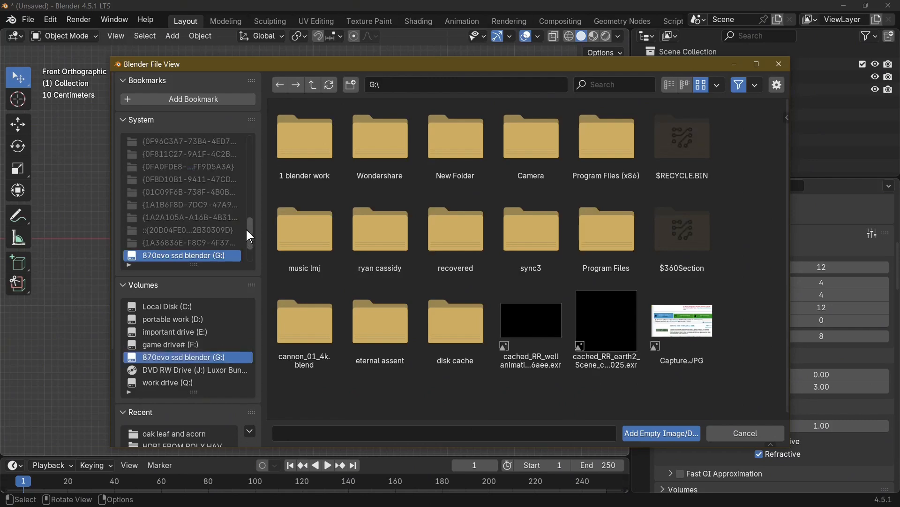
Load acorns-.jpg from the "oak leaf and acorn" folder inside "1 blender work" as a reference image
double_click(320, 151)
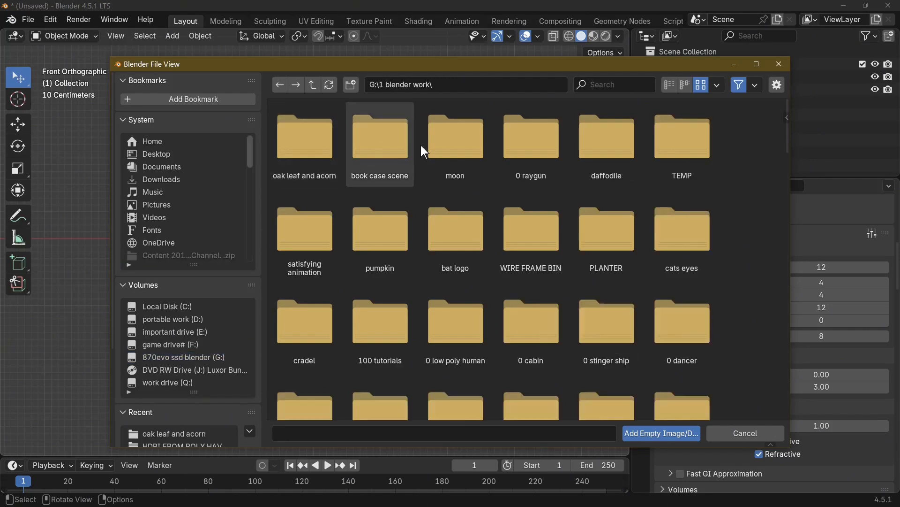
double_click(322, 153)
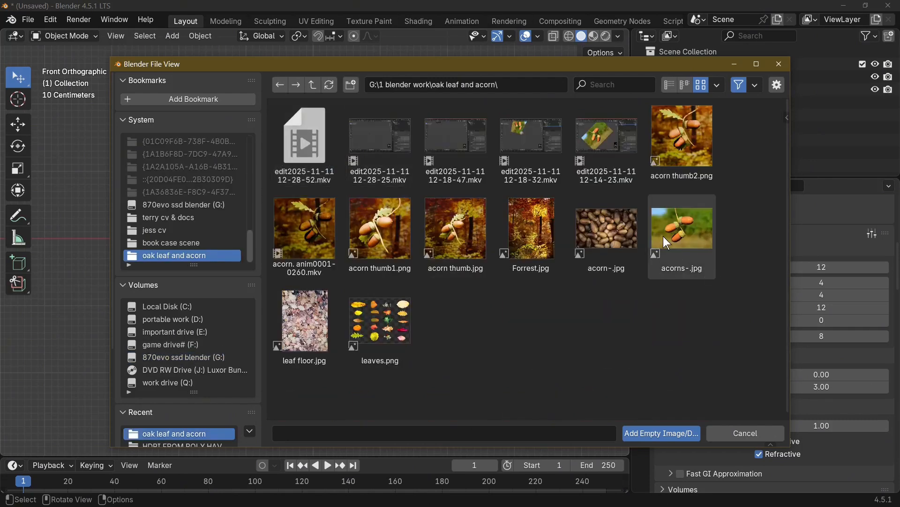
double_click(680, 239)
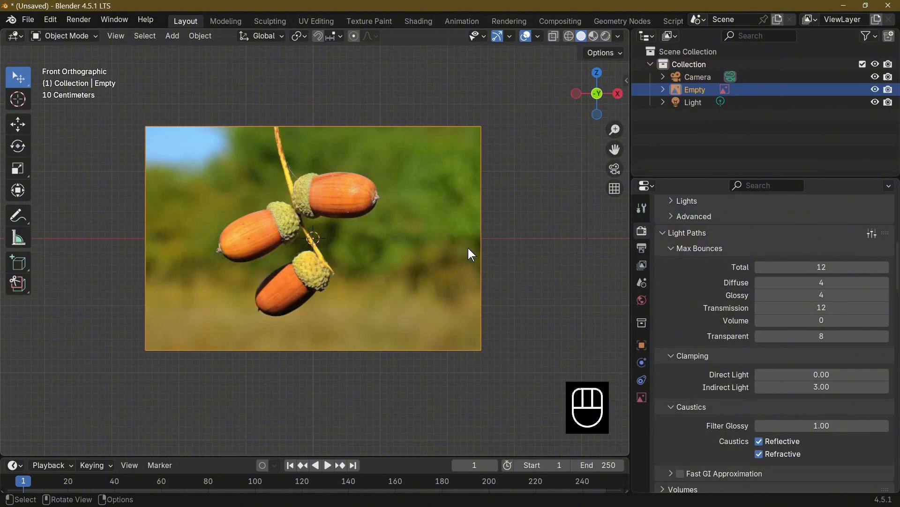
Move the reference image along global Y, finishing with a shift of about 6.36 m back behind the origin
key(g)
key(y)
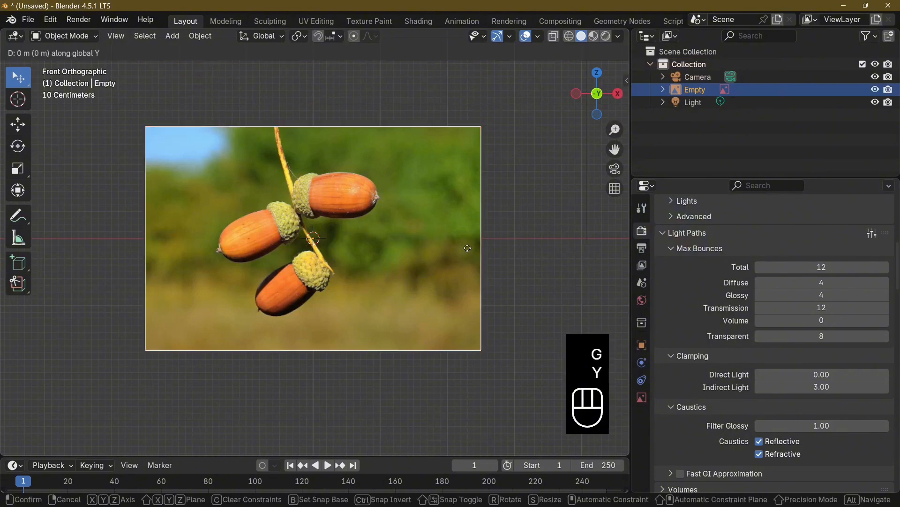
click(498, 217)
middle_drag(502, 217, 429, 283)
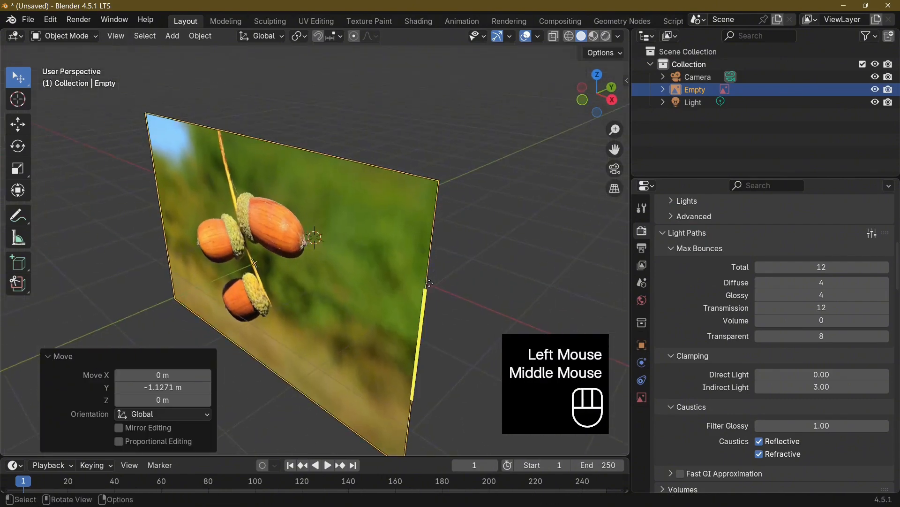
key(g)
key(y)
click(30, 208)
key(KP_1)
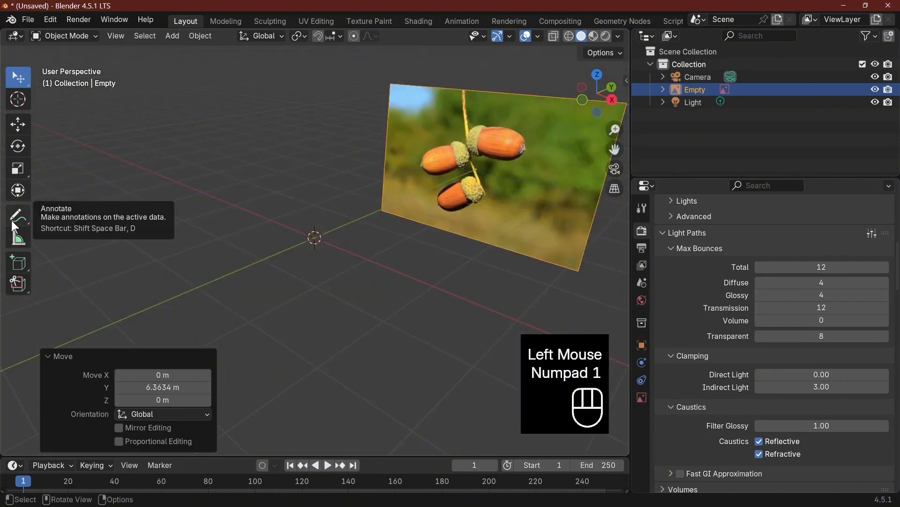
key(KP_1)
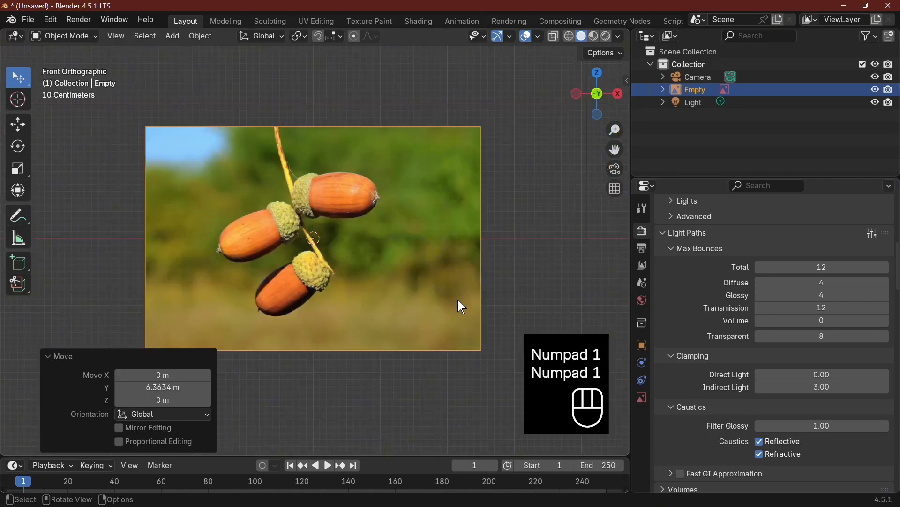
Rotate the reference image about 115° in front view and shift it so the upright acorn's cap sits on the origin
key(r)
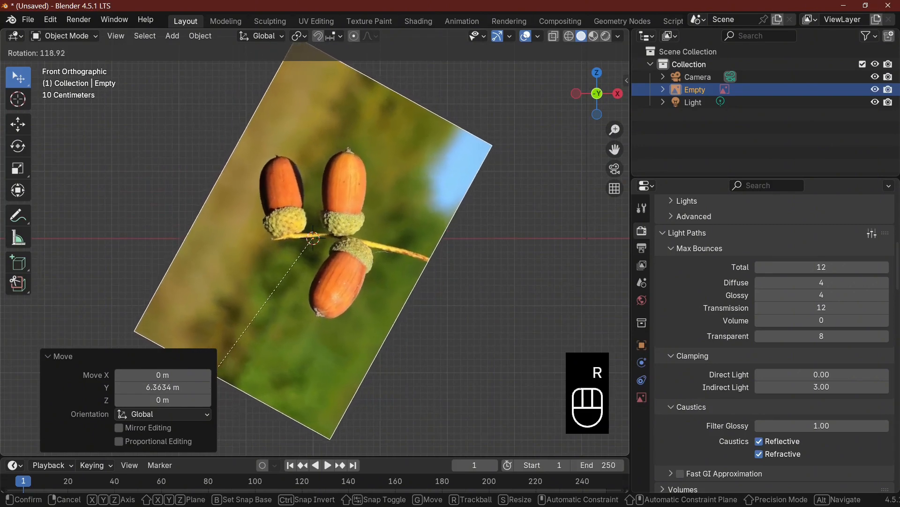
click(386, 337)
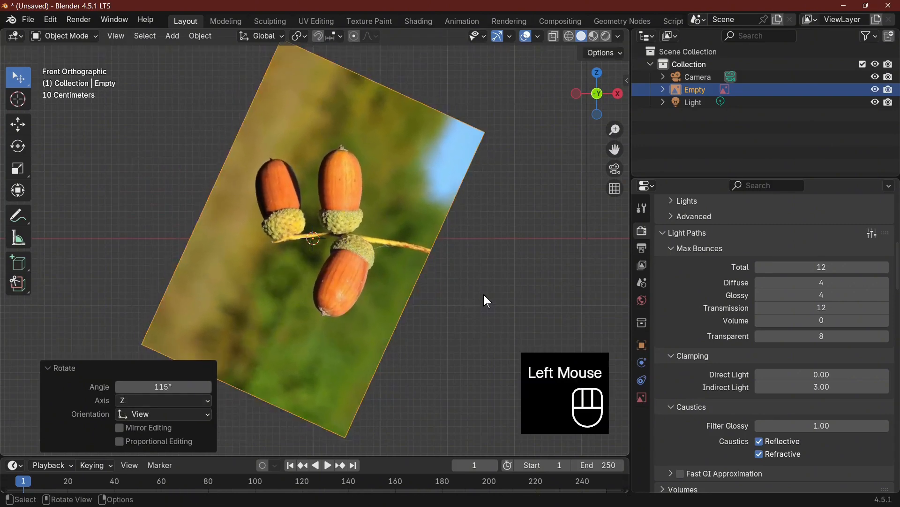
key(g)
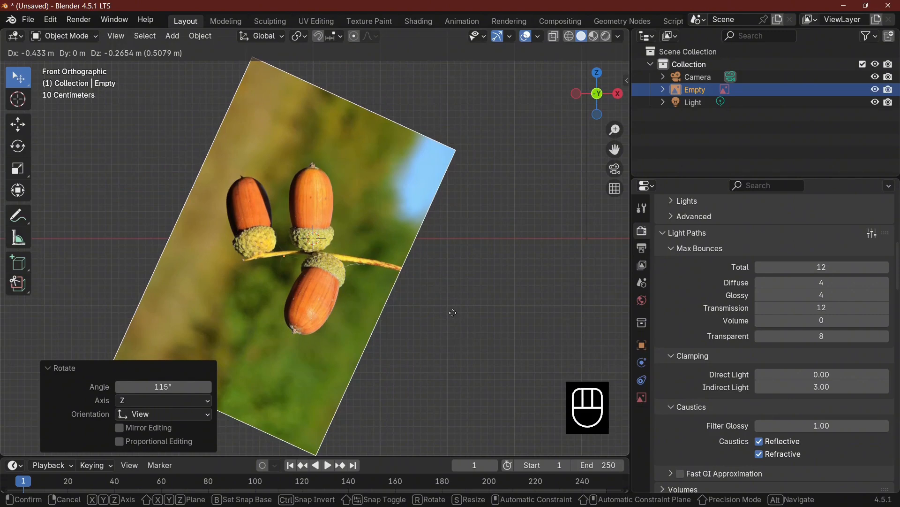
click(453, 312)
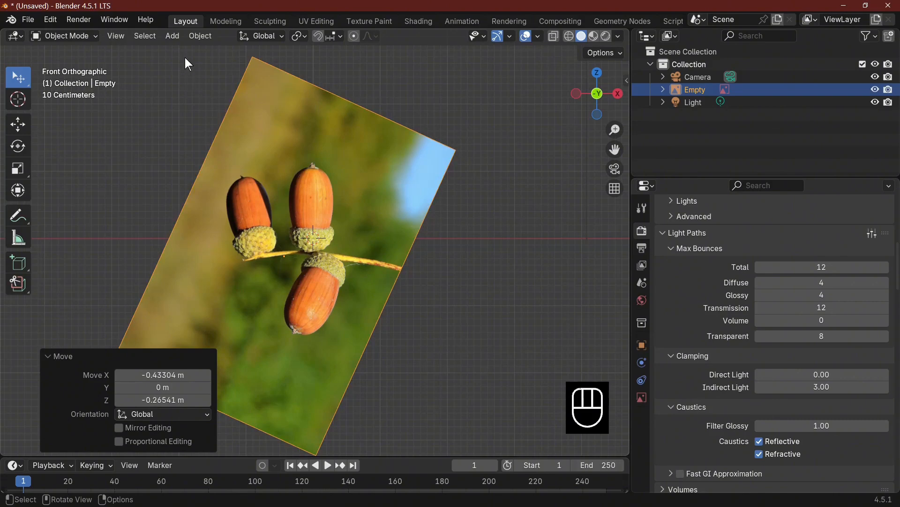
Add a UV sphere at the origin and scale it uniformly to about 0.33
click(172, 36)
mouse_move(193, 53)
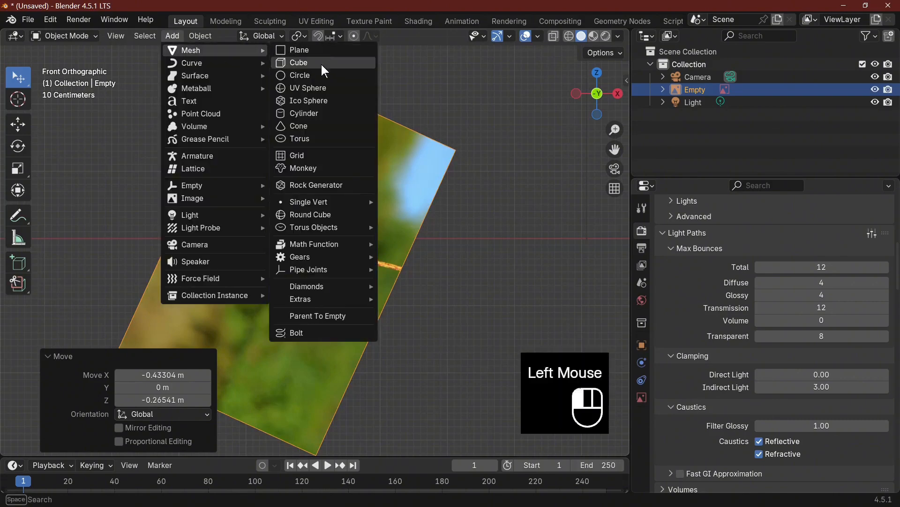
click(317, 89)
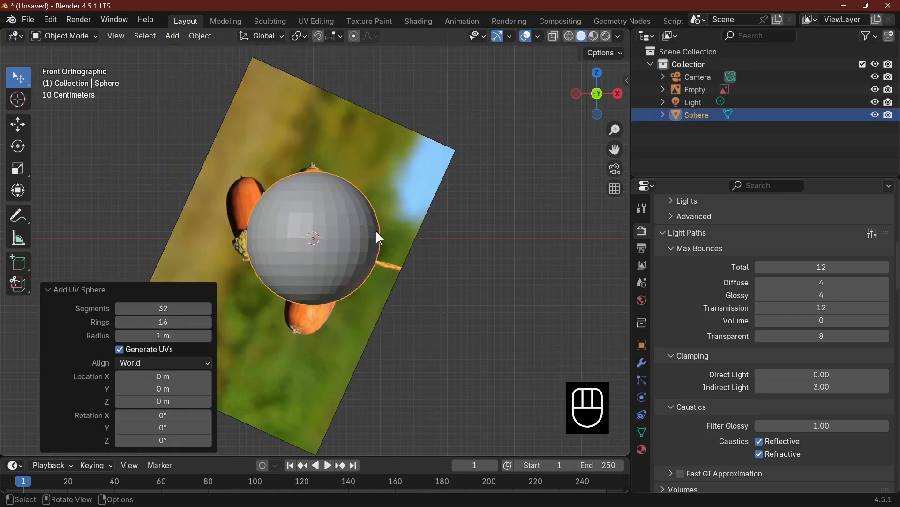
key(s)
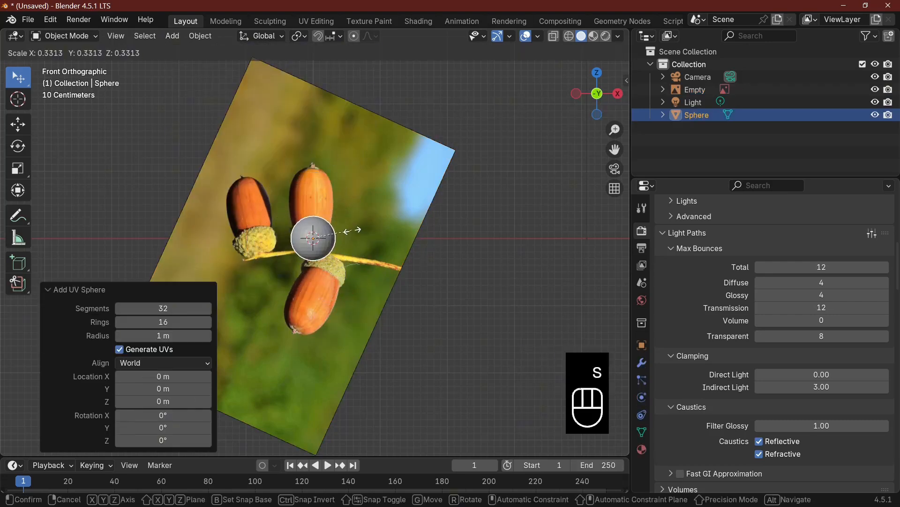
click(352, 230)
Move the sphere up about 0.52 m onto the upright acorn, shrink it to about 0.84, and nudge it to the nut's centre
key(g)
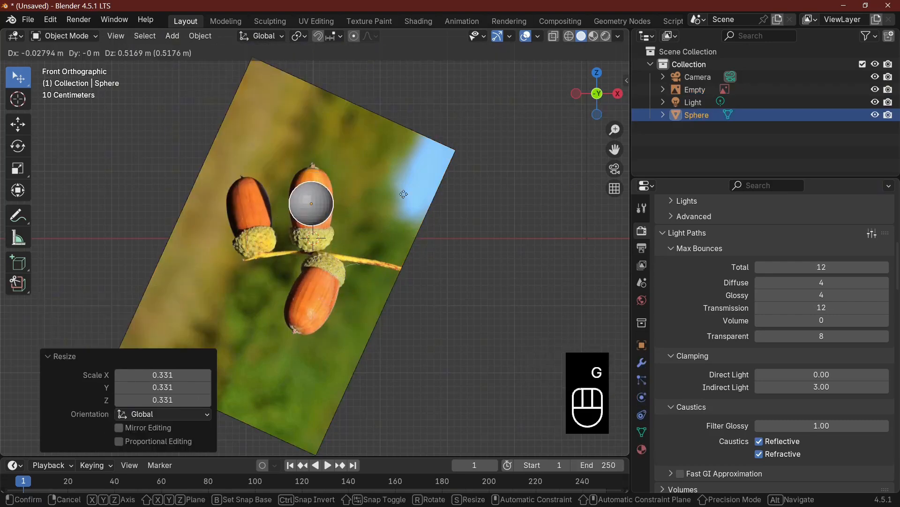
click(429, 199)
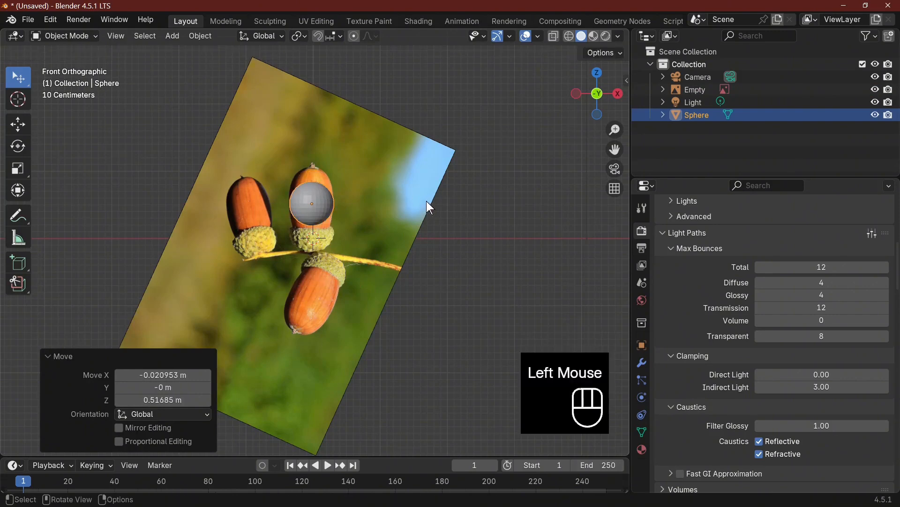
key(s)
click(407, 204)
key(g)
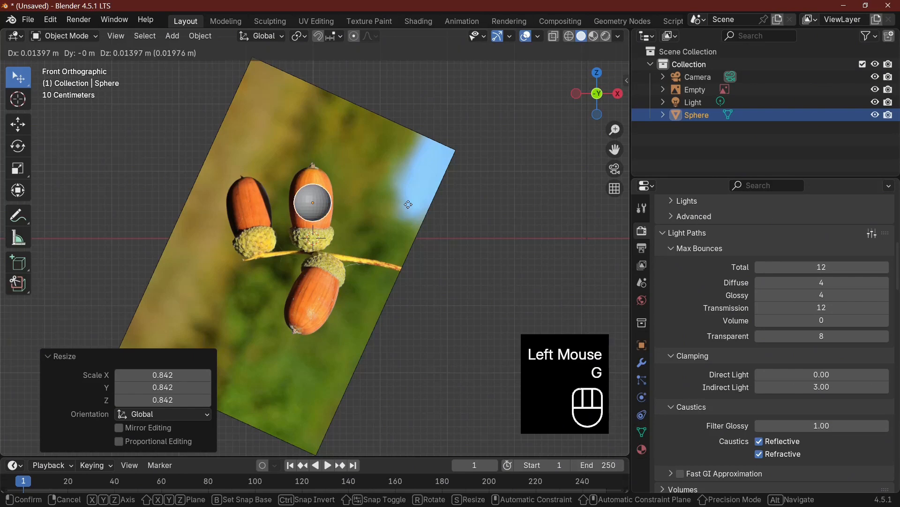
click(408, 204)
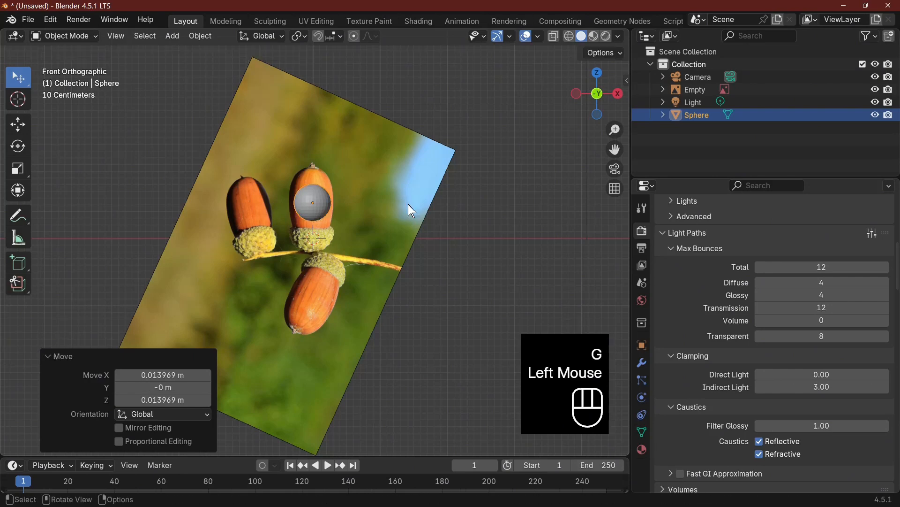
Stretch the sphere along global Z by about 1.89 to match the acorn's length
key(s)
key(z)
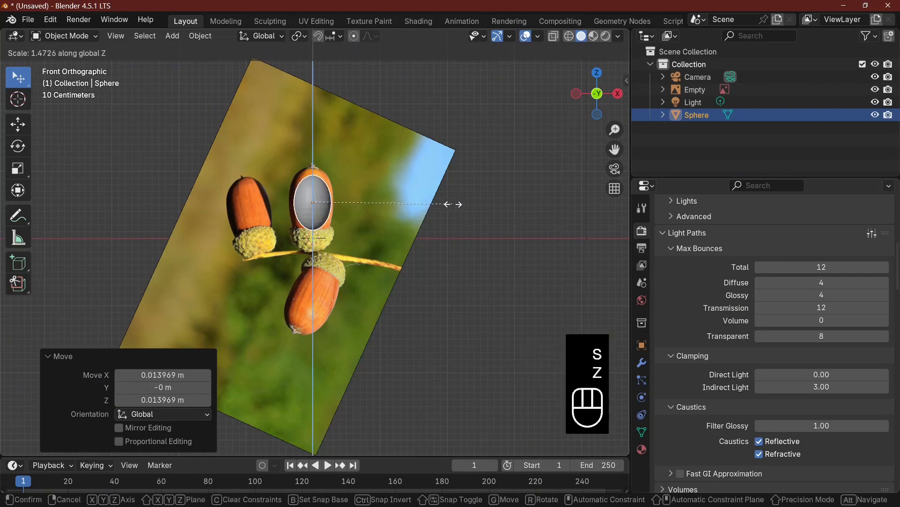
click(493, 209)
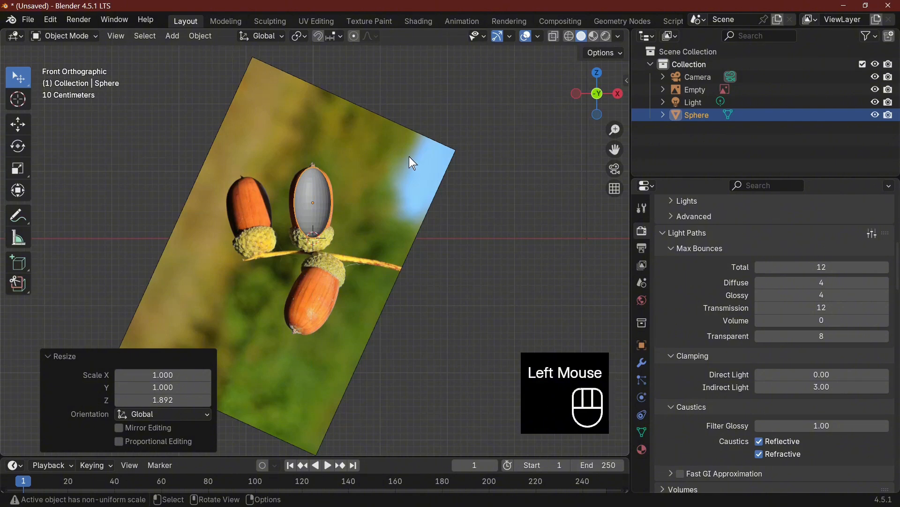
Enter Edit Mode on the stretched sphere and, in face selection mode, select the ring of faces around its upper pole
middle_drag(411, 159, 409, 258)
scroll(353, 243, up, 2)
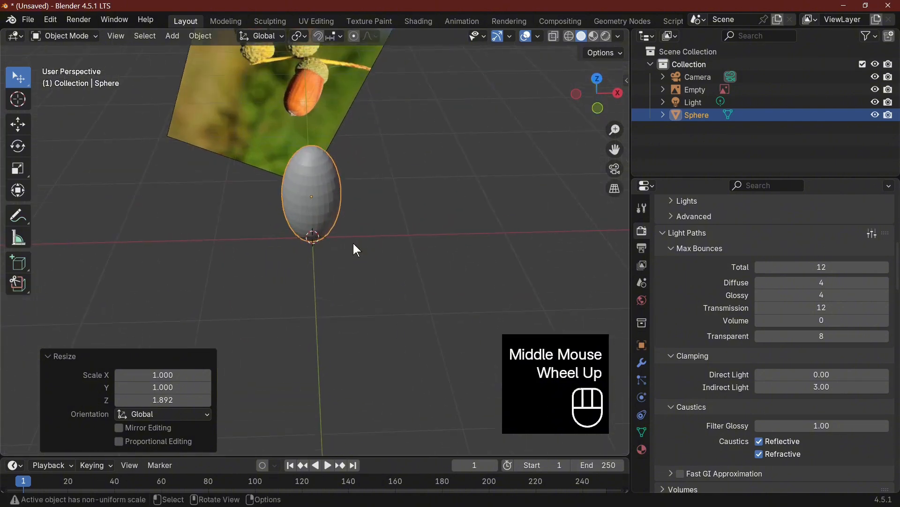
scroll(347, 171, up, 2)
middle_drag(390, 134, 383, 251)
key(Tab)
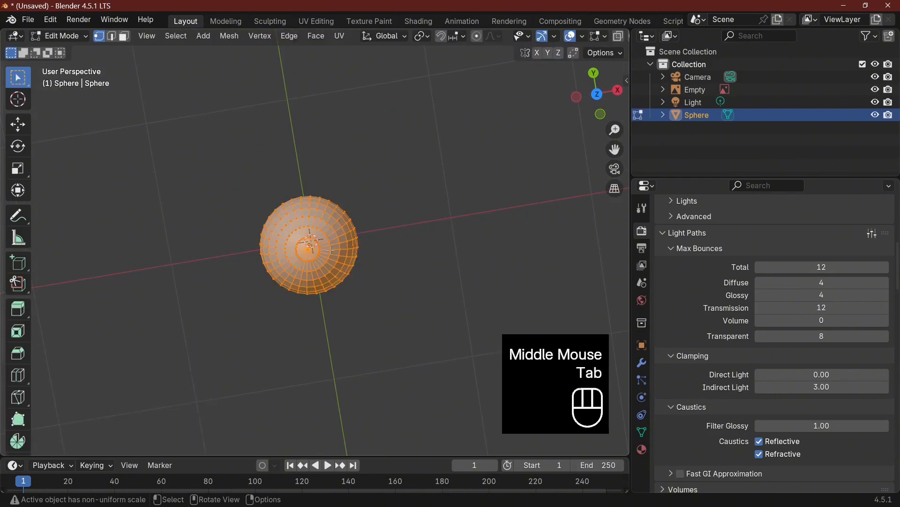
drag(312, 253, 310, 250)
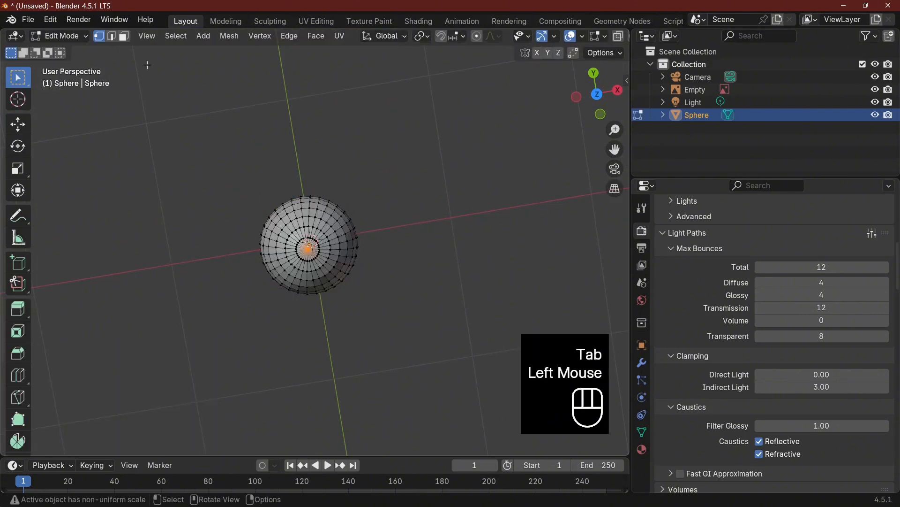
click(125, 39)
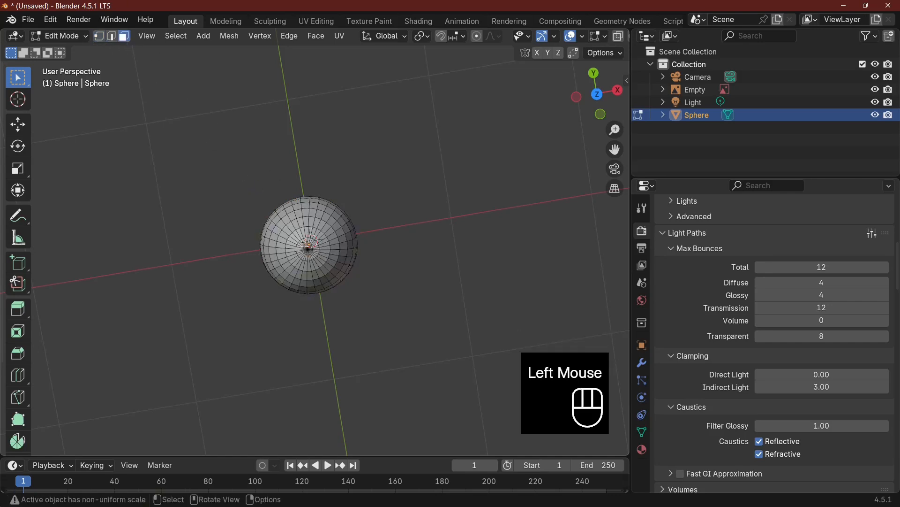
drag(305, 246, 318, 252)
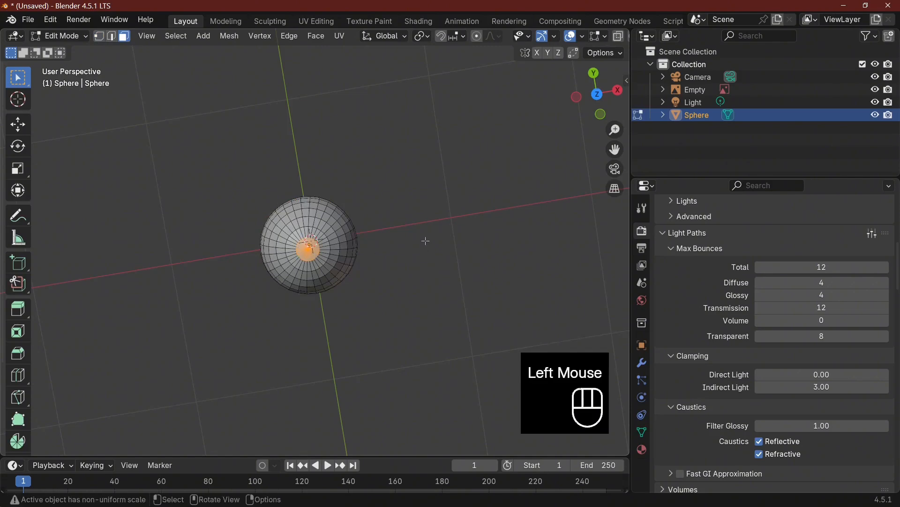
middle_drag(425, 241, 413, 128)
key(KP_1)
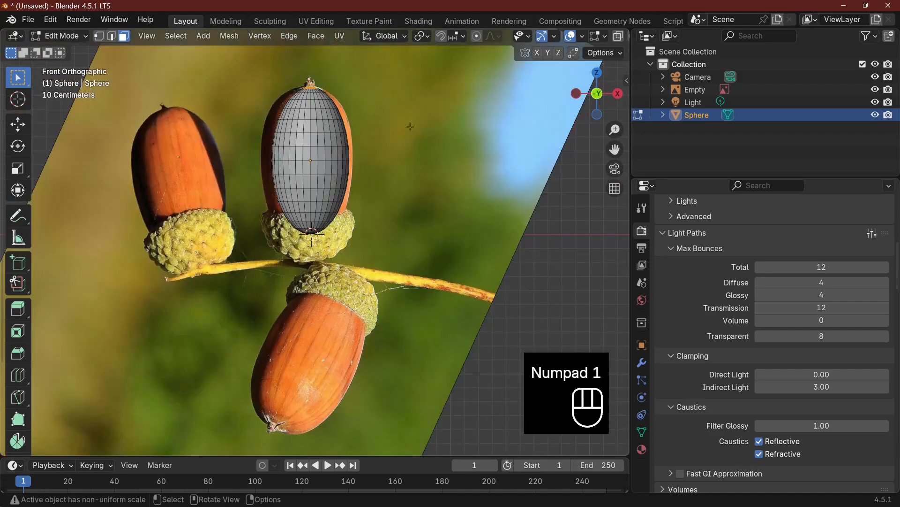
key(e)
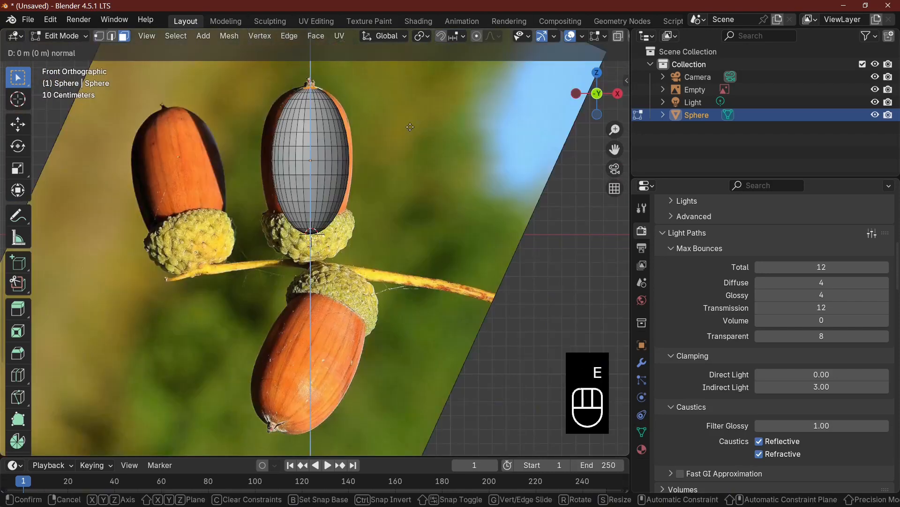
key(z)
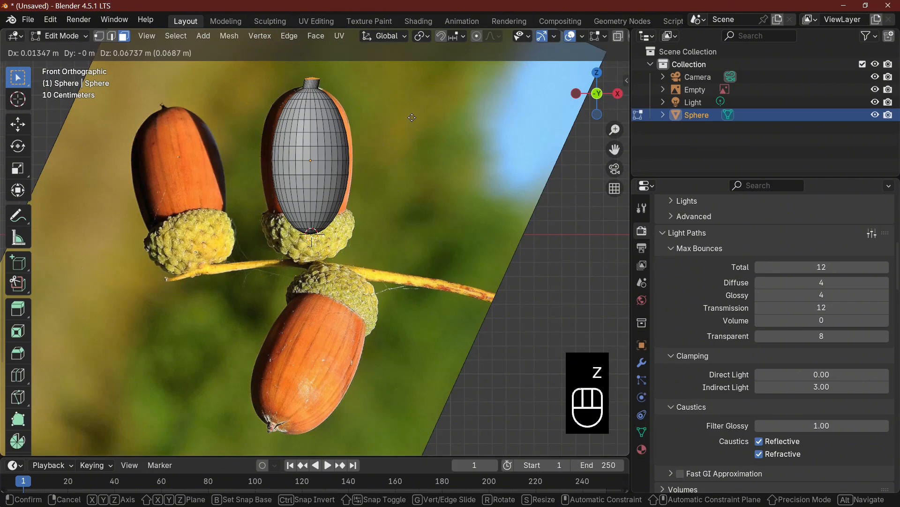
click(412, 118)
key(ctrl+z)
Extrude the selected top faces about 0.067 m along Z and scale them to about 0.28 for a pointed tip
key(e)
key(z)
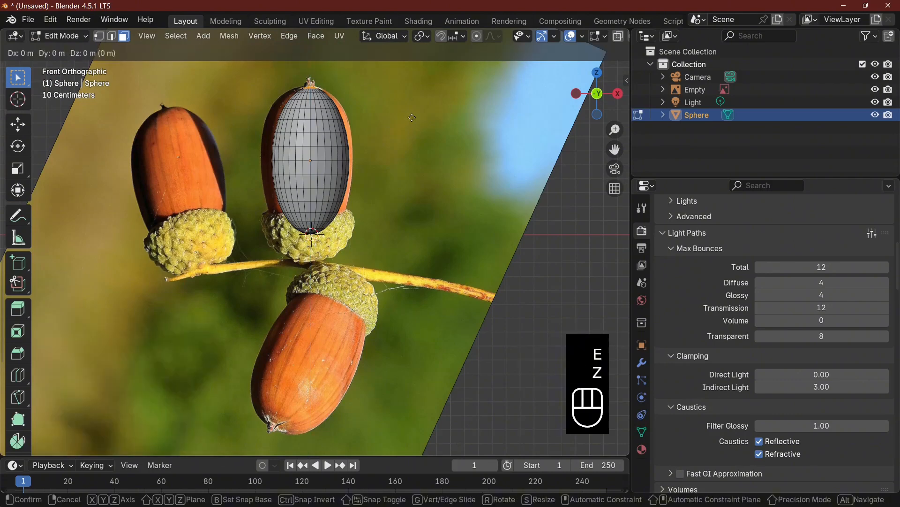
click(412, 108)
key(s)
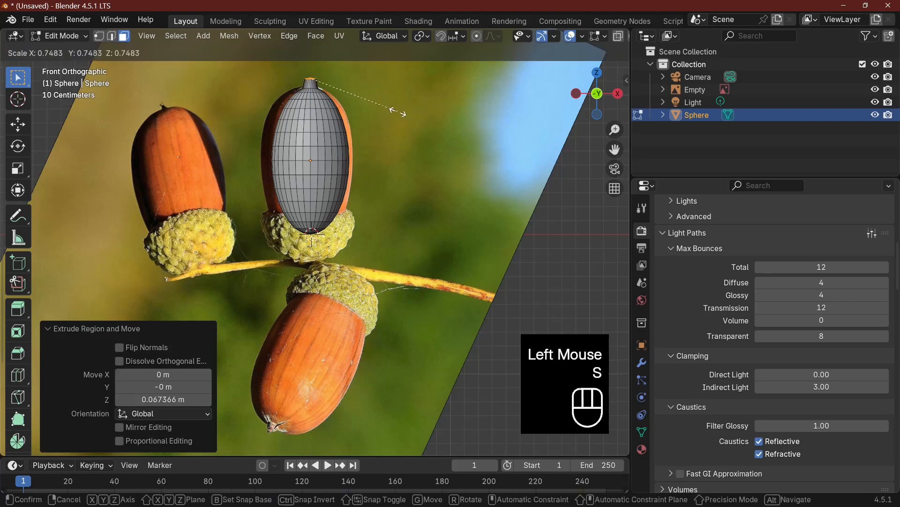
click(353, 93)
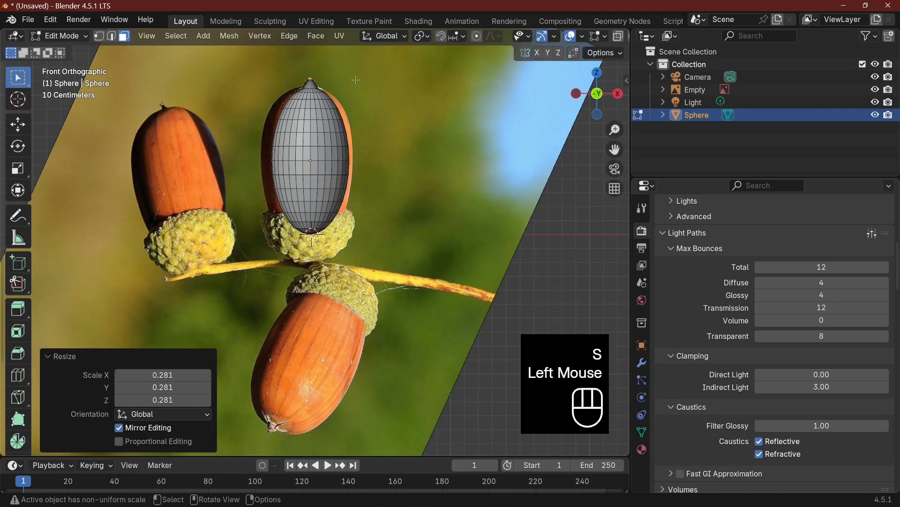
Cut one edge loop around the pointed tip with a slide factor of about 0.558, and scale it to about 0.69
click(111, 36)
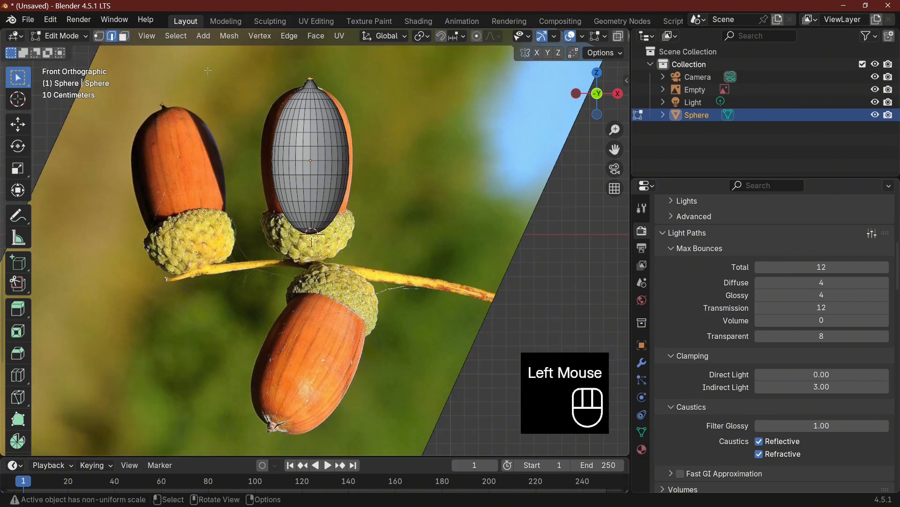
click(311, 86)
key(ctrl+r)
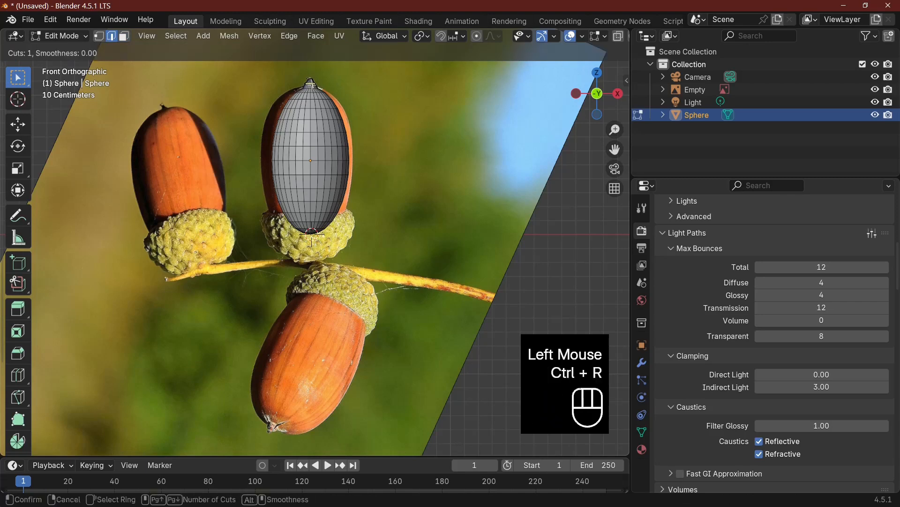
click(311, 85)
click(347, 80)
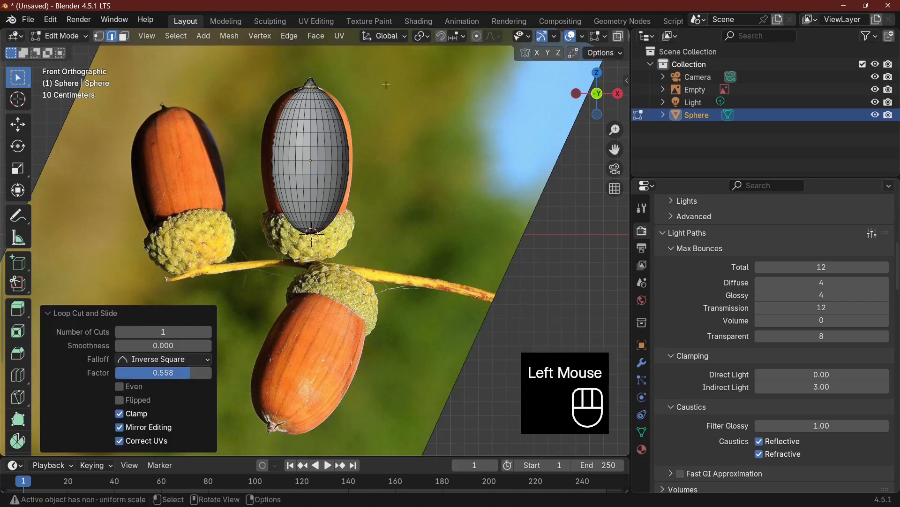
key(s)
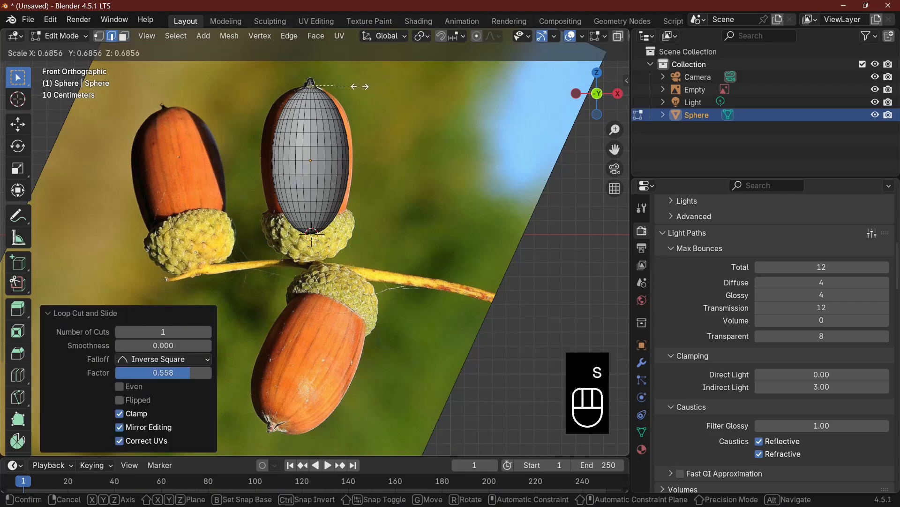
click(360, 86)
key(Tab)
scroll(369, 155, up, 1)
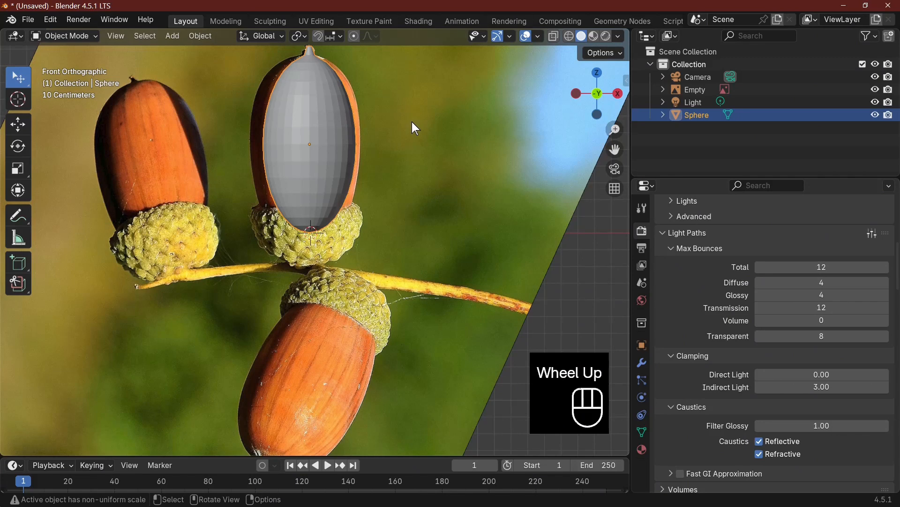
Enable proportional editing for Object Mode, and select the horizontal edge loop near the nut's upper end in Edit Mode
click(355, 37)
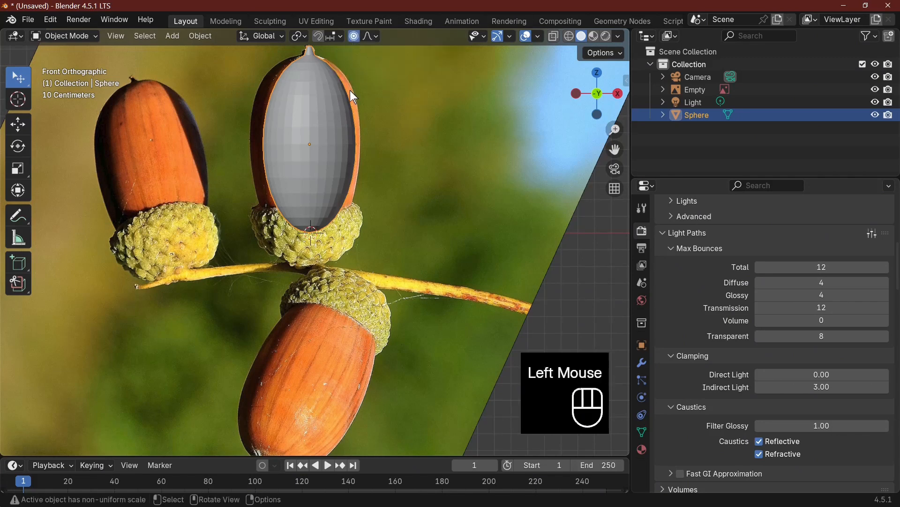
key(Tab)
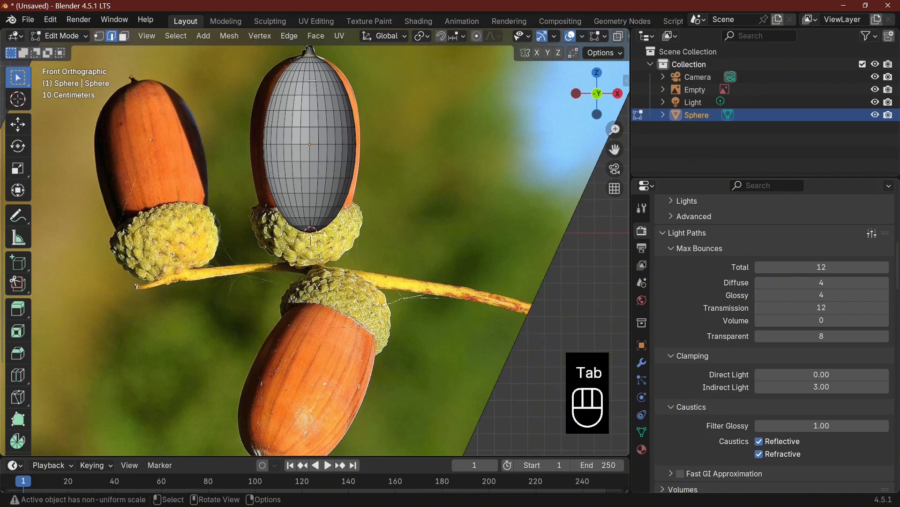
alt+click(312, 81)
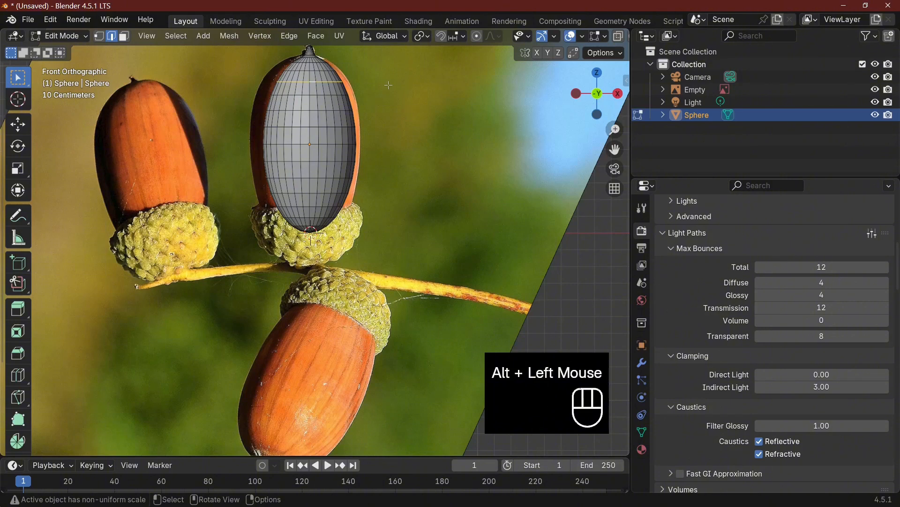
key(s)
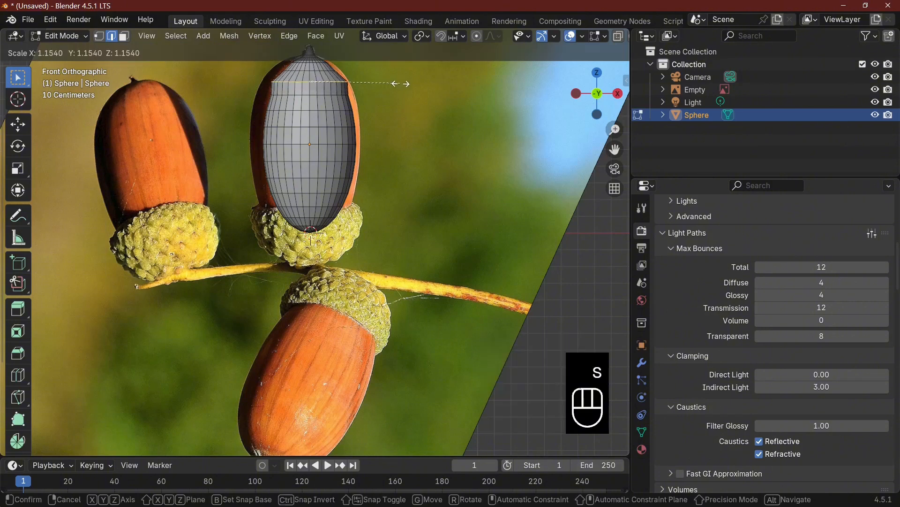
scroll(403, 83, down, 1)
scroll(402, 84, down, 1)
scroll(401, 84, up, 2)
click(401, 83)
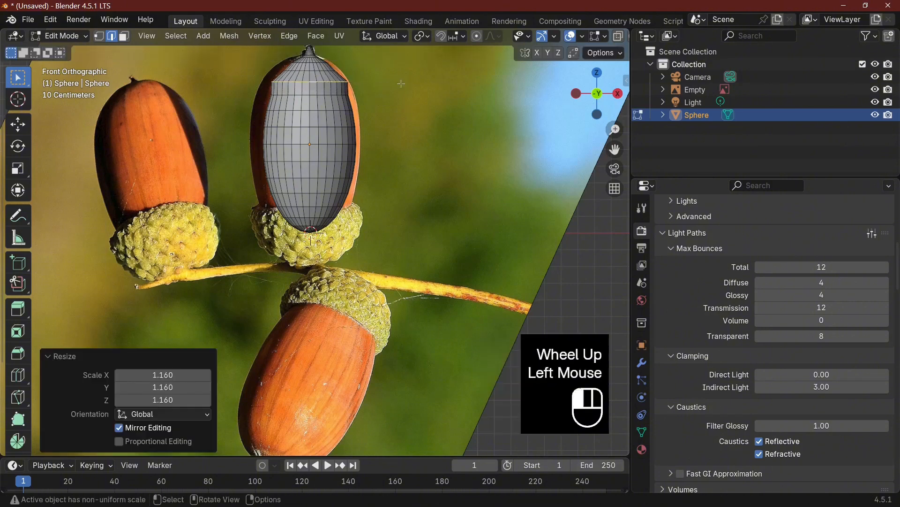
key(ctrl+z)
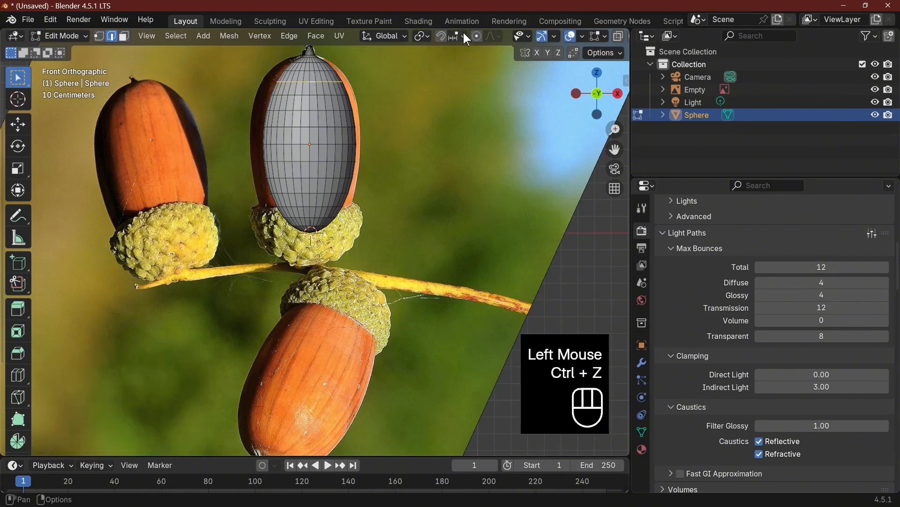
Enable proportional editing in Edit Mode and scale the selected upper loop by about 1.158 with a proportional size of about 0.386
click(475, 37)
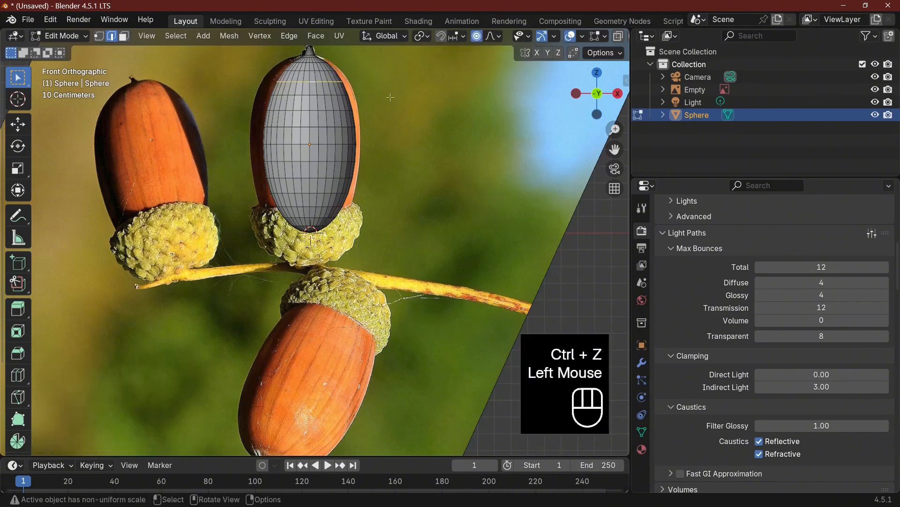
key(s)
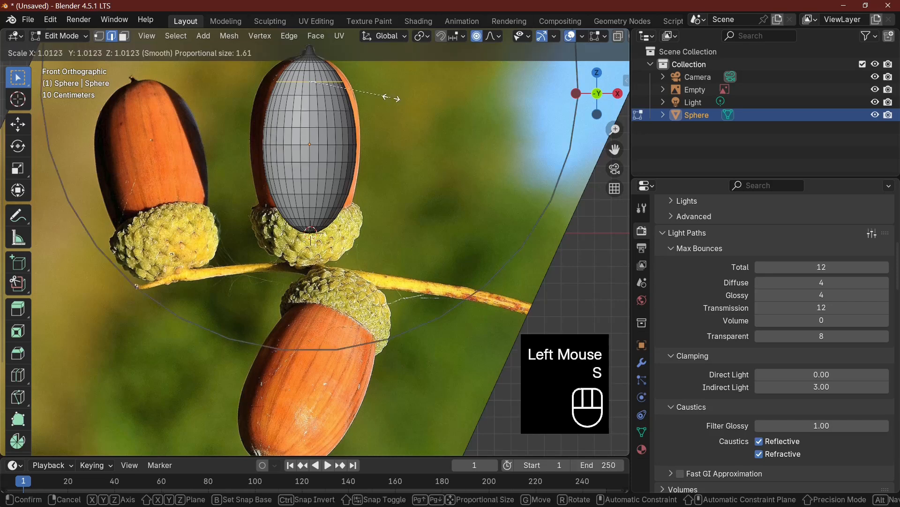
scroll(392, 98, up, 2)
scroll(392, 98, up, 7)
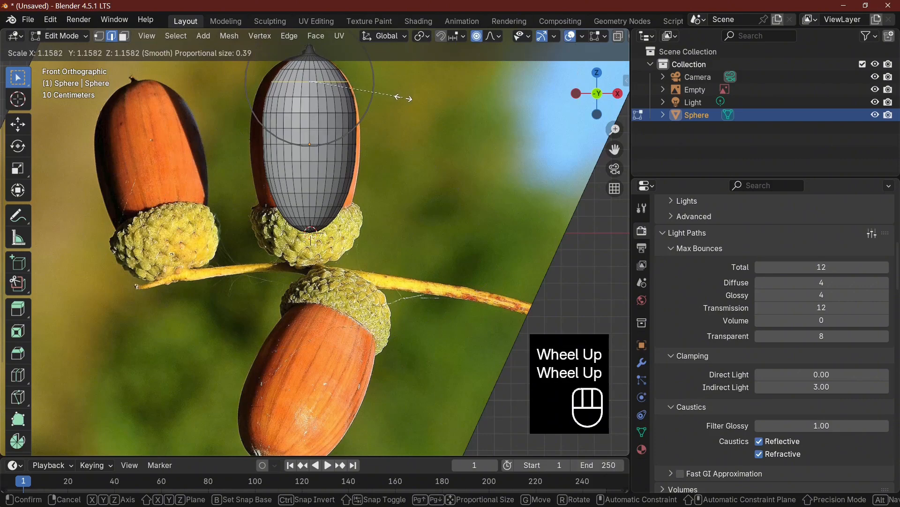
click(403, 97)
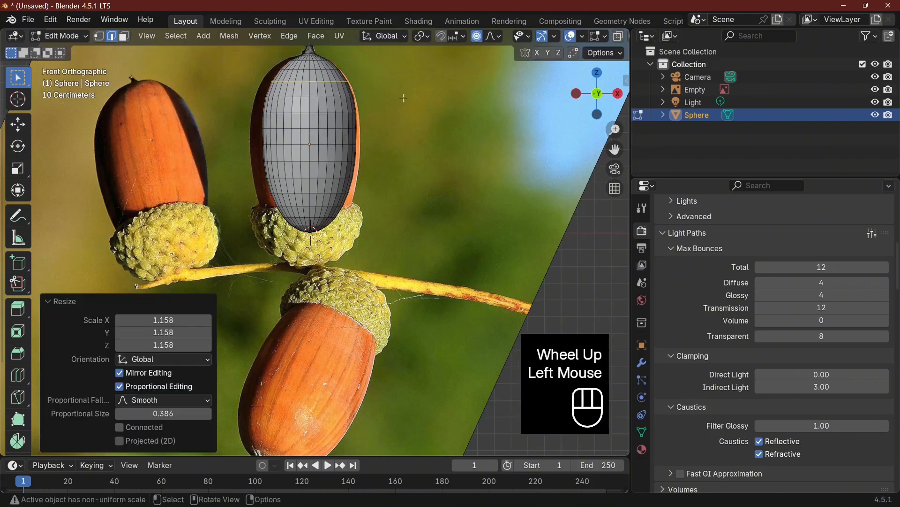
Widen the nut's middle edge loop by about 1.06 with proportional falloff, and scale the loop just below it by about 0.977
alt+click(324, 144)
key(s)
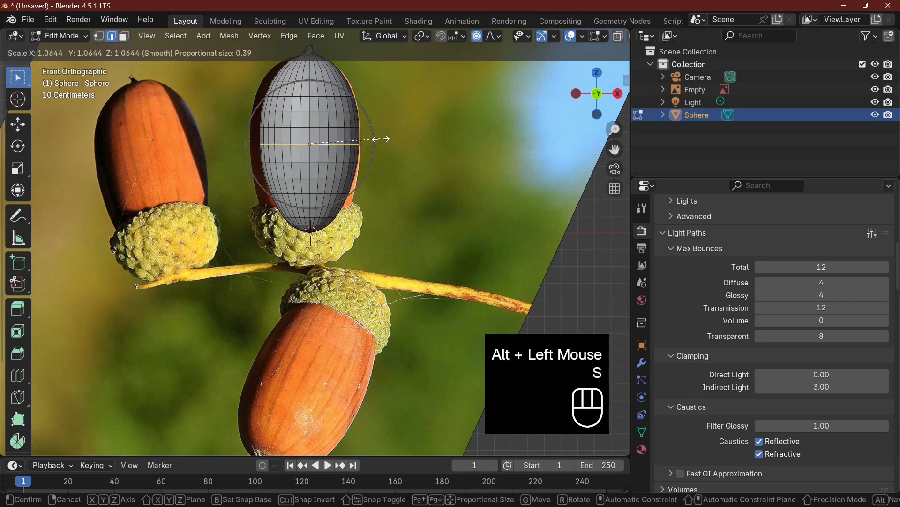
click(376, 140)
alt+click(321, 193)
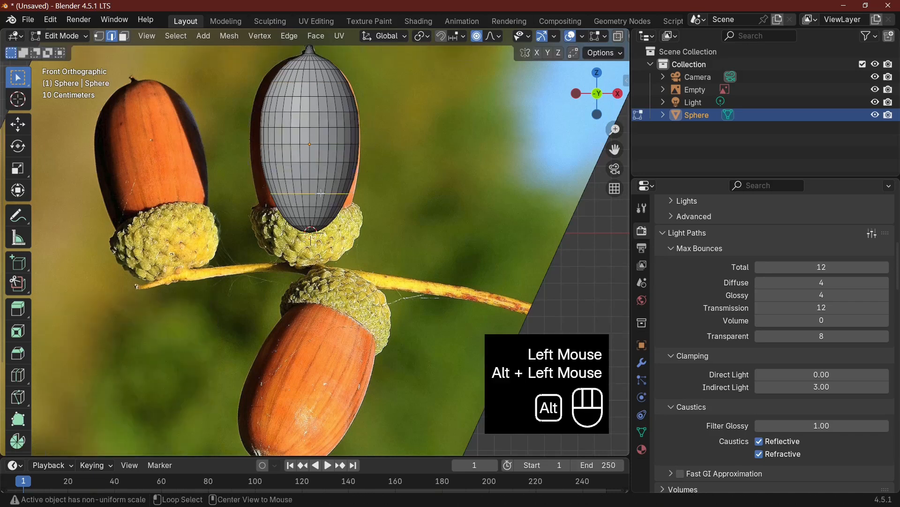
alt+click(391, 161)
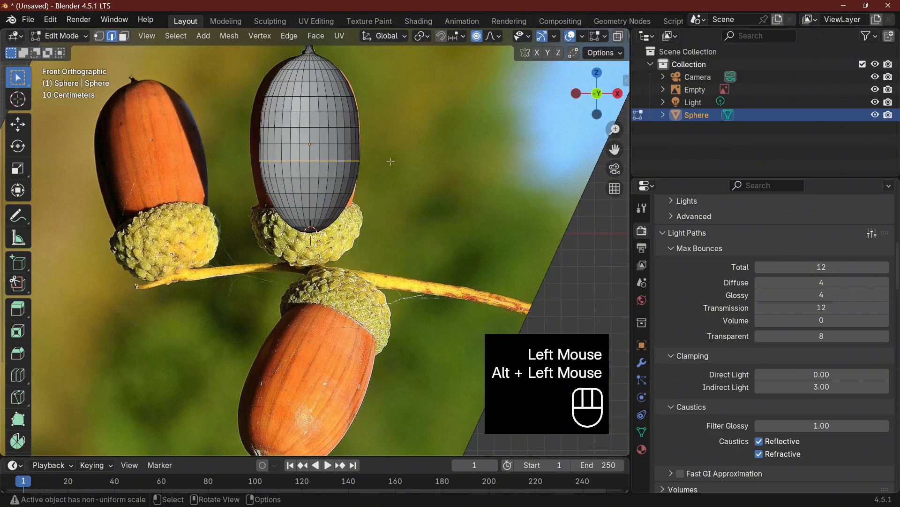
key(s)
click(391, 161)
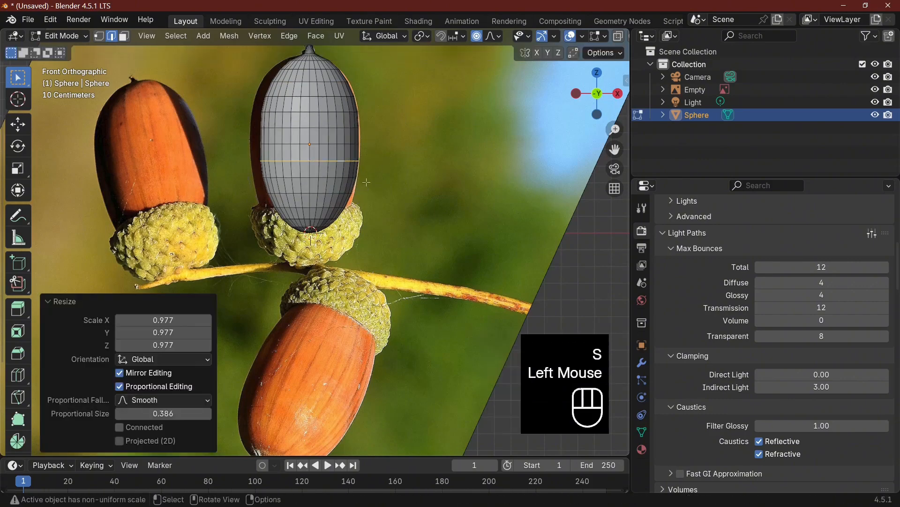
With a proportional size of about 0.26, scale the nut's lower edge loop by about 1.02 and adjust the width of the loop beneath it
alt+click(328, 194)
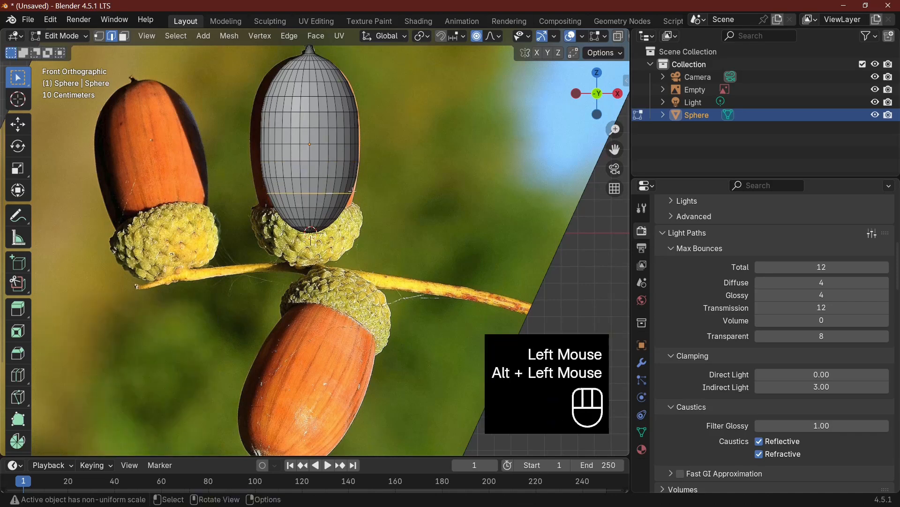
key(s)
scroll(354, 190, up, 4)
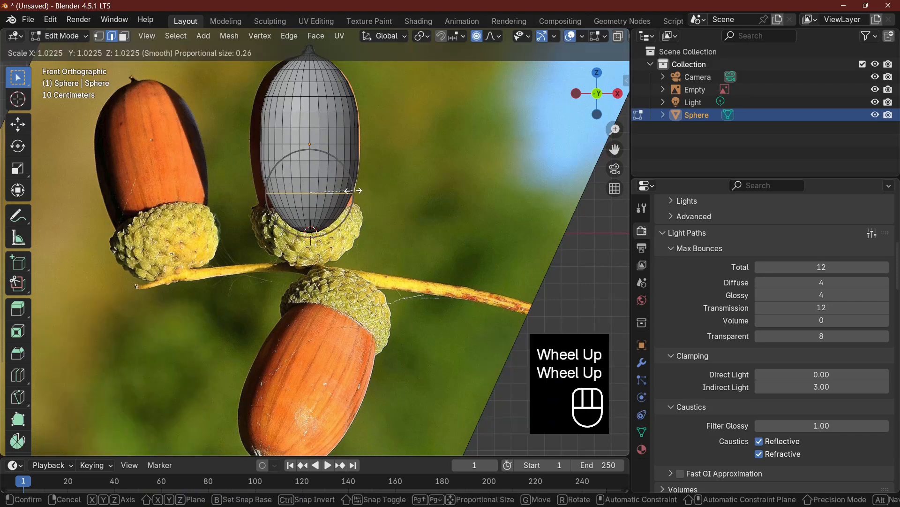
click(354, 191)
alt+click(306, 206)
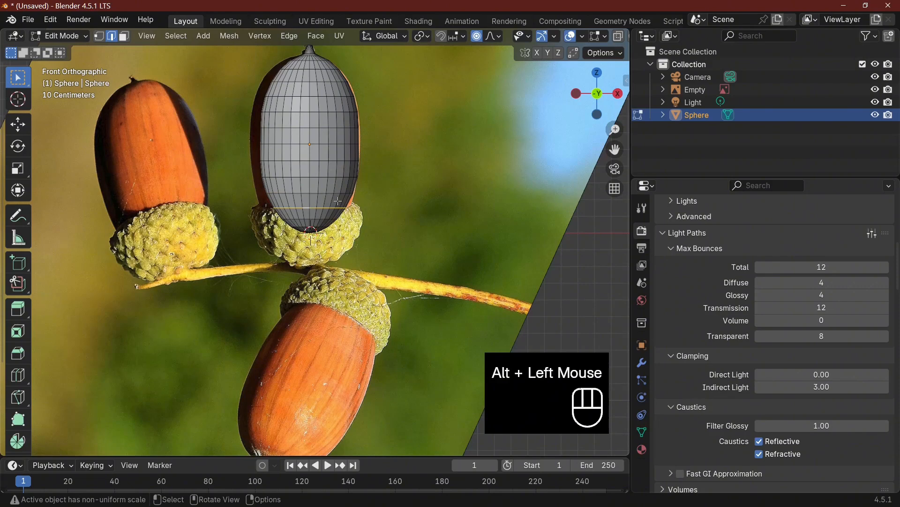
key(s)
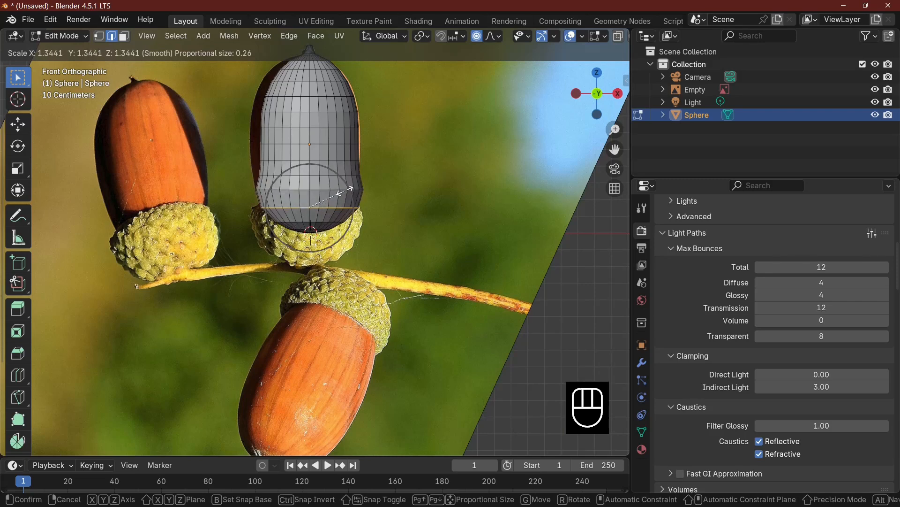
click(340, 197)
click(320, 199)
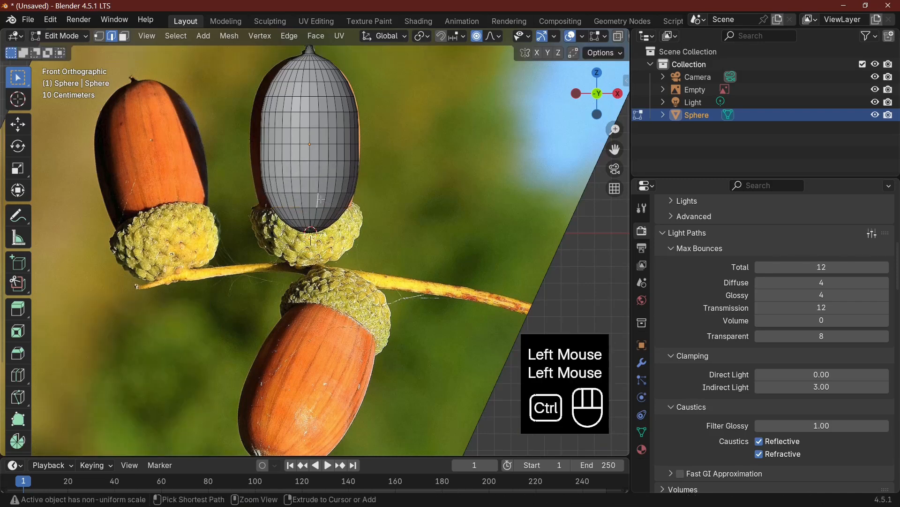
Cut an edge loop near the nut's base and scale it by about 1.04, and widen the loop below it by about 1.032
key(ctrl+r)
click(320, 199)
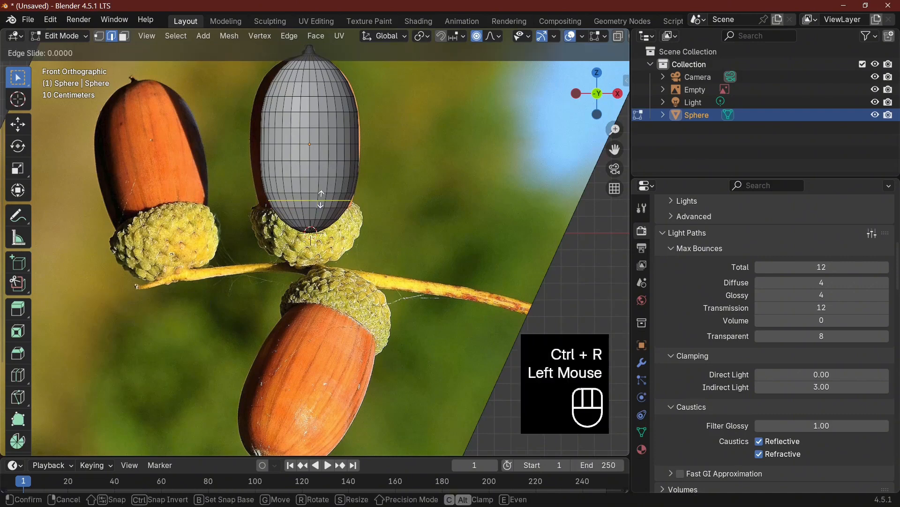
key(s)
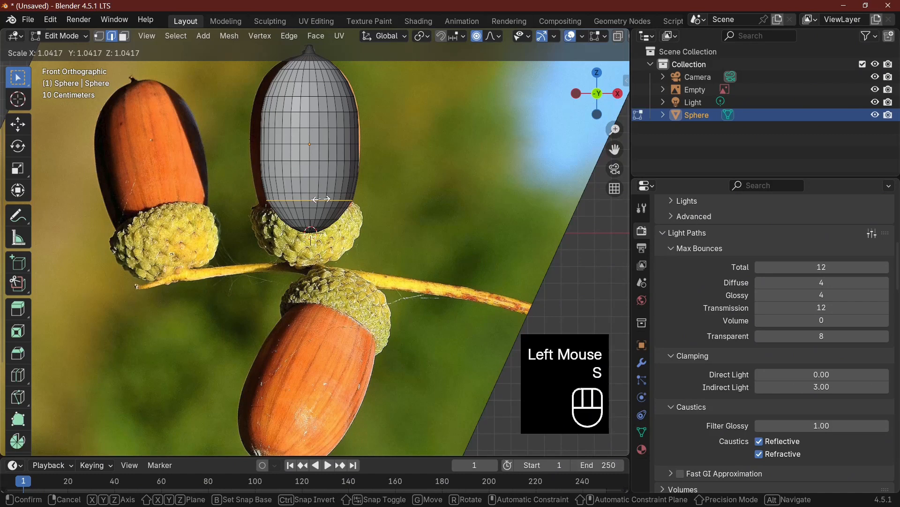
click(322, 200)
alt+click(338, 205)
key(s)
click(335, 205)
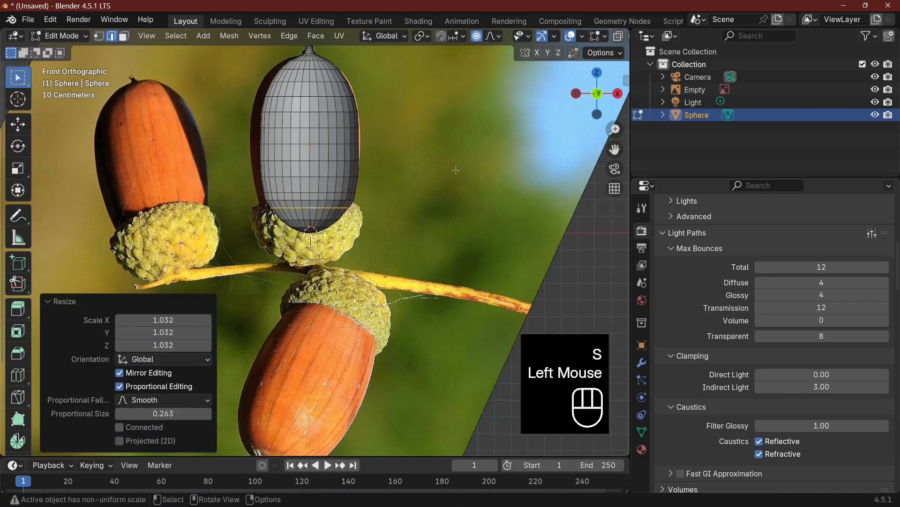
Return to Object Mode, apply Shade Smooth to the nut and hide it to expose the reference photo
key(Tab)
right_click(317, 132)
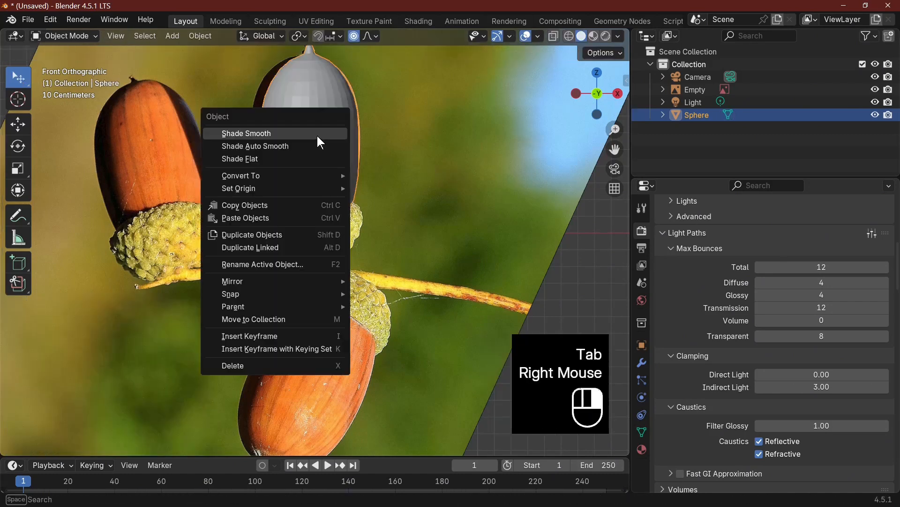
click(316, 134)
middle_drag(440, 158, 494, 136)
key(KP_1)
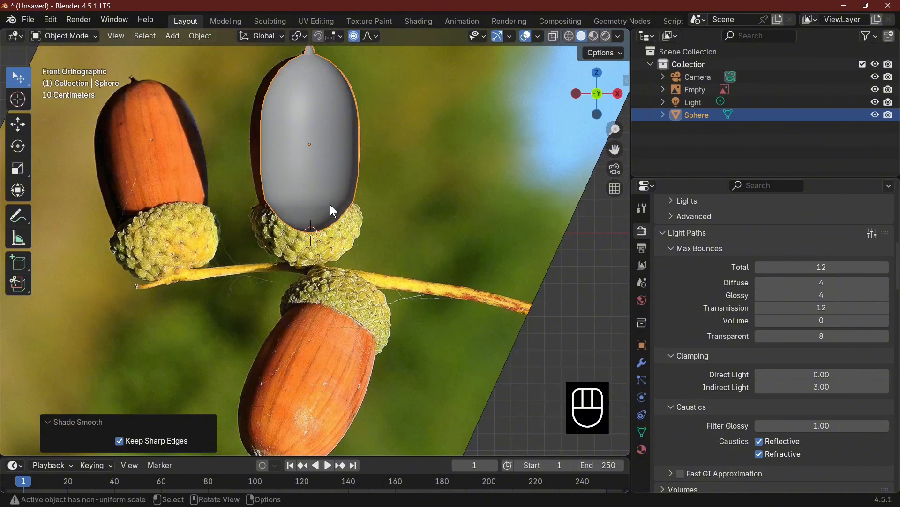
key(h)
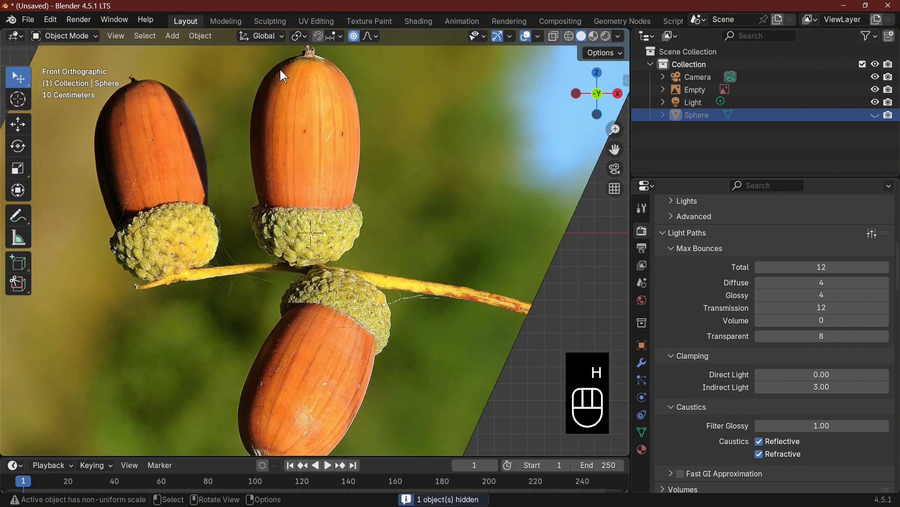
Add a UV sphere mesh at the origin as the base for the acorn cup
click(202, 37)
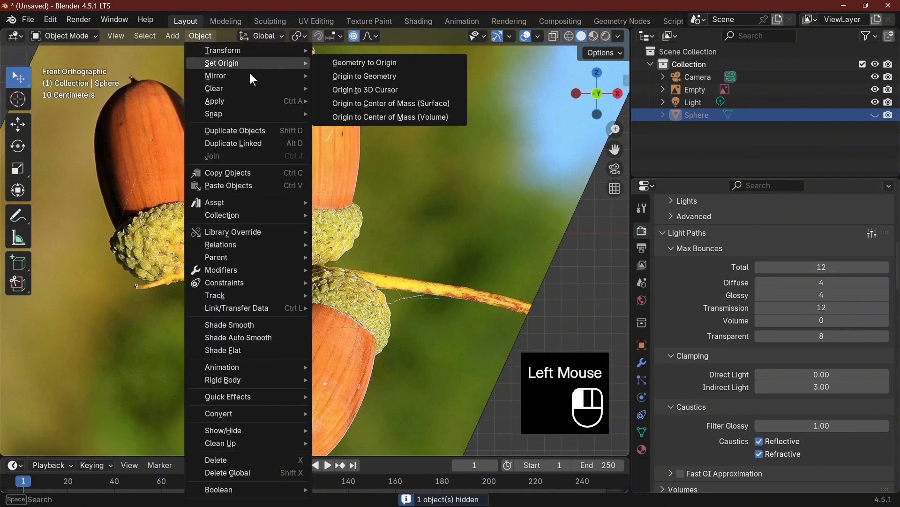
click(172, 36)
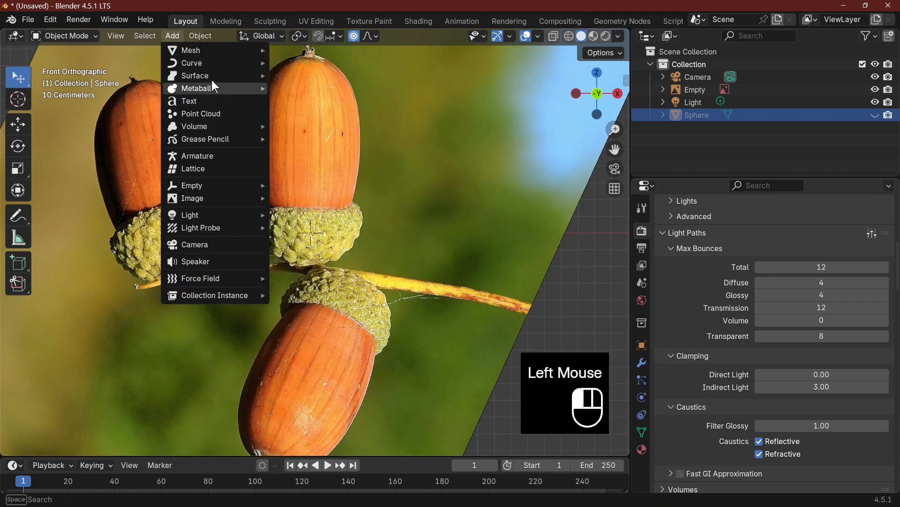
mouse_move(229, 50)
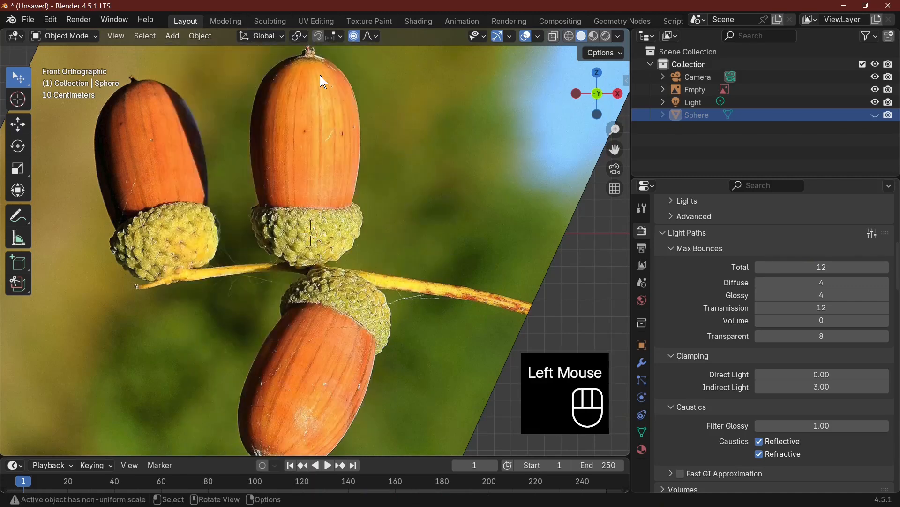
click(172, 36)
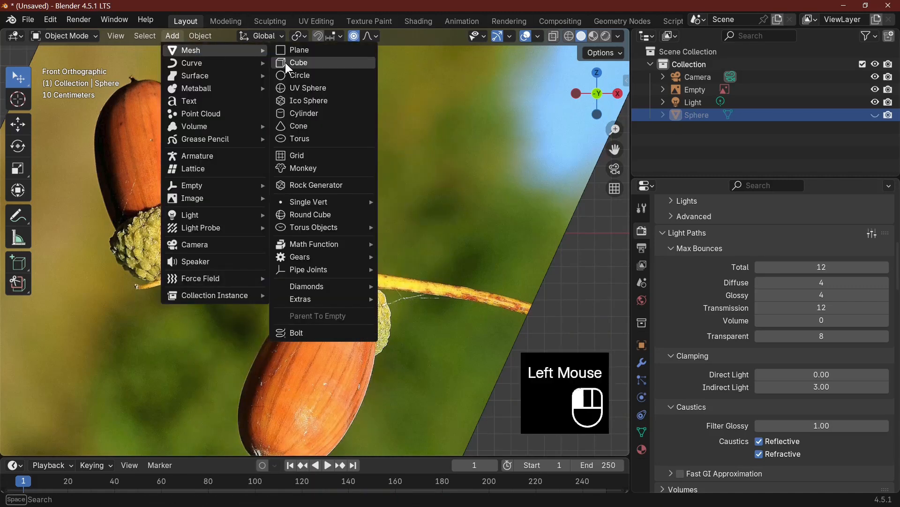
click(334, 87)
Scale the new sphere to the width of the middle acorn's cup and move it about 0.14 m up along Z onto the photographed cup
key(s)
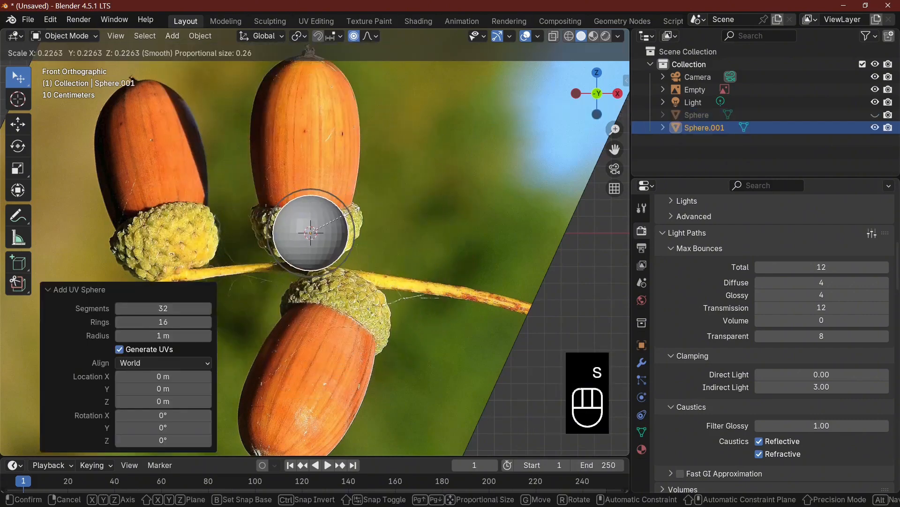
click(358, 207)
key(s)
click(404, 216)
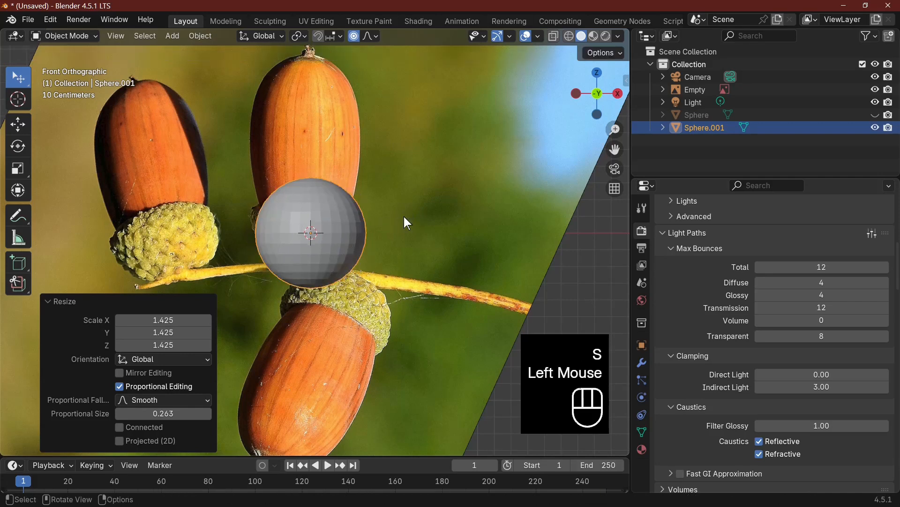
key(g)
click(400, 190)
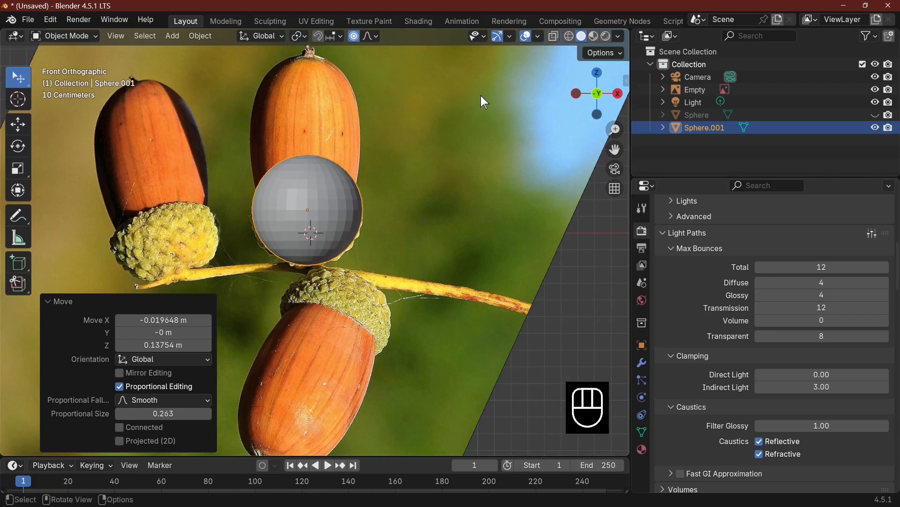
In Edit Mode with X-Ray on, select the sphere's upper half from its top vertex, scale it by about 0.952 and delete its faces
key(Tab)
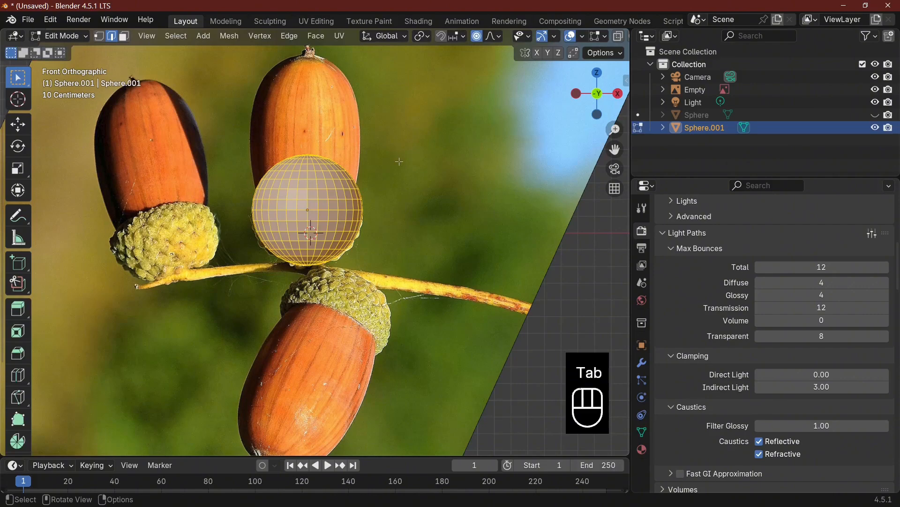
middle_drag(397, 159, 324, 105)
click(99, 36)
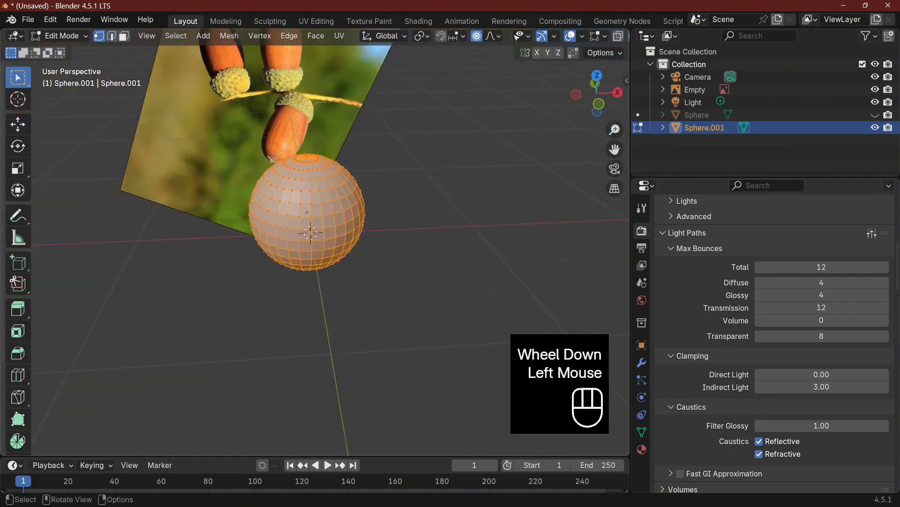
click(307, 159)
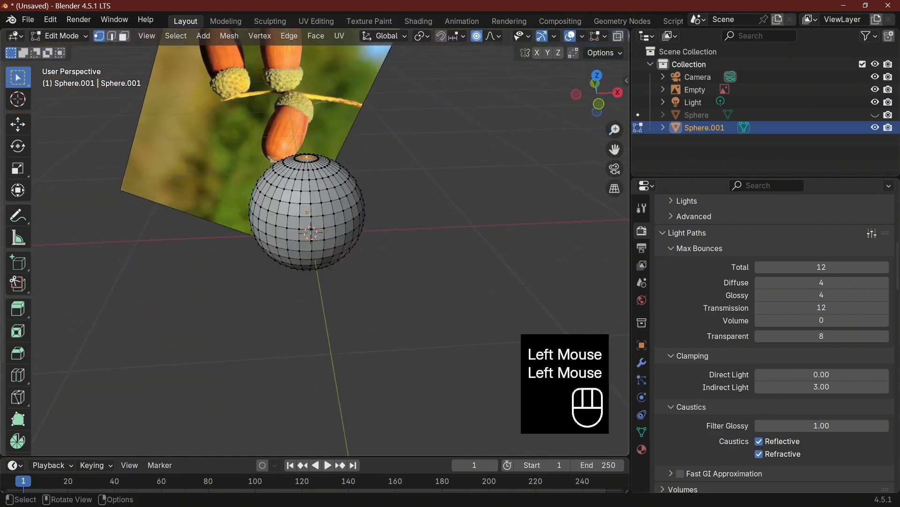
click(617, 36)
key(KP_1)
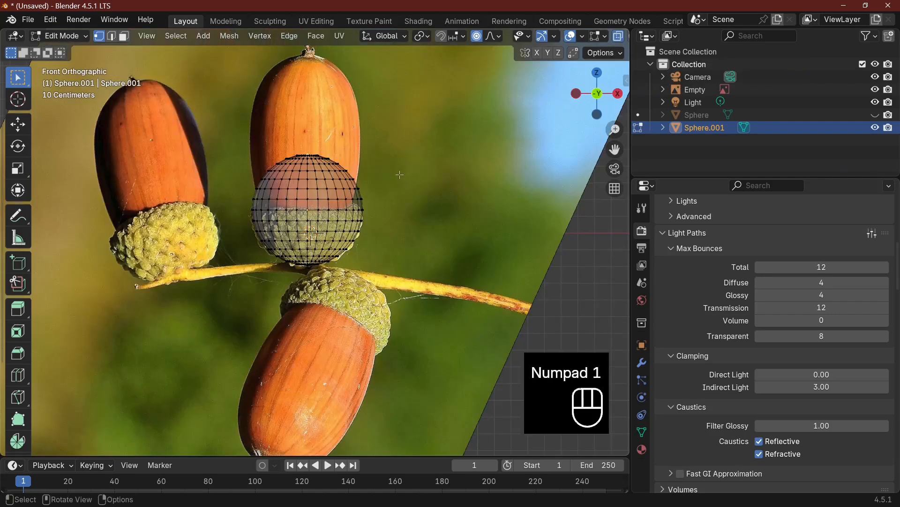
key(ctrl+KP_Add)
key(ctrl+KP_Add)
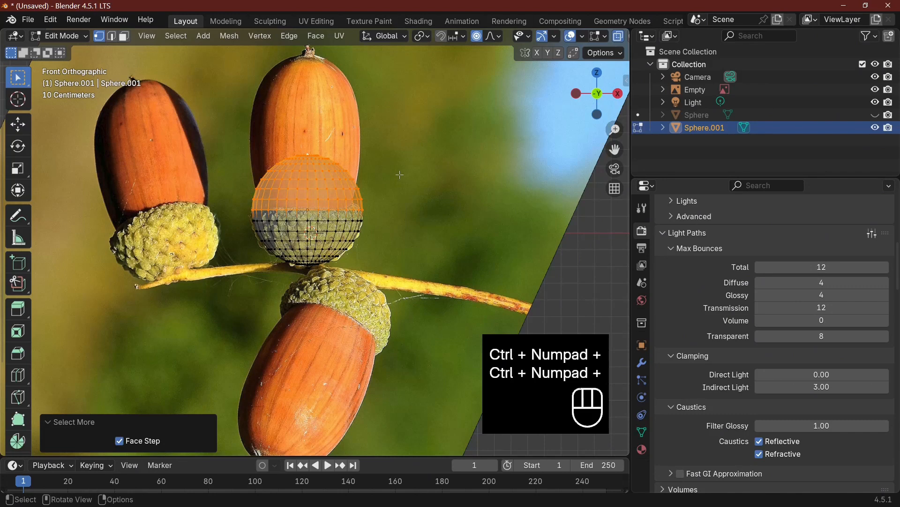
key(s)
click(419, 202)
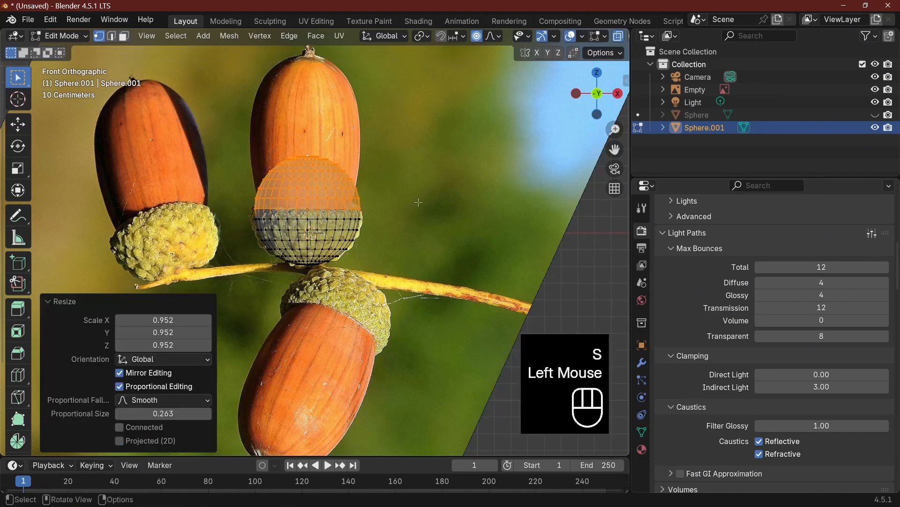
key(x)
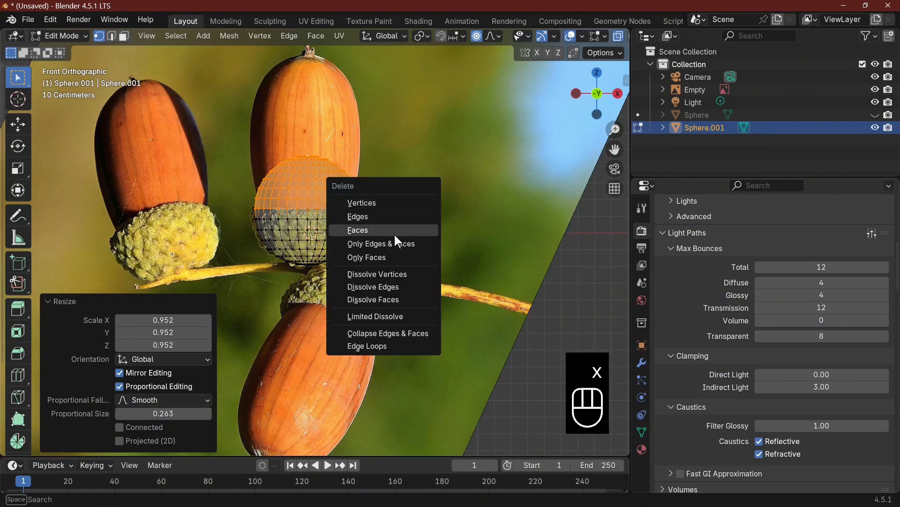
click(394, 234)
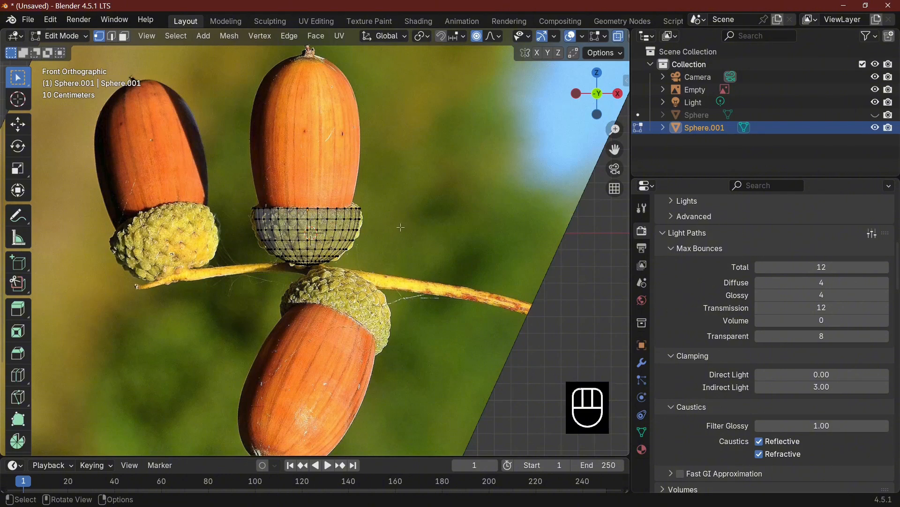
Turn off X-Ray, select the cup's open rim loop and extrude it about 0.032 m upward along Z
middle_drag(406, 231, 428, 298)
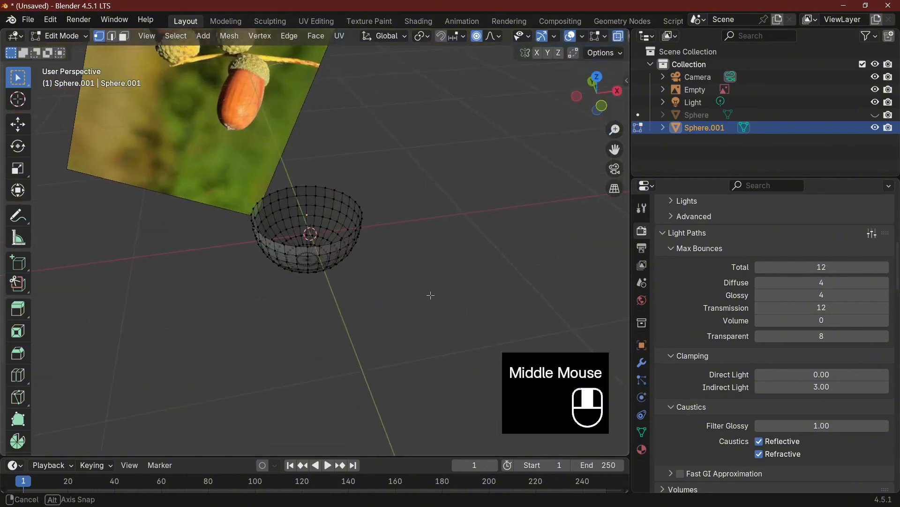
scroll(429, 298, up, 2)
click(618, 36)
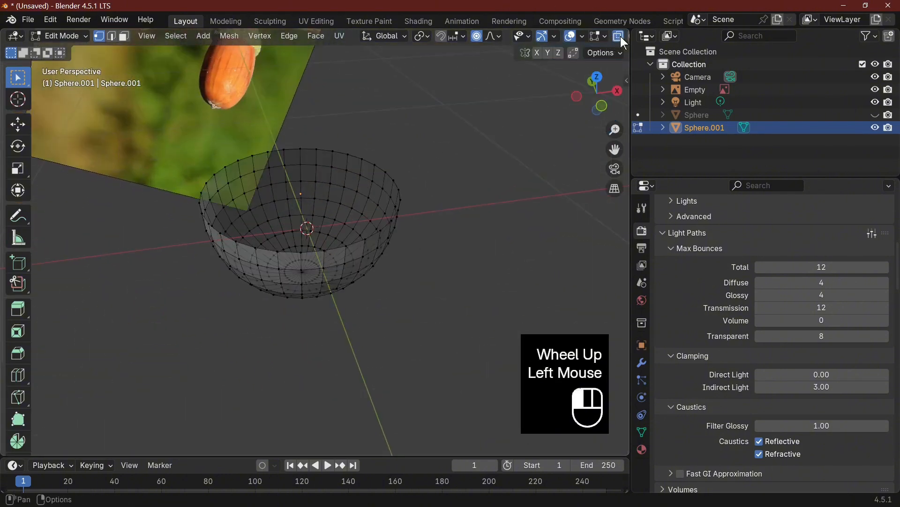
key(Tab)
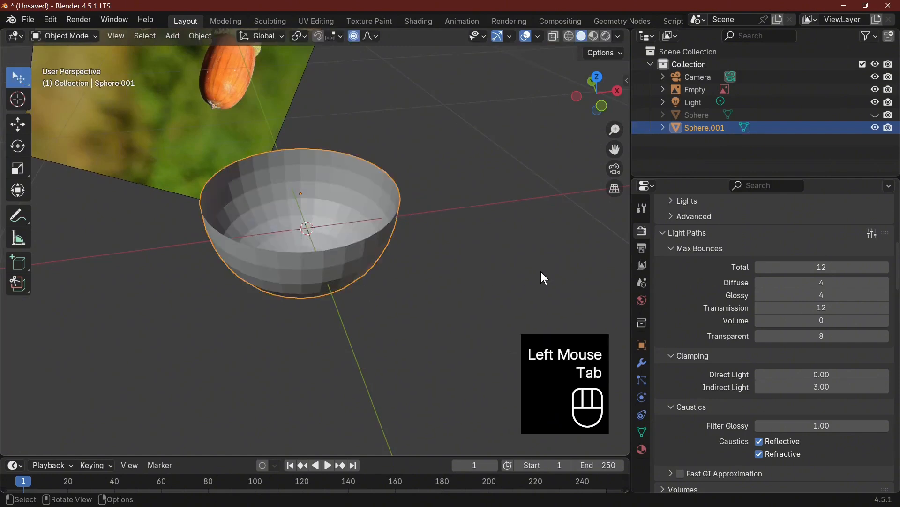
key(Tab)
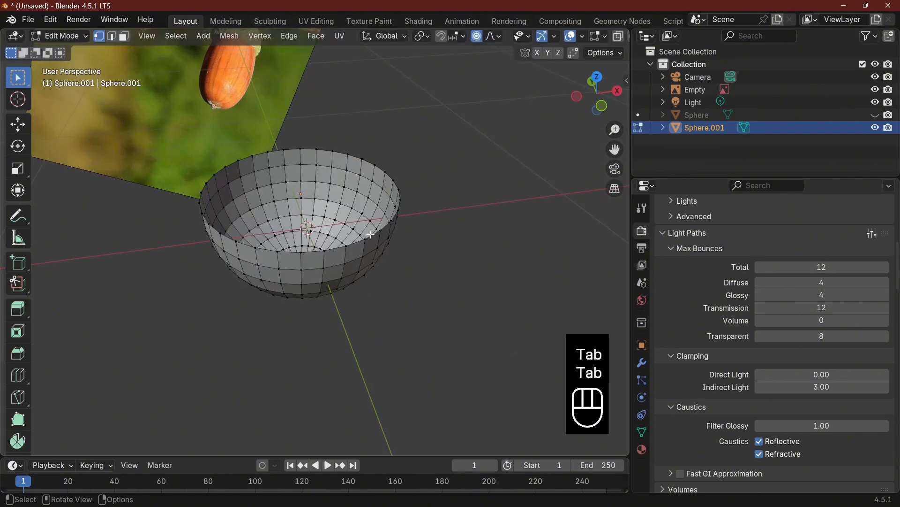
alt+click(371, 235)
alt+click(374, 236)
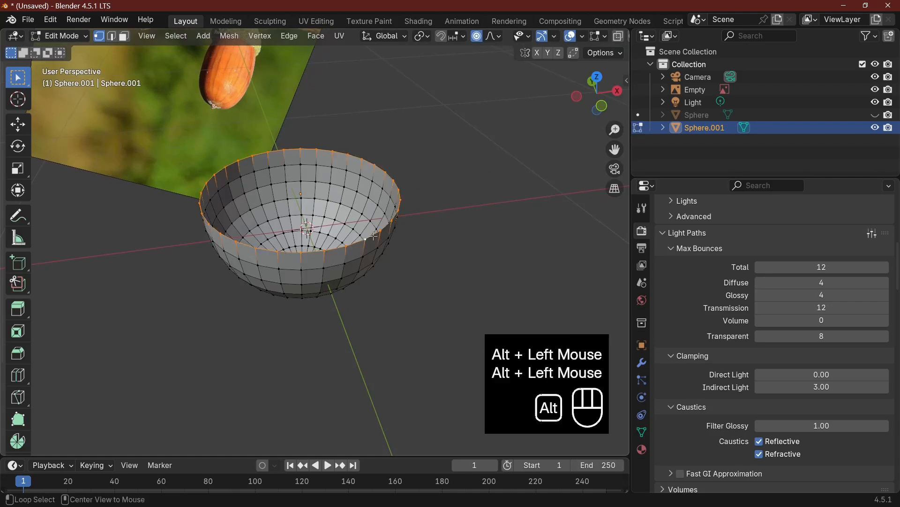
key(e)
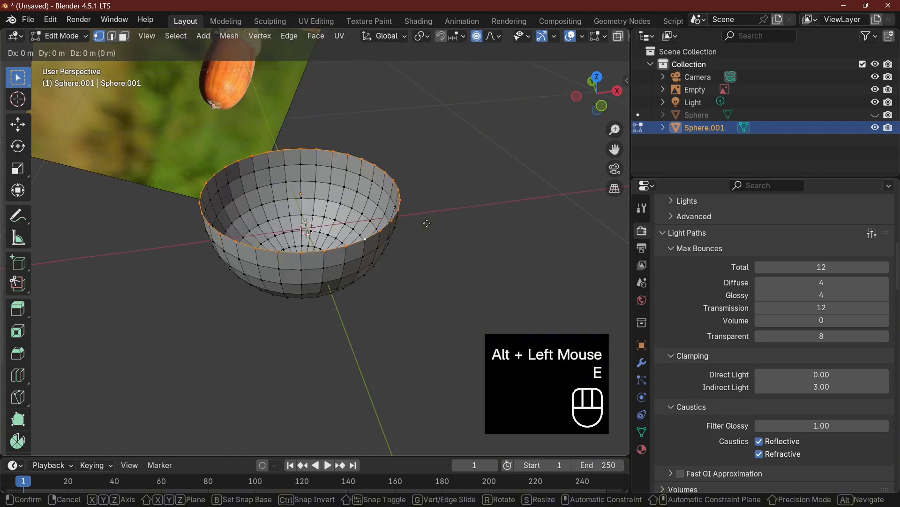
key(ctrl+z)
key(z)
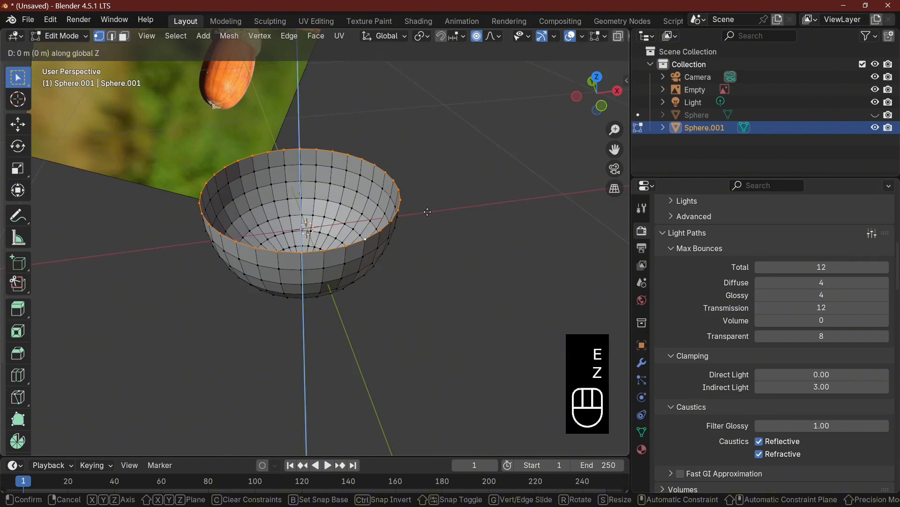
click(427, 210)
Scale the extruded rim inward by about 0.918 with a proportional size of about 0.036
key(s)
scroll(427, 213, up, 2)
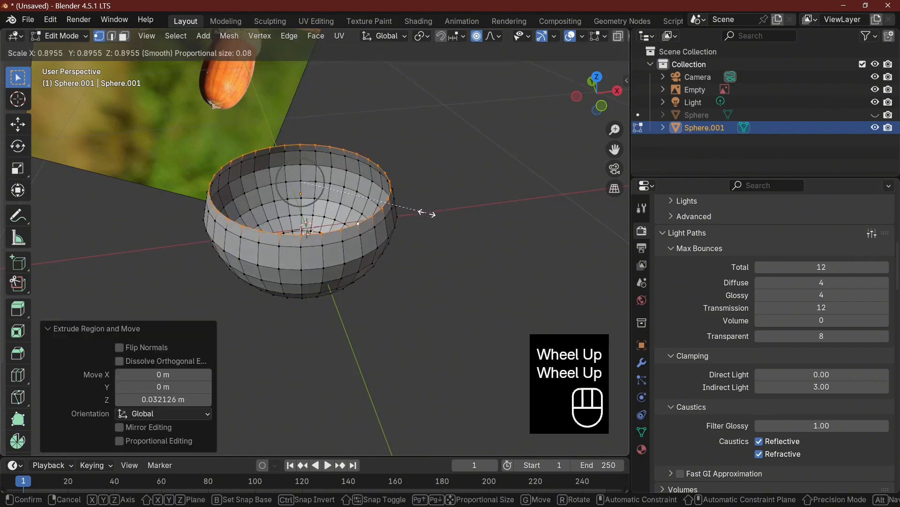
click(424, 211)
middle_drag(424, 211, 406, 194)
scroll(407, 194, up, 1)
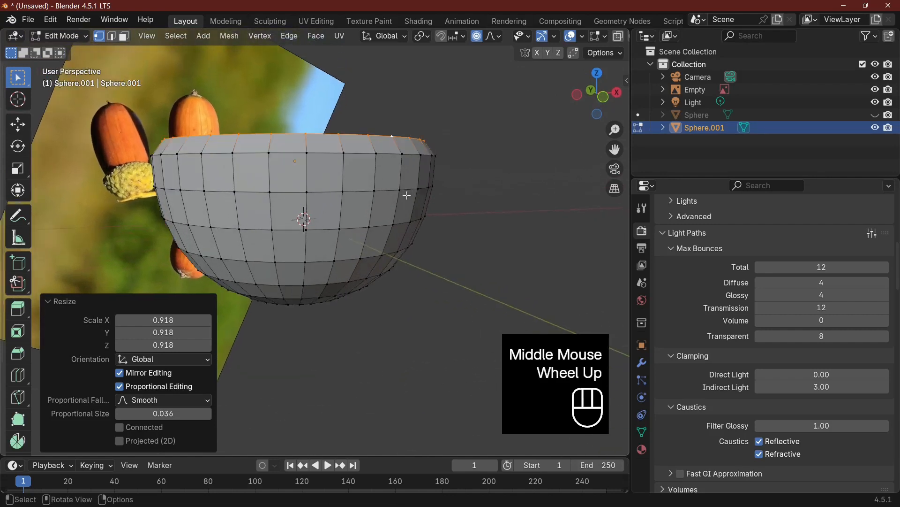
key(Tab)
key(Tab)
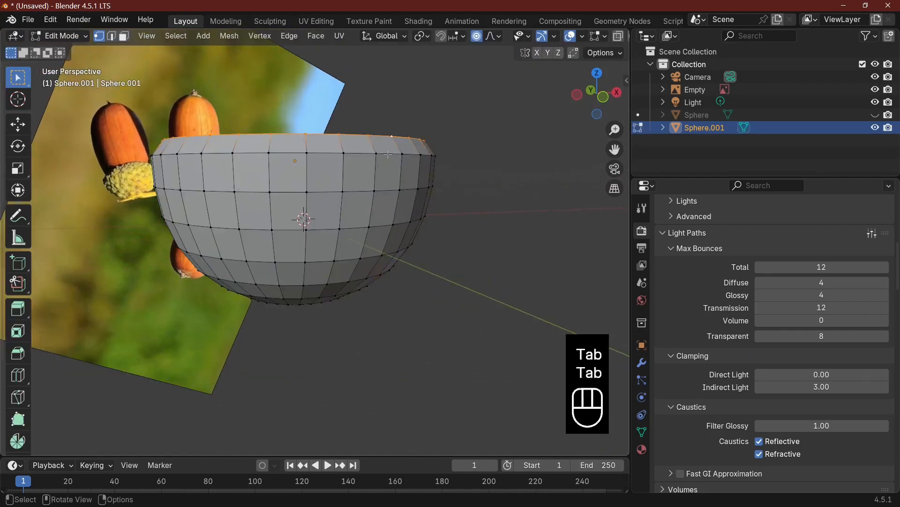
Bevel the edge loop just below the cup's rim by a small width with one segment, and return to Object Mode
alt+click(389, 154)
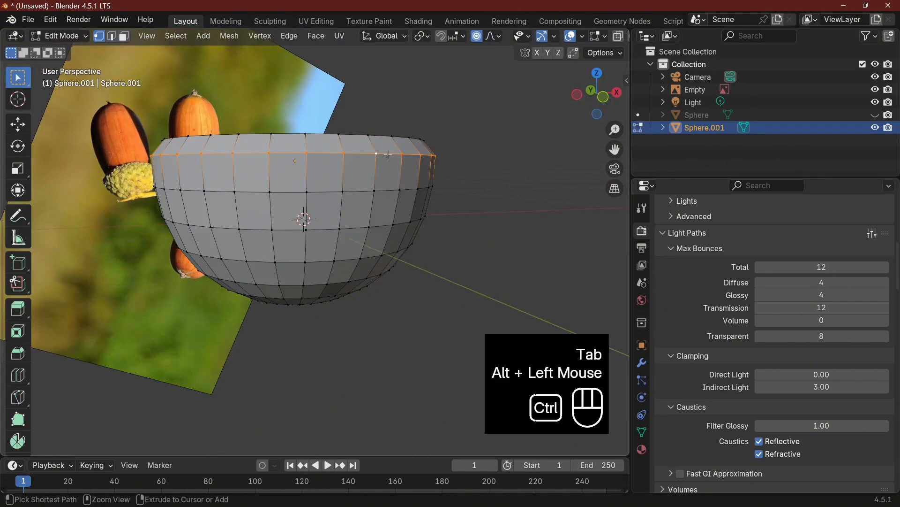
key(ctrl+b)
click(389, 154)
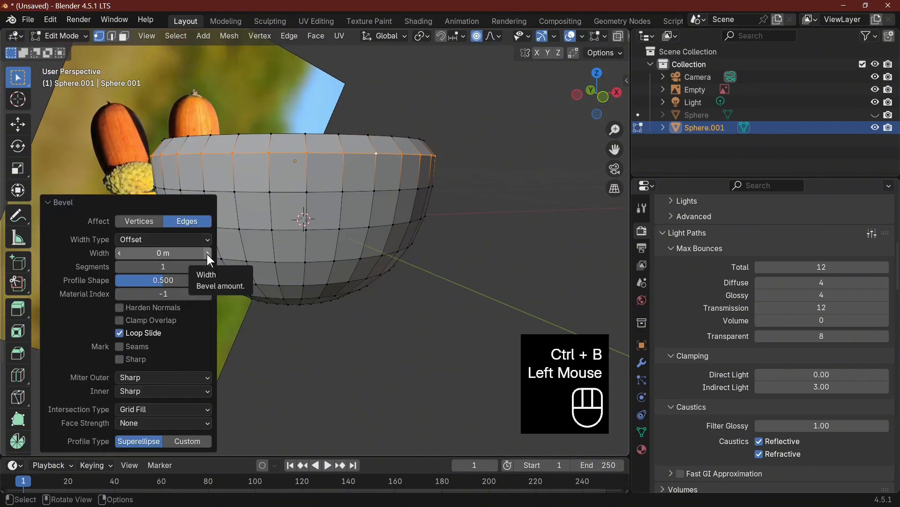
click(207, 254)
key(Tab)
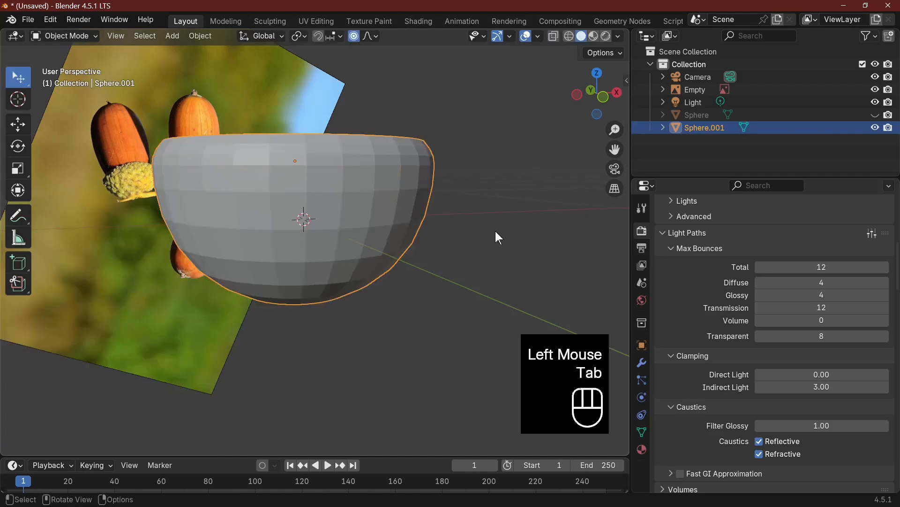
Add a Solidify modifier to the cup with a thickness of 0.07 m and apply it
middle_drag(495, 231, 499, 285)
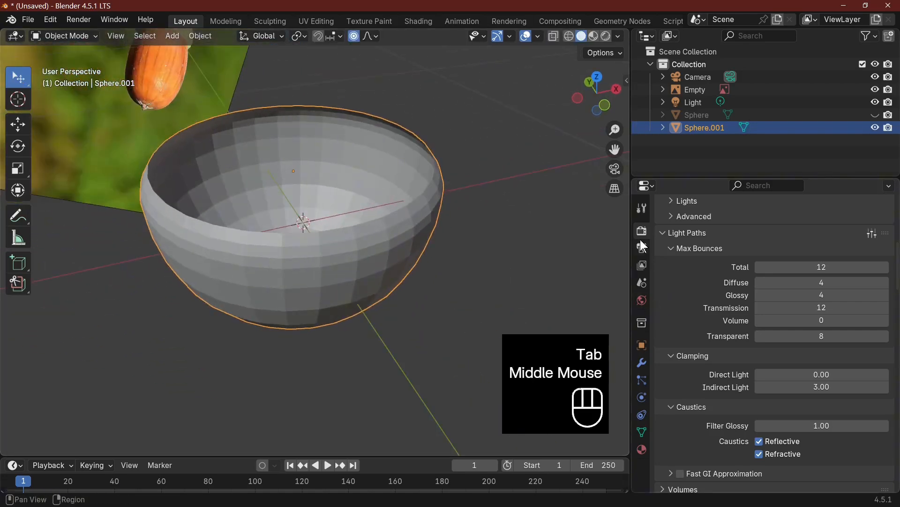
click(642, 363)
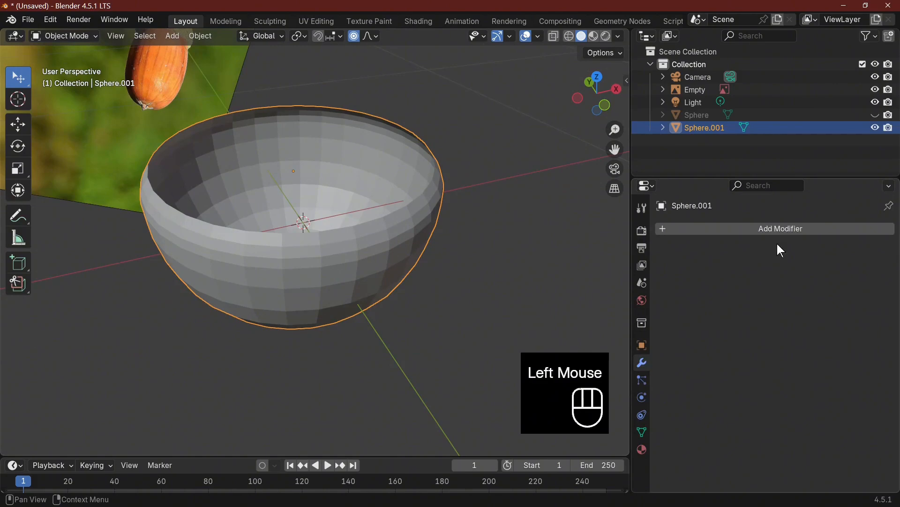
click(771, 230)
text(s)
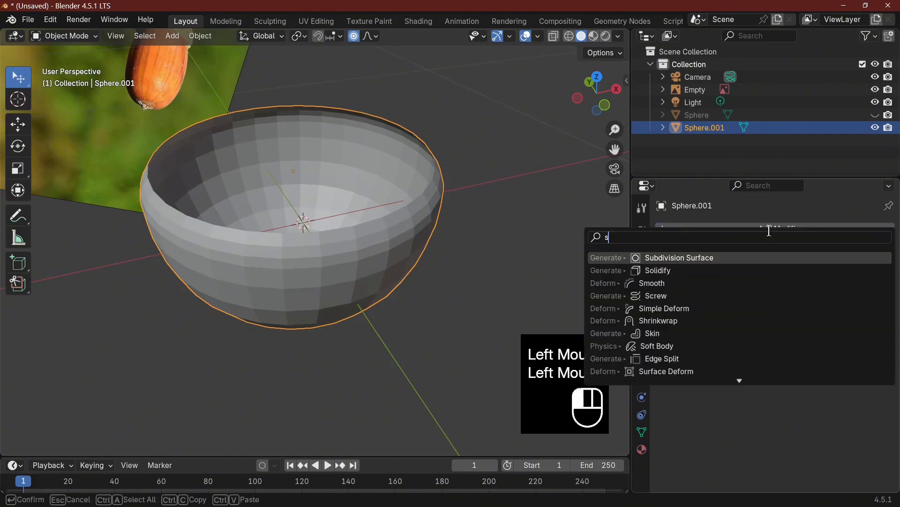
click(685, 271)
drag(800, 283, 837, 283)
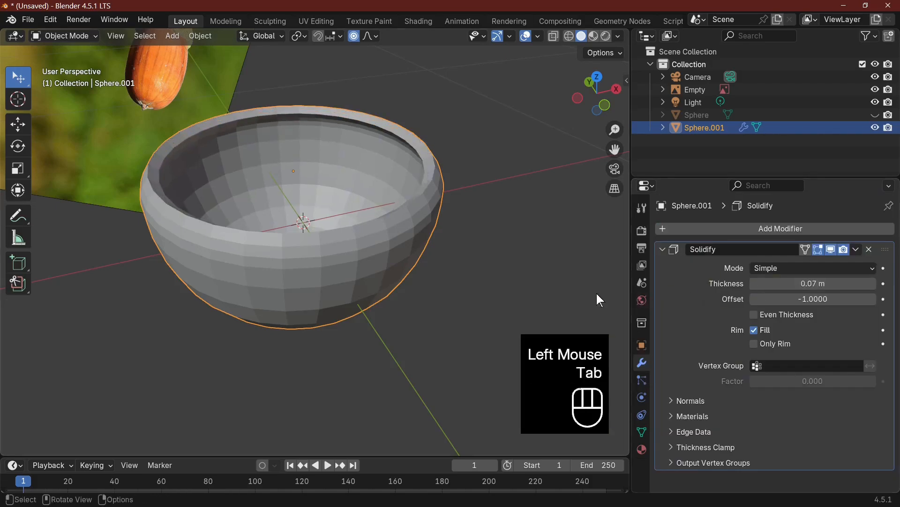
click(856, 249)
click(812, 267)
key(Tab)
key(Tab)
Apply Shade Auto Smooth to the cup and unhide the nut
scroll(430, 276, up, 3)
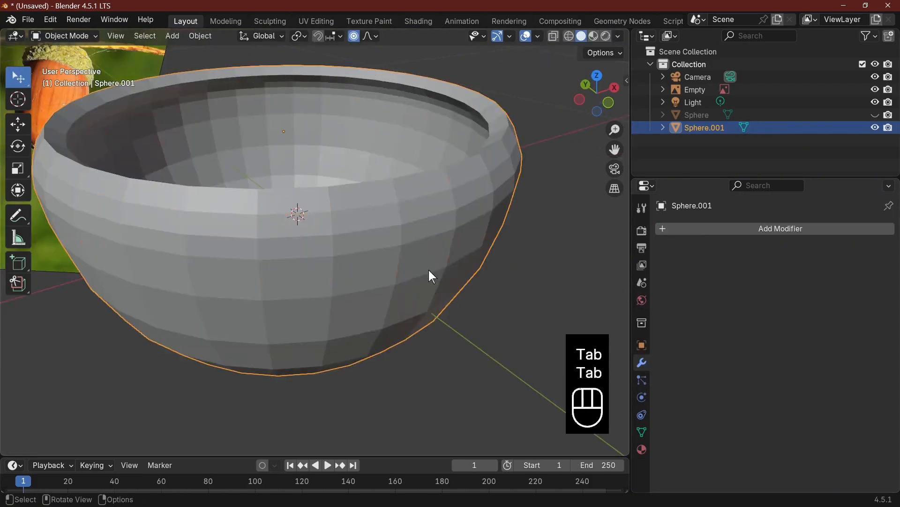
right_click(393, 269)
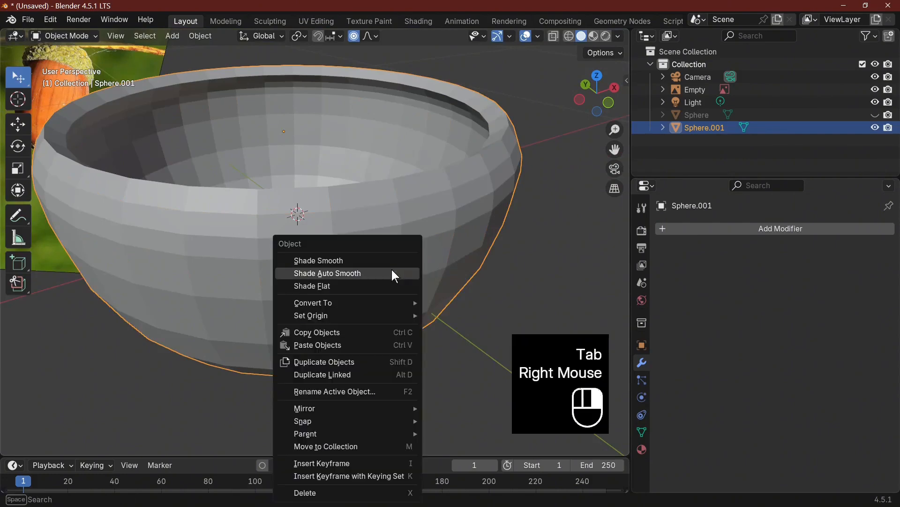
click(362, 273)
scroll(477, 280, down, 2)
middle_drag(477, 279, 446, 277)
key(alt+h)
click(446, 274)
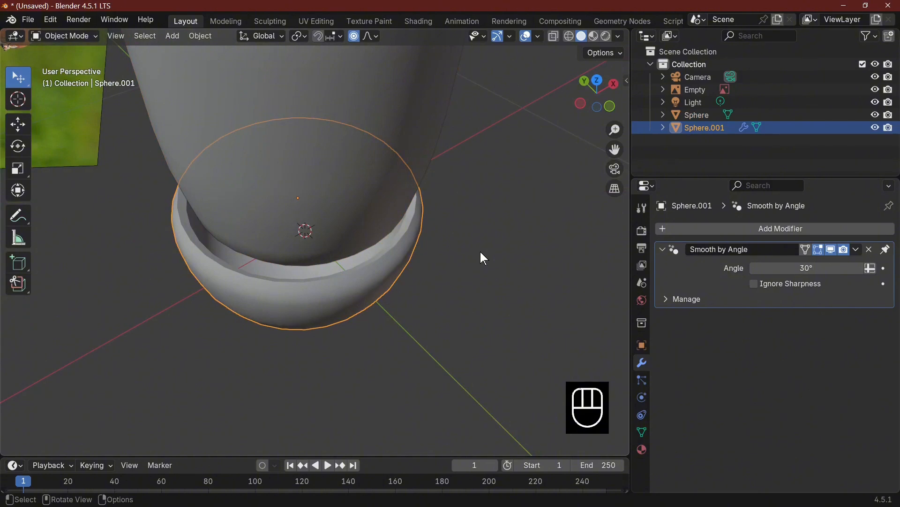
Scale the cup down to about 0.943 and raise it about 0.043 m along Z to fit the nut
key(s)
click(470, 259)
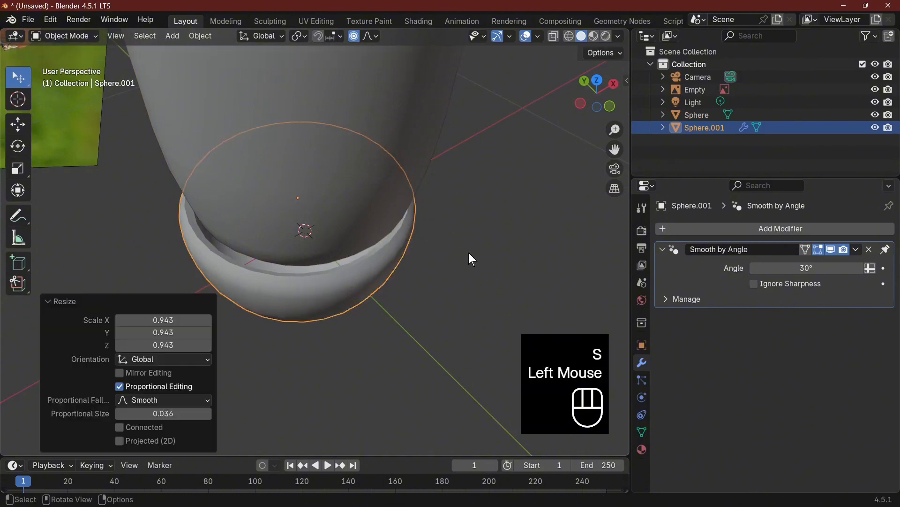
key(g)
key(z)
click(491, 244)
middle_drag(493, 244, 448, 190)
scroll(525, 234, down, 1)
key(KP_1)
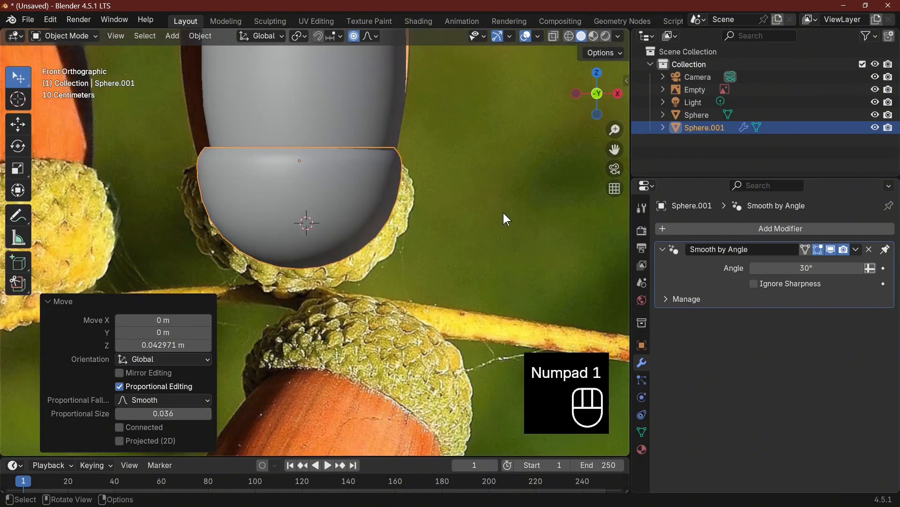
scroll(457, 247, down, 6)
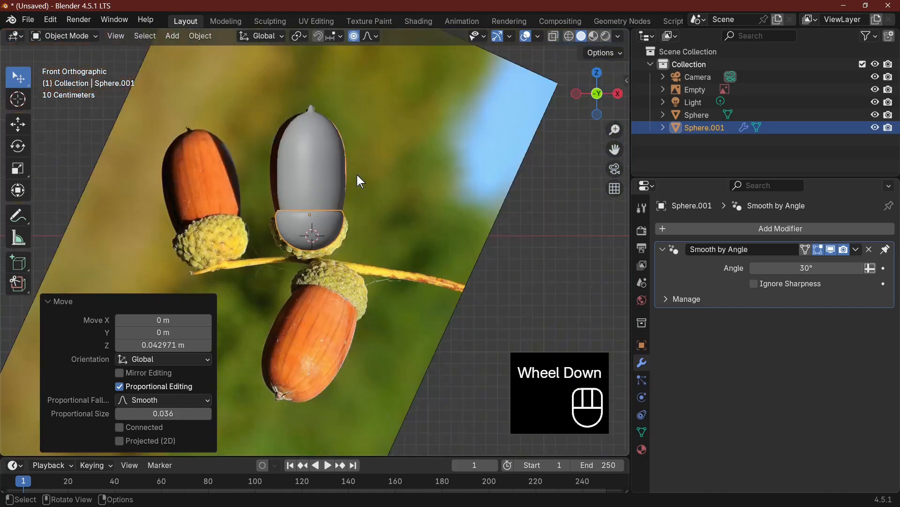
Select the reference photo in front view and set its Y and Z rotation to 0°
middle_drag(345, 118, 359, 142)
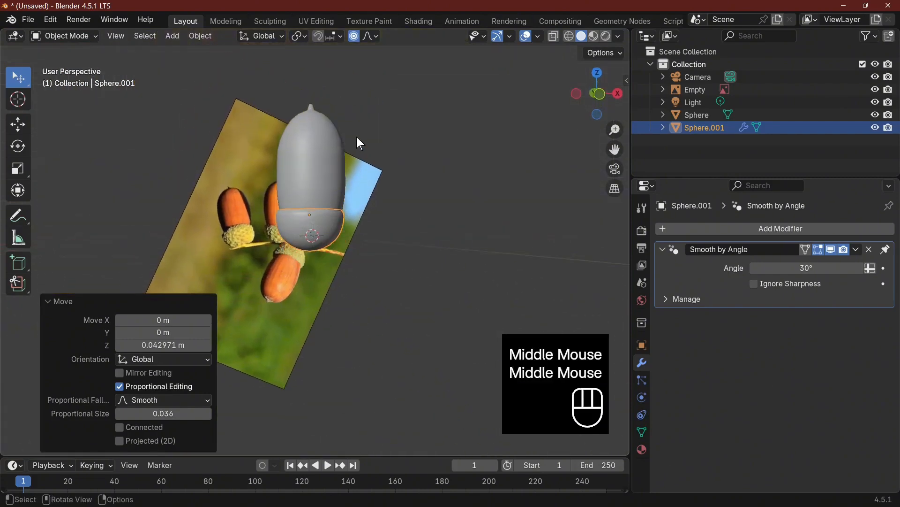
key(KP_1)
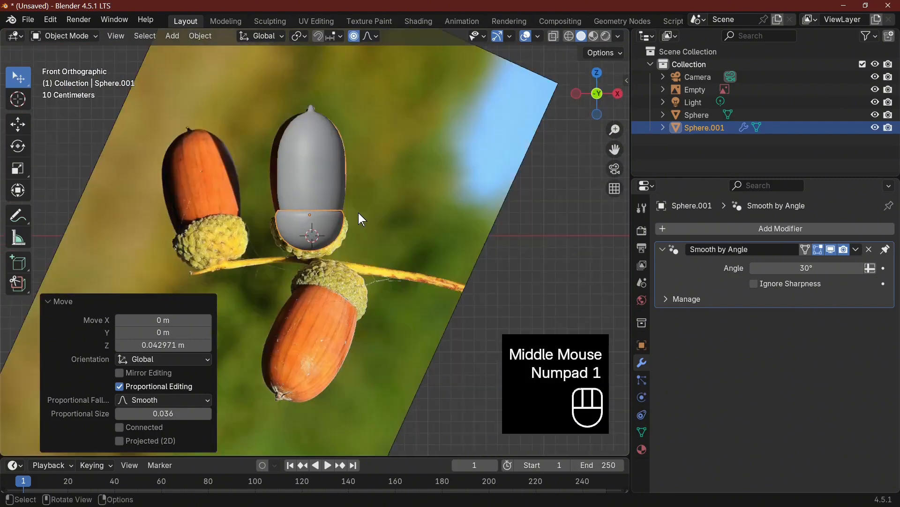
click(404, 203)
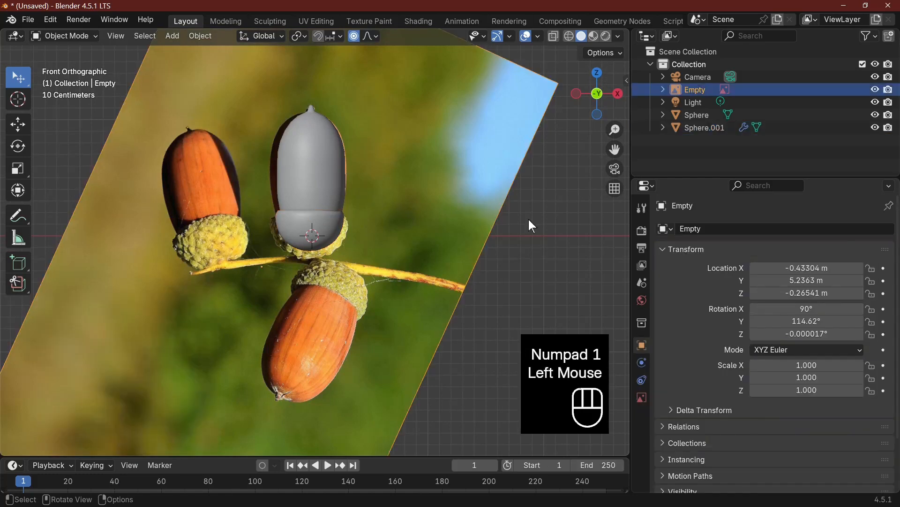
key(n)
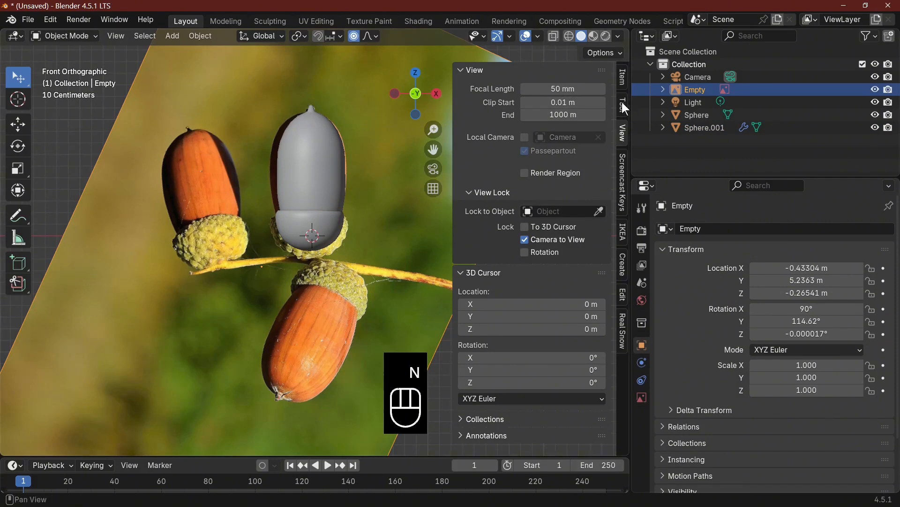
click(622, 77)
click(510, 166)
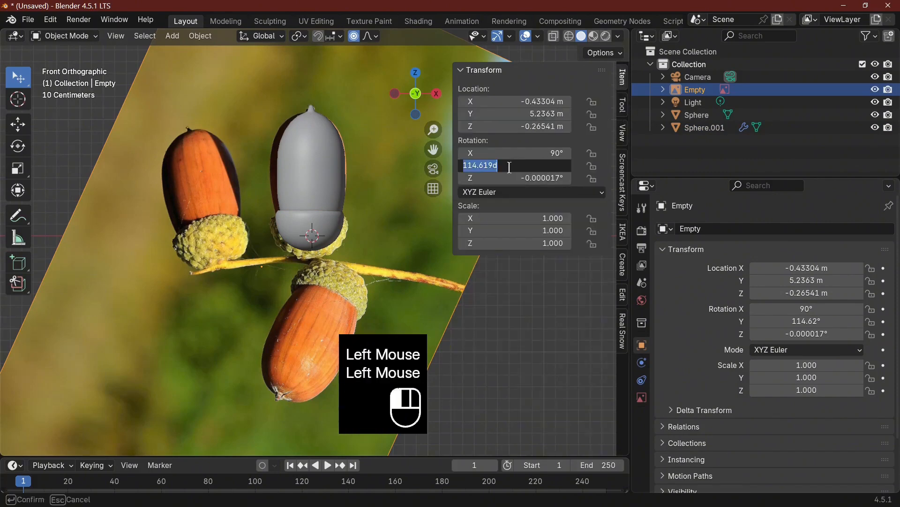
click(517, 180)
click(513, 166)
text(0)
key(Return)
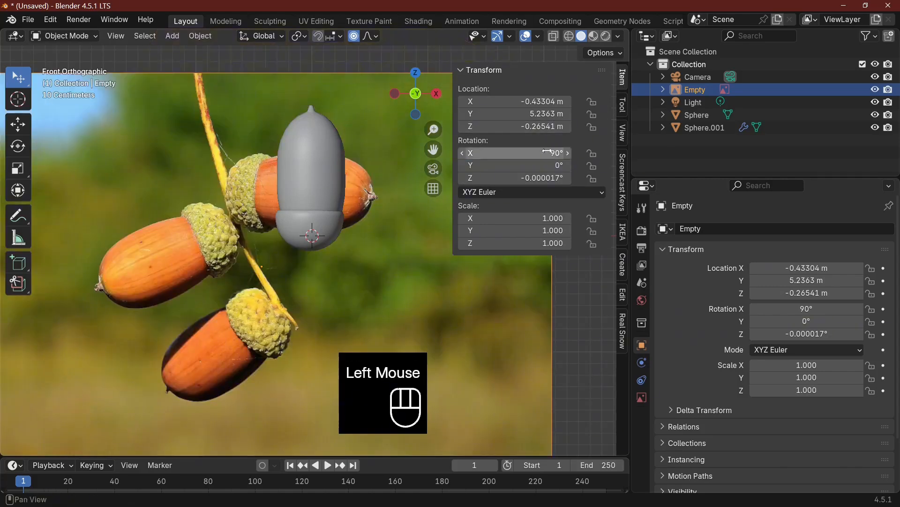
click(520, 178)
Select the nut together with the cup and join them into one object
click(317, 237)
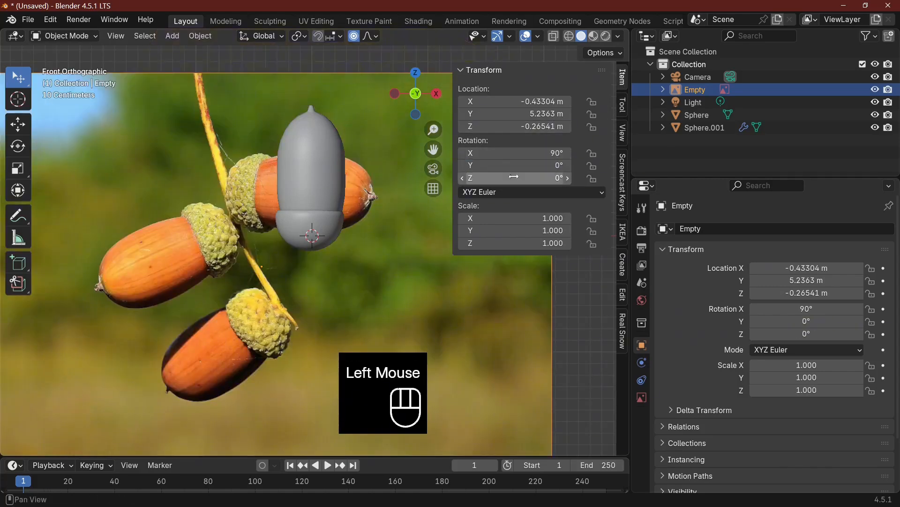
click(317, 237)
shift+click(317, 238)
right_click(317, 238)
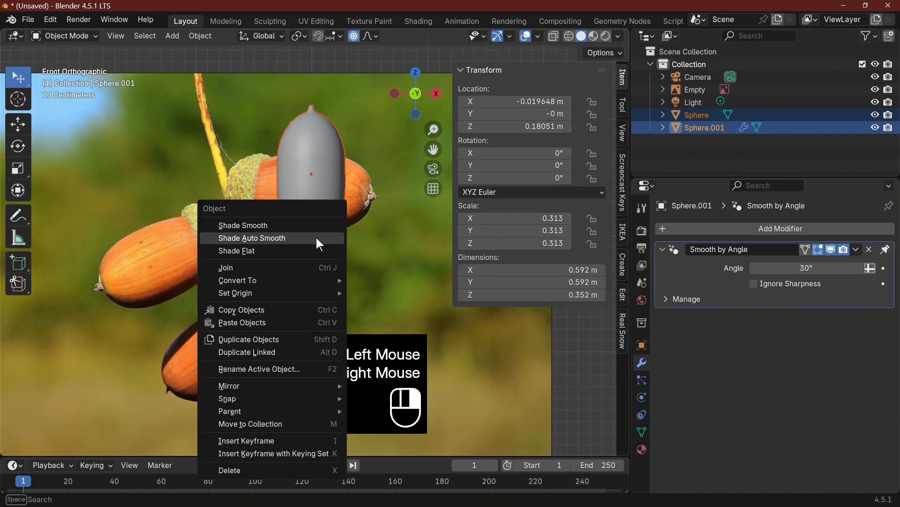
click(263, 267)
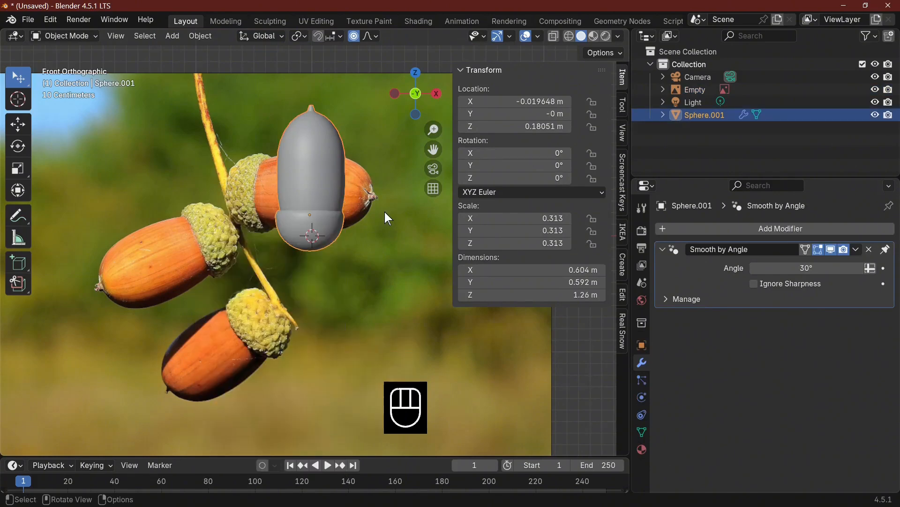
Rotate the joined acorn to about -113° around Y and move it over the leftmost acorn in the photo
key(r)
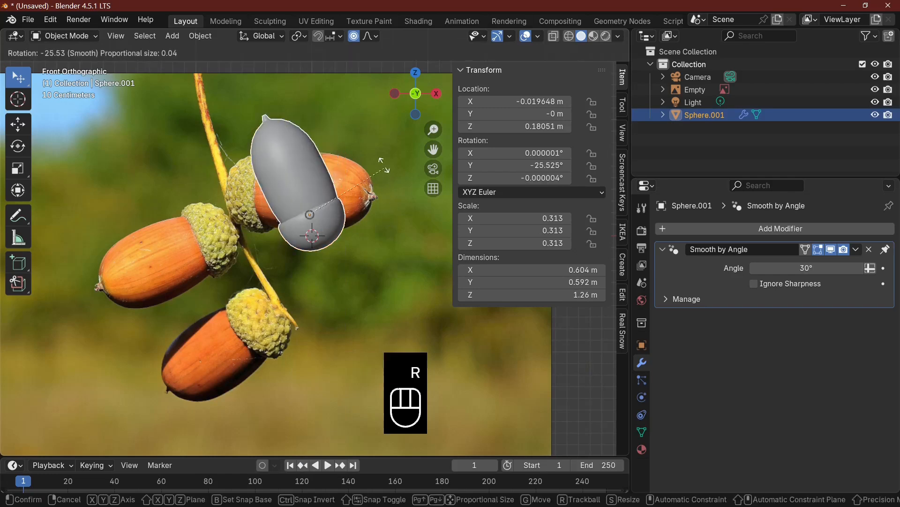
click(319, 174)
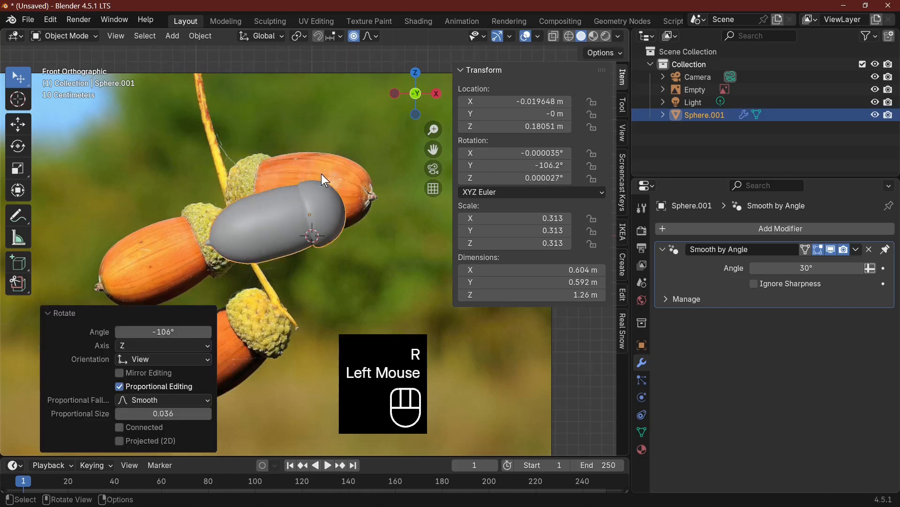
key(g)
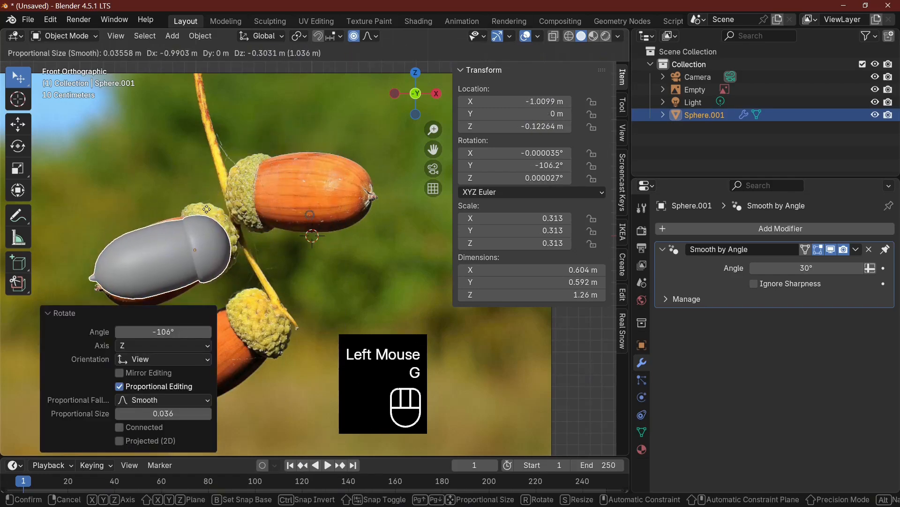
click(249, 233)
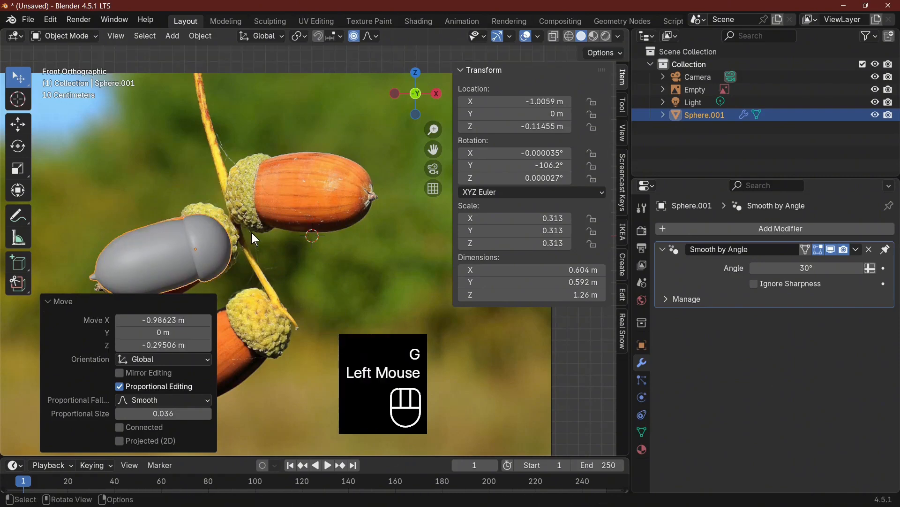
key(r)
click(250, 218)
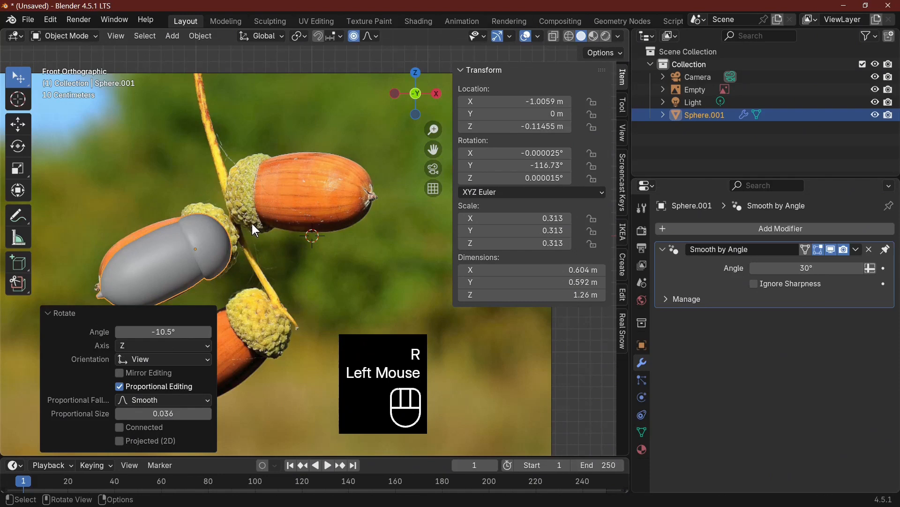
key(g)
click(256, 227)
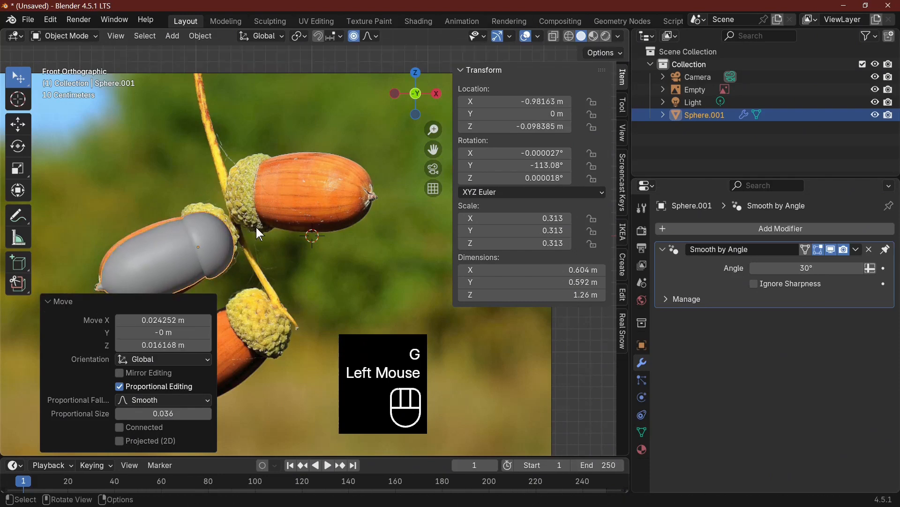
Duplicate the acorn, leaving the copy almost on top of the original
key(shift+d)
click(343, 198)
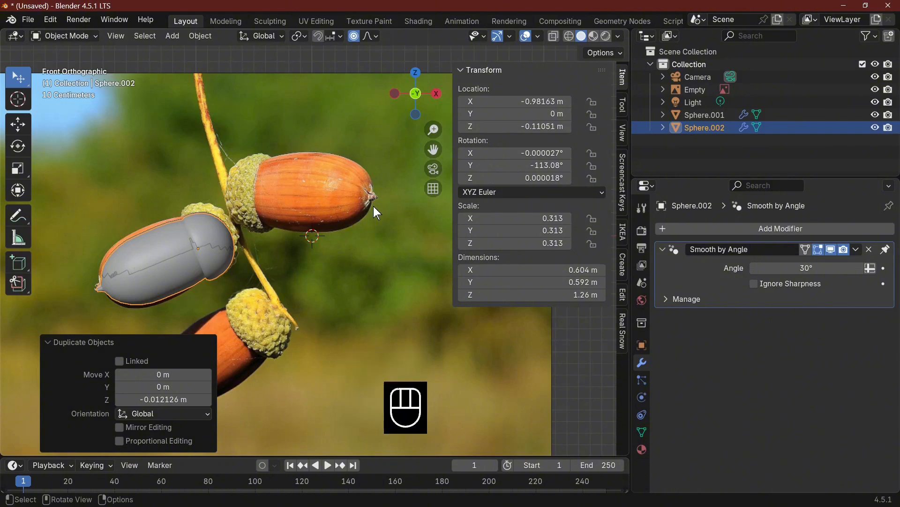
key(r)
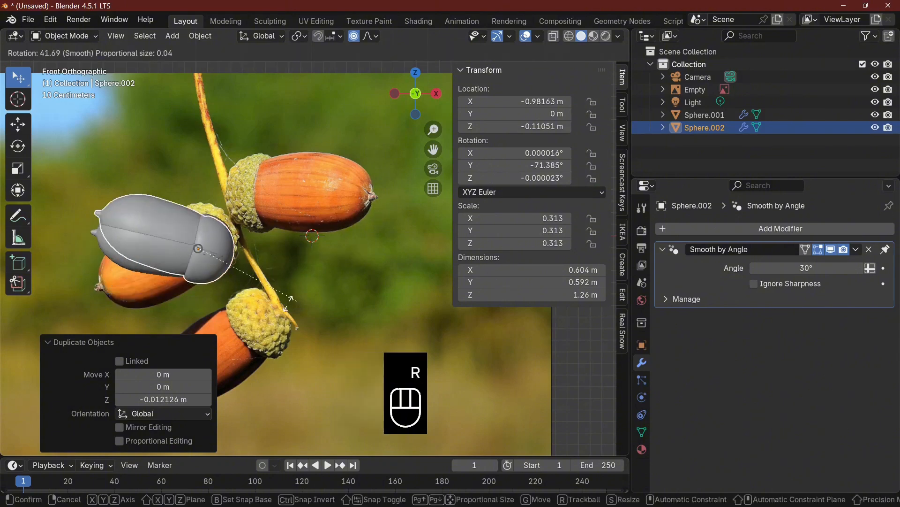
click(167, 291)
key(ctrl+z)
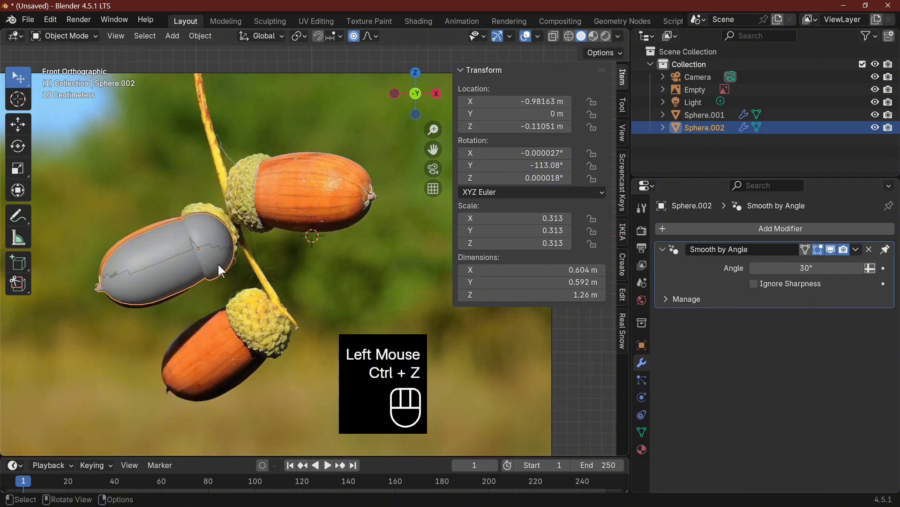
Turn off proportional editing, move the copy up toward the upper photo acorn and rotate it about 203° in the view
click(354, 37)
key(g)
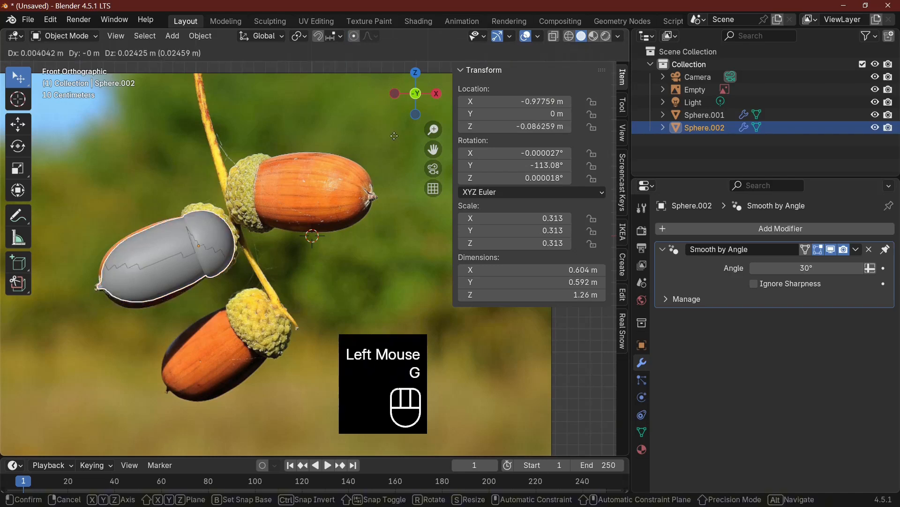
click(420, 93)
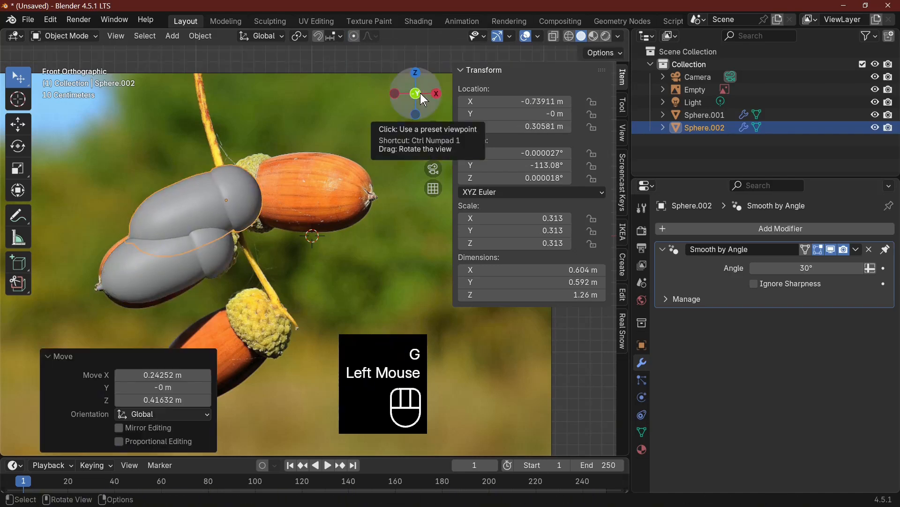
key(r)
click(334, 175)
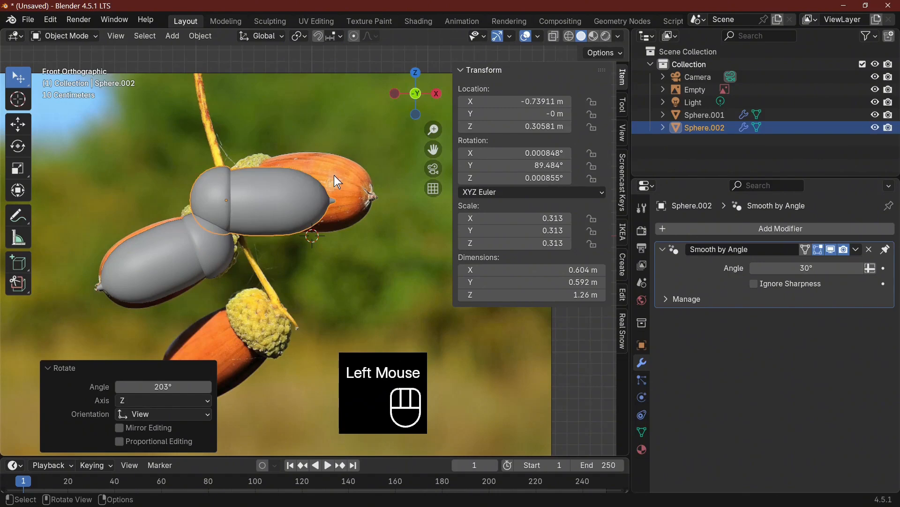
Rotate the copy about -23.8° around global Z and move it over the upper acorn in the photo
key(r)
key(z)
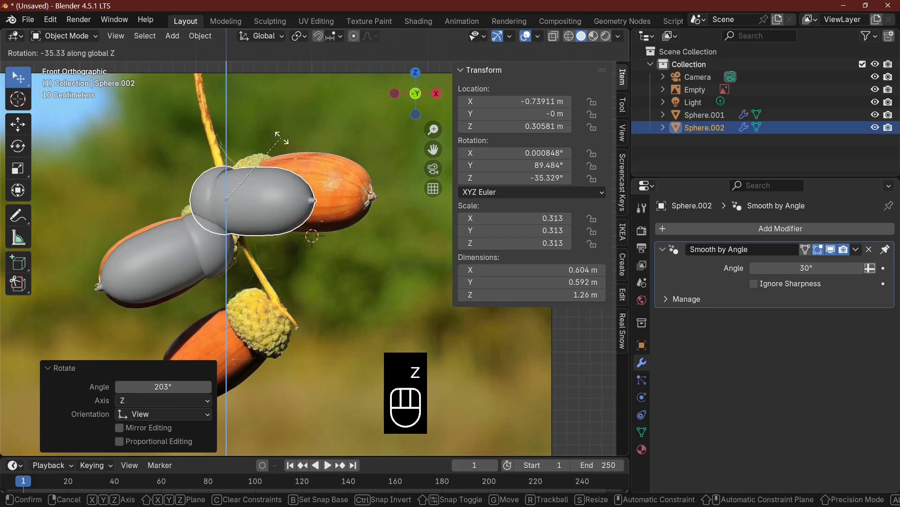
click(271, 166)
key(g)
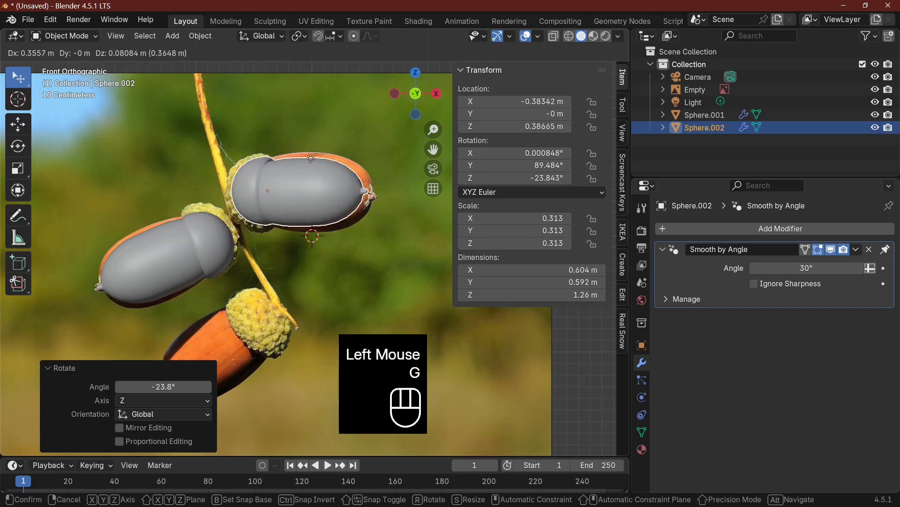
click(309, 158)
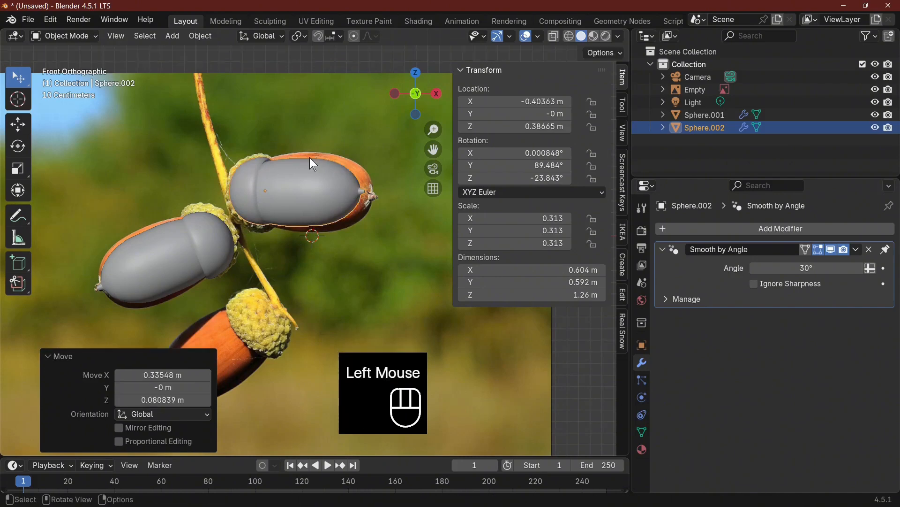
Scale the second acorn up by about 1.09 and nudge it to match the upper photo acorn
key(s)
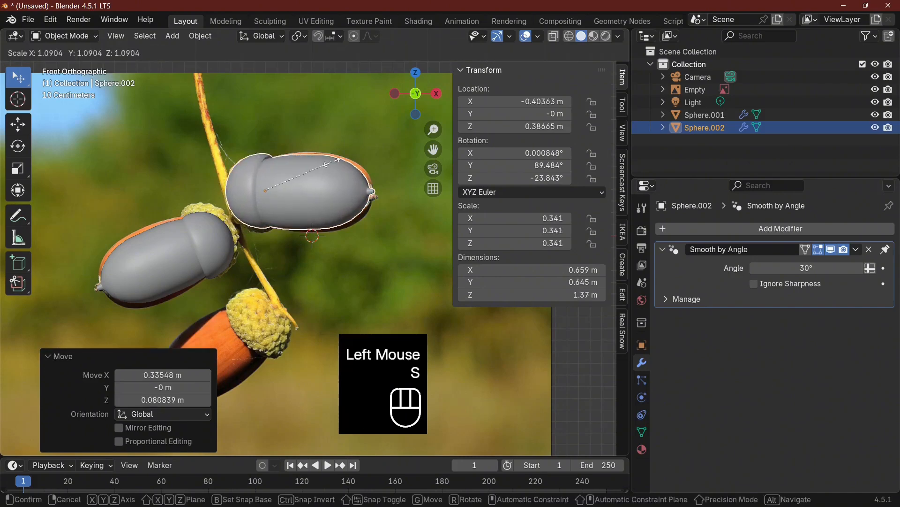
click(332, 161)
key(g)
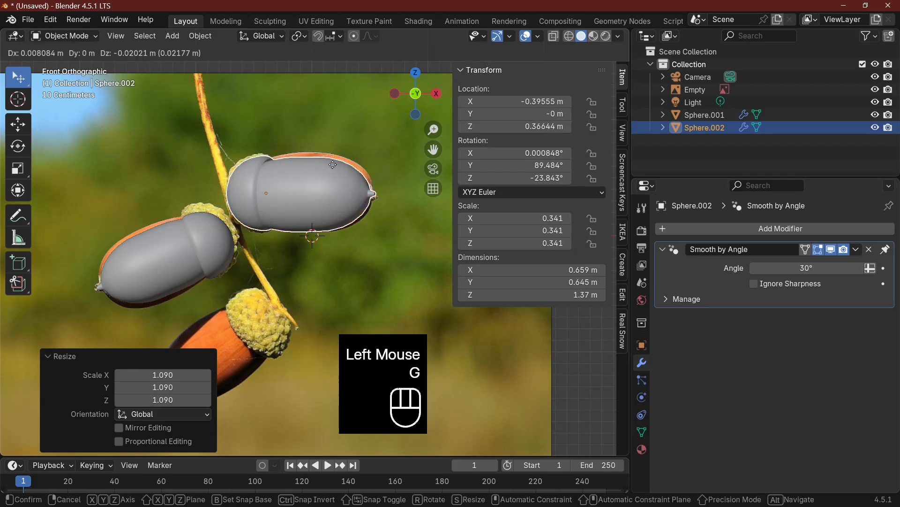
click(334, 164)
Duplicate the second acorn, place the copy about 1.03 m lower and rotate it about 167° in the view
key(shift+d)
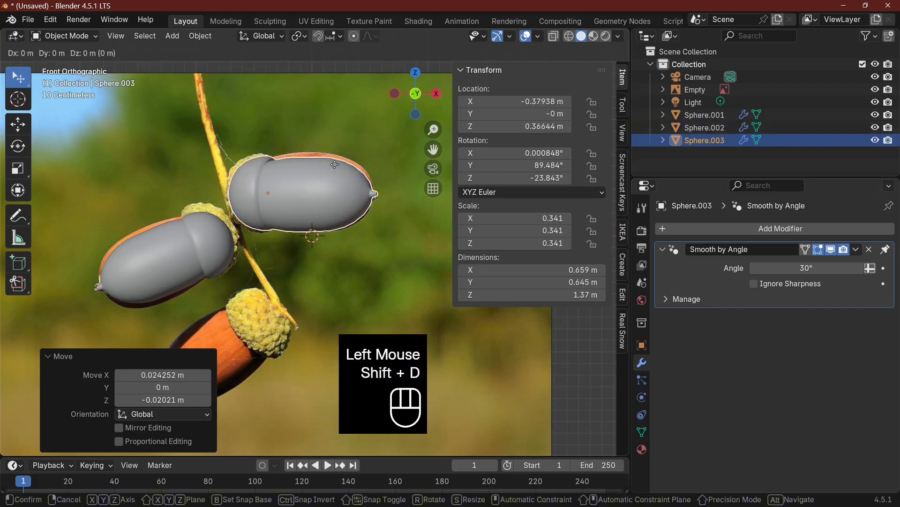
click(365, 249)
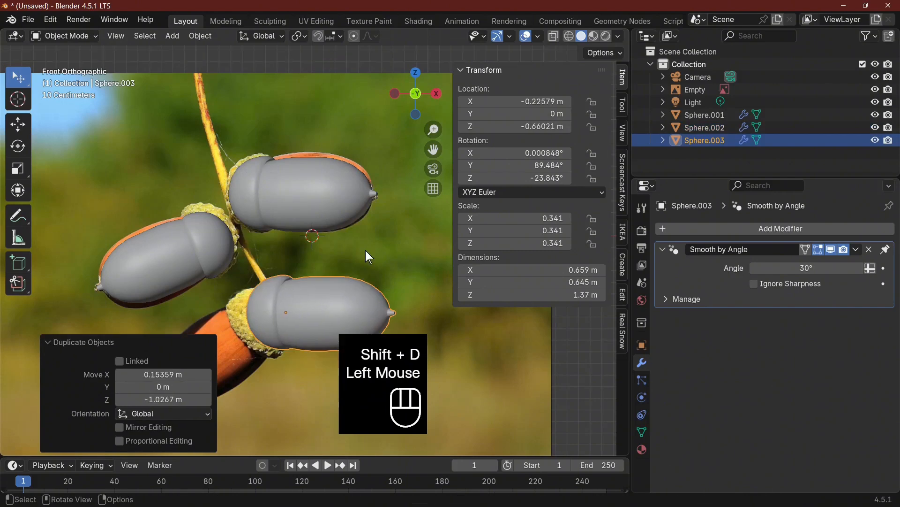
key(r)
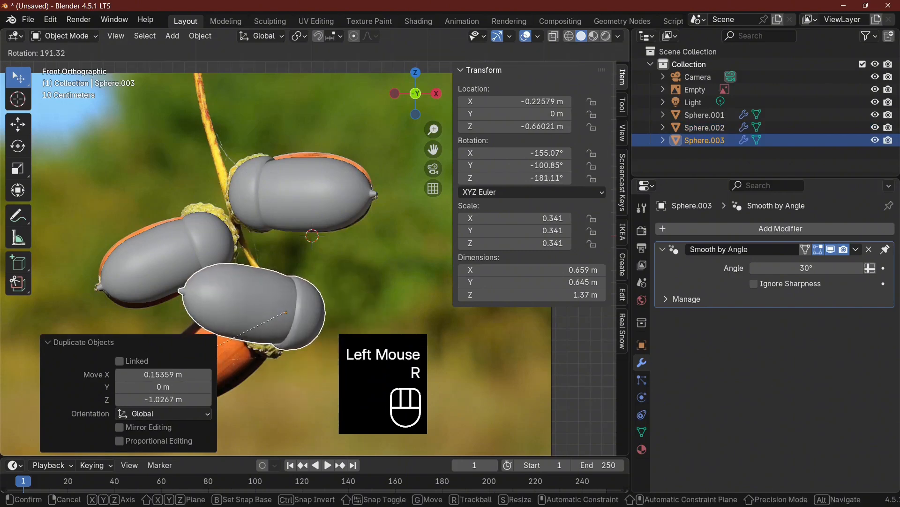
click(207, 407)
Rotate the third acorn about -55.5° around the global Z axis
key(r)
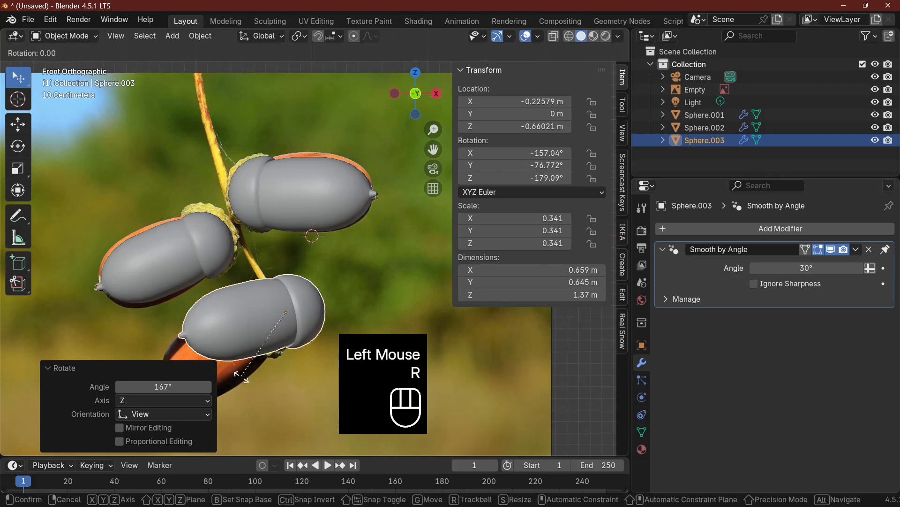
key(z)
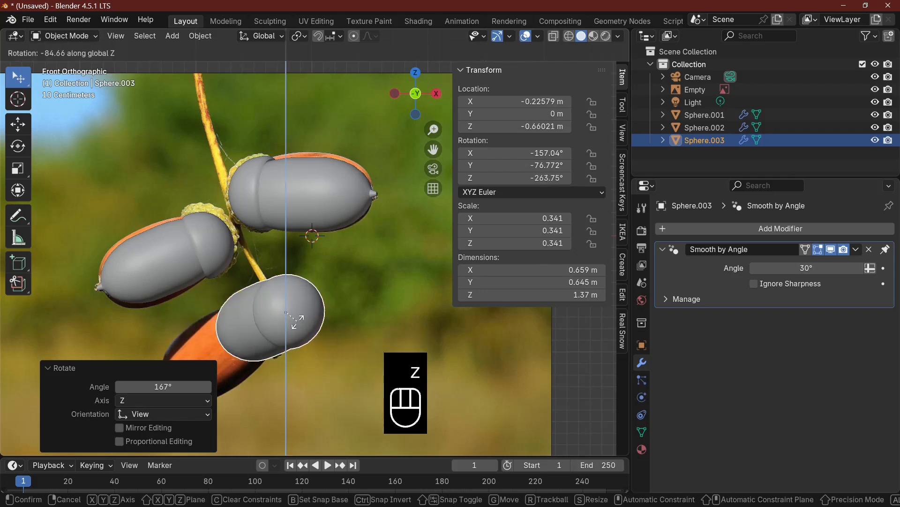
click(294, 329)
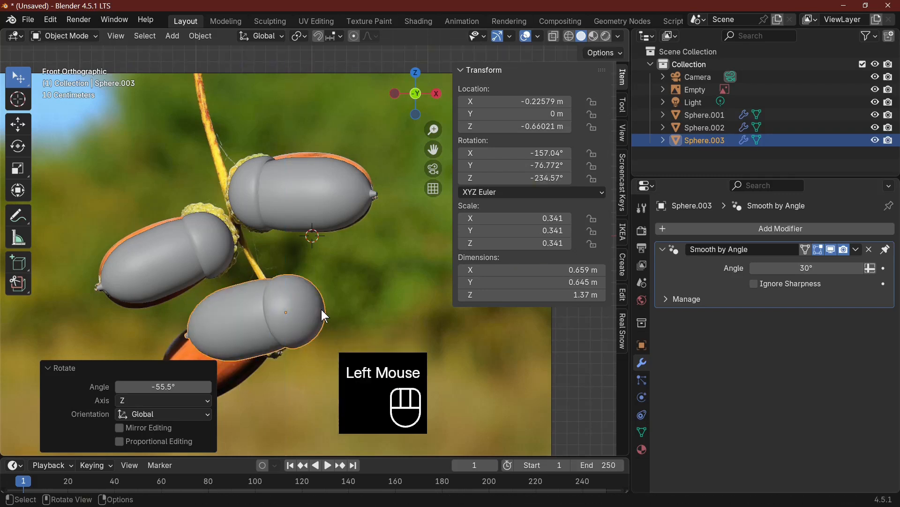
Rotate the third acorn about -23.1° in the view and move it about 0.31 m onto the lower photo acorn
key(r)
click(333, 275)
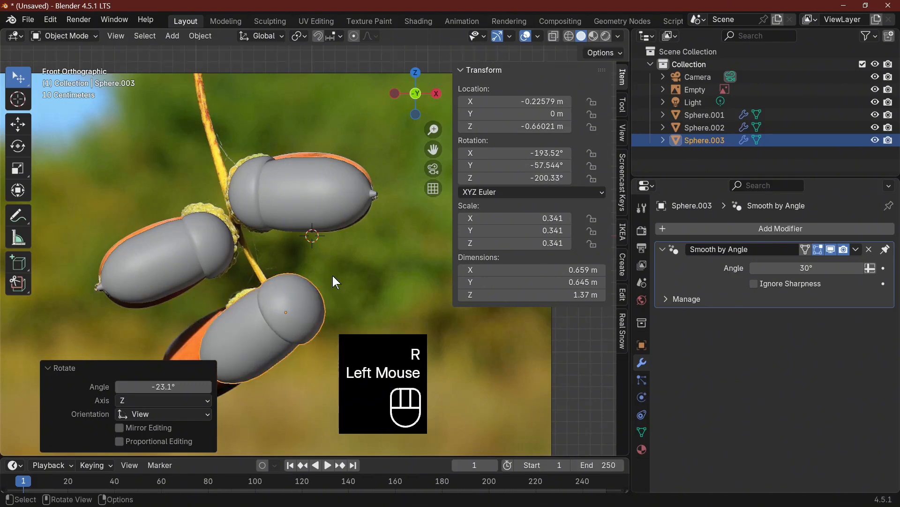
key(g)
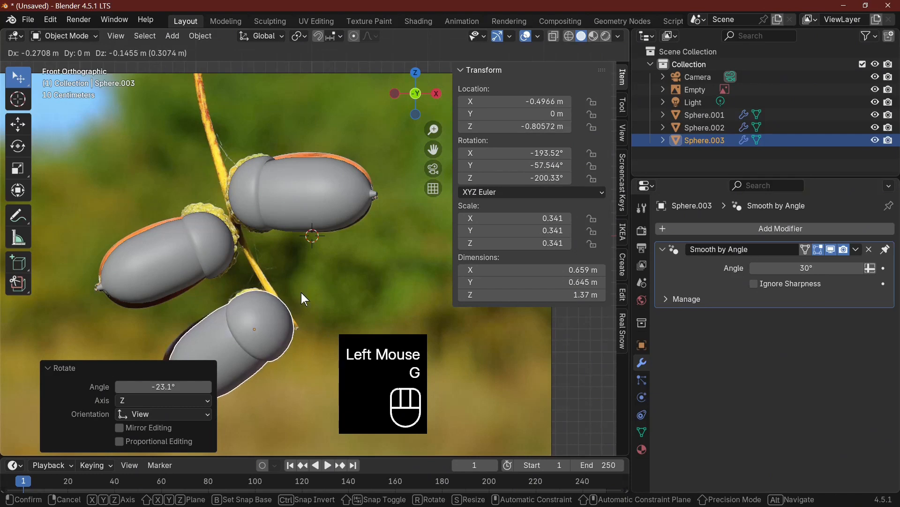
click(301, 292)
Turn on X-ray and nudge the third acorn slightly left and up to match the lower photo acorn
click(554, 36)
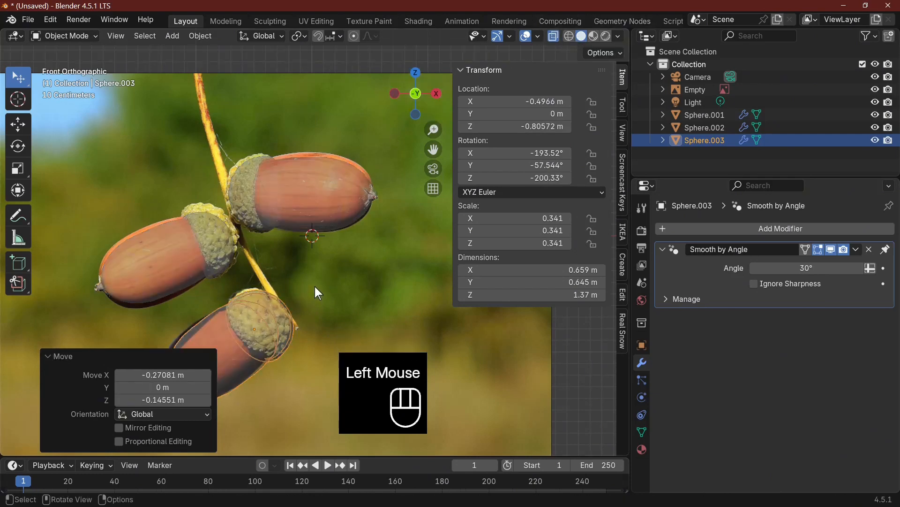
scroll(361, 270, down, 2)
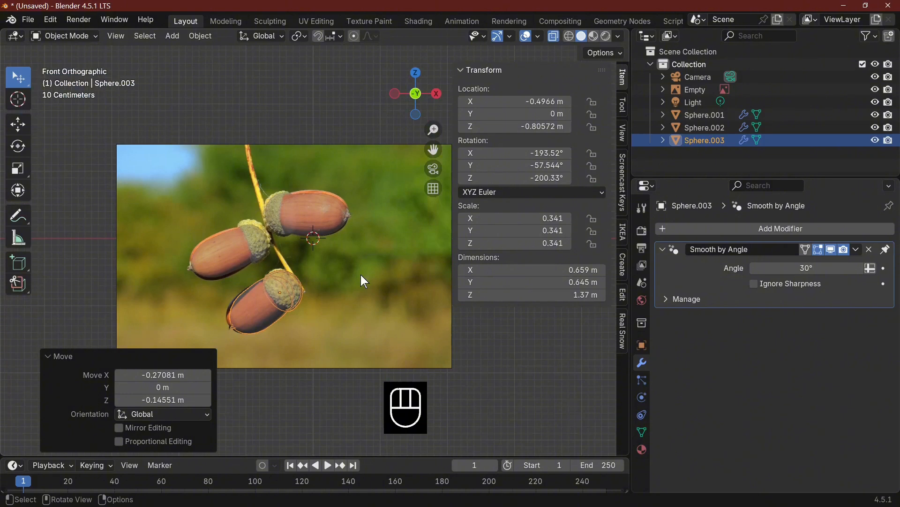
key(g)
click(359, 272)
key(Tab)
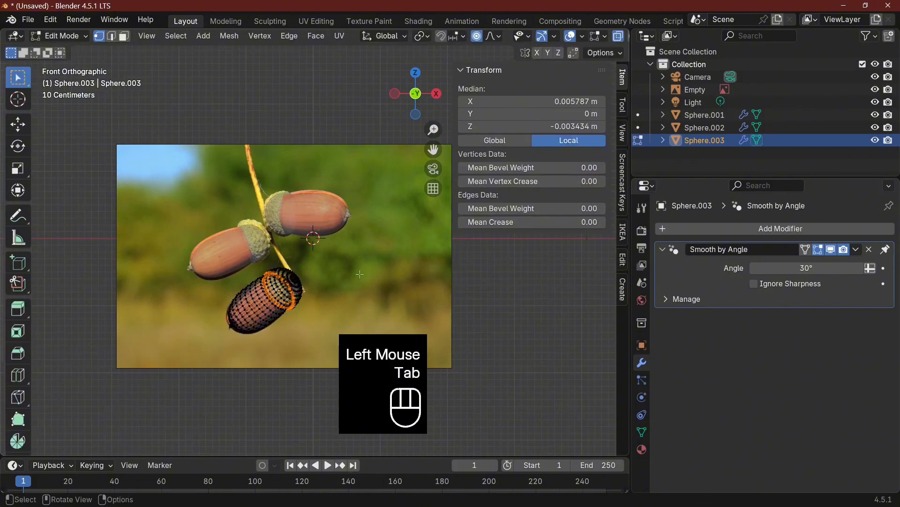
key(Tab)
click(219, 266)
click(297, 218)
click(266, 297)
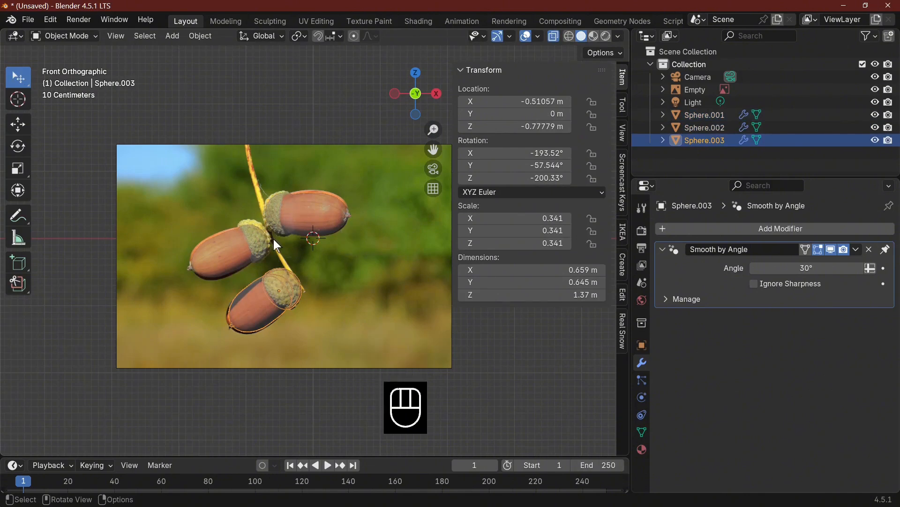
Add a cube mesh and merge all its vertices at the center into a single vertex
click(173, 36)
mouse_move(199, 51)
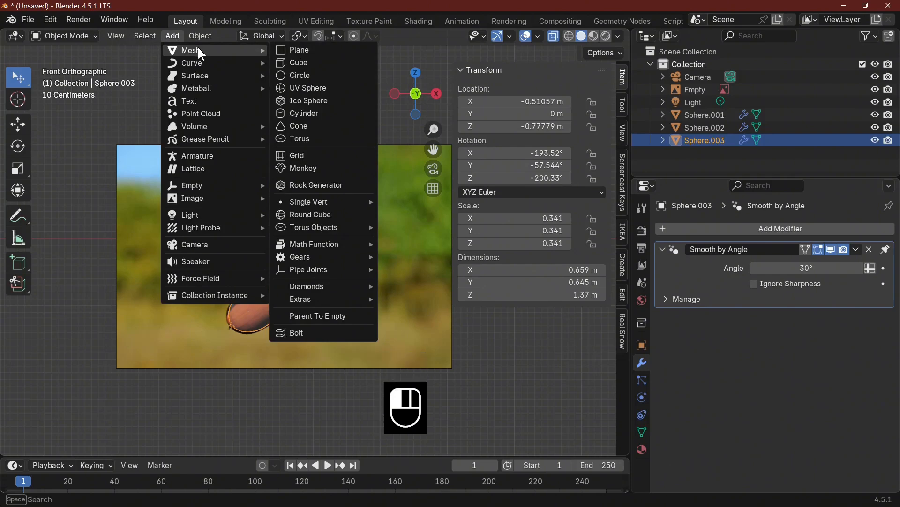
click(309, 63)
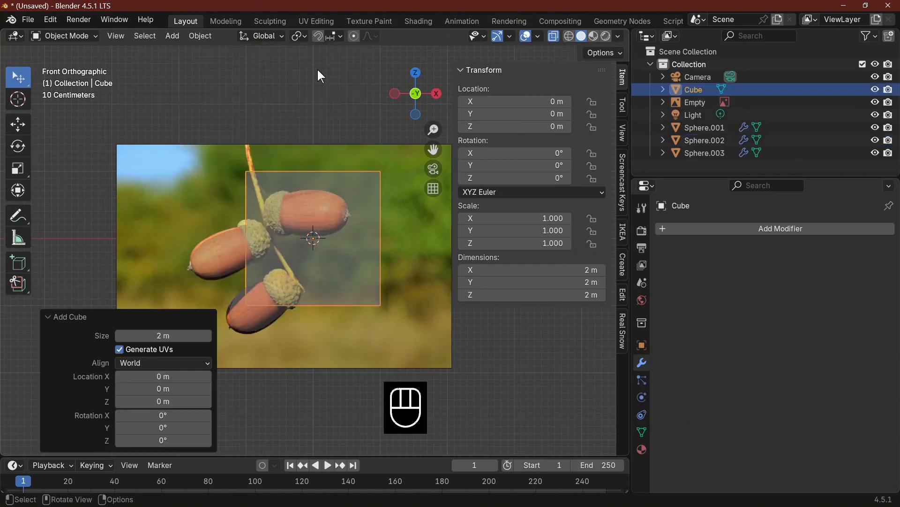
key(Tab)
right_click(340, 265)
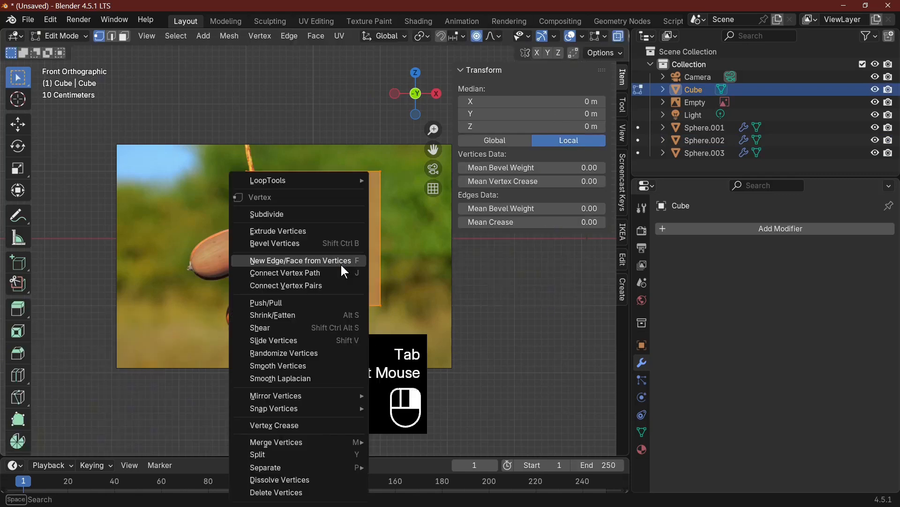
mouse_move(303, 444)
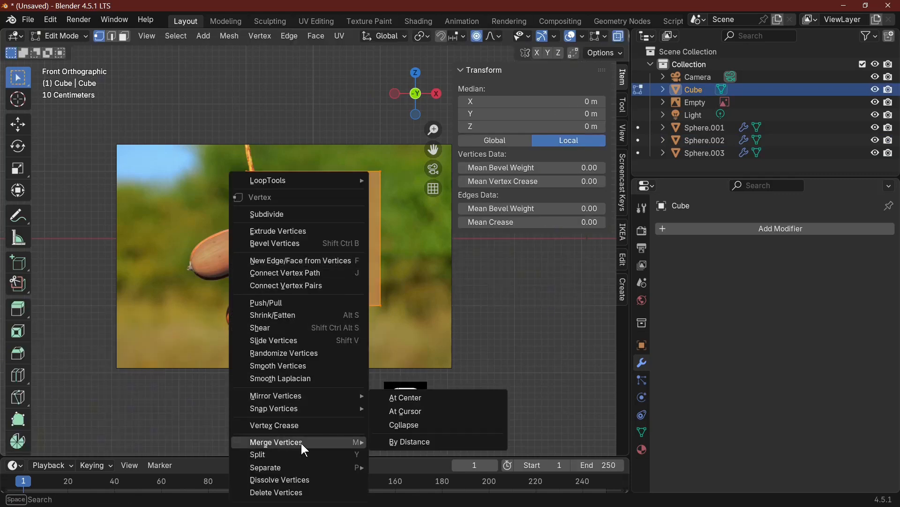
click(433, 399)
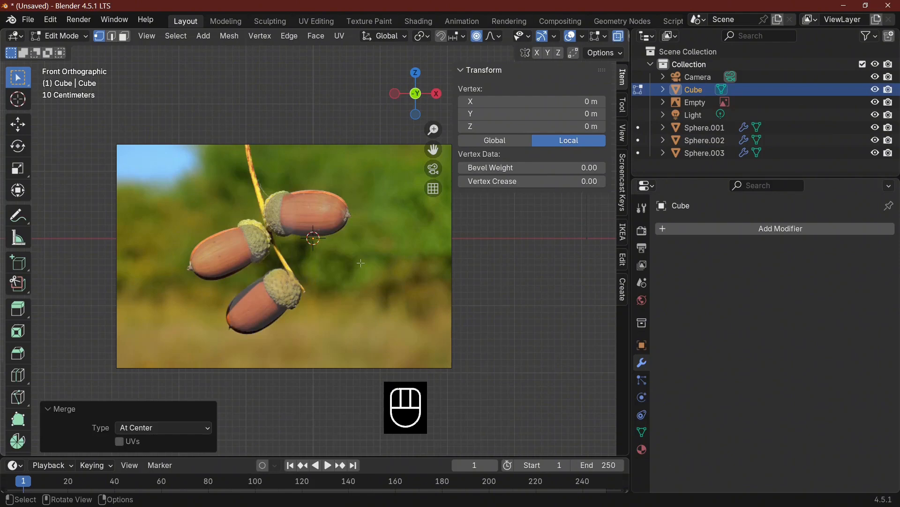
Move the single vertex to the twig's upper end and extrude it repeatedly along the photo twig down to its lower end
key(g)
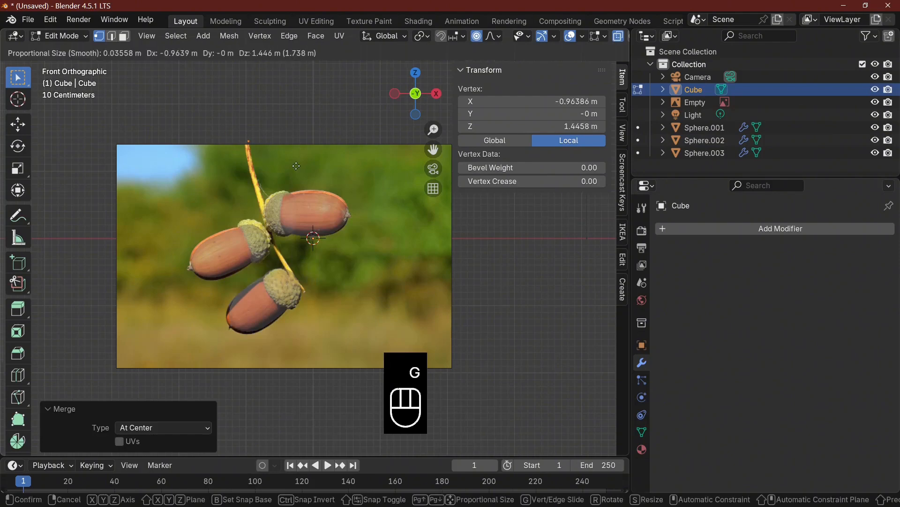
click(294, 165)
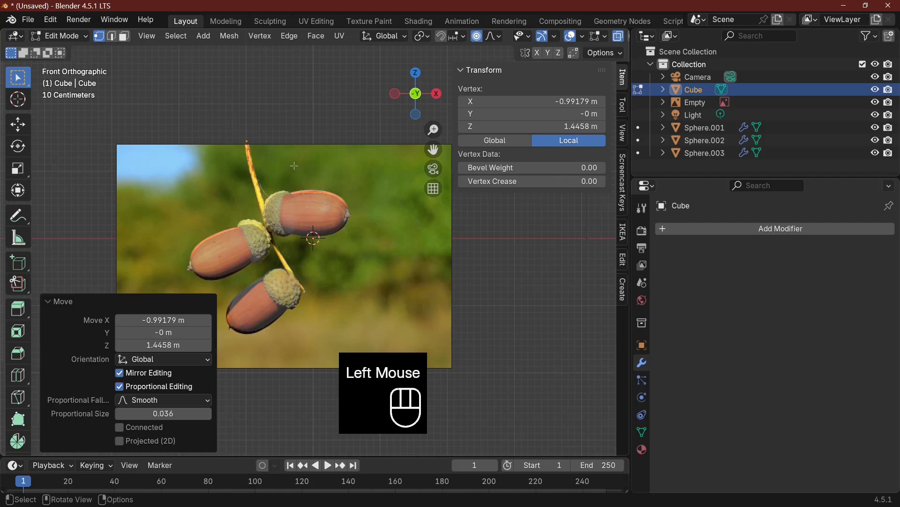
key(e)
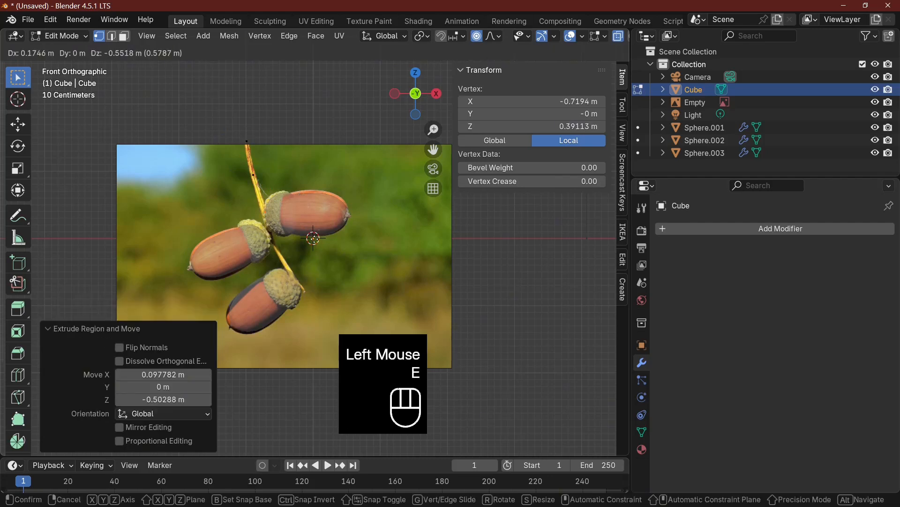
click(320, 264)
key(e)
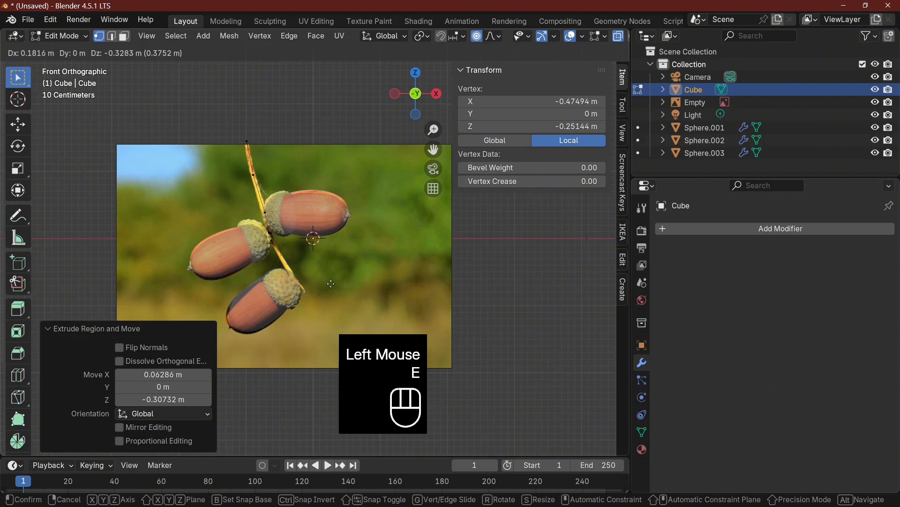
click(331, 287)
key(e)
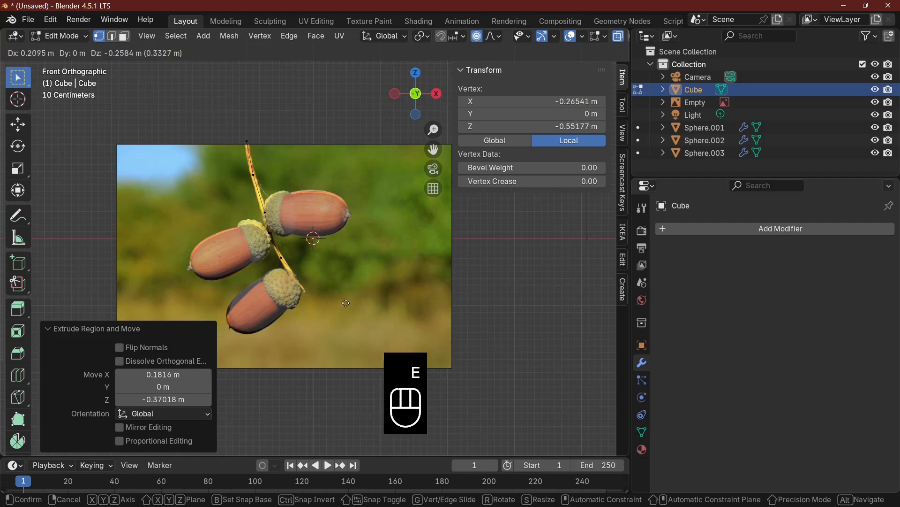
click(345, 310)
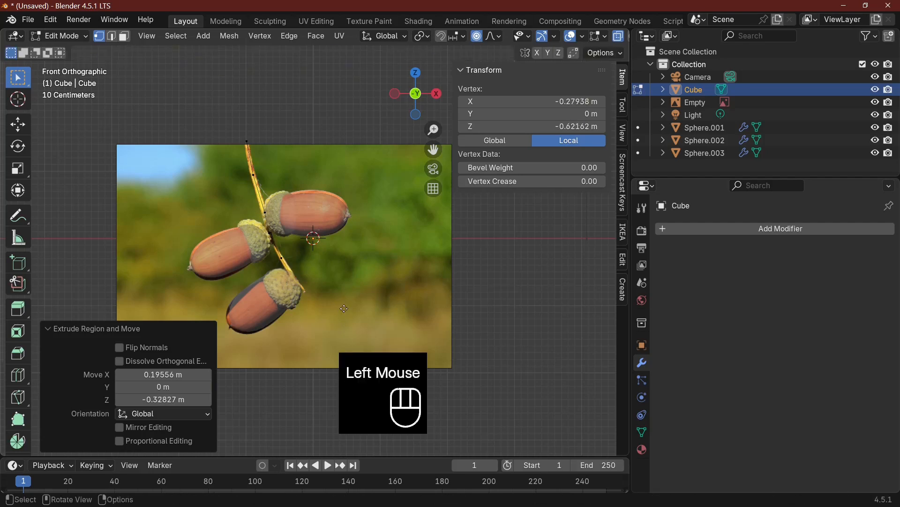
key(e)
click(351, 268)
key(Tab)
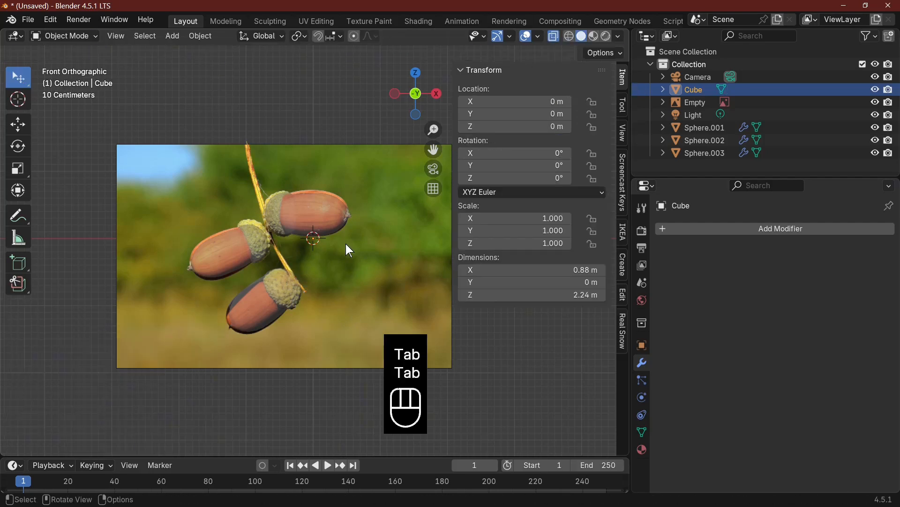
key(Tab)
key(Tab)
Convert the extruded twig edge chain from a mesh to a curve
click(172, 35)
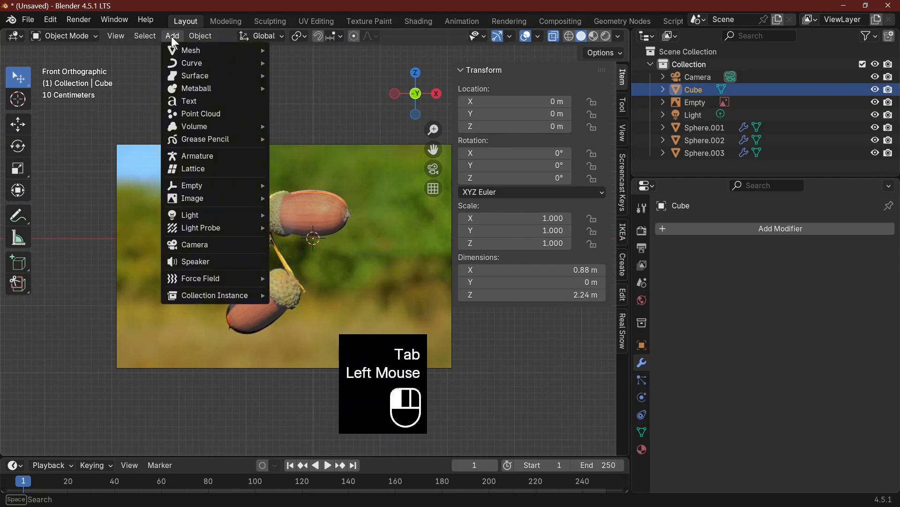
mouse_move(203, 34)
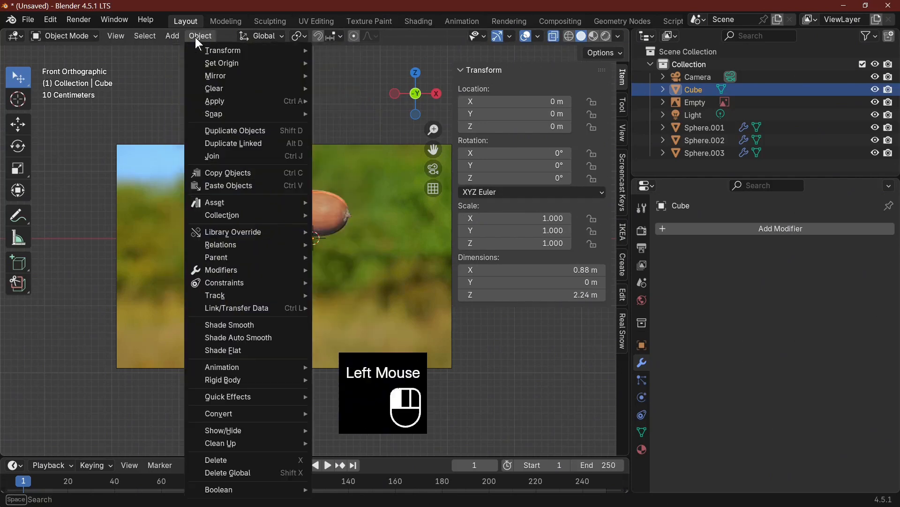
mouse_move(236, 412)
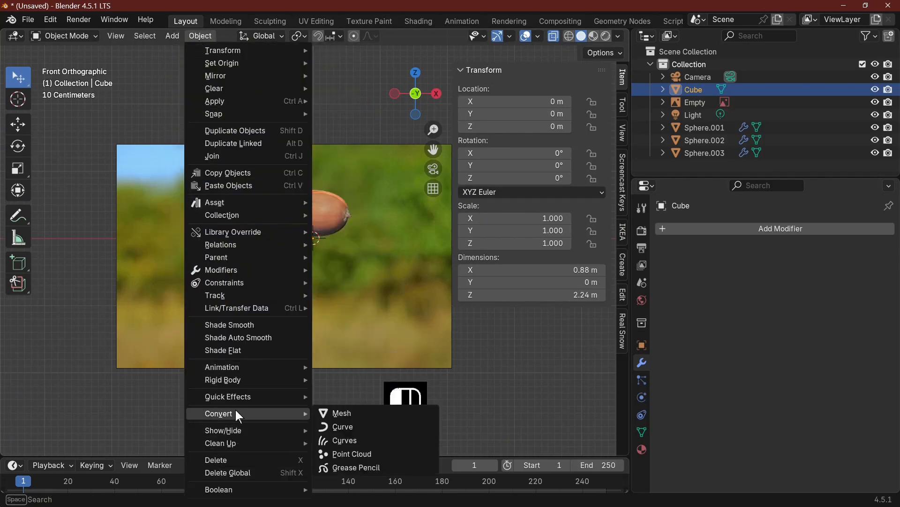
click(348, 426)
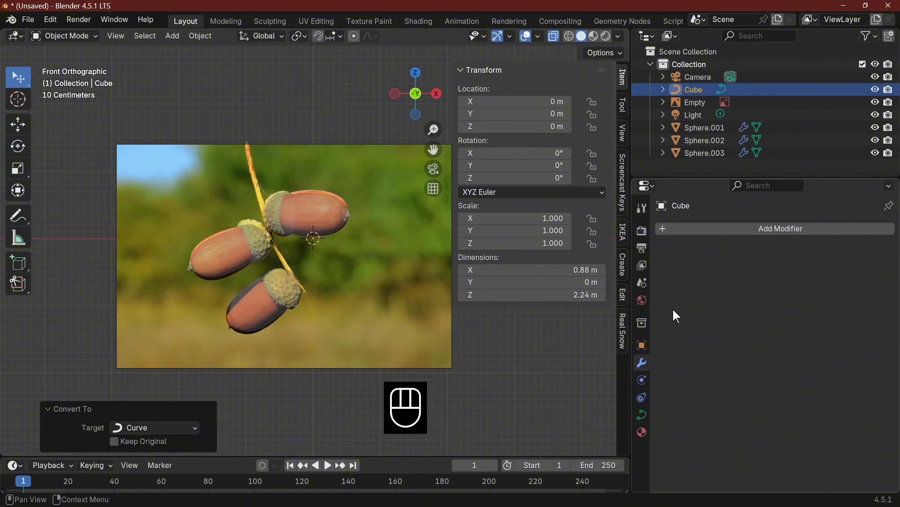
Give the twig curve a round bevel with a depth of 0.04 m and turn off X-ray
click(642, 414)
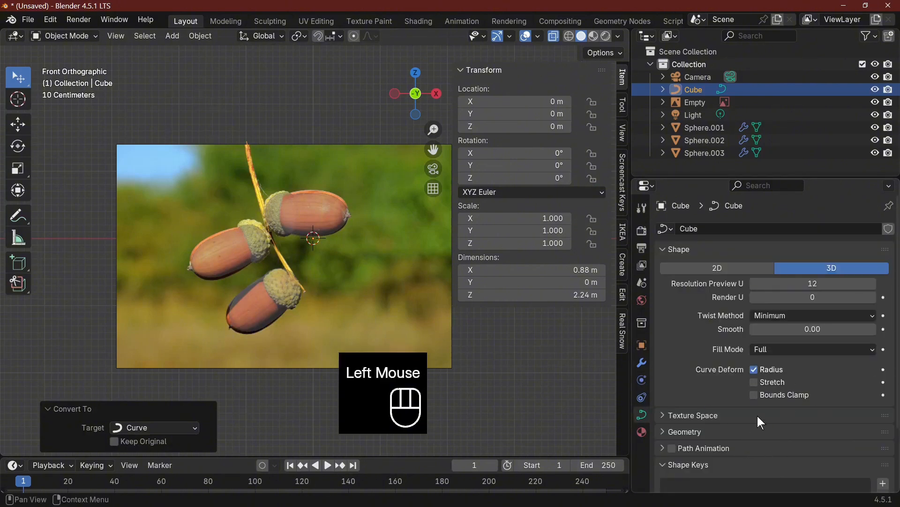
scroll(717, 379, down, 2)
click(694, 363)
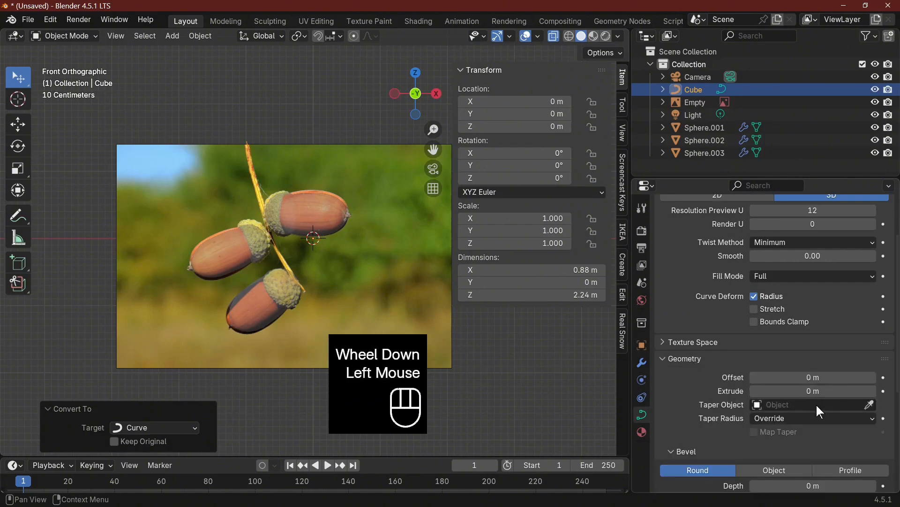
scroll(816, 402, down, 3)
mouse_move(816, 383)
mouse_down()
mouse_move(865, 383)
mouse_move(827, 383)
mouse_up()
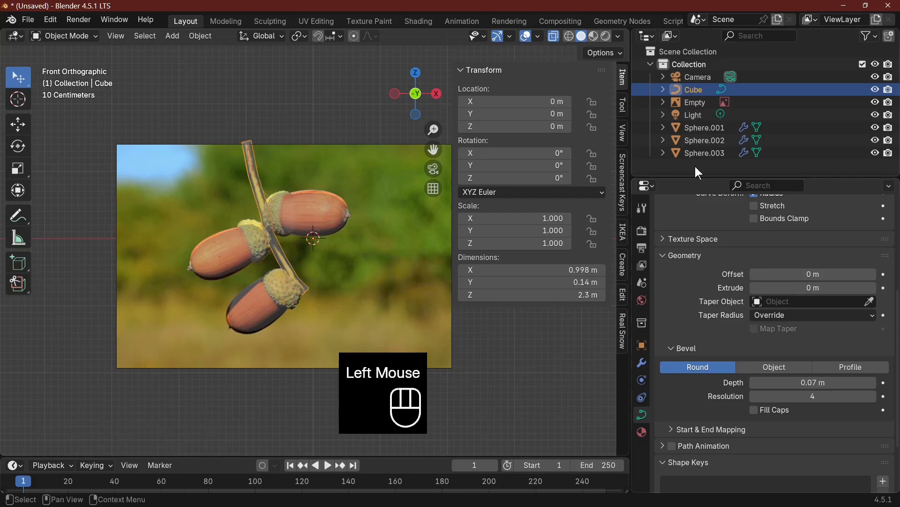
click(552, 41)
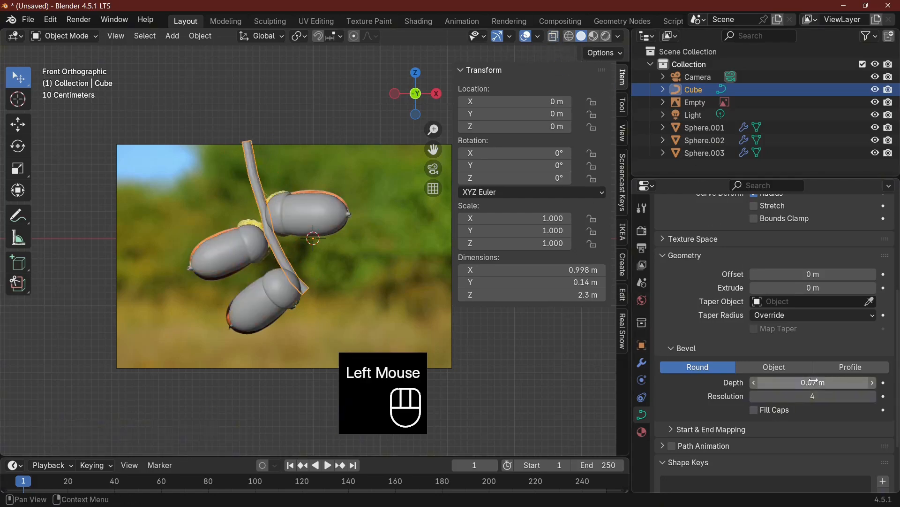
drag(813, 382, 803, 382)
Add a Subdivision Surface modifier to the twig curve and try to apply it
scroll(336, 316, up, 3)
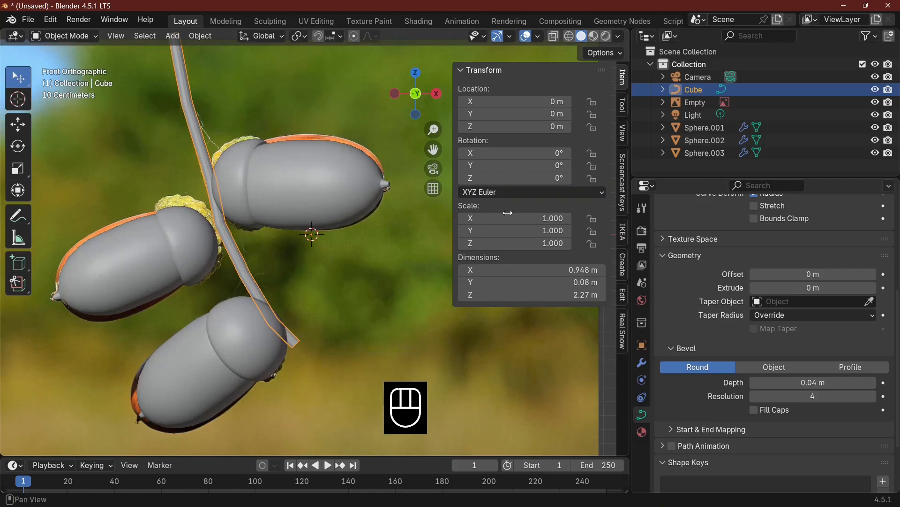
click(642, 363)
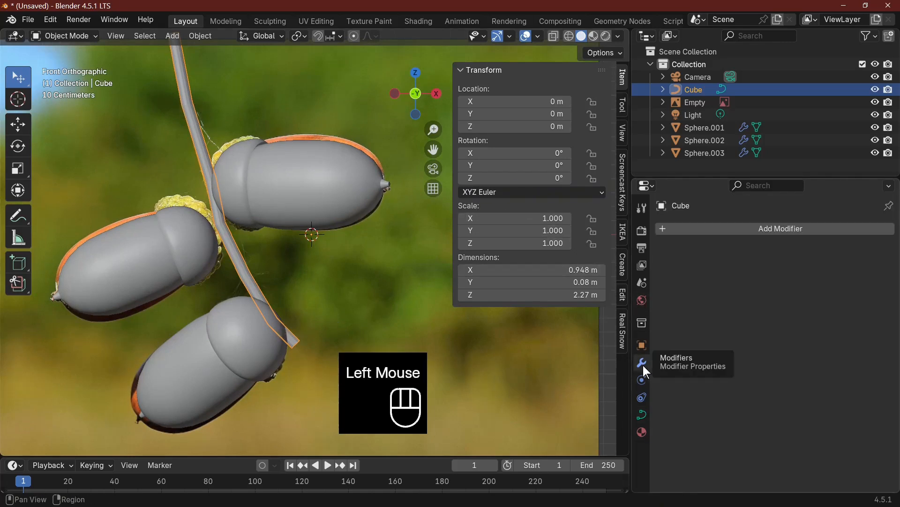
click(792, 228)
text(s)
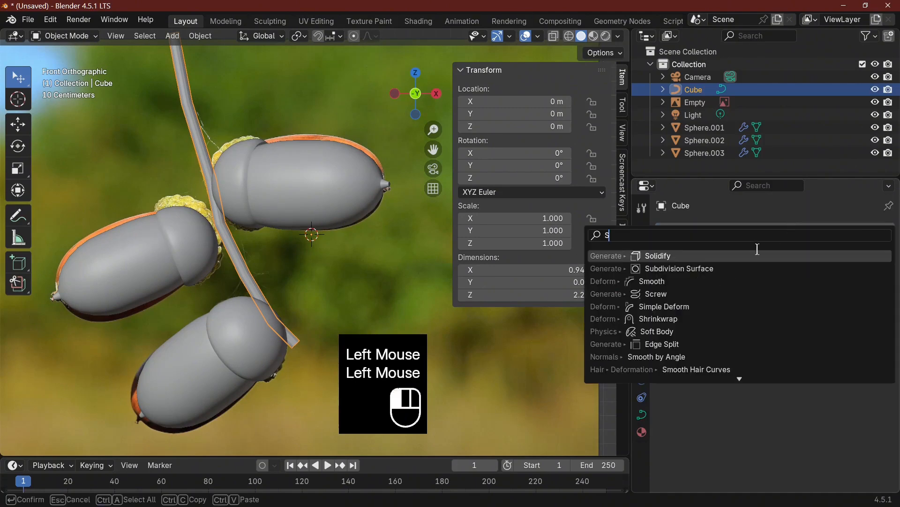
click(713, 269)
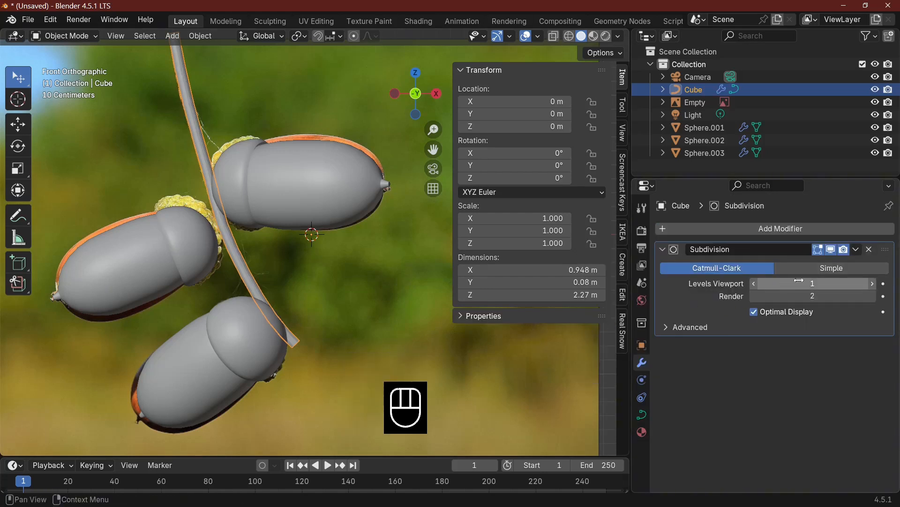
click(857, 249)
click(797, 263)
Turn on proportional editing in Object Mode, select the twig curve and check its lower control points in Edit Mode
click(289, 345)
key(Tab)
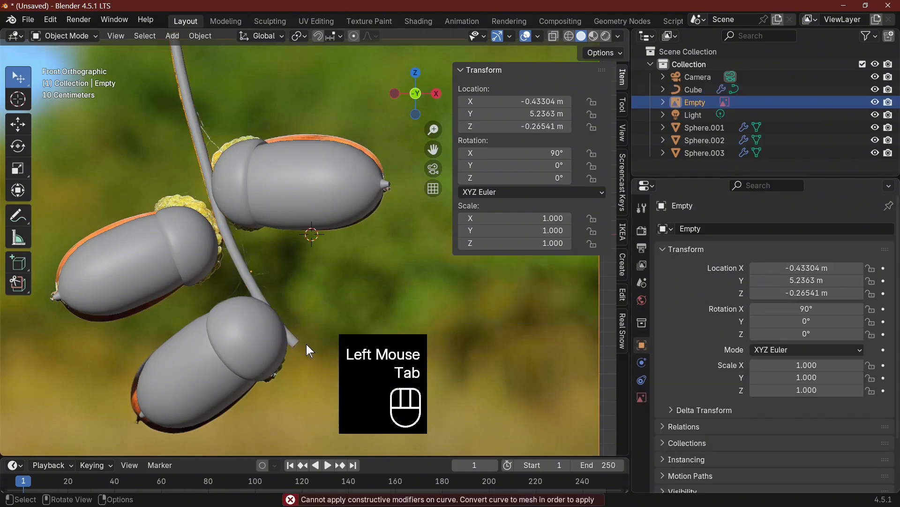
click(355, 36)
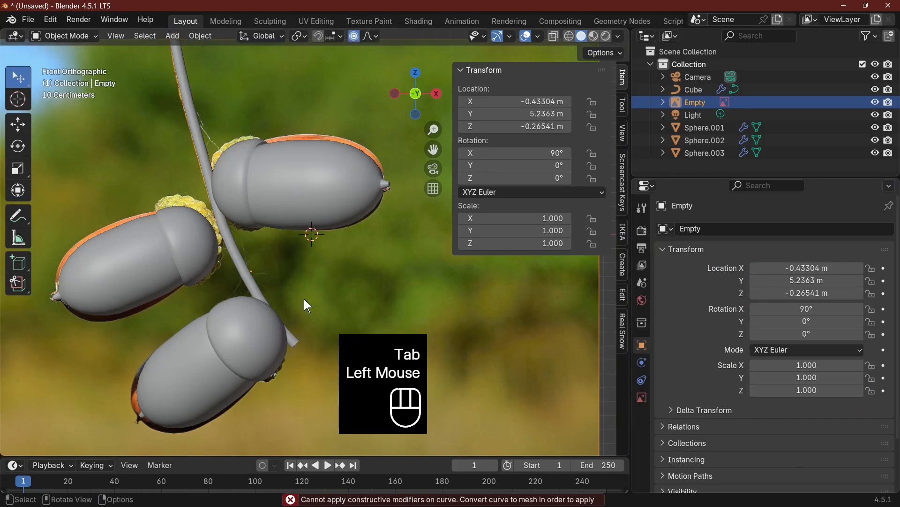
scroll(303, 337, up, 2)
shift+middle_drag(307, 311, 305, 251)
click(311, 253)
key(Tab)
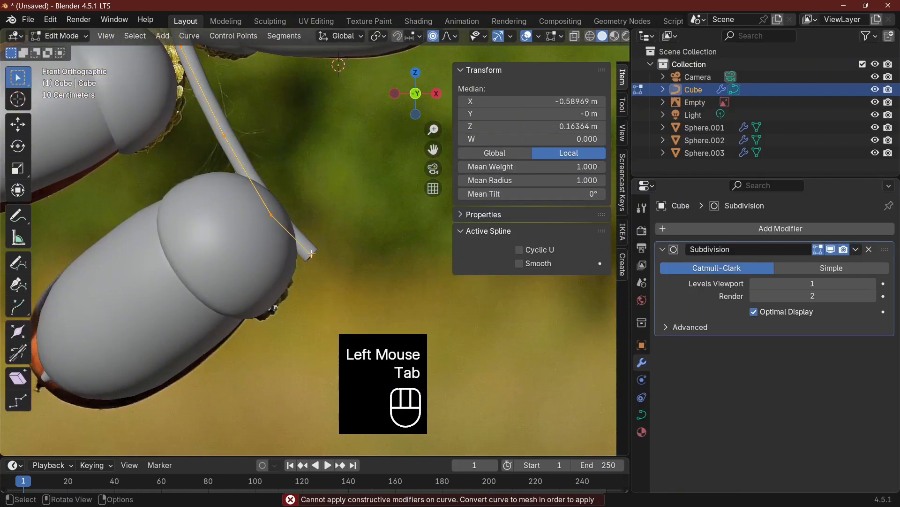
key(Tab)
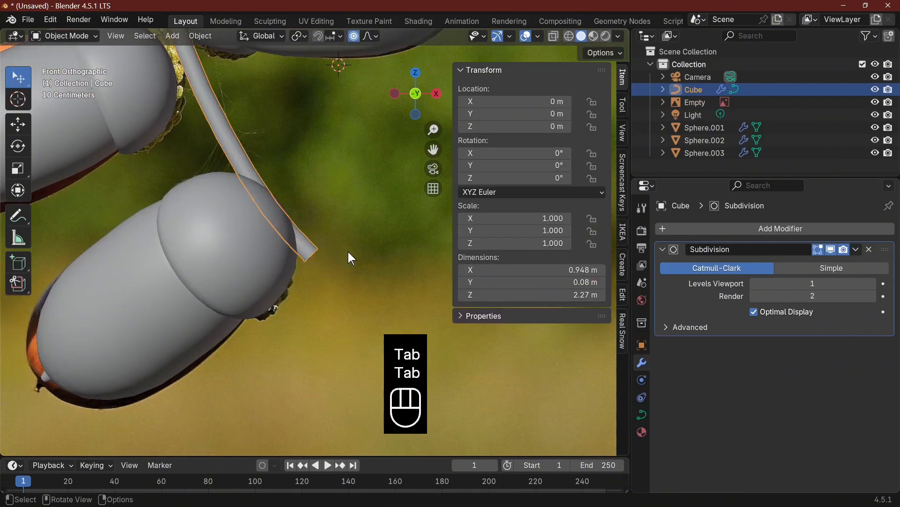
scroll(374, 247, down, 2)
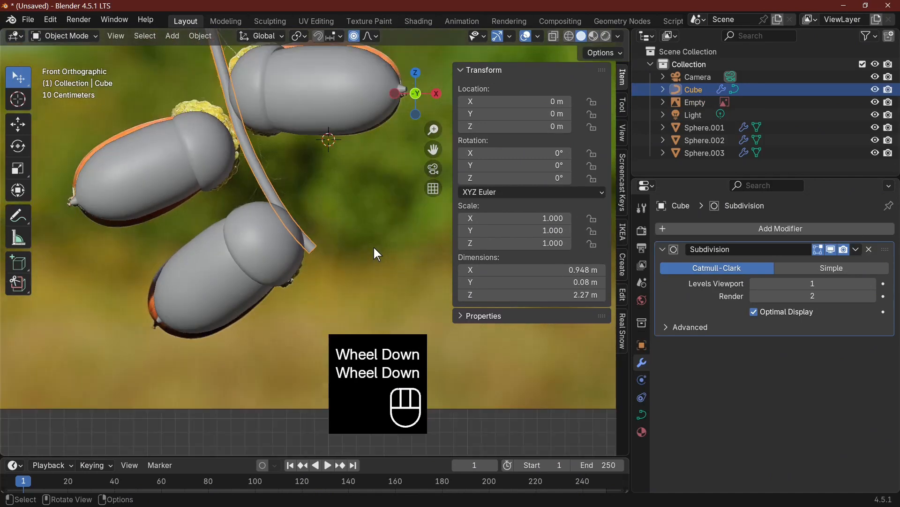
Try to apply the twig's Subdivision modifier, and convert the twig curve to a mesh
click(856, 253)
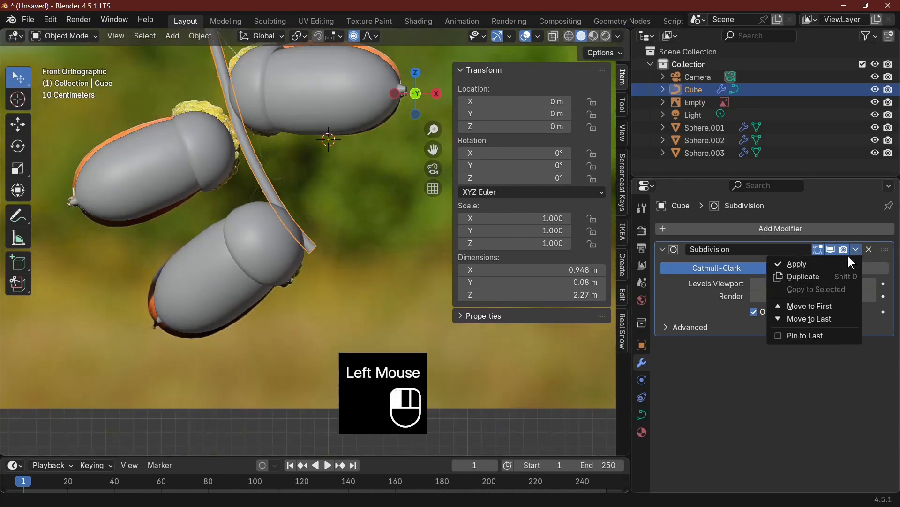
click(793, 263)
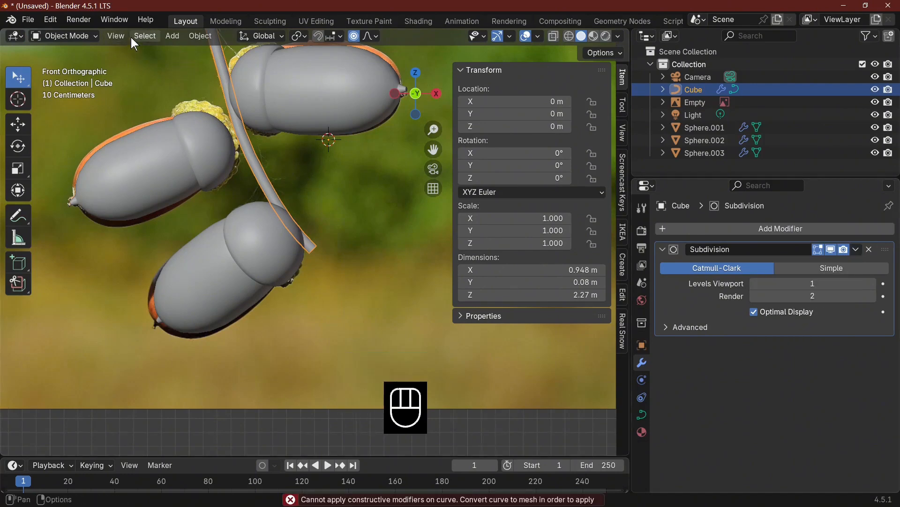
click(200, 36)
mouse_move(245, 400)
click(351, 402)
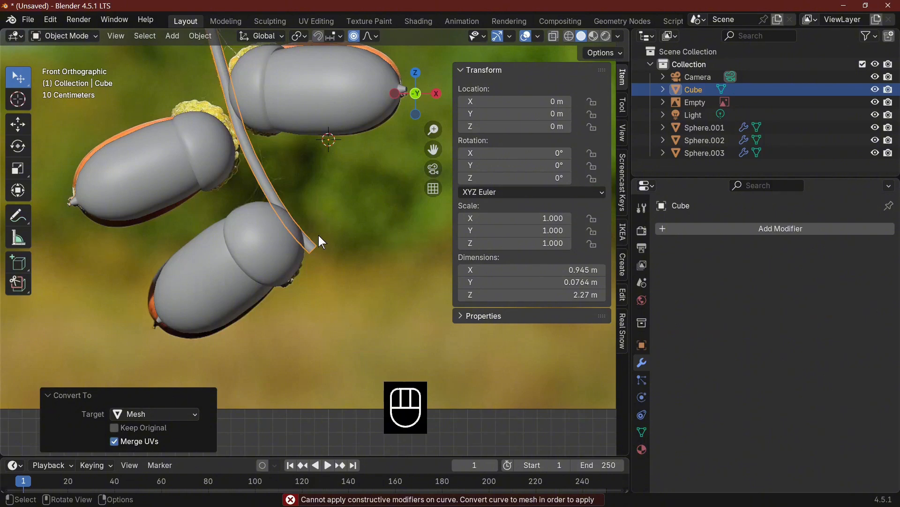
Shrink the selected vertices at the twig's lower end to about 0.22 of their size
key(Tab)
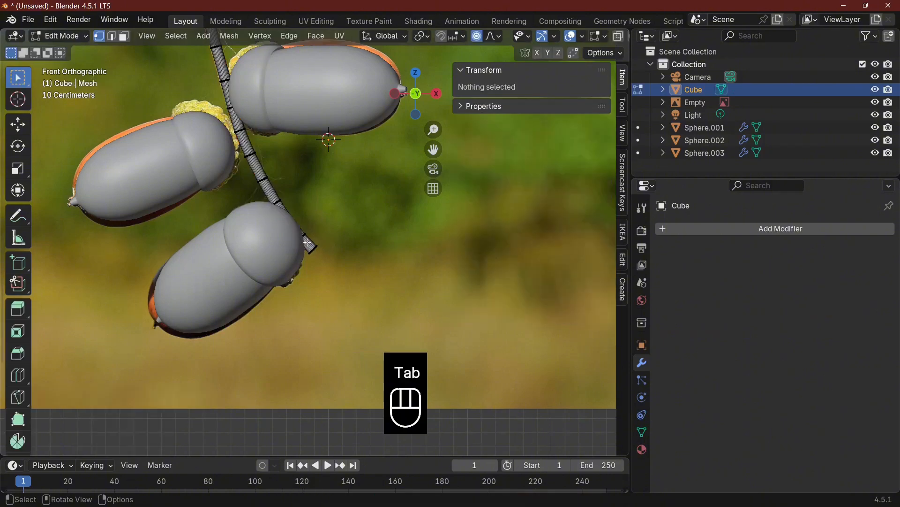
click(308, 242)
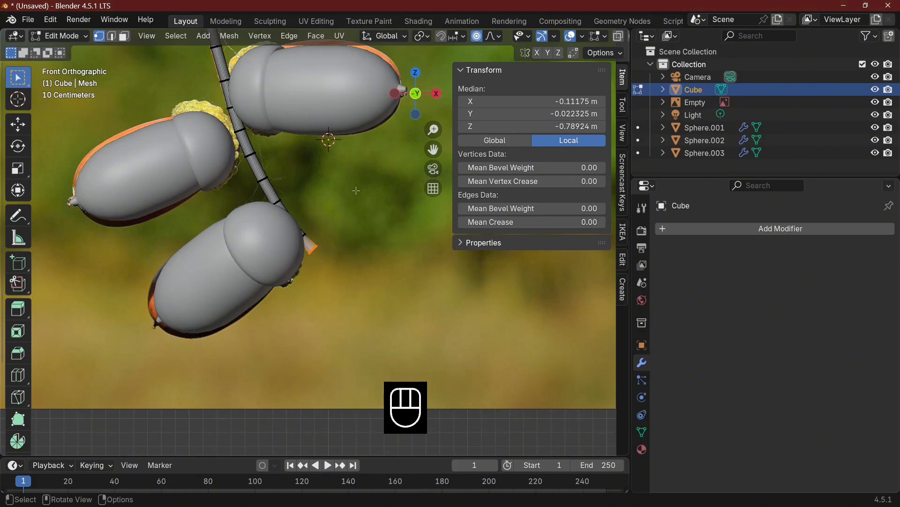
key(s)
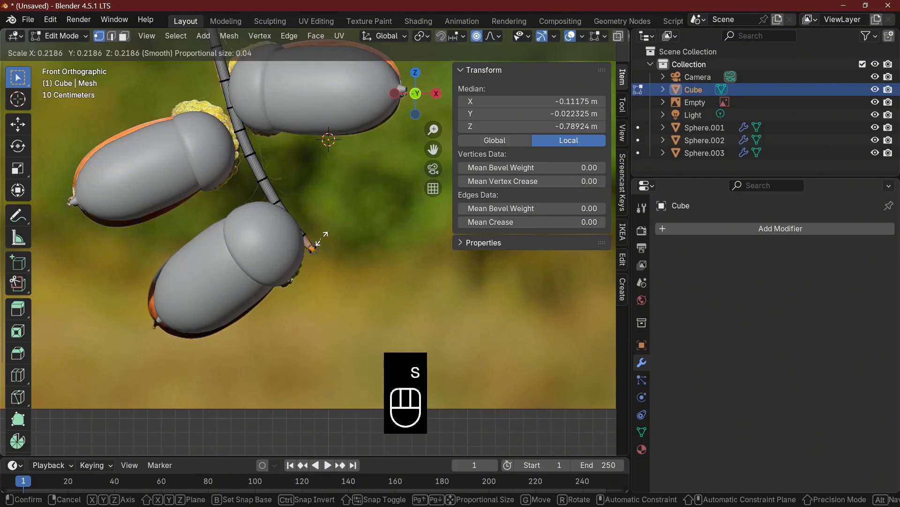
click(322, 239)
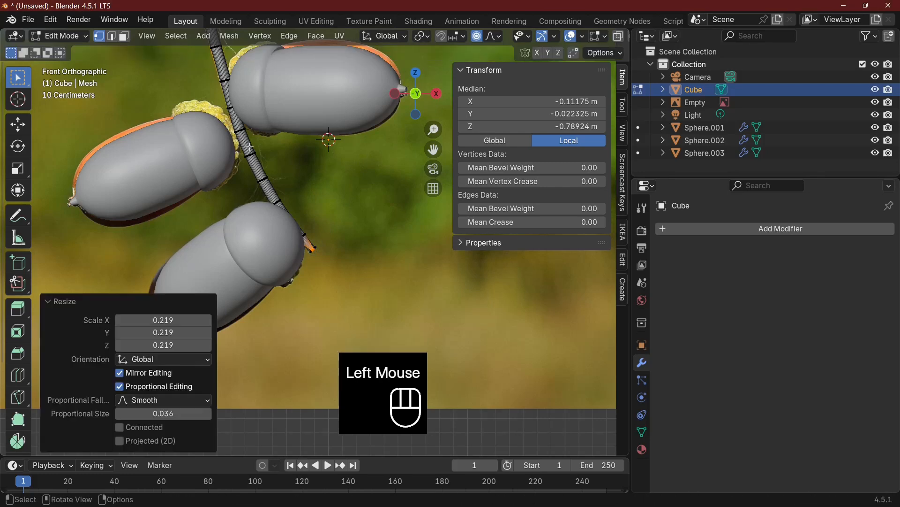
key(Tab)
scroll(340, 192, down, 2)
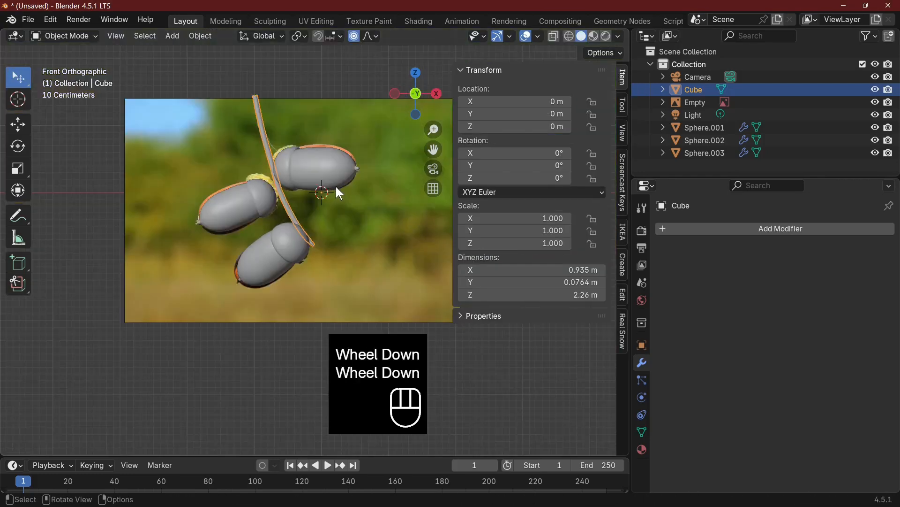
Select the twig and all three acorns and join them into one object
middle_drag(338, 187, 294, 215)
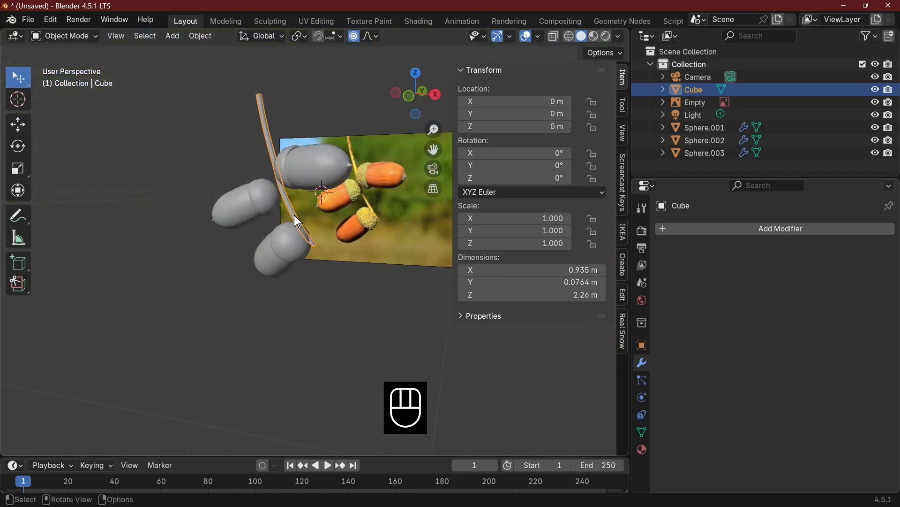
key(KP_1)
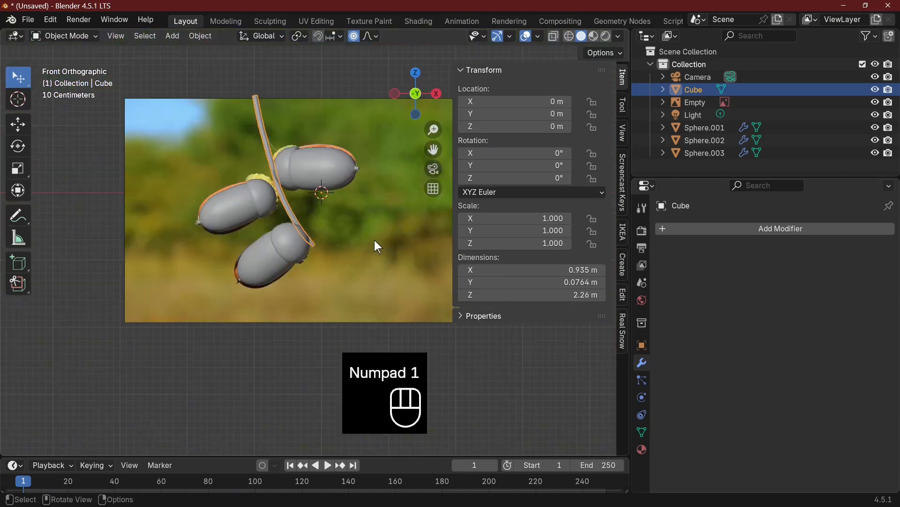
middle_drag(368, 245, 379, 322)
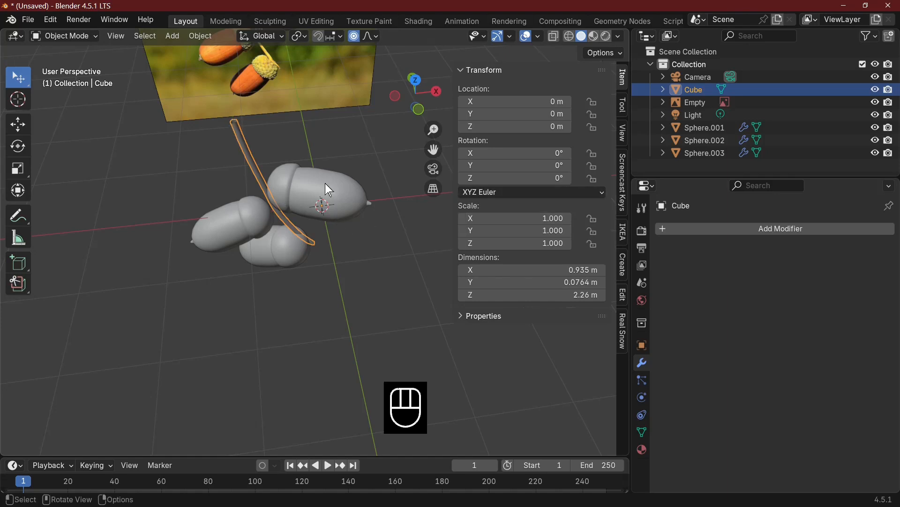
shift+click(241, 223)
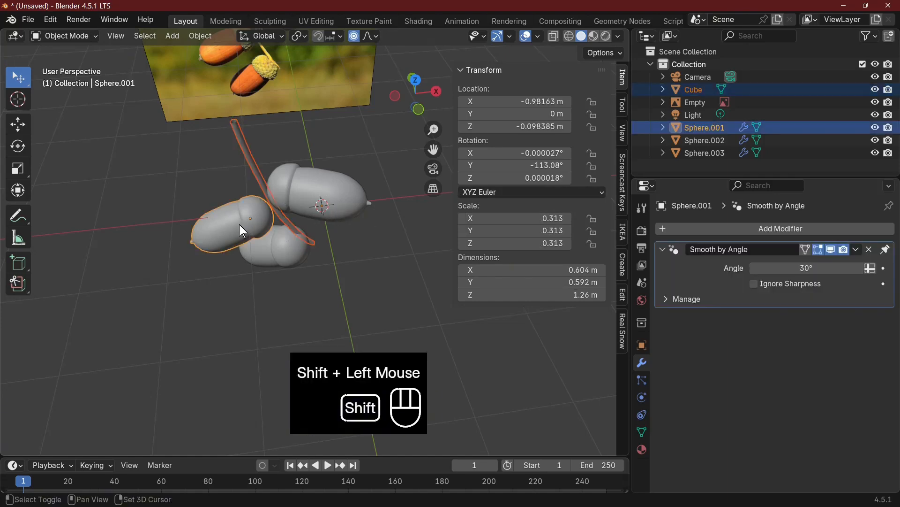
shift+click(326, 189)
shift+click(278, 258)
right_click(277, 258)
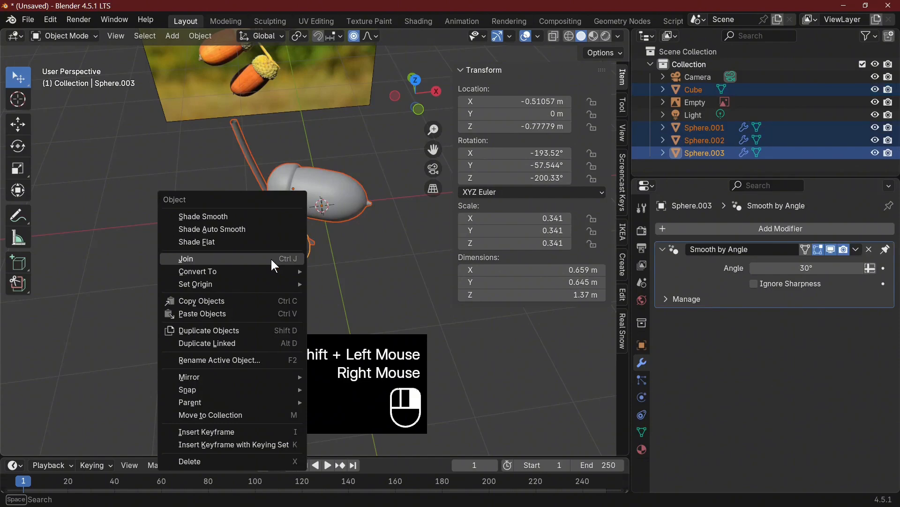
click(251, 260)
middle_drag(344, 241, 288, 249)
click(301, 249)
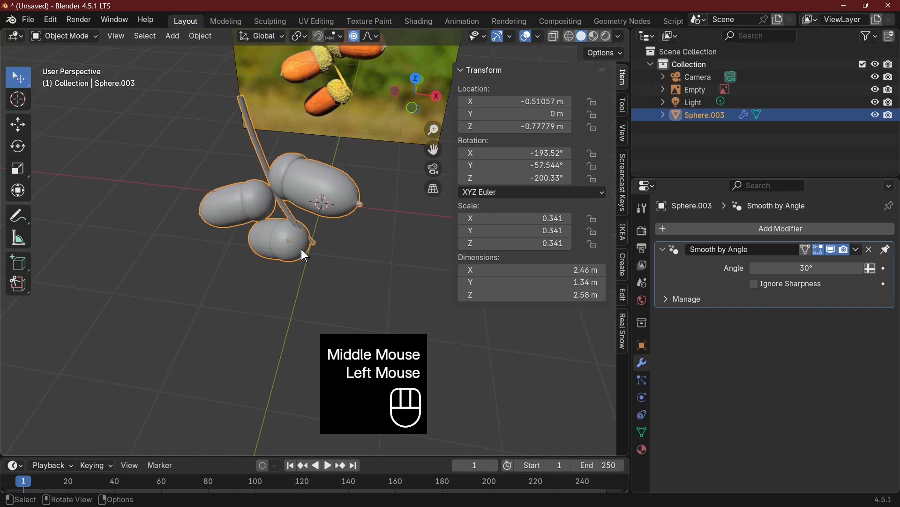
Select all linked geometry of the lowest acorn in Edit Mode
key(Tab)
click(291, 249)
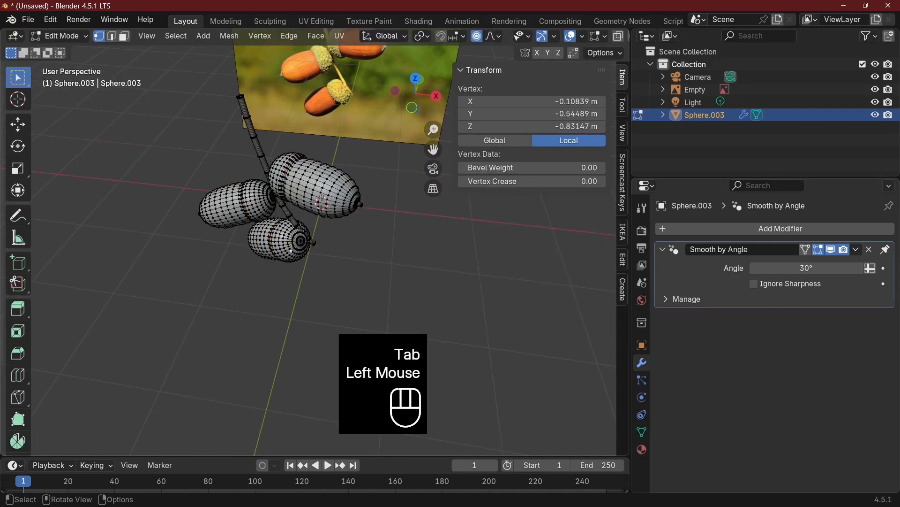
key(l)
key(l)
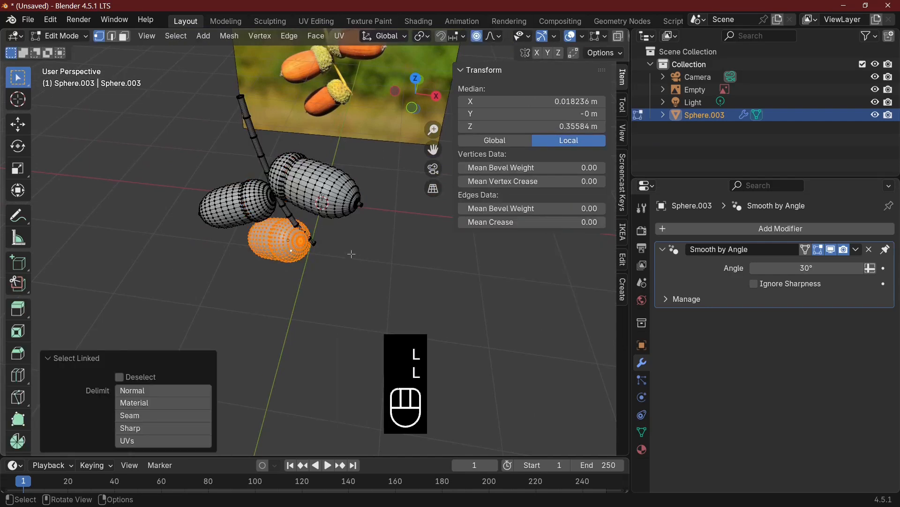
Try to move the lowest acorn with proportional editing on, and undo the move
key(g)
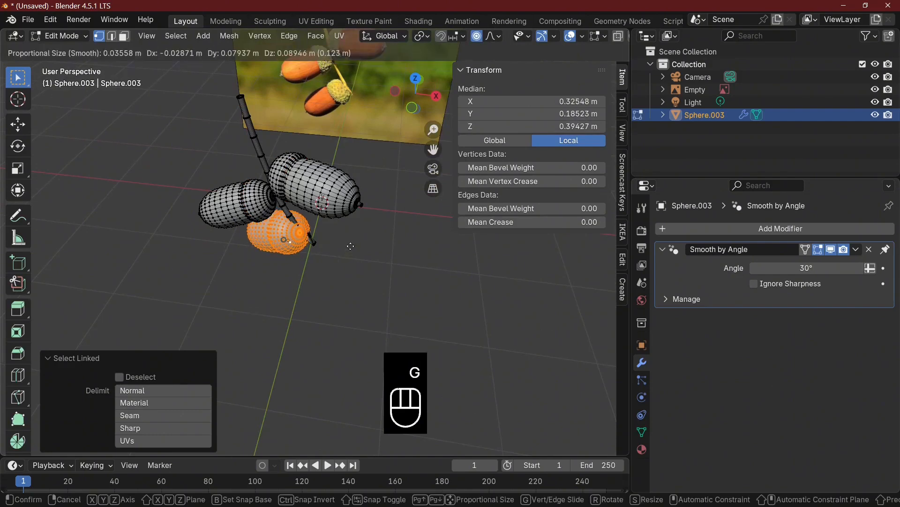
click(345, 241)
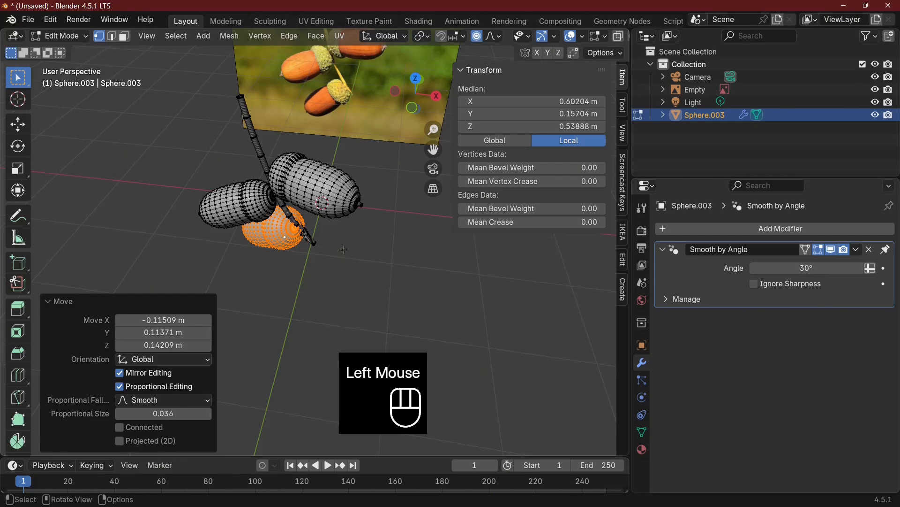
middle_drag(345, 251, 384, 203)
key(ctrl+z)
key(ctrl+z)
Turn off proportional editing, move the lowest acorn about -0.045, 0.106, 0.103 m in X, Y, Z, and lower it about 0.076 m along Z
click(478, 35)
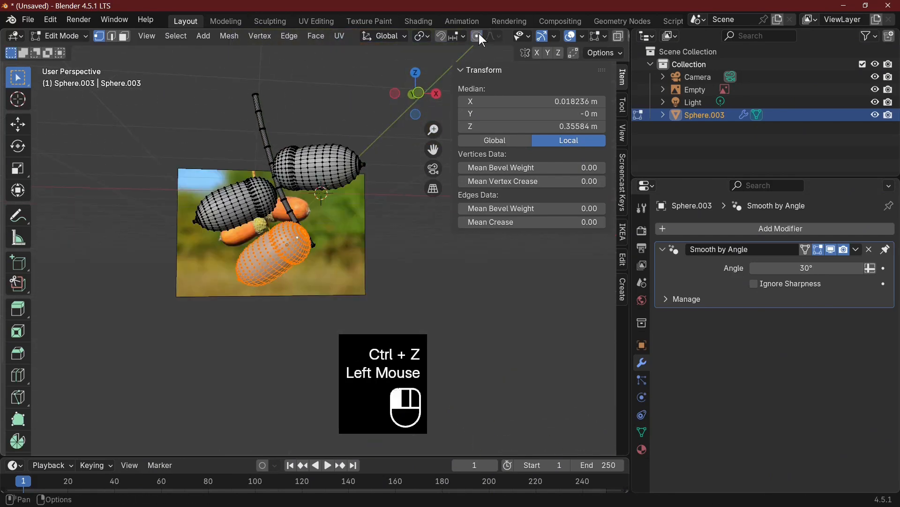
middle_drag(413, 244, 419, 351)
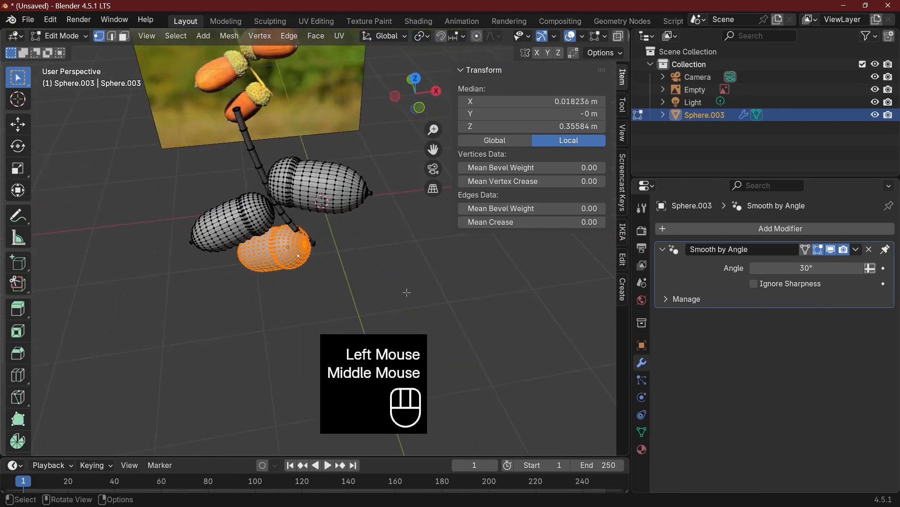
key(g)
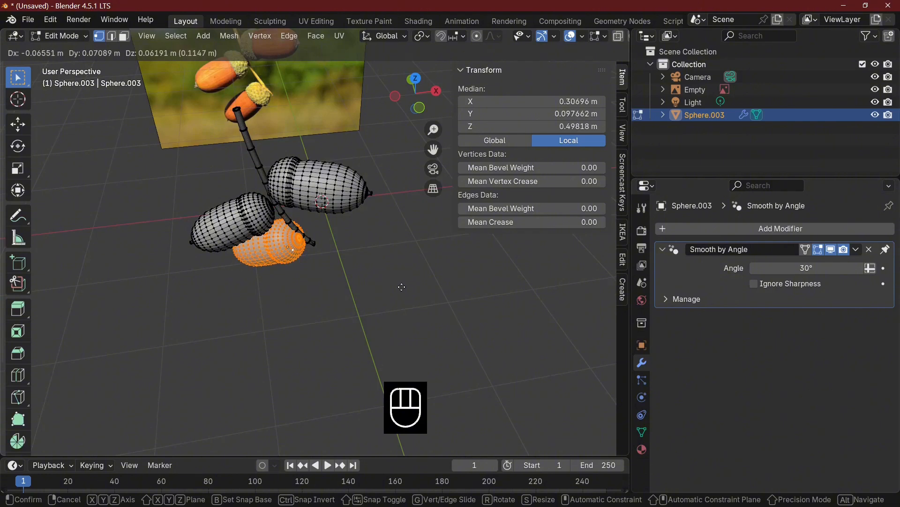
click(402, 287)
key(g)
key(z)
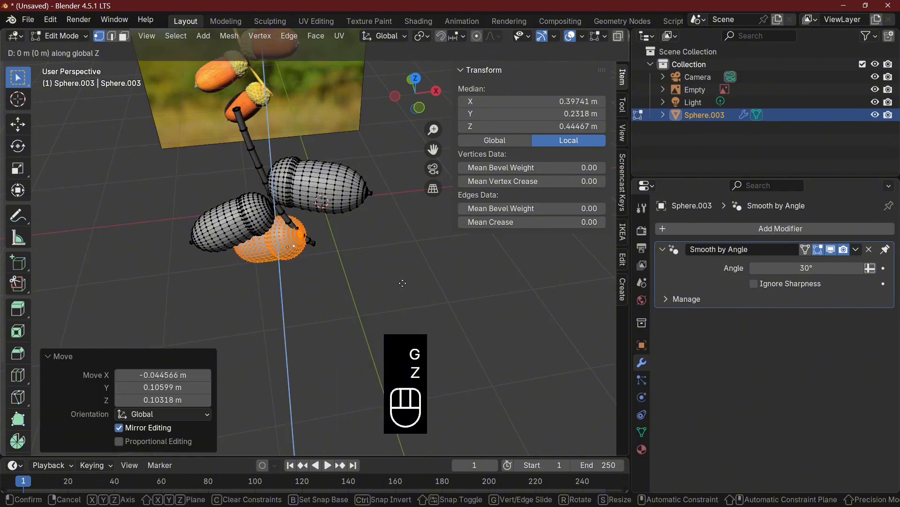
click(402, 288)
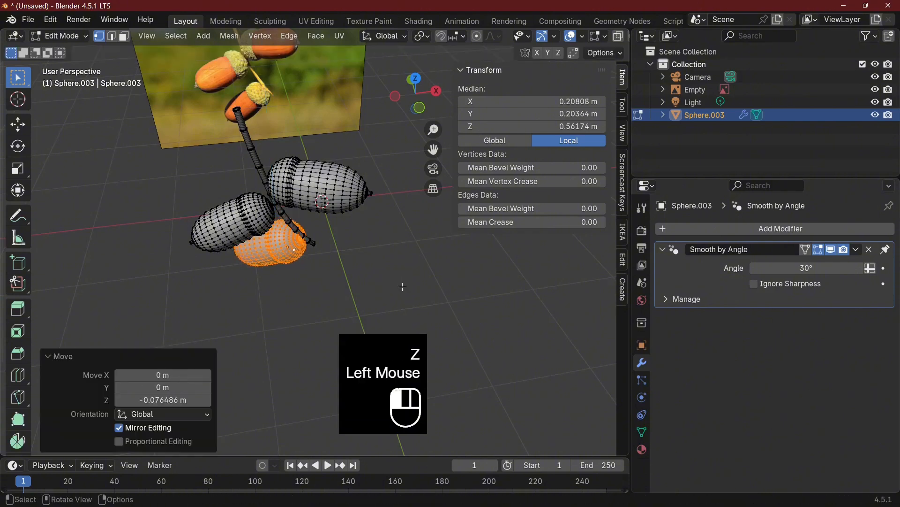
middle_drag(403, 287, 430, 192)
click(397, 236)
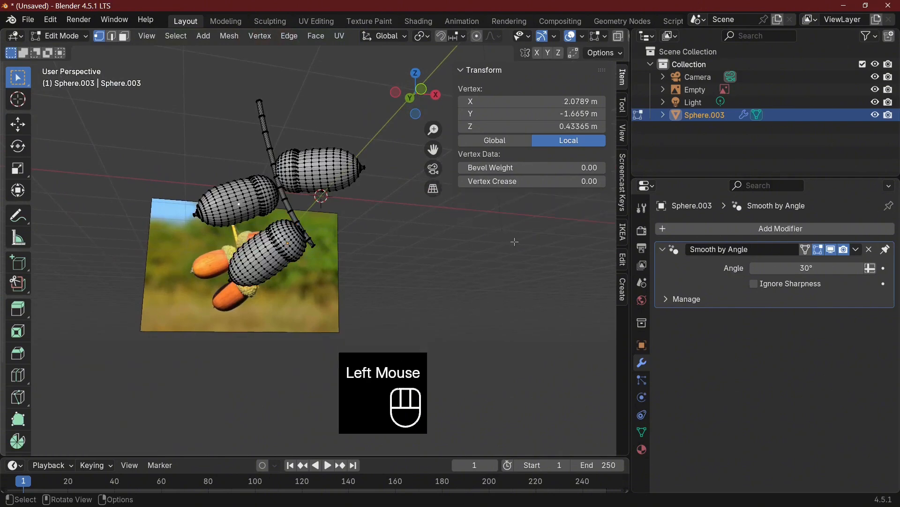
key(Tab)
Extend the twig by moving its upper end vertices up about 0.8 m in front view
scroll(439, 254, down, 2)
middle_drag(439, 255, 361, 243)
key(KP_1)
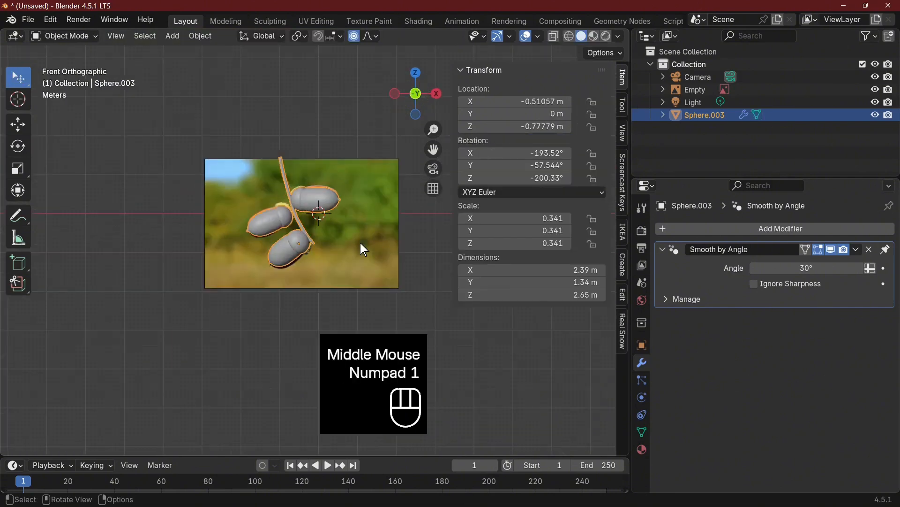
key(Tab)
drag(279, 158, 319, 167)
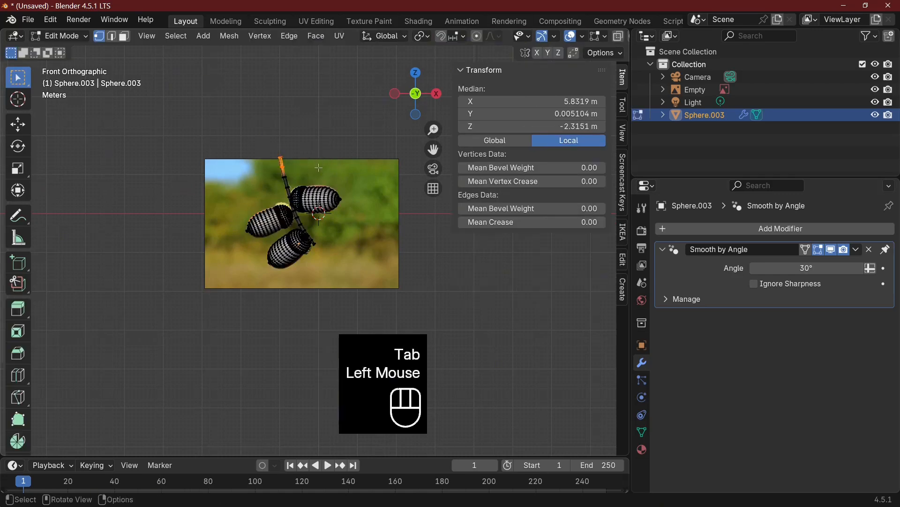
drag(257, 143, 302, 161)
key(g)
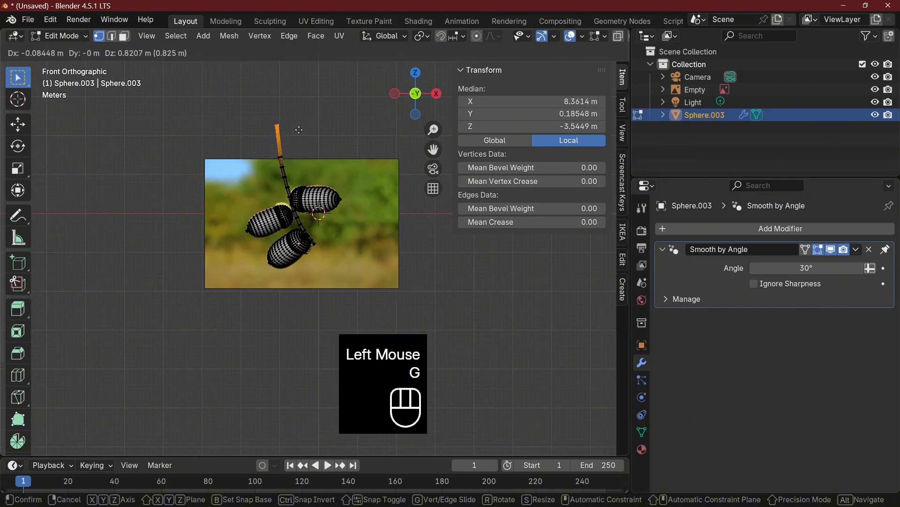
click(297, 133)
key(Tab)
scroll(371, 197, down, 2)
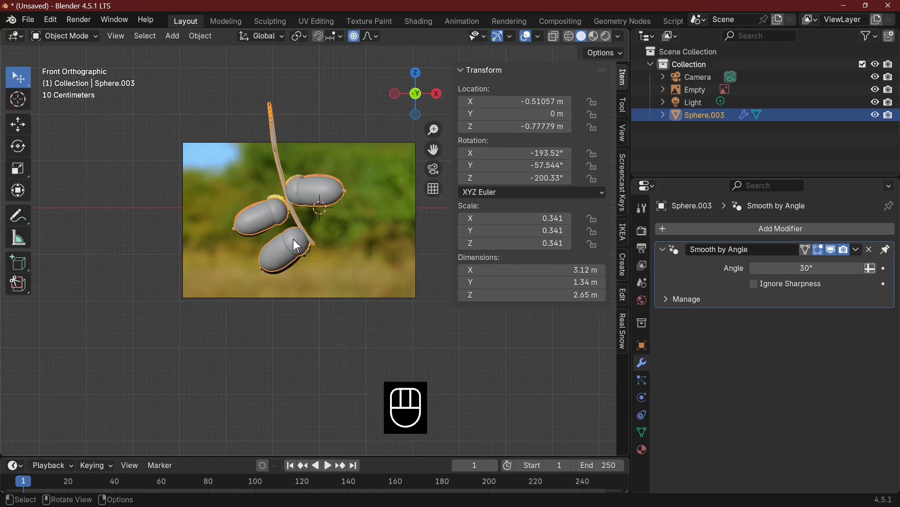
Hide the joined acorn object and the reference image
key(h)
click(345, 242)
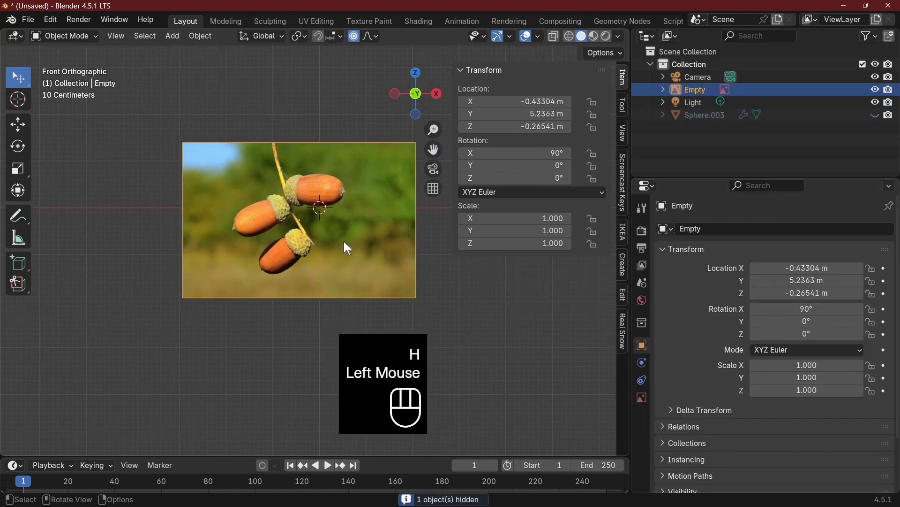
key(h)
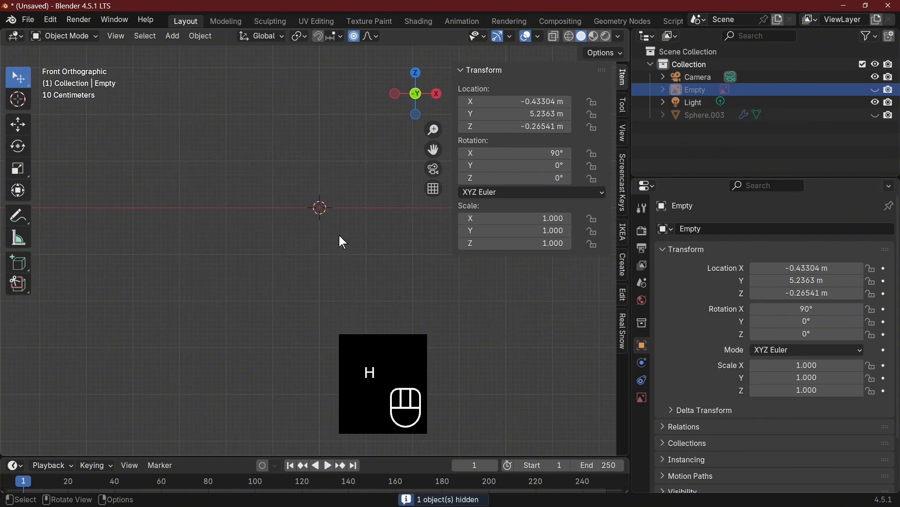
Add a plane at the origin in top view and scale it along X to about 1.916
key(KP_7)
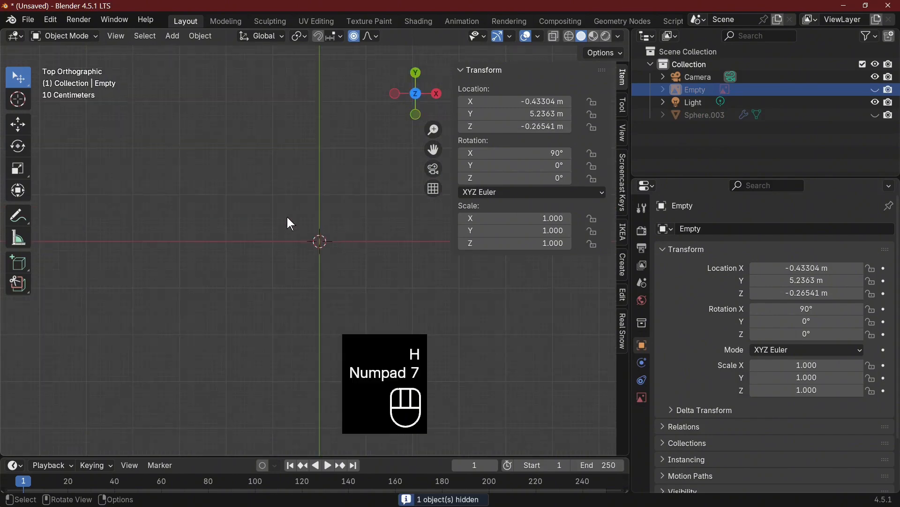
click(173, 35)
mouse_move(187, 55)
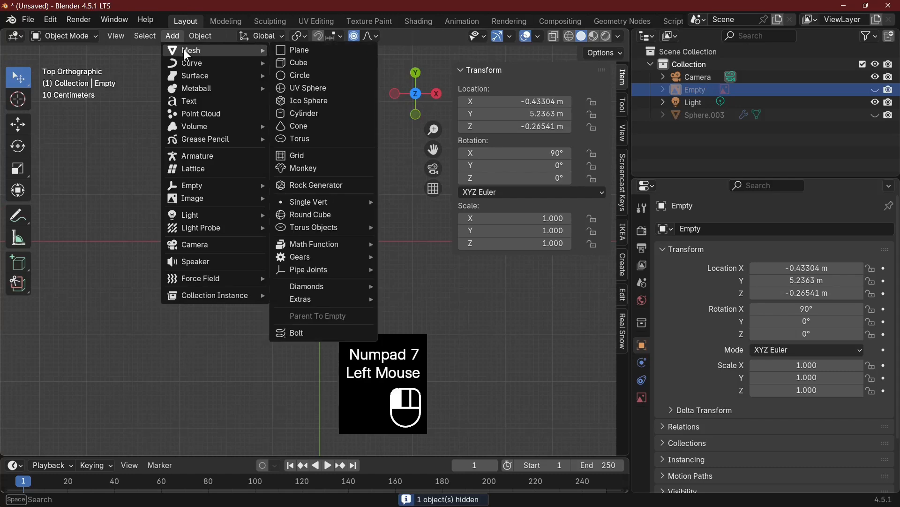
click(316, 49)
key(s)
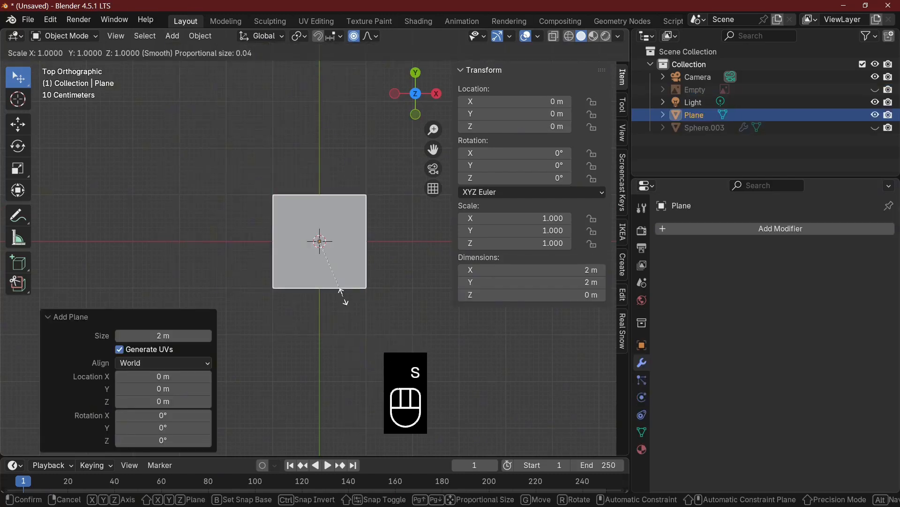
key(x)
click(424, 292)
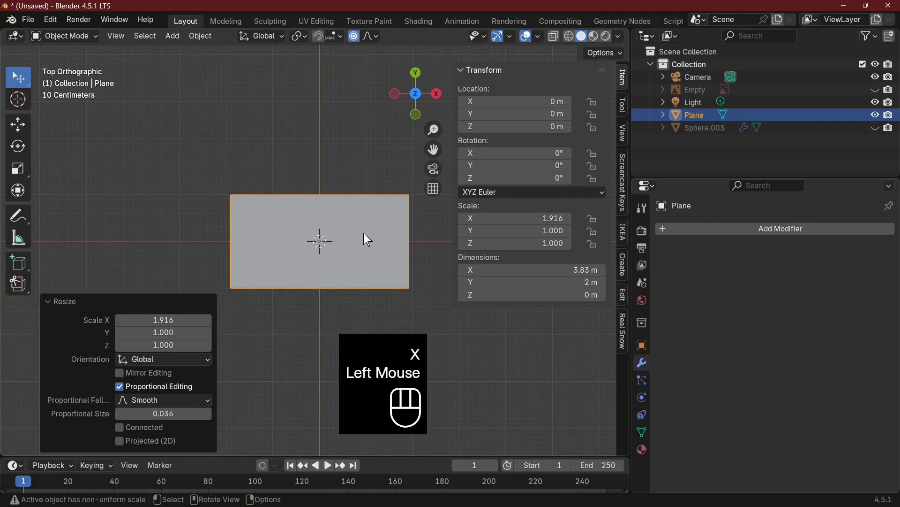
In Edit Mode with edge selection, add one centred loop cut along the length of the plane
key(Tab)
click(396, 246)
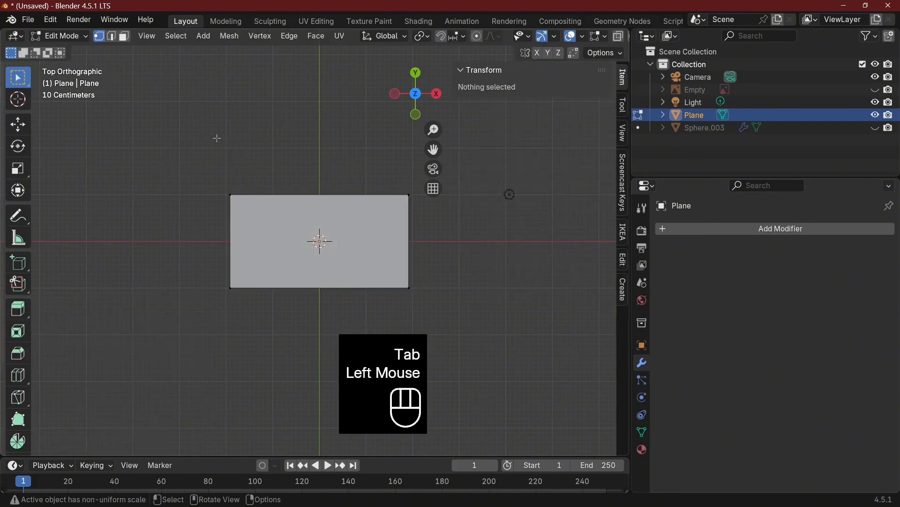
click(112, 36)
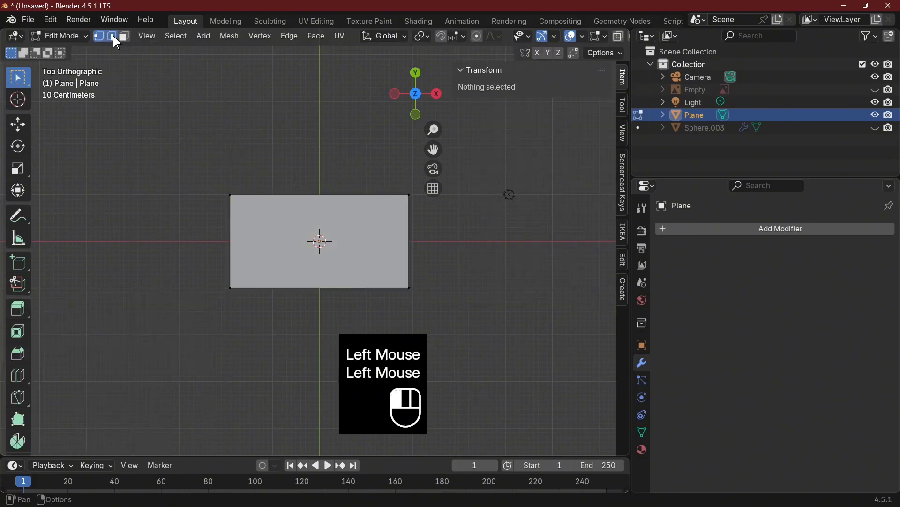
click(409, 242)
key(ctrl+r)
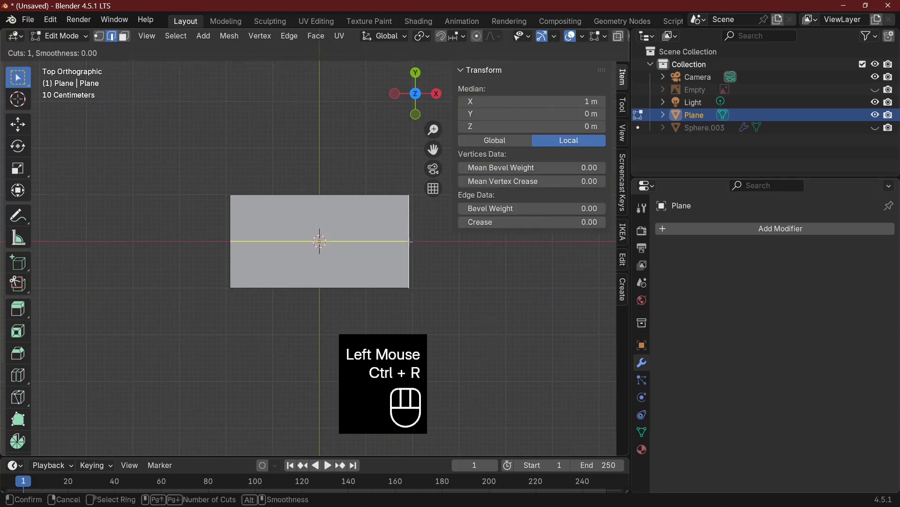
click(409, 242)
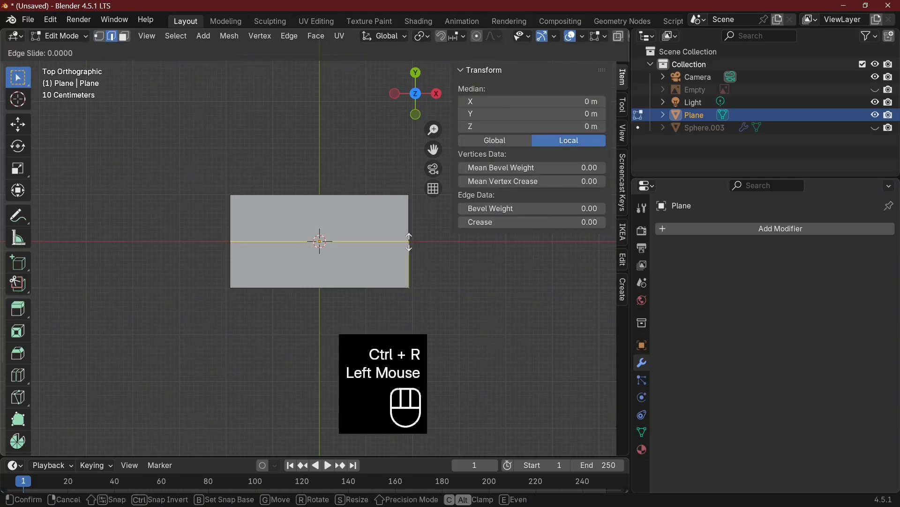
right_click(370, 246)
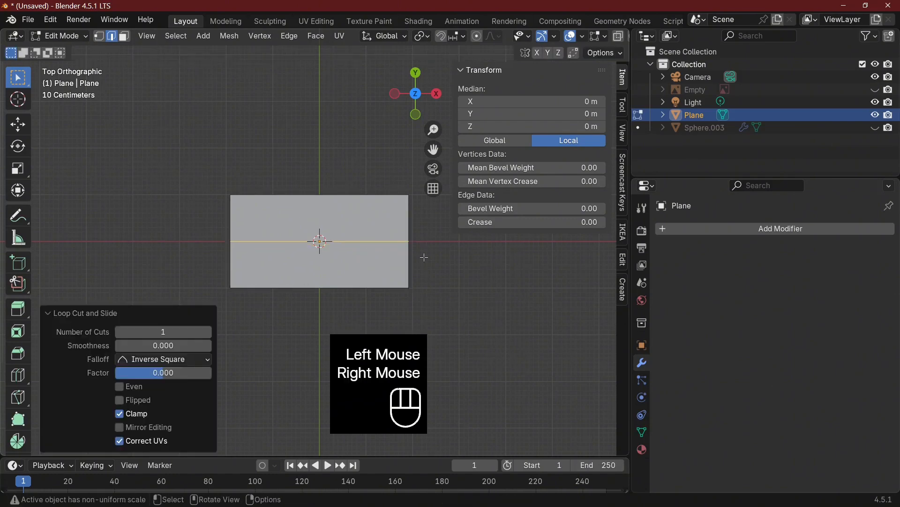
Add 13 evenly spaced loop cuts across the plane, without sliding them
click(366, 239)
key(ctrl+r)
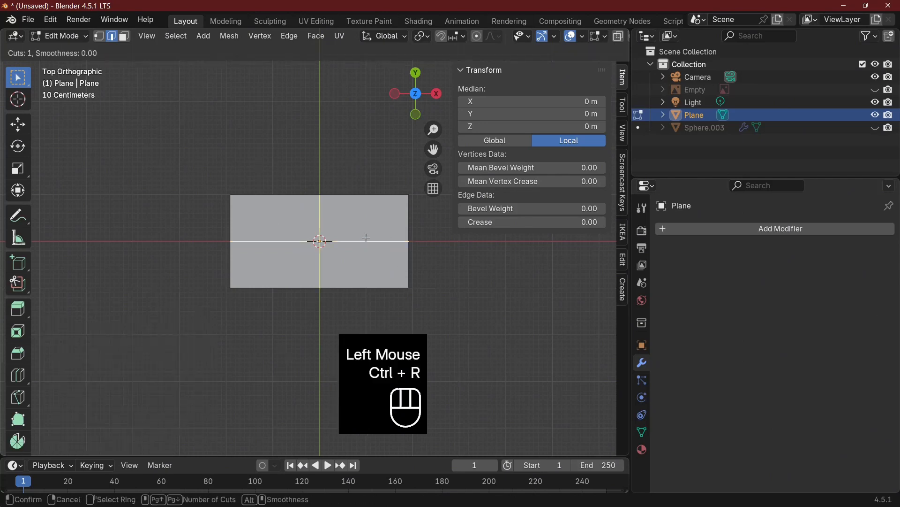
scroll(368, 240, up, 12)
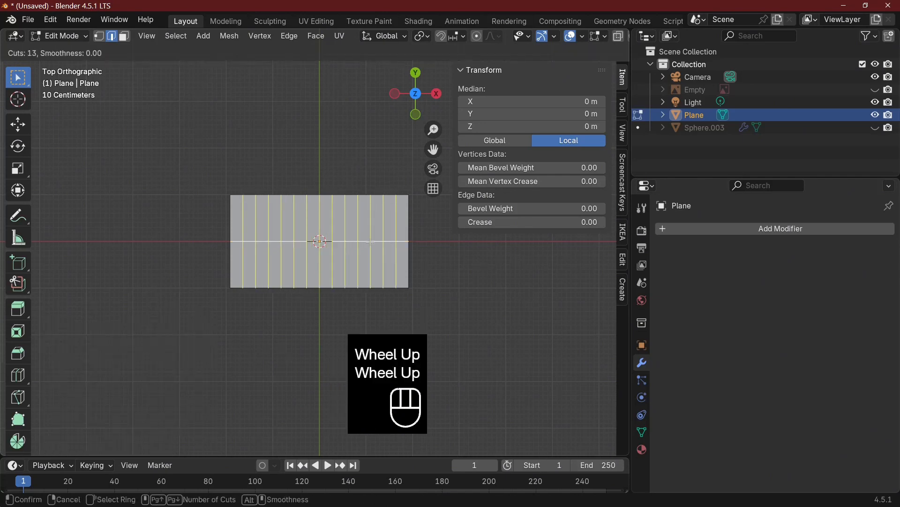
click(370, 242)
right_click(371, 242)
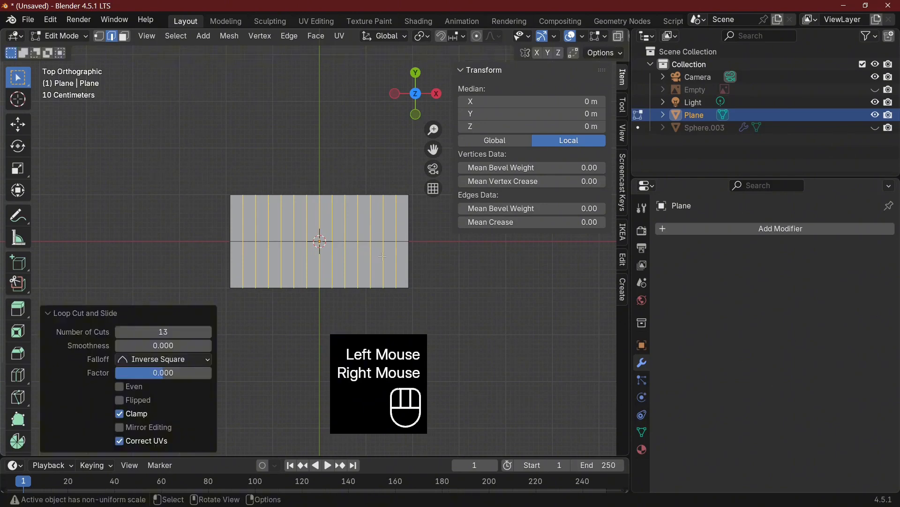
scroll(491, 280, down, 2)
middle_drag(491, 280, 310, 311)
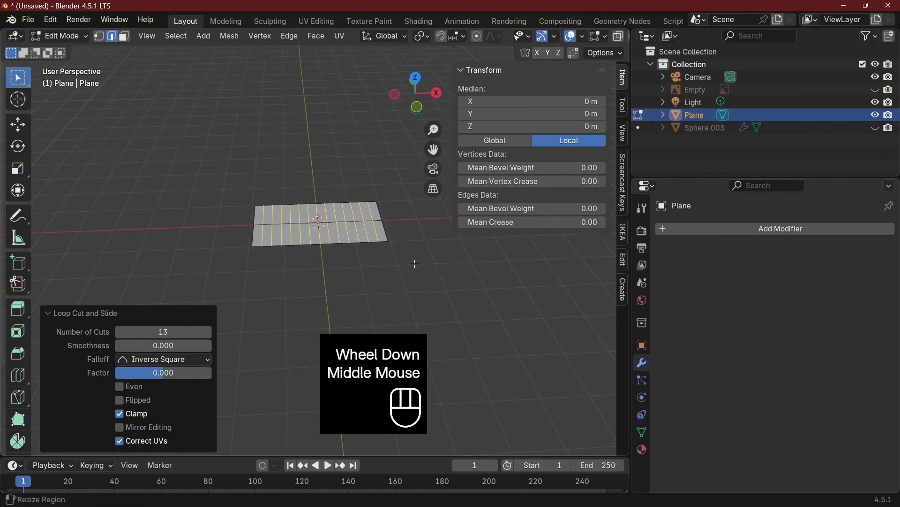
scroll(310, 311, up, 2)
key(KP_7)
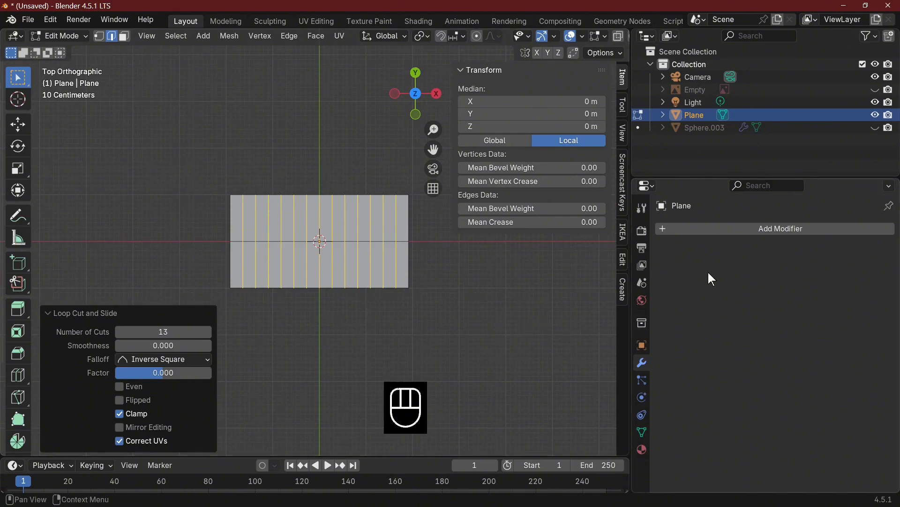
Create a new material for the plane and set its Base Color to an Image Texture
click(642, 450)
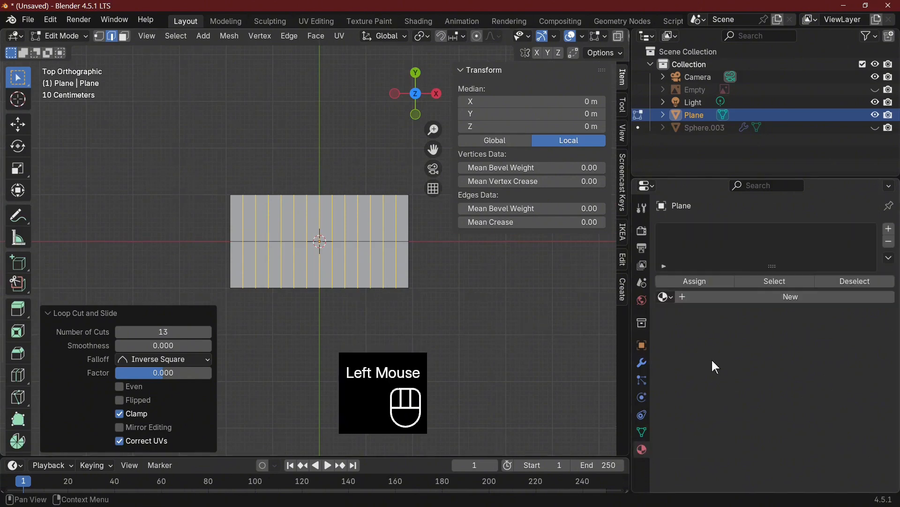
click(662, 296)
click(756, 375)
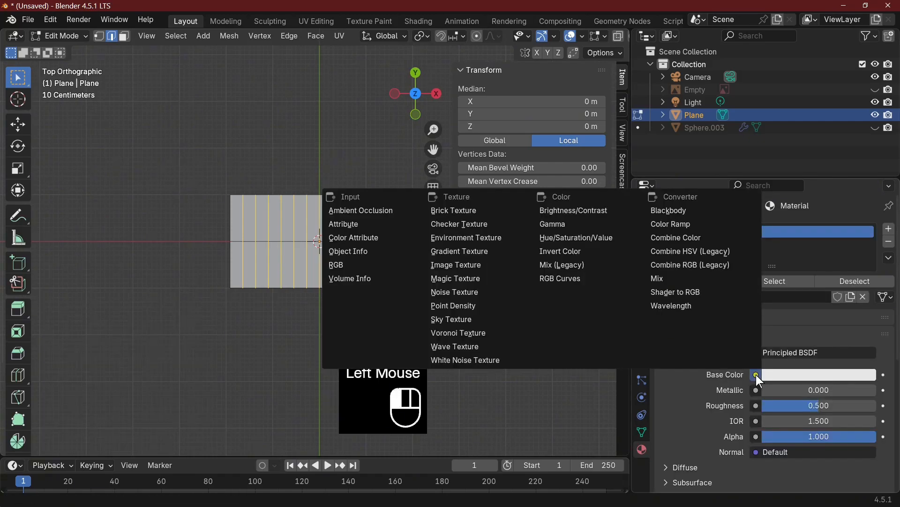
click(494, 265)
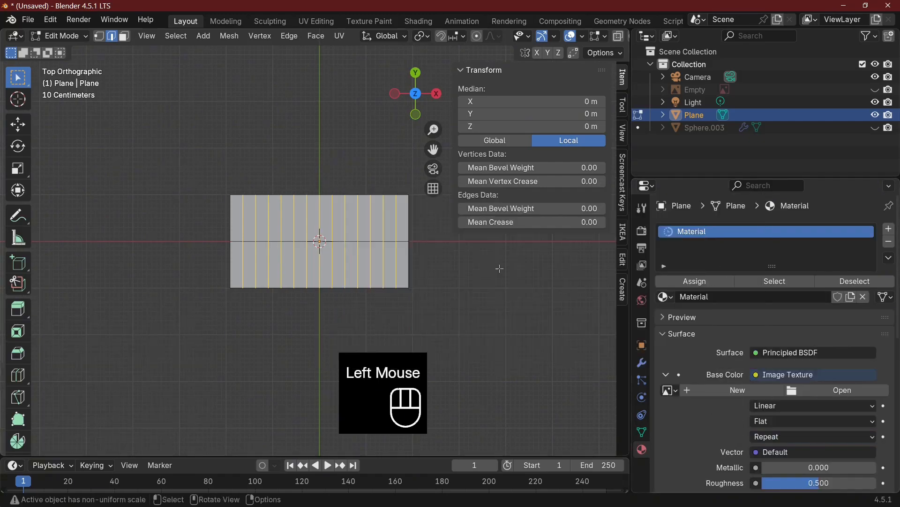
Load leaves.png from G:\1 blender work\oak leaf and acorn into the Base Color image texture
click(821, 389)
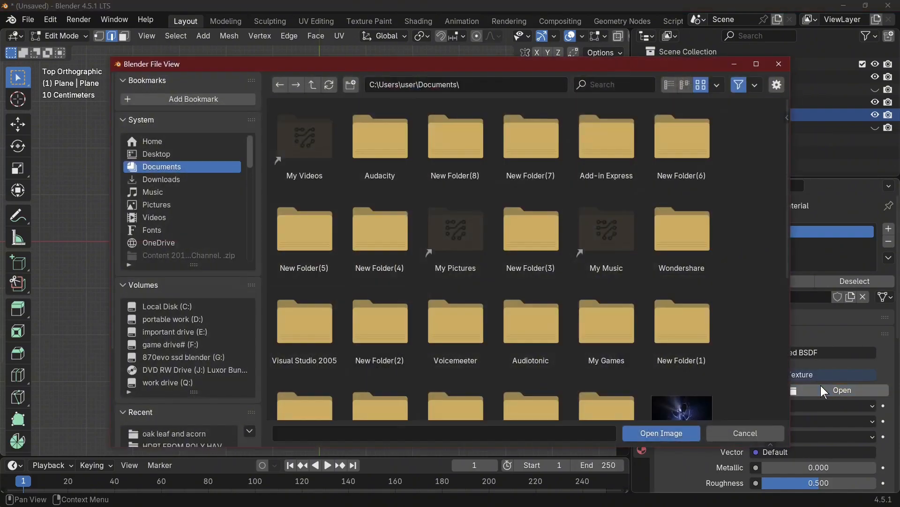
click(204, 358)
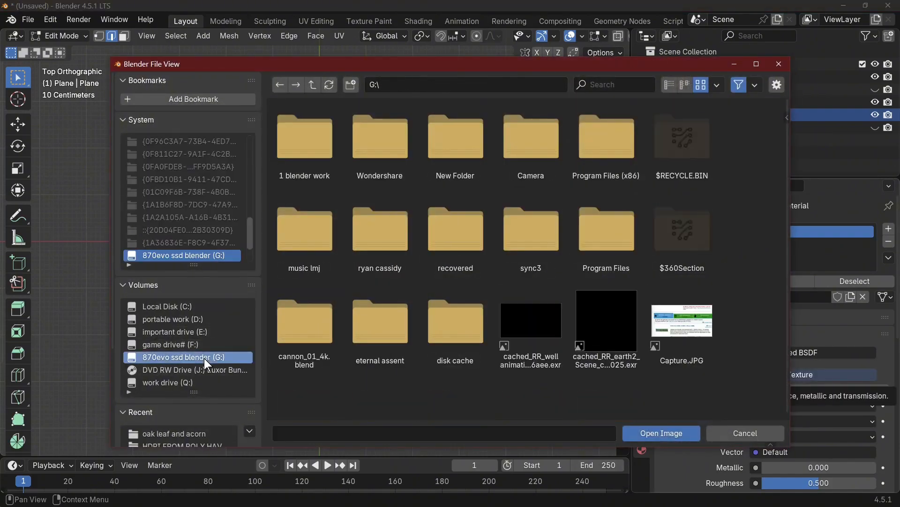
double_click(317, 153)
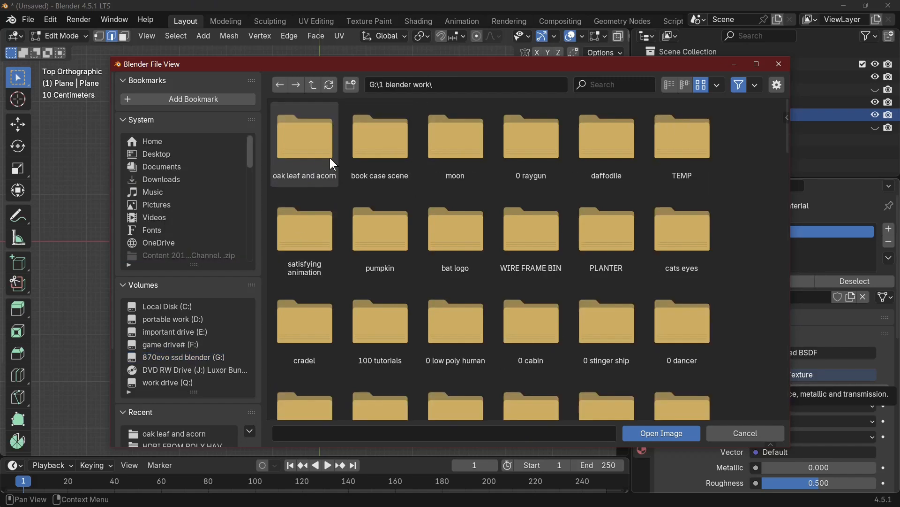
double_click(305, 151)
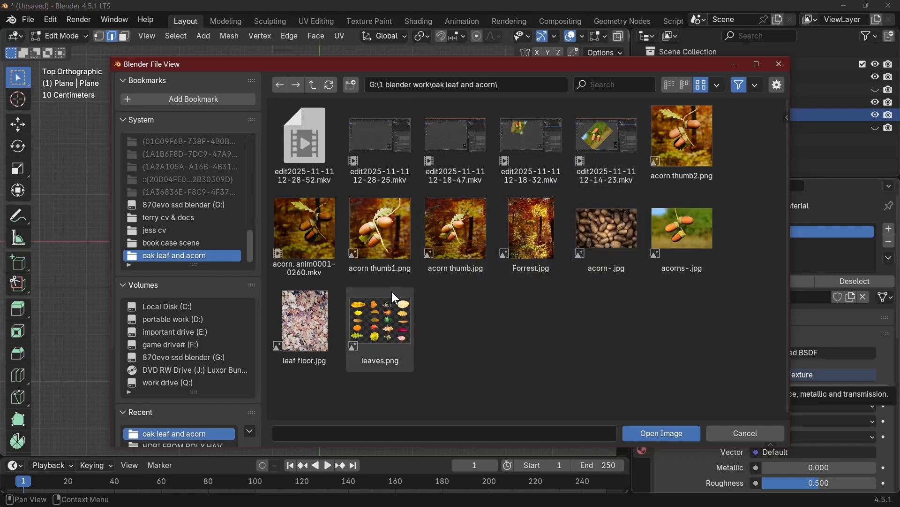
double_click(390, 315)
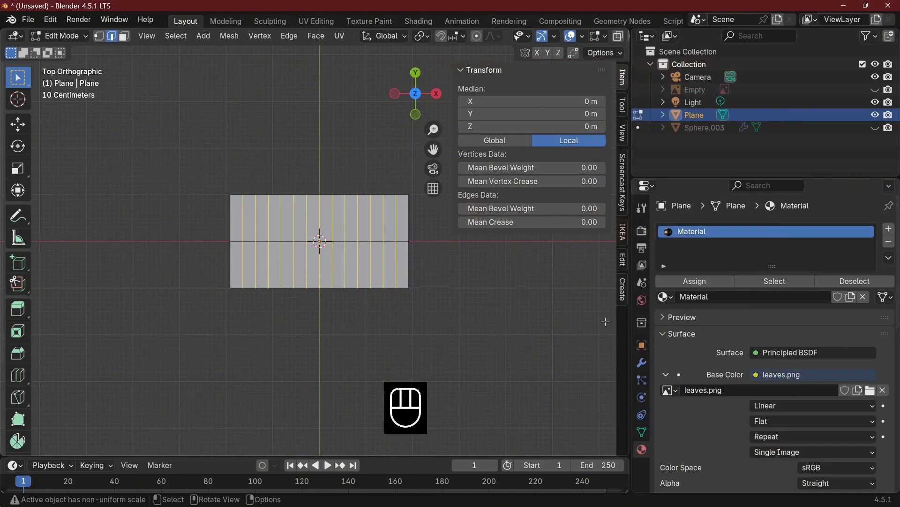
Set the viewport shading to Material Preview to show the leaf texture on the plane
scroll(571, 36, down, 2)
scroll(573, 40, down, 1)
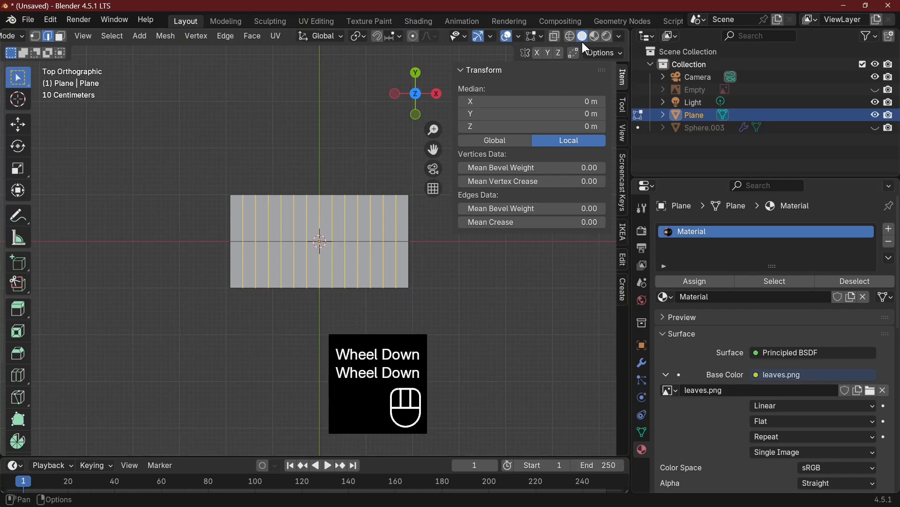
click(593, 36)
click(606, 36)
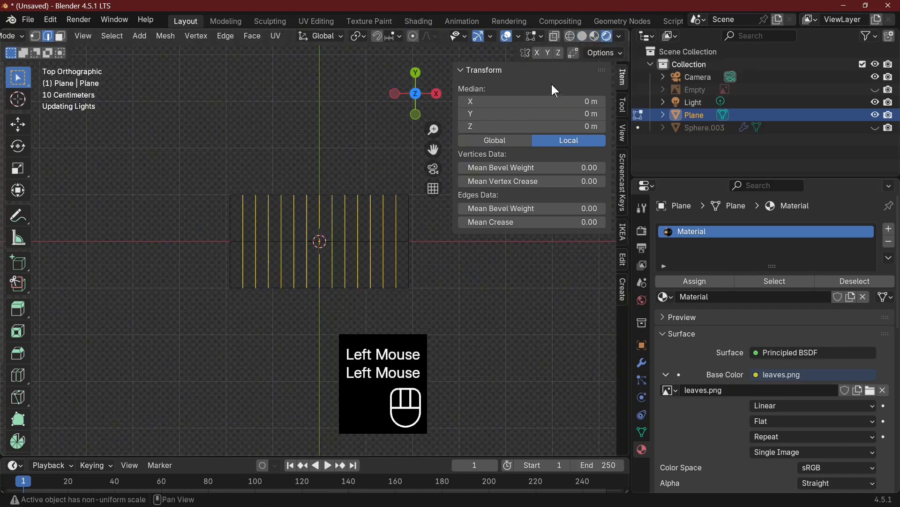
click(594, 36)
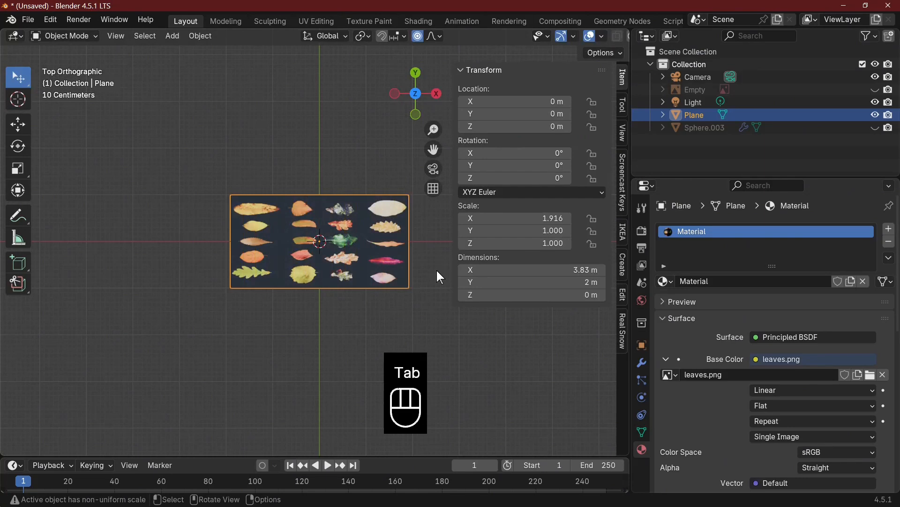
Select the plane's whole mesh in Edit Mode and UV-unwrap it with Project from View in top view
key(Tab)
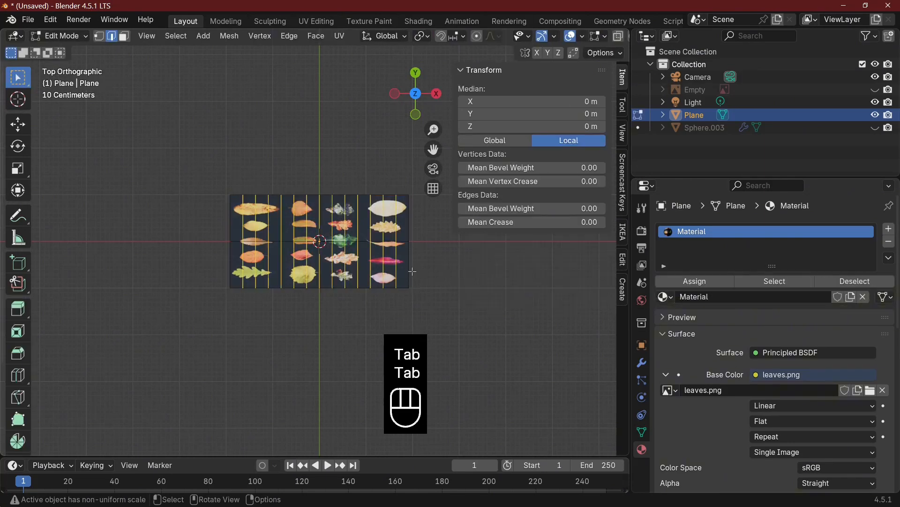
key(a)
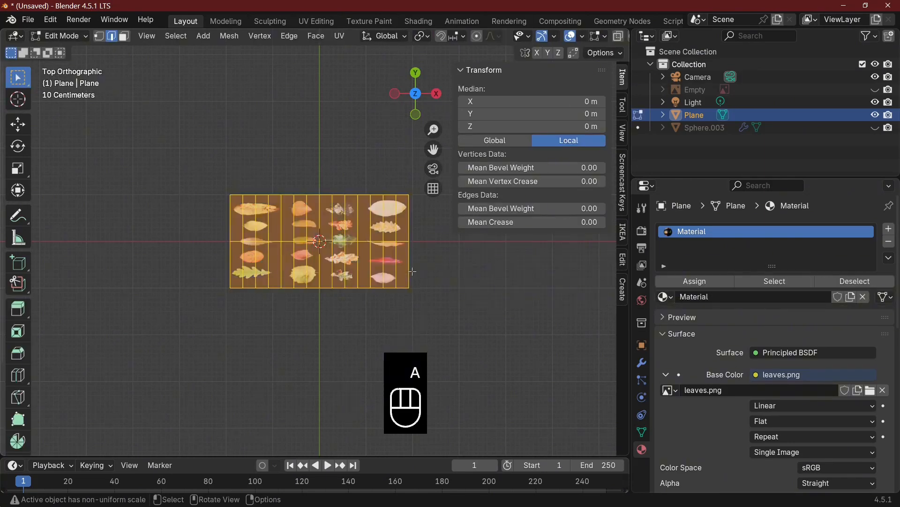
key(u)
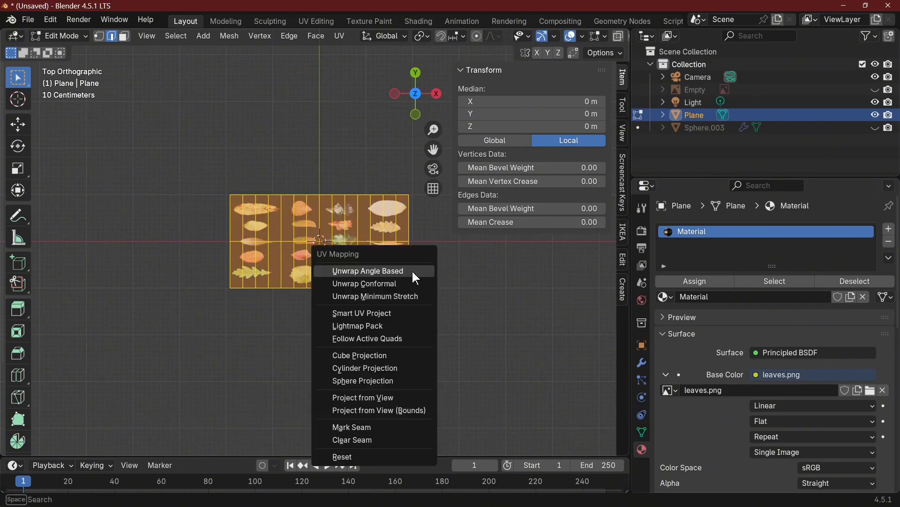
click(398, 398)
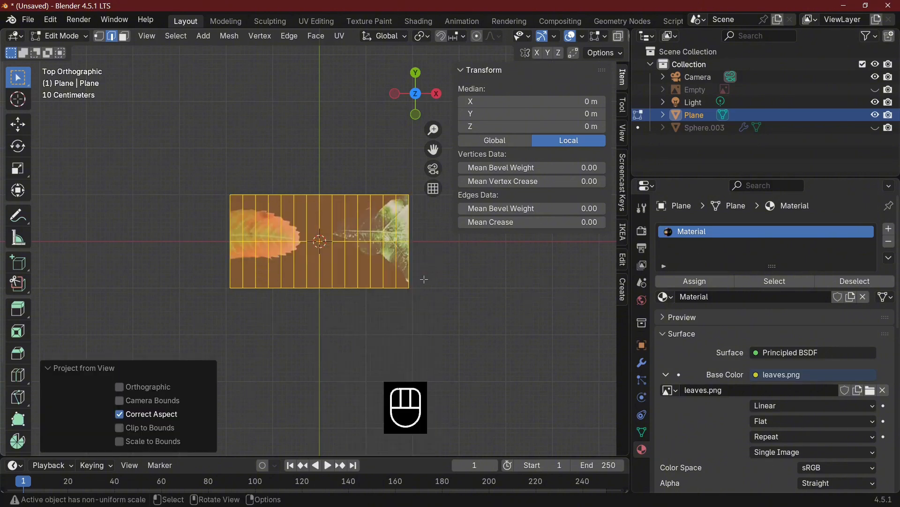
Switch to the UV Editing workspace and show the plane's UVs over the whole leaves.png image
click(315, 21)
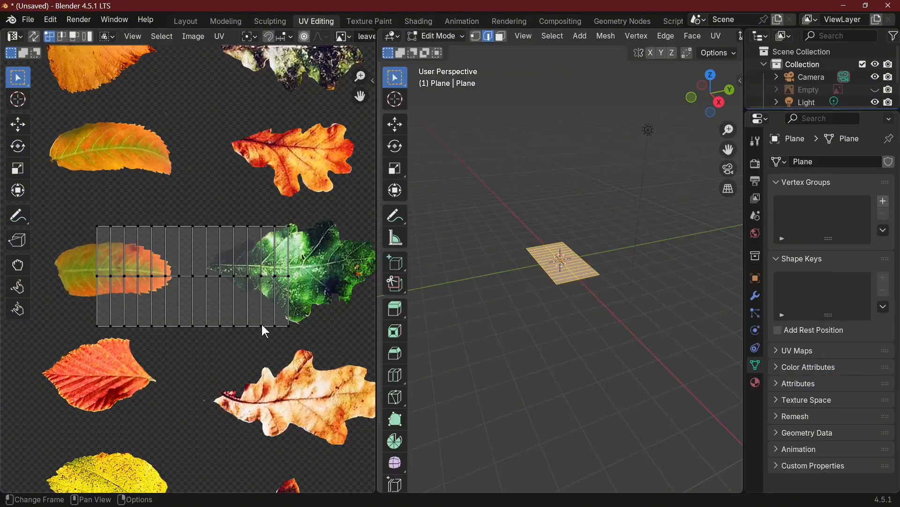
scroll(262, 325, down, 4)
scroll(197, 336, down, 1)
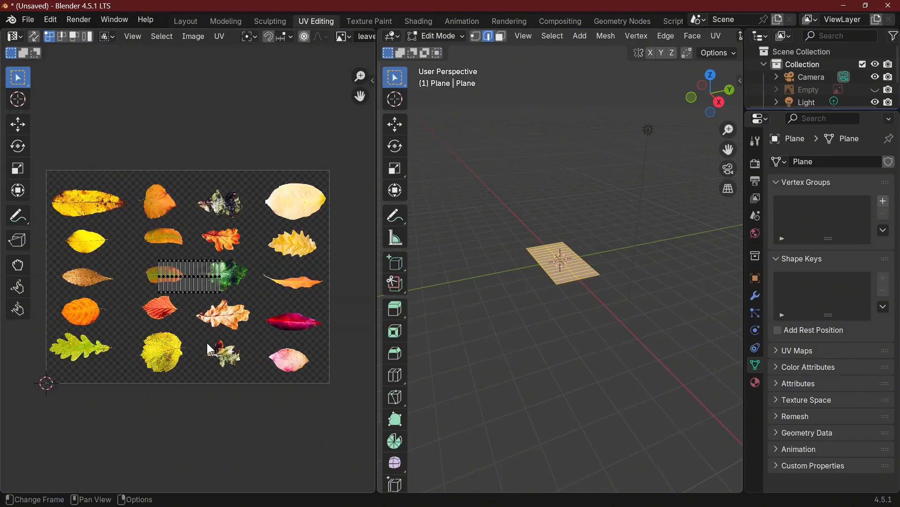
scroll(230, 355, up, 2)
scroll(228, 351, down, 2)
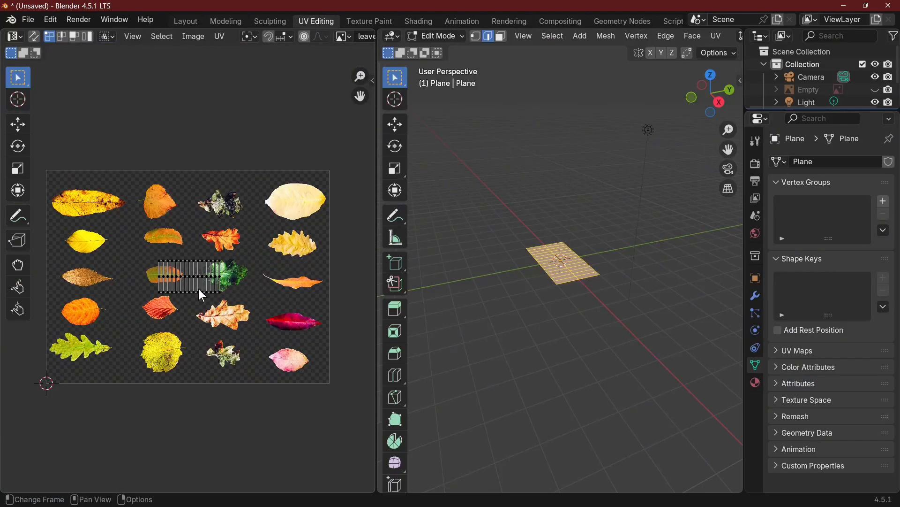
Move all the plane's UVs onto the green oak leaf in the image's lower-left corner and scale them about 1.10 along X
key(a)
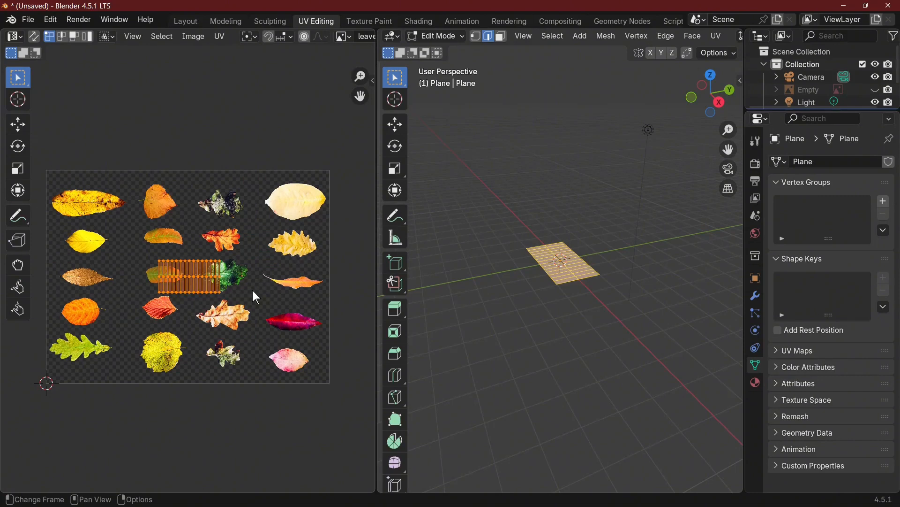
key(g)
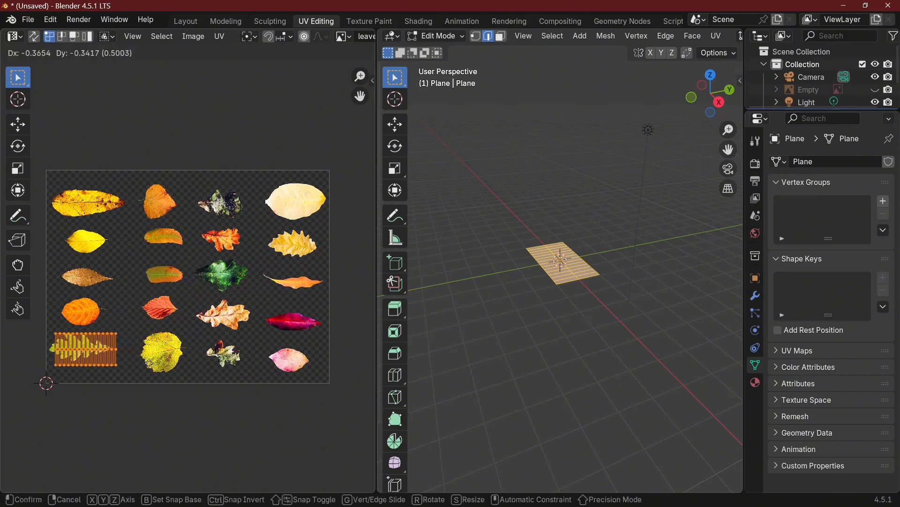
click(148, 364)
key(s)
key(x)
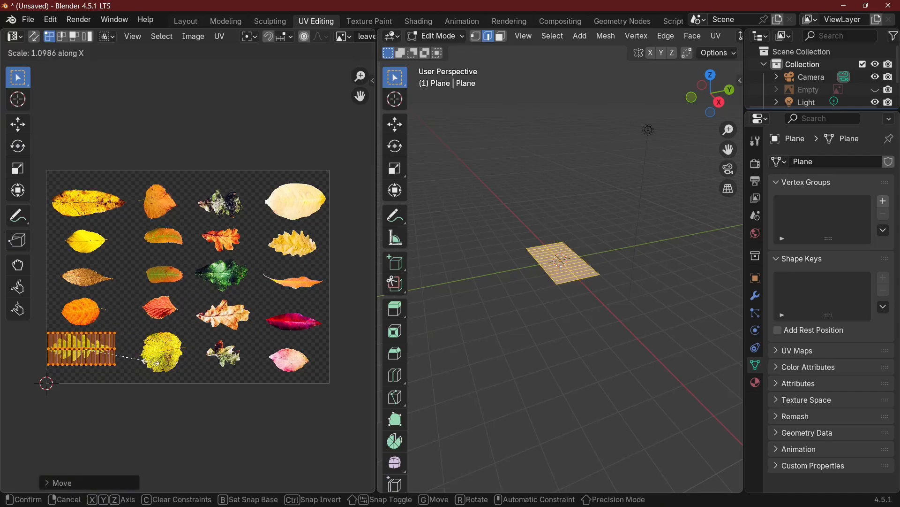
click(150, 363)
key(Tab)
key(Tab)
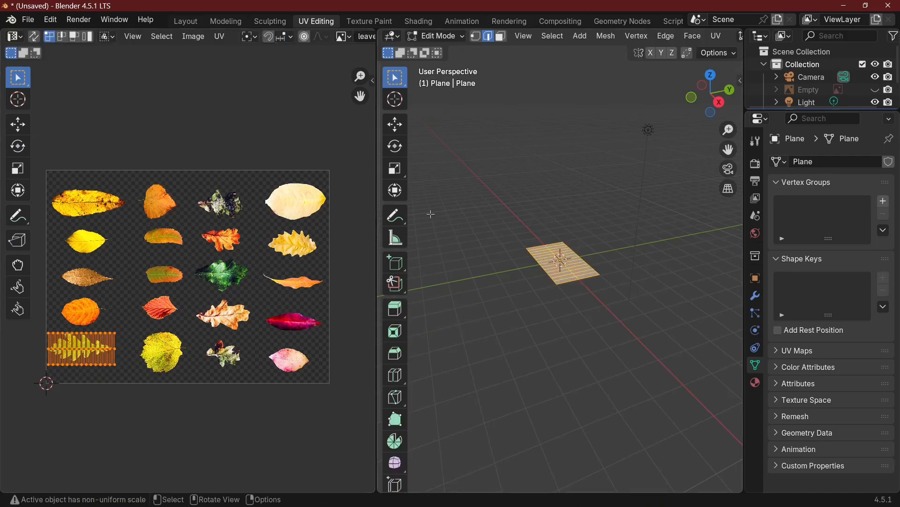
In the Layout workspace, select the plane's whole long border edge on the negative-Y side and lower it about 0.38 m along Z
click(185, 22)
middle_drag(418, 298, 336, 255)
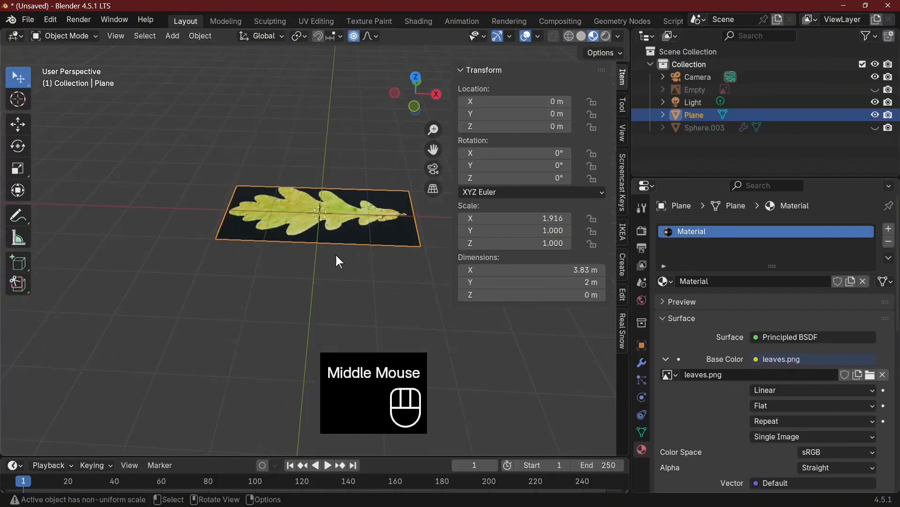
key(Tab)
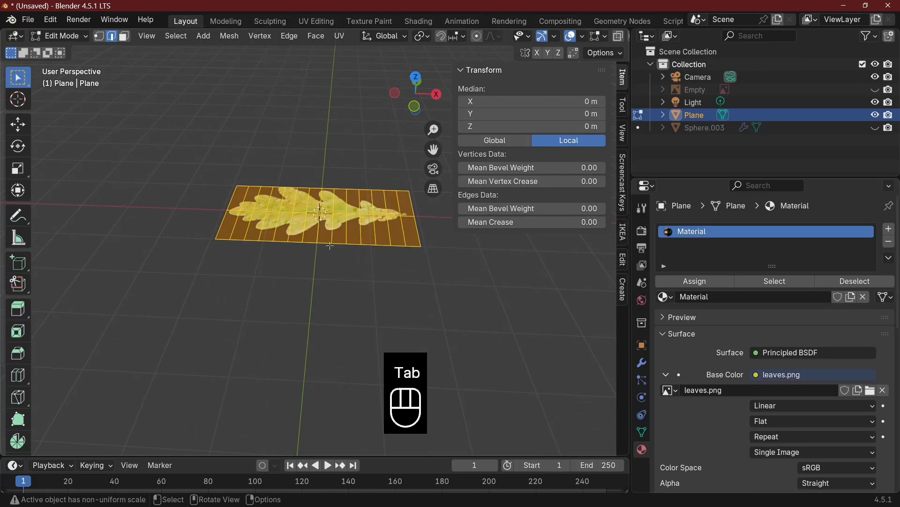
click(236, 235)
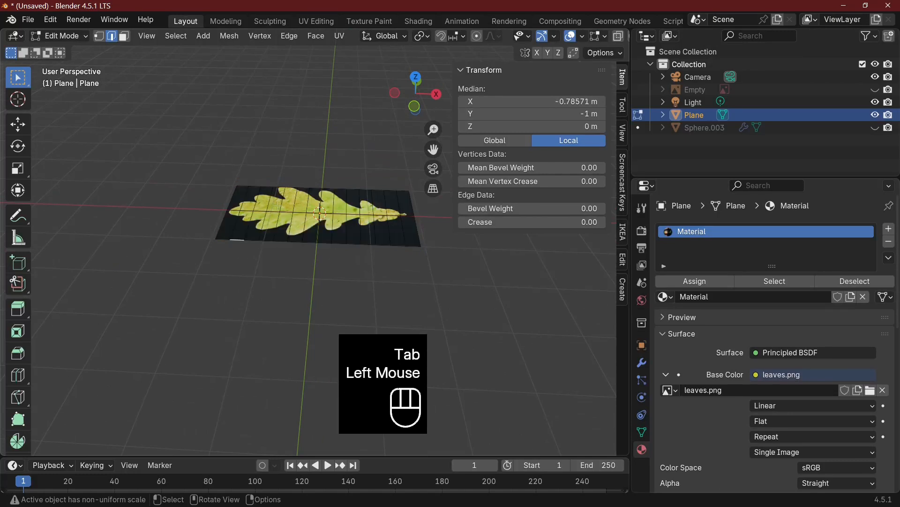
alt+click(219, 234)
key(g)
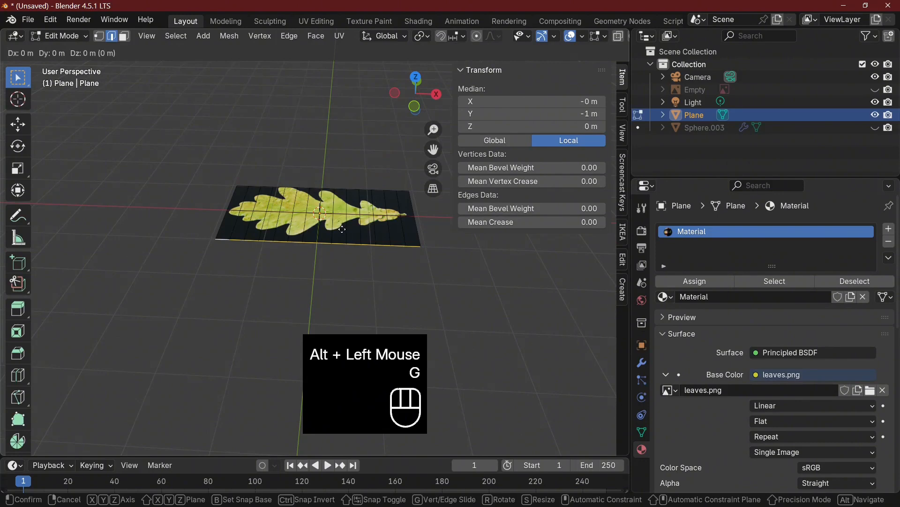
key(z)
click(346, 187)
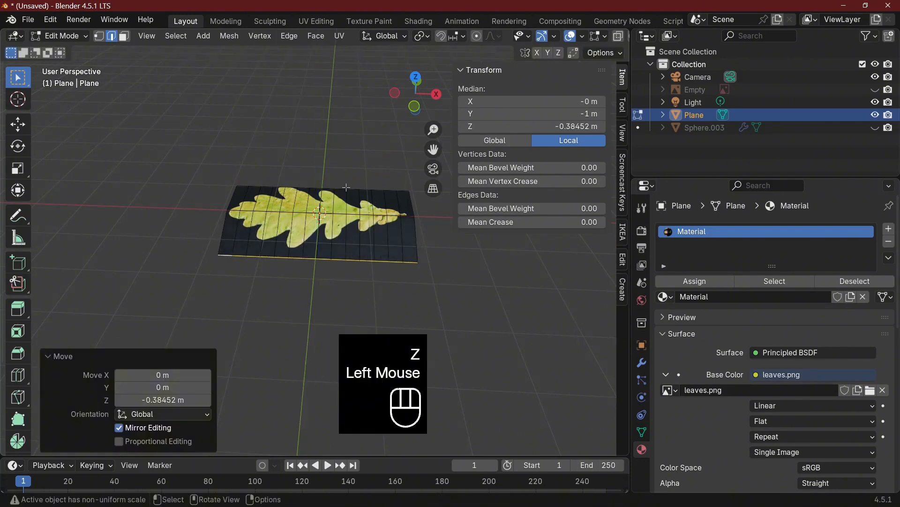
Select the plane's whole long border edge on the positive-Y side and lower it about 0.33 m along Z
alt+click(351, 189)
key(g)
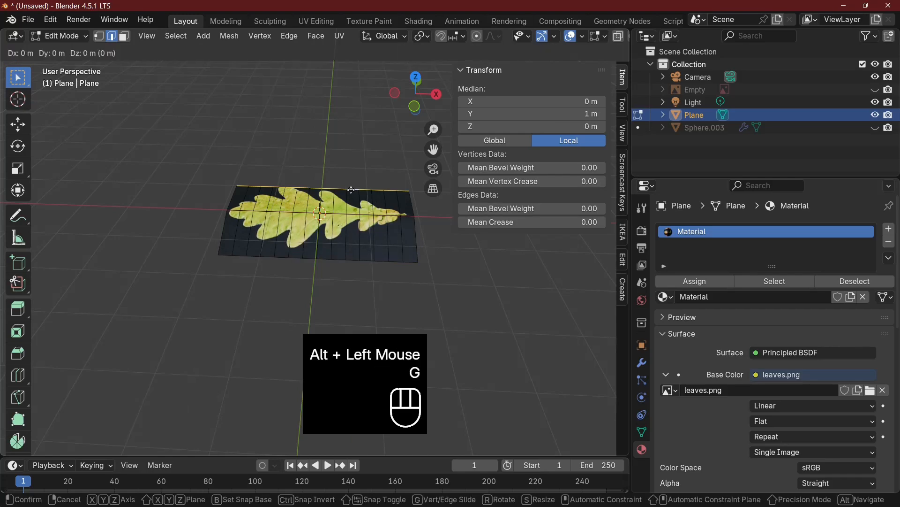
key(z)
click(378, 244)
Lower one edge segment near the middle of the negative-Y border about 0.24 m along Z
middle_drag(391, 261, 356, 249)
click(275, 236)
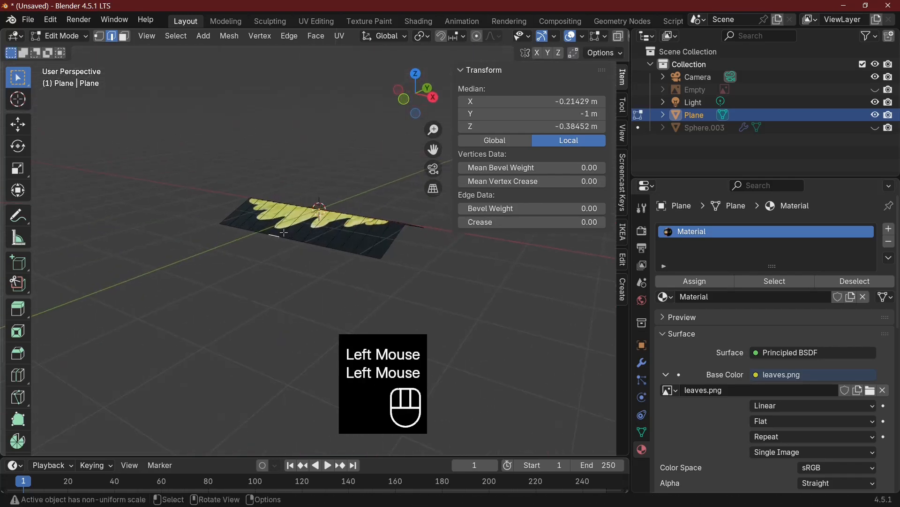
key(g)
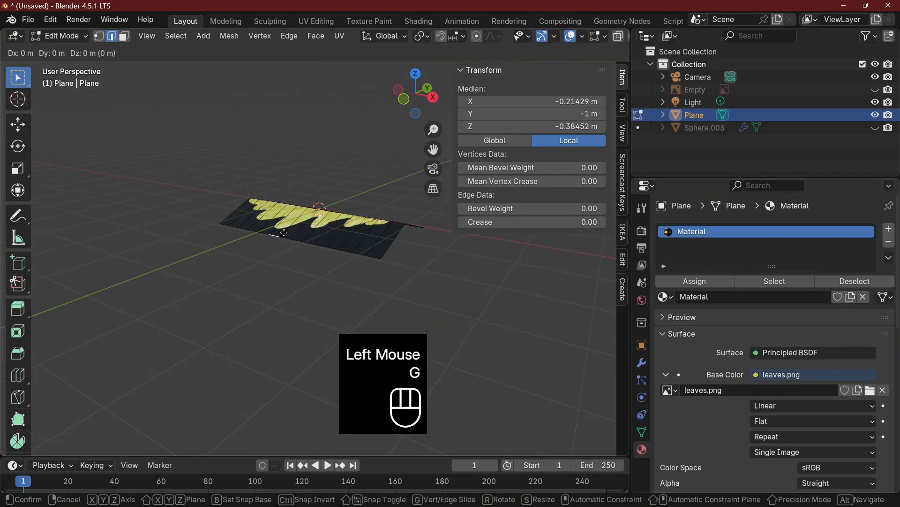
key(z)
click(334, 243)
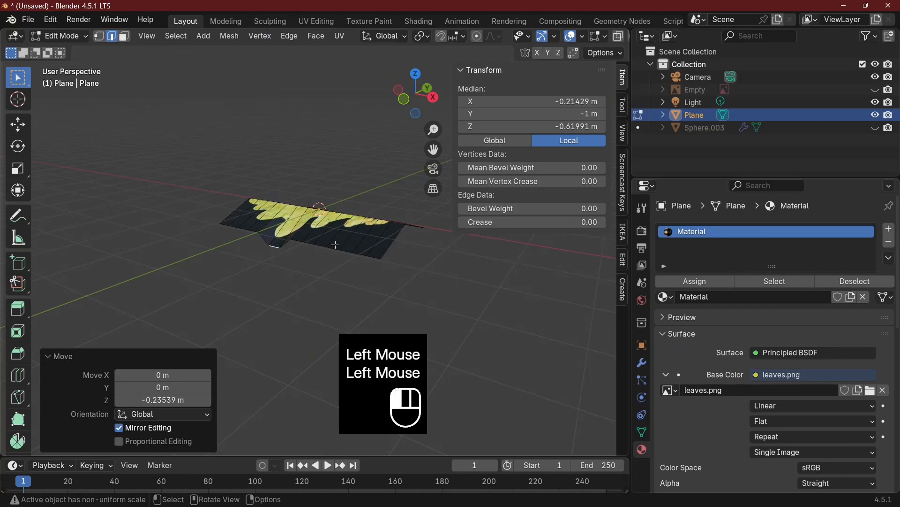
Lower one edge segment of the negative-Y border toward the leaf's stem about 0.26 m along Z
click(335, 245)
click(341, 246)
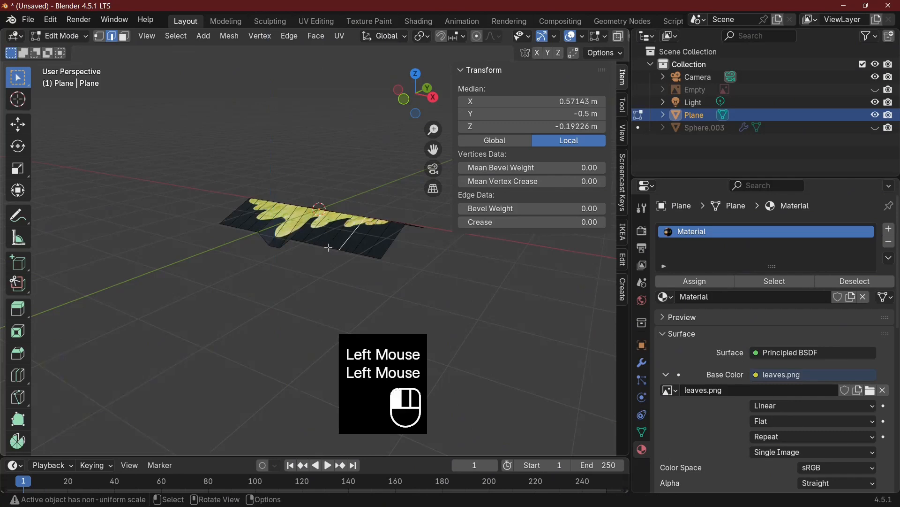
click(335, 248)
key(g)
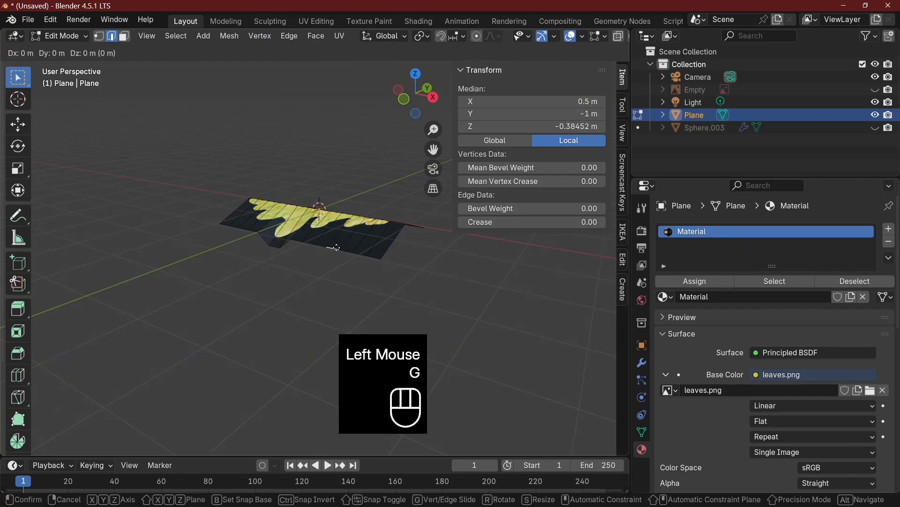
key(z)
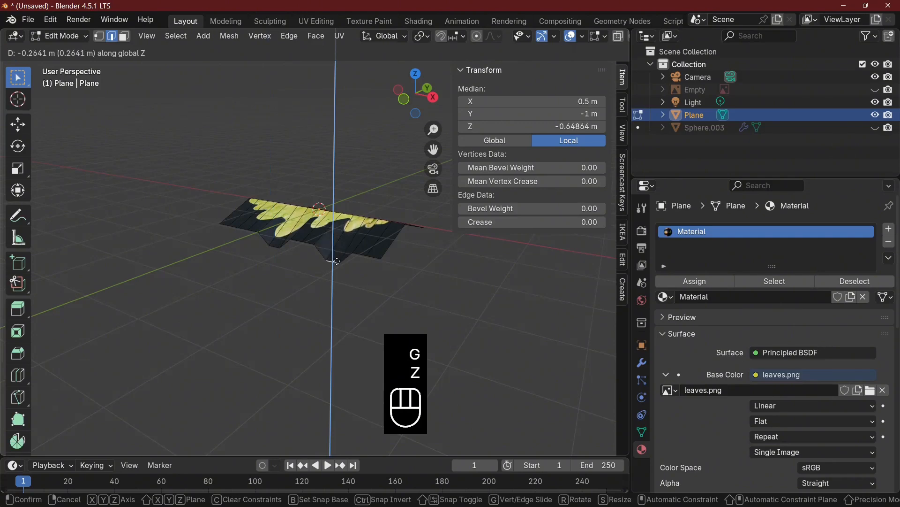
click(337, 257)
Lower one edge segment of the negative-Y border near the leaf's tip about 0.26 m along Z
click(232, 220)
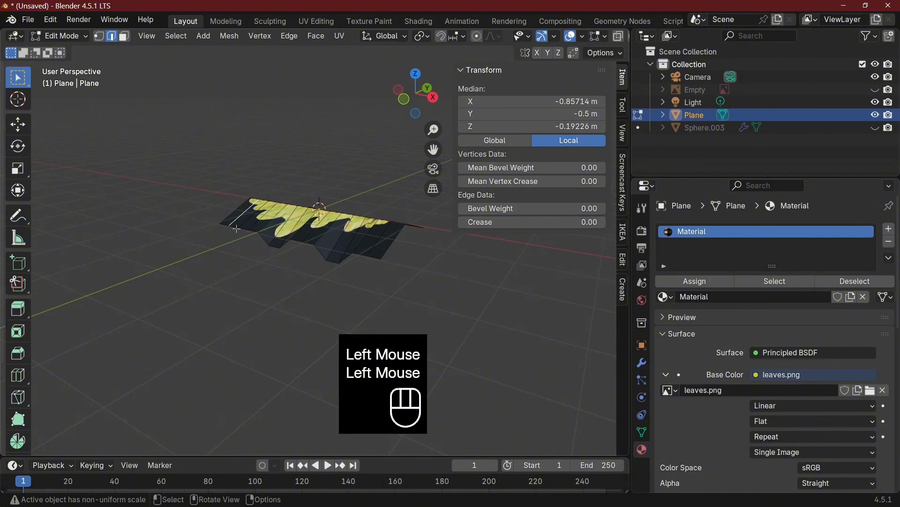
click(236, 229)
key(g)
key(z)
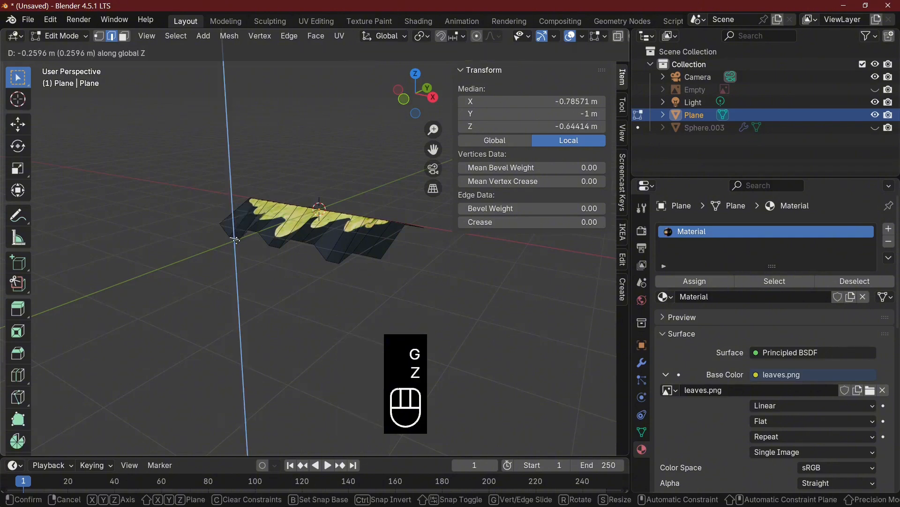
click(235, 241)
Lower one edge segment near the middle of the positive-Y border slightly along Z
middle_drag(234, 241, 301, 228)
click(329, 233)
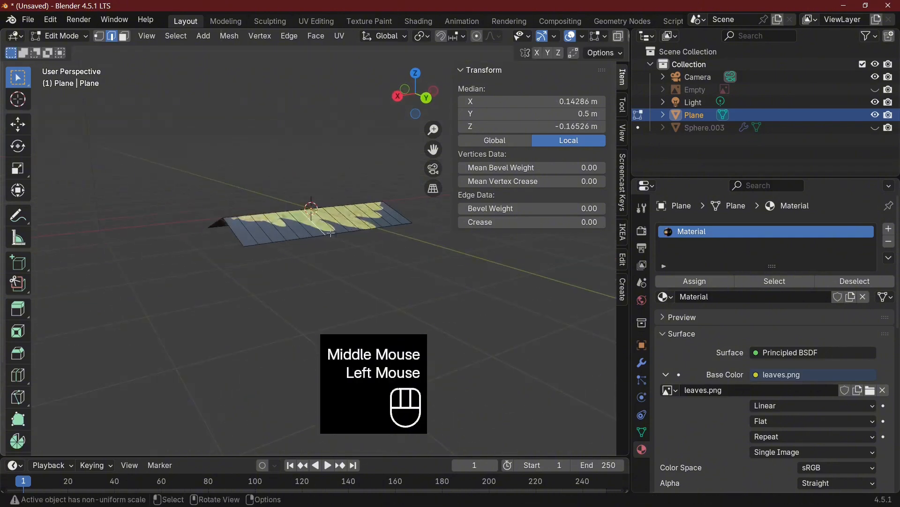
click(330, 233)
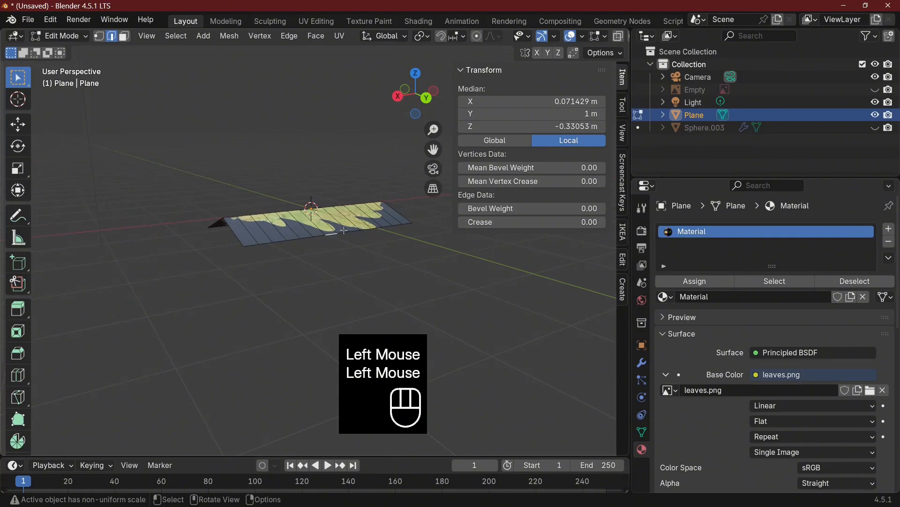
key(g)
key(z)
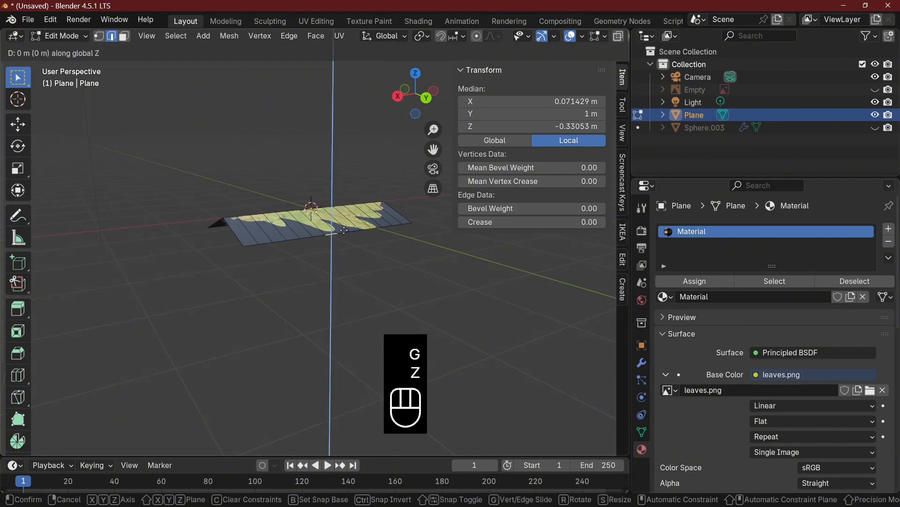
click(344, 236)
Lower one edge segment of the positive-Y border toward the leaf's stem about 0.28 m along Z
click(290, 240)
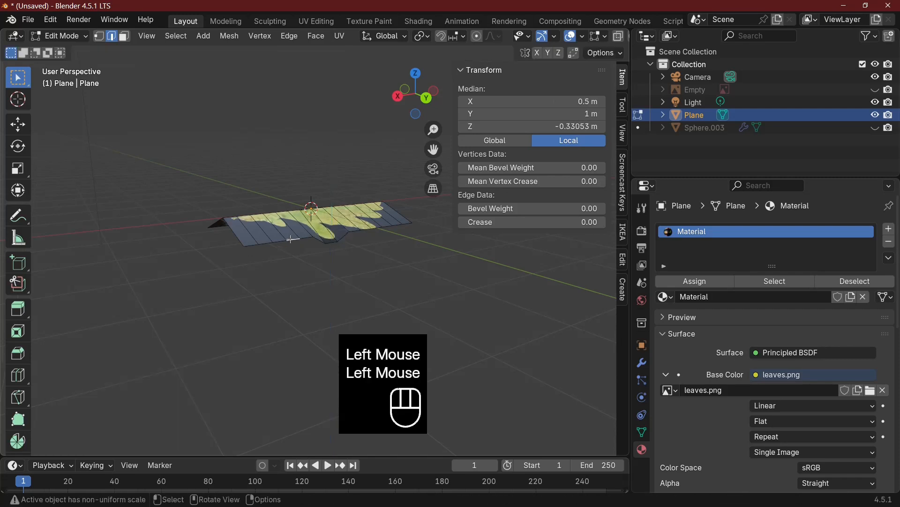
key(g)
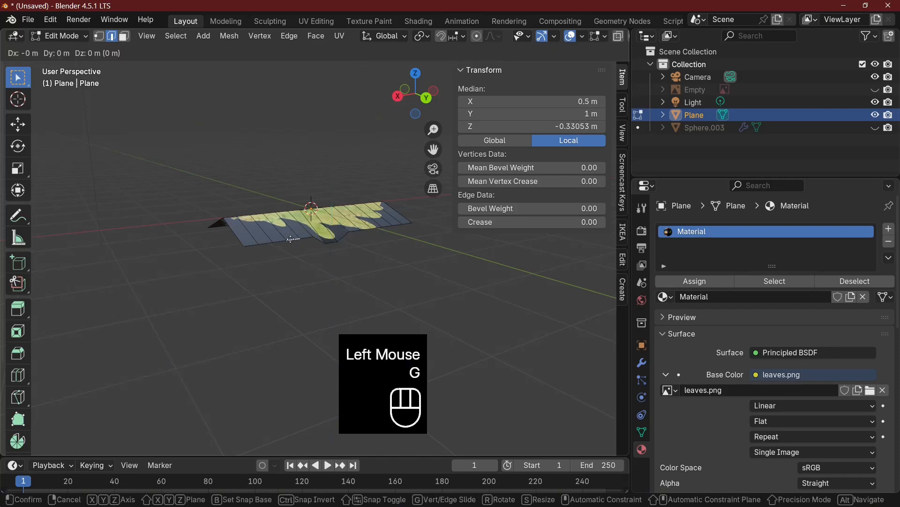
key(z)
click(305, 224)
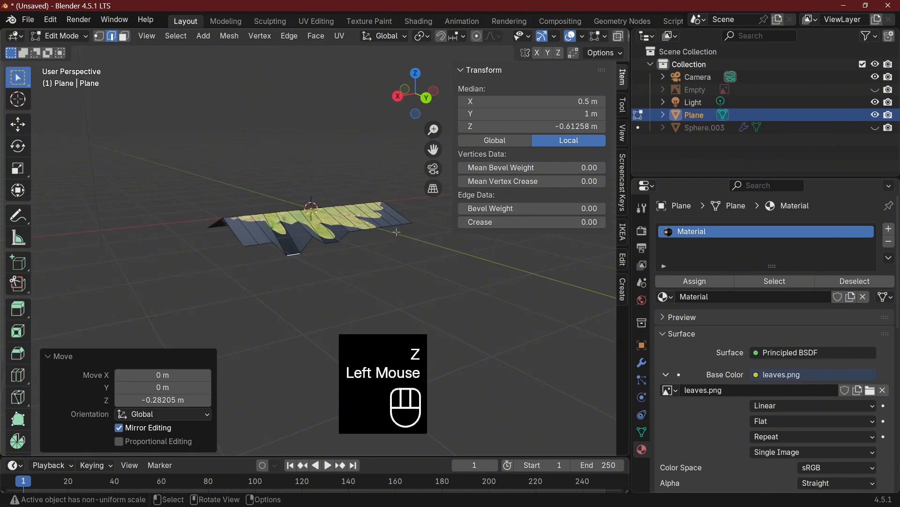
Lower one edge segment of the positive-Y border near the leaf's tip about 0.28 m along Z
click(380, 225)
click(386, 225)
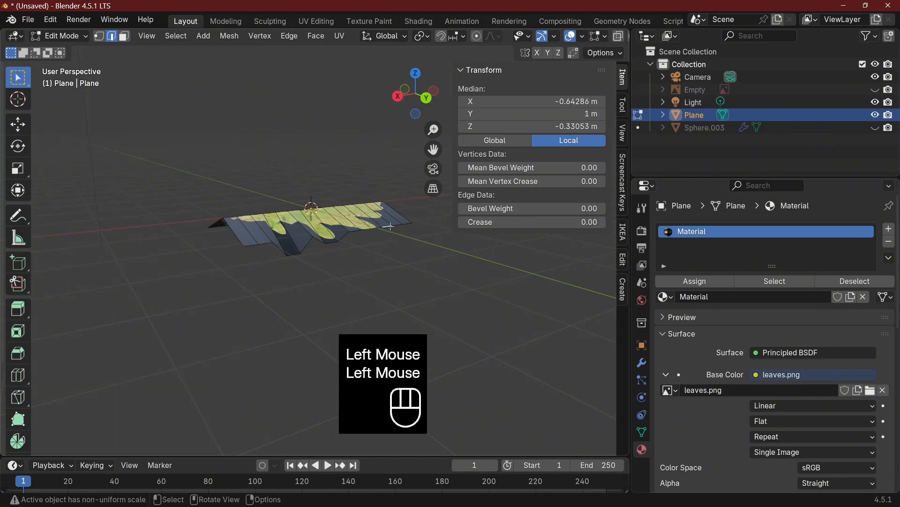
key(g)
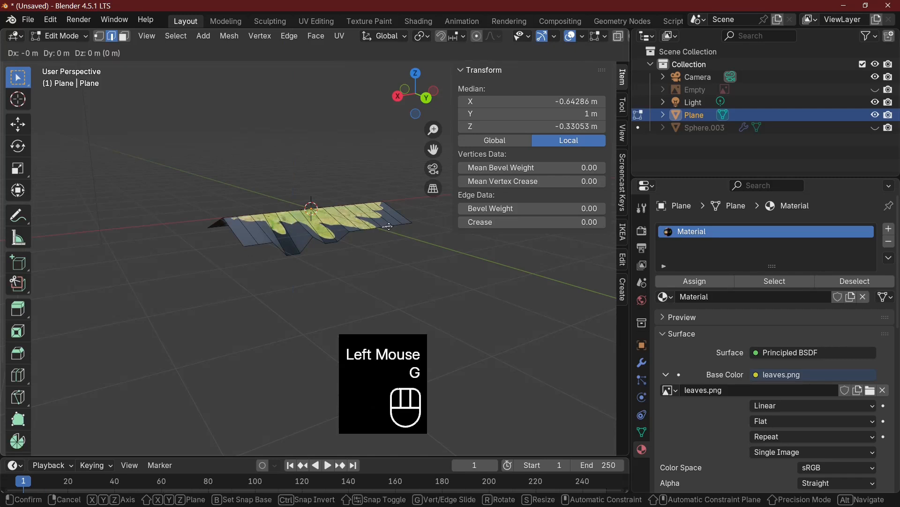
key(z)
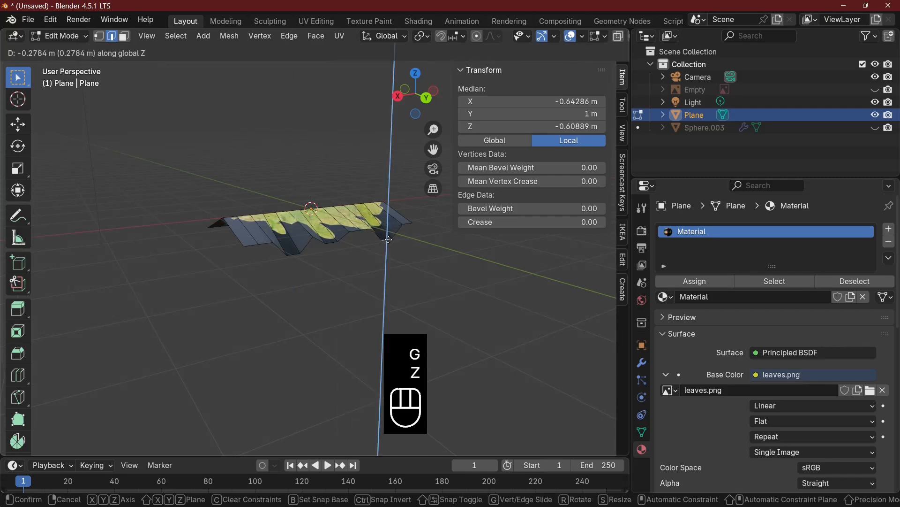
click(388, 239)
Return to Object Mode and apply Shade Smooth to the bent leaf plane
key(Tab)
scroll(253, 271, down, 1)
mouse_move(388, 239)
middle_down()
mouse_move(253, 271)
mouse_move(117, 274)
mouse_move(24, 309)
mouse_move(547, 267)
mouse_move(616, 307)
mouse_move(347, 243)
mouse_move(368, 231)
middle_up()
right_click(343, 240)
click(325, 238)
click(367, 232)
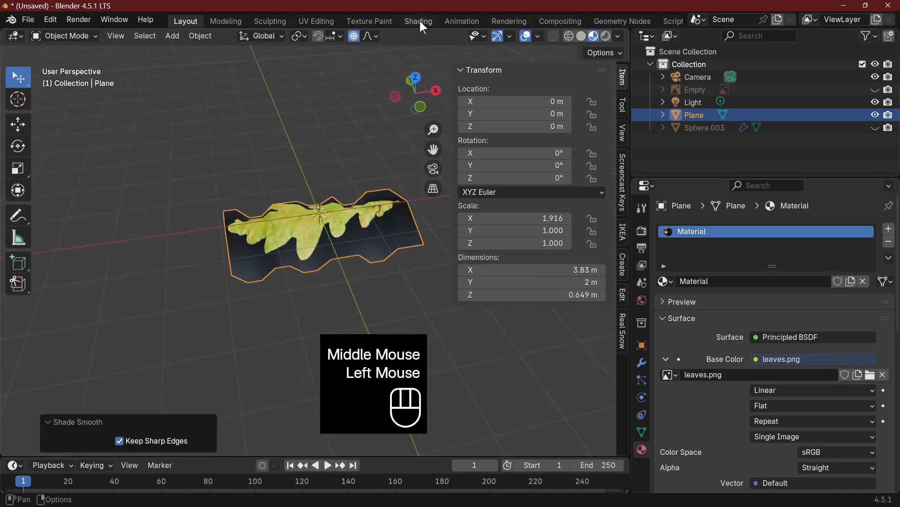
In the Shading workspace, connect the leaves.png texture's Alpha output to the Principled BSDF's Alpha input
click(419, 21)
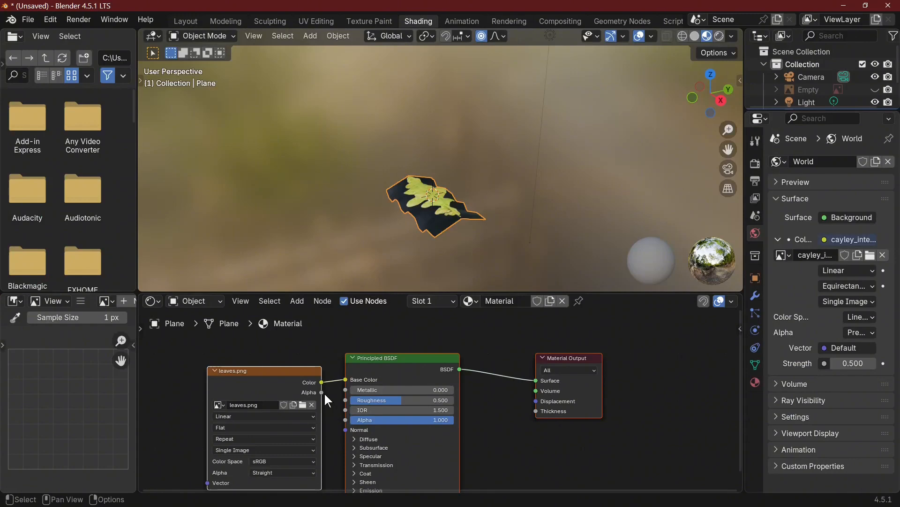
drag(322, 393, 343, 415)
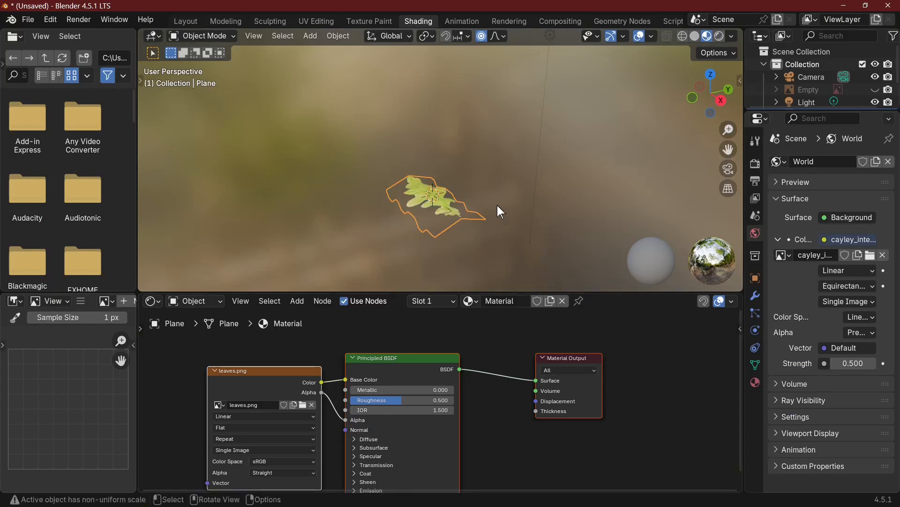
mouse_move(497, 205)
middle_down()
mouse_move(548, 246)
mouse_move(590, 224)
mouse_move(552, 277)
mouse_move(542, 36)
mouse_move(564, 64)
mouse_move(501, 190)
middle_up()
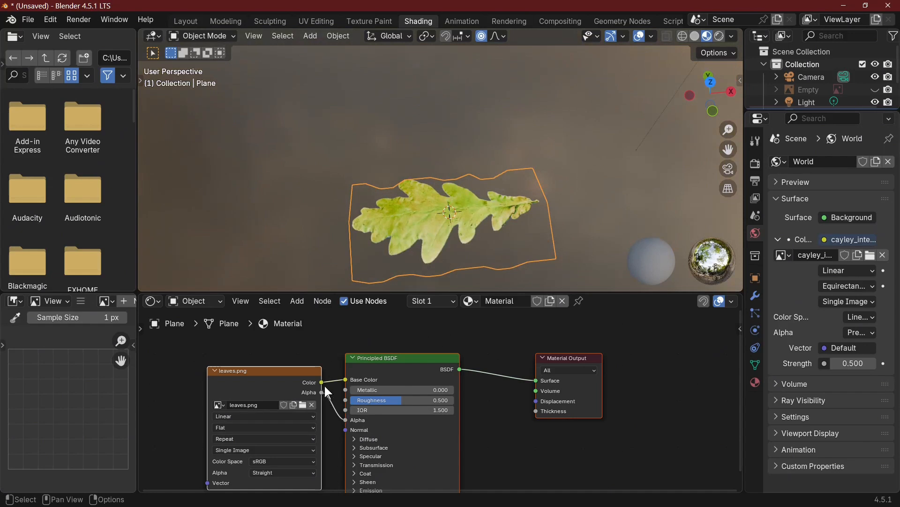
Connect the leaves.png texture's Color output to the Principled BSDF's Roughness and Metallic inputs, and link the texture node to its Normal input
drag(322, 382, 345, 400)
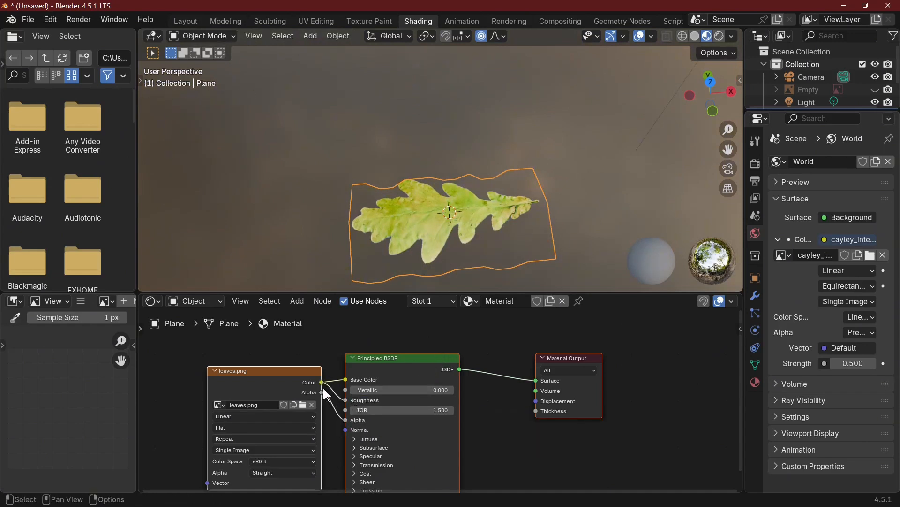
drag(319, 382, 350, 388)
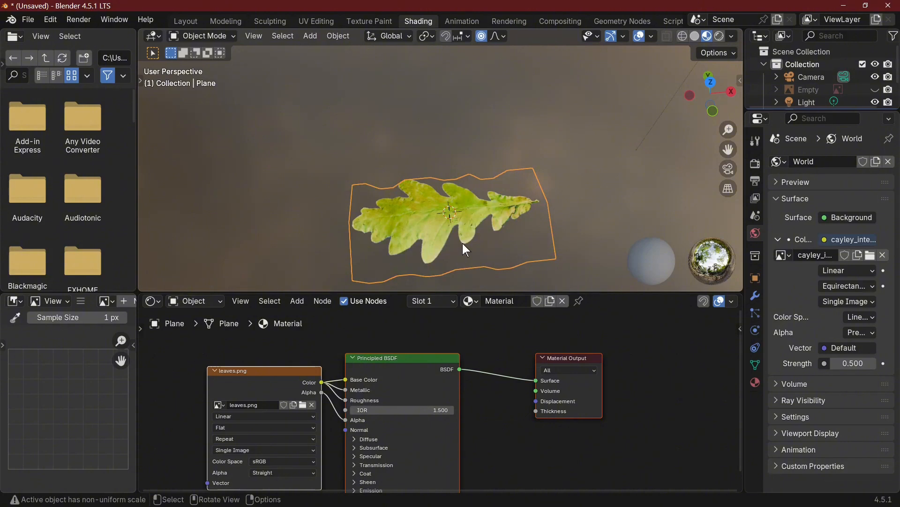
middle_drag(463, 237, 391, 404)
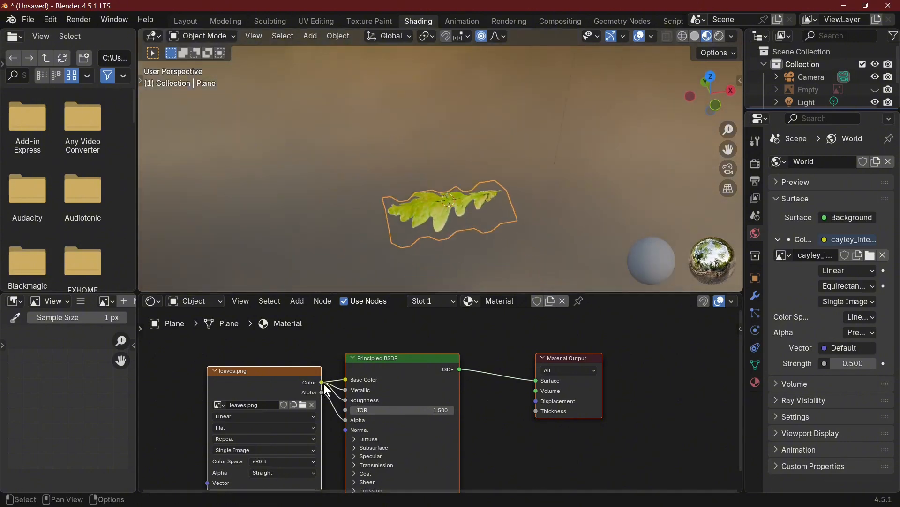
mouse_move(322, 392)
mouse_down()
mouse_move(345, 434)
mouse_move(333, 423)
mouse_move(327, 390)
mouse_move(345, 430)
mouse_up()
middle_drag(516, 262, 450, 281)
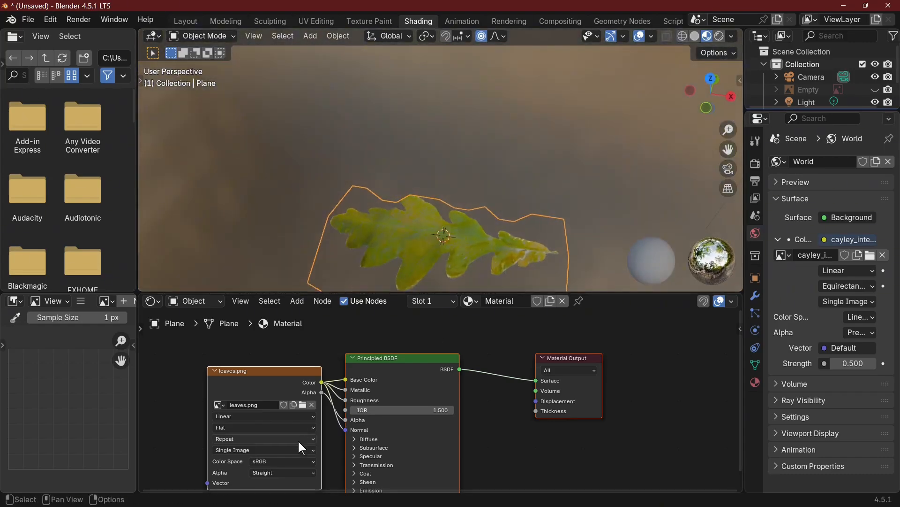
Disconnect the leaves.png texture from the Principled BSDF's Normal input and unhide all hidden objects
drag(345, 429, 333, 429)
mouse_move(493, 256)
middle_down()
mouse_move(501, 216)
mouse_move(426, 184)
mouse_move(484, 188)
middle_up()
key(KP_1)
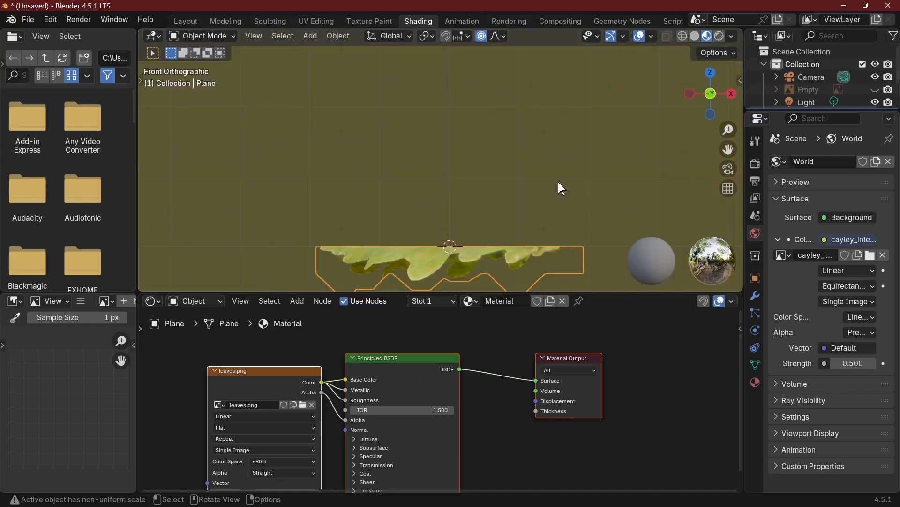
key(alt+h)
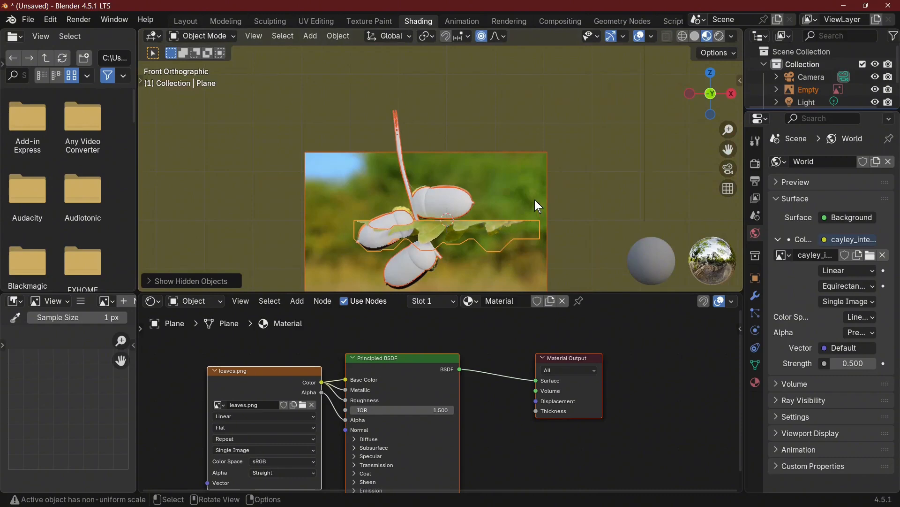
Delete the acorn reference image from the scene
middle_drag(610, 194, 550, 155)
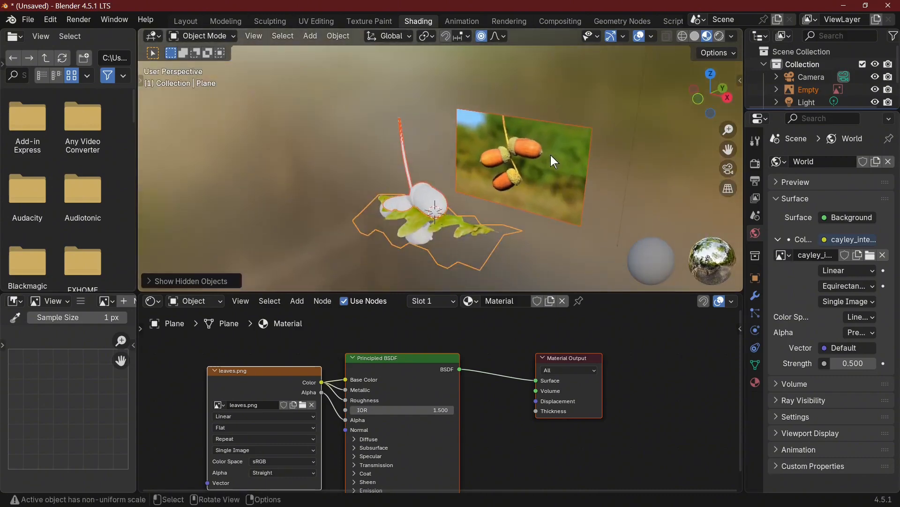
click(550, 156)
key(x)
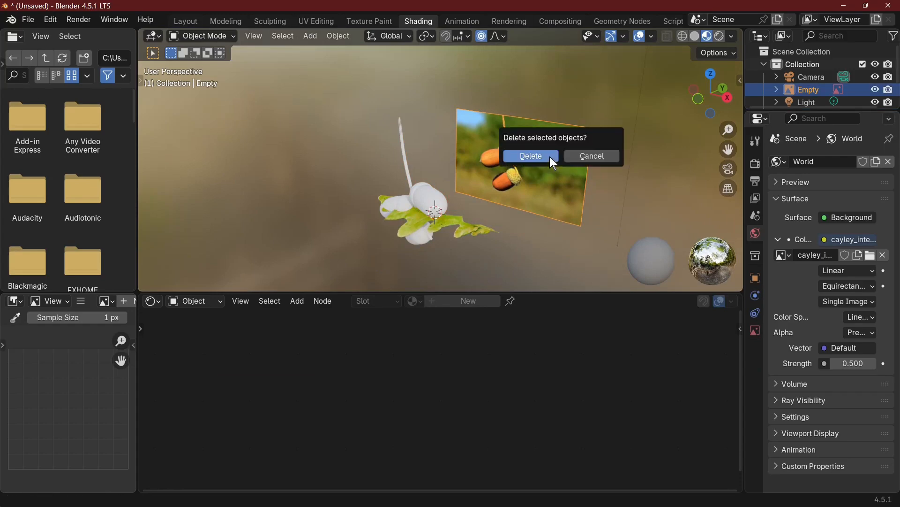
click(550, 156)
Move the leaf plane up beside the twig's upper end, on its negative-X side
click(463, 218)
middle_drag(463, 218, 600, 158)
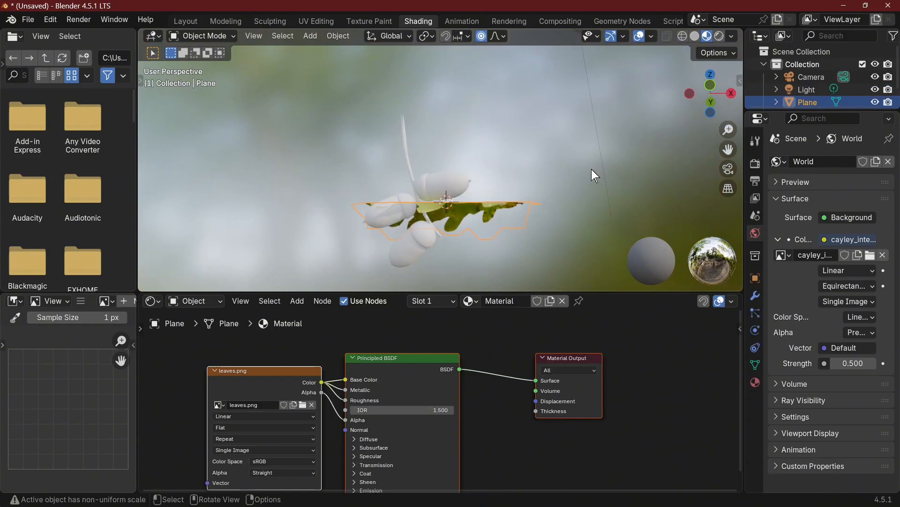
key(g)
click(469, 105)
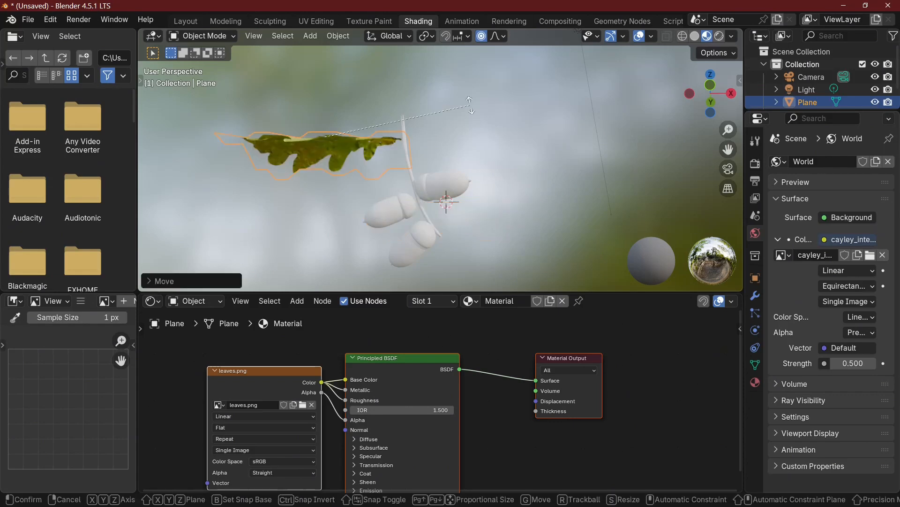
Rotate the leaf about 180° around the global Z axis and tilt it so it slopes down away from the twig
key(r)
key(z)
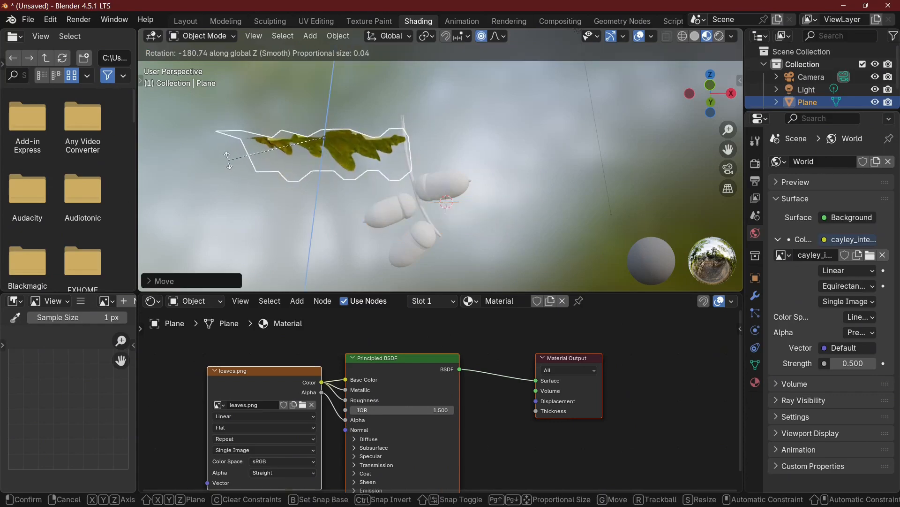
click(381, 139)
middle_drag(381, 139, 389, 221)
key(r)
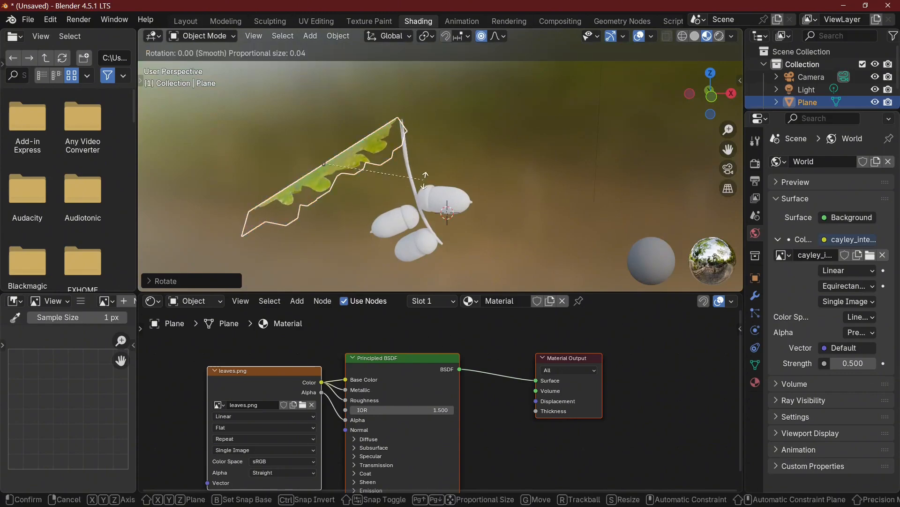
click(412, 155)
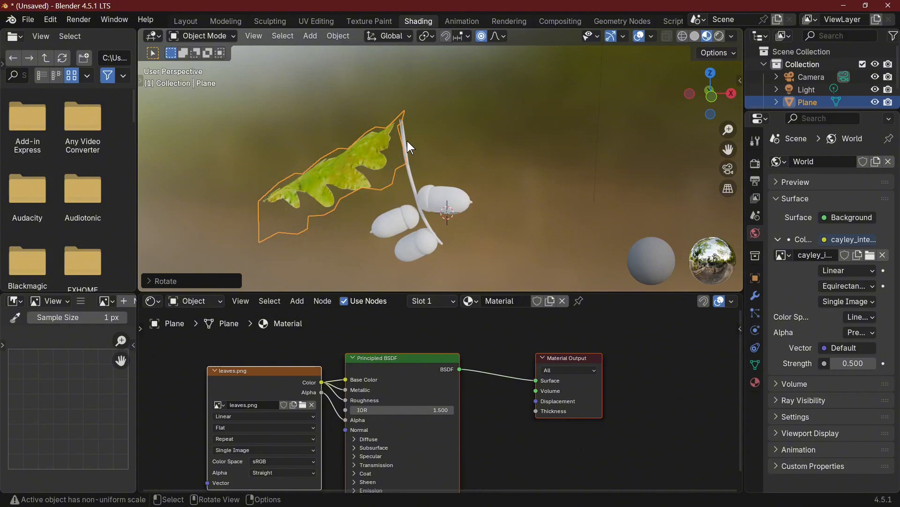
Enter Edit Mode on the leaf, enable proportional editing, and try moving the end edge nearest the twig
key(Tab)
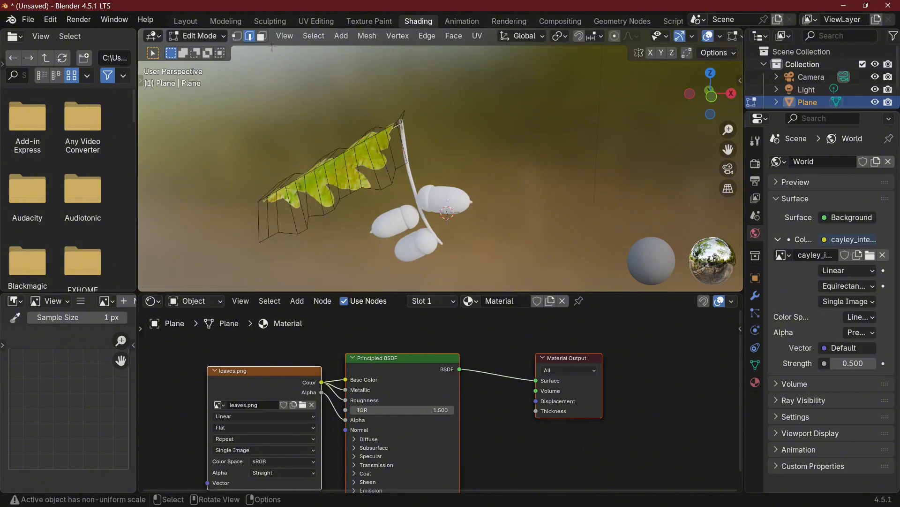
click(615, 36)
key(g)
click(453, 160)
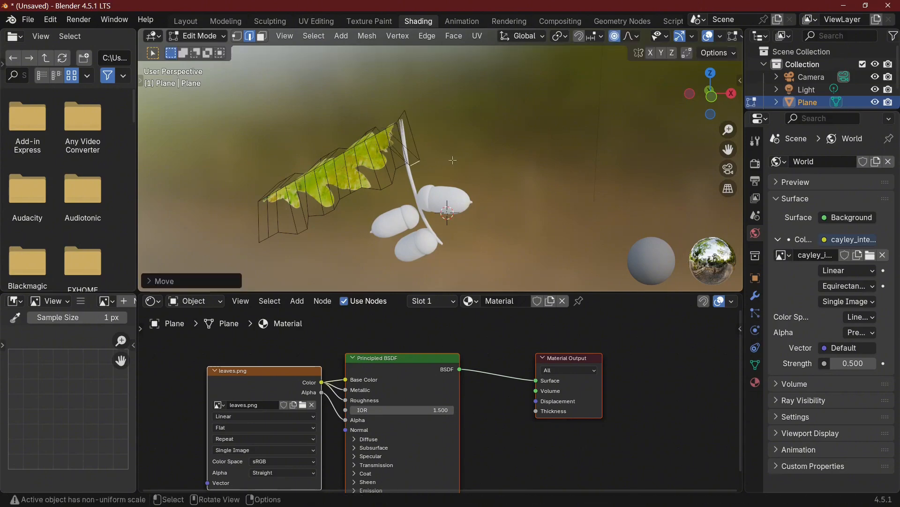
Bend the leaf's end nearest the twig outward and down with smooth proportional editing of about 1.464 m radius, and return to Object Mode
scroll(453, 160, up, 4)
scroll(453, 158, down, 10)
key(o)
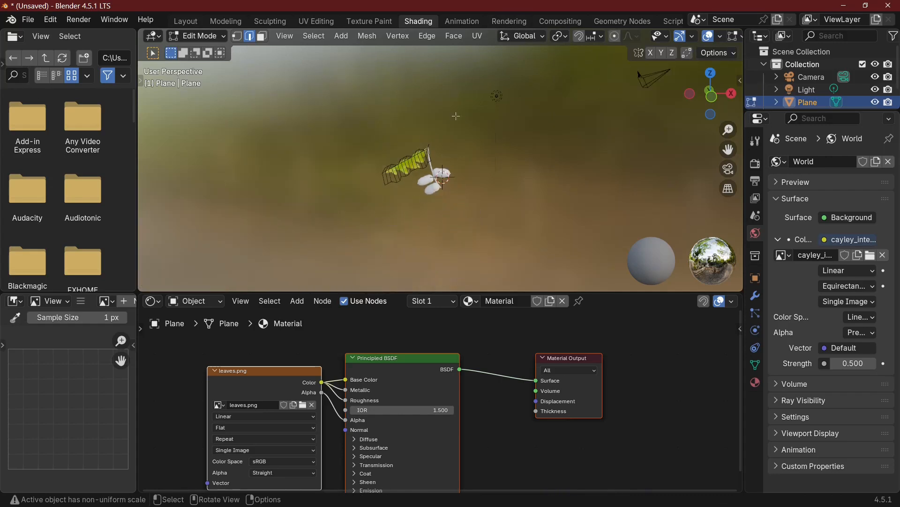
click(615, 37)
scroll(451, 176, up, 7)
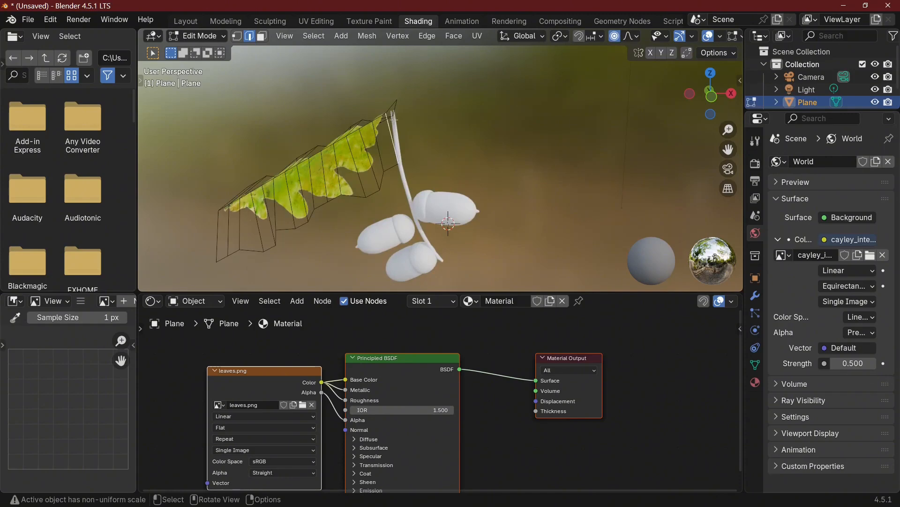
key(g)
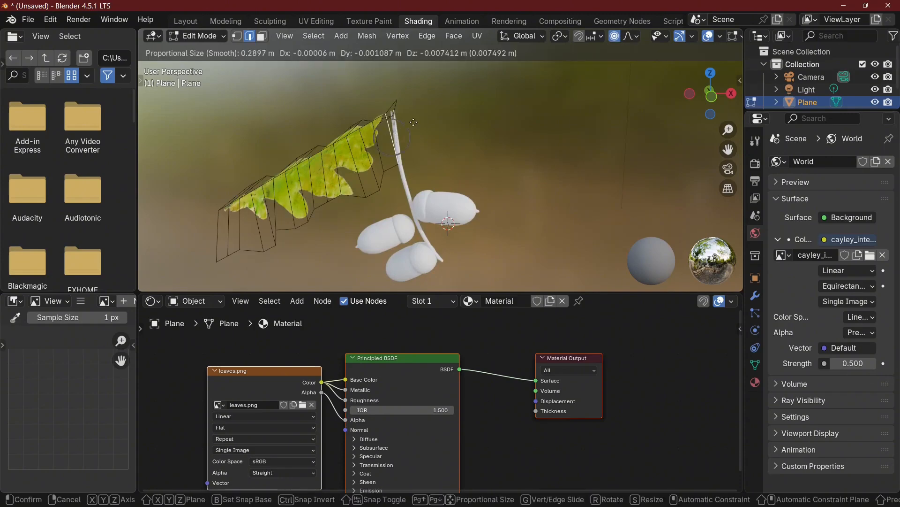
scroll(413, 122, down, 4)
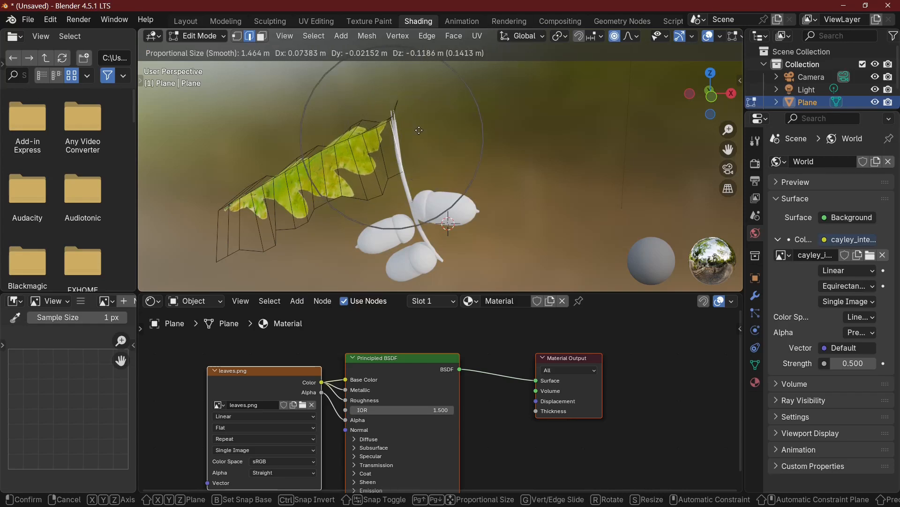
click(426, 154)
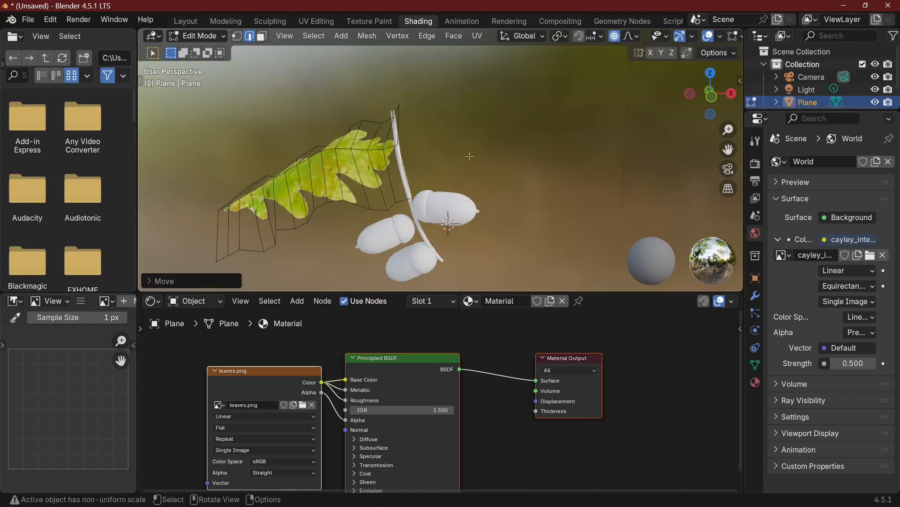
key(Tab)
Move the leaf across to the twig's positive-X side and adjust its depth relative to the acorns
middle_drag(474, 155, 476, 107)
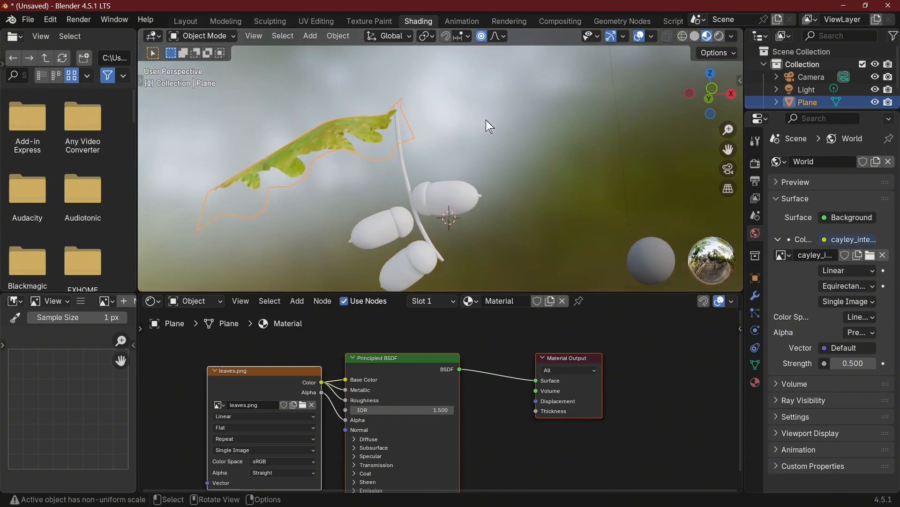
key(g)
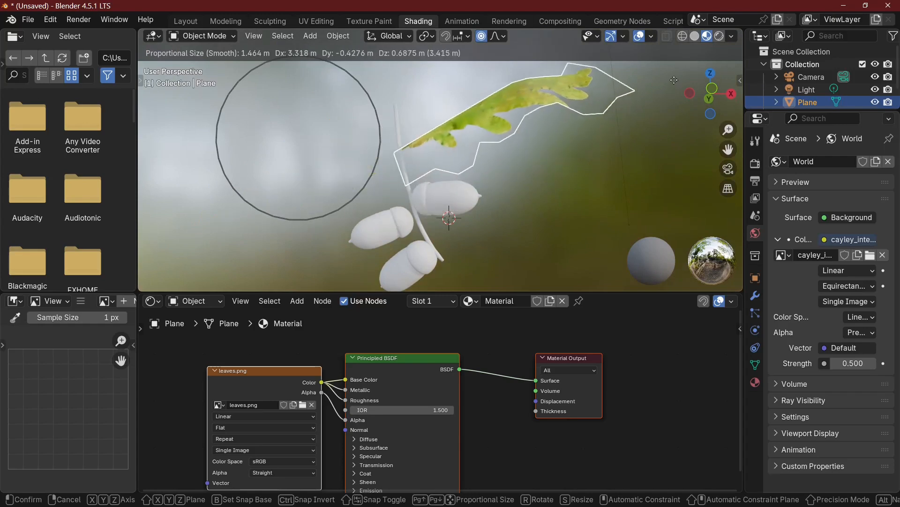
click(661, 92)
middle_drag(579, 109, 604, 271)
key(g)
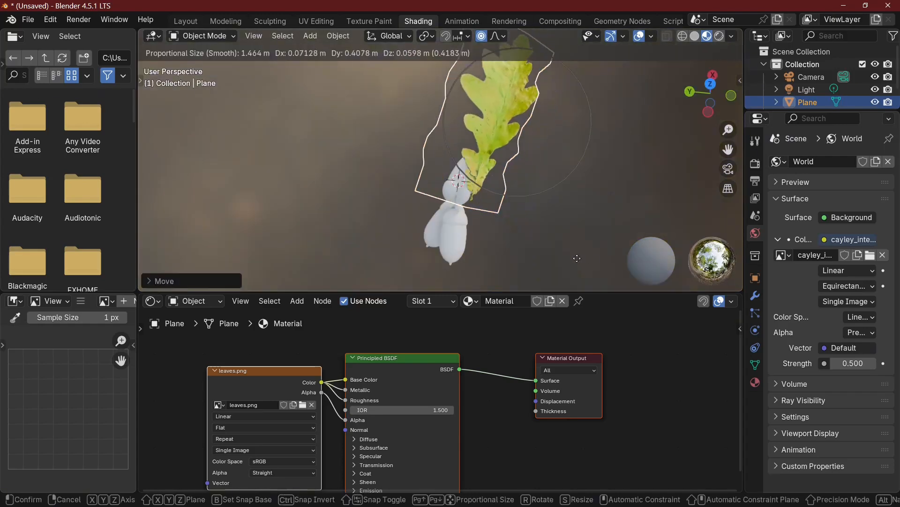
click(568, 257)
Scale the leaf down uniformly to suit the size of the acorns
middle_drag(589, 208, 644, 130)
key(s)
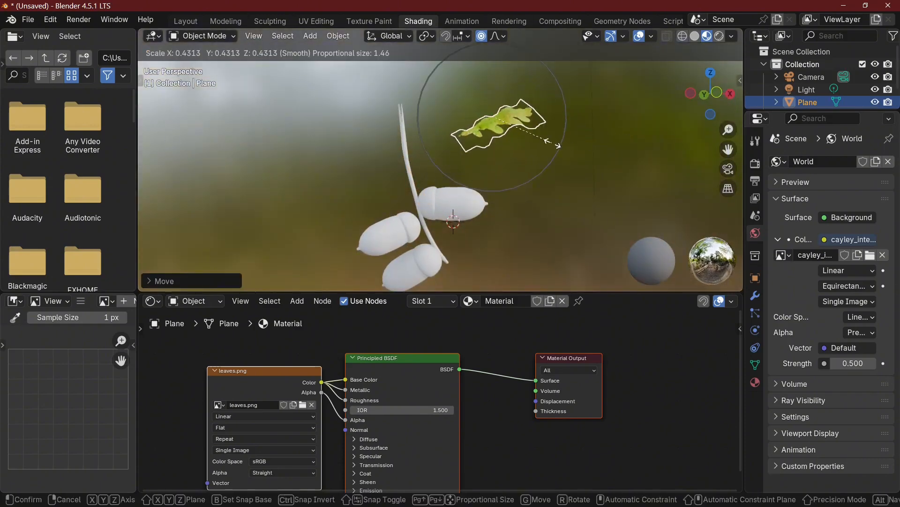
click(577, 142)
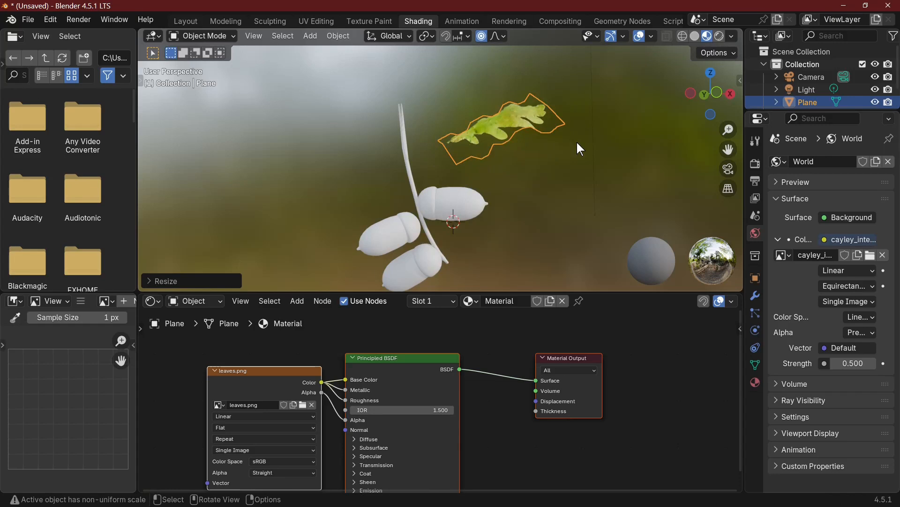
Move the scaled leaf so its narrow end touches the twig just above the uppermost acorn
key(g)
click(538, 168)
middle_drag(539, 168, 679, 205)
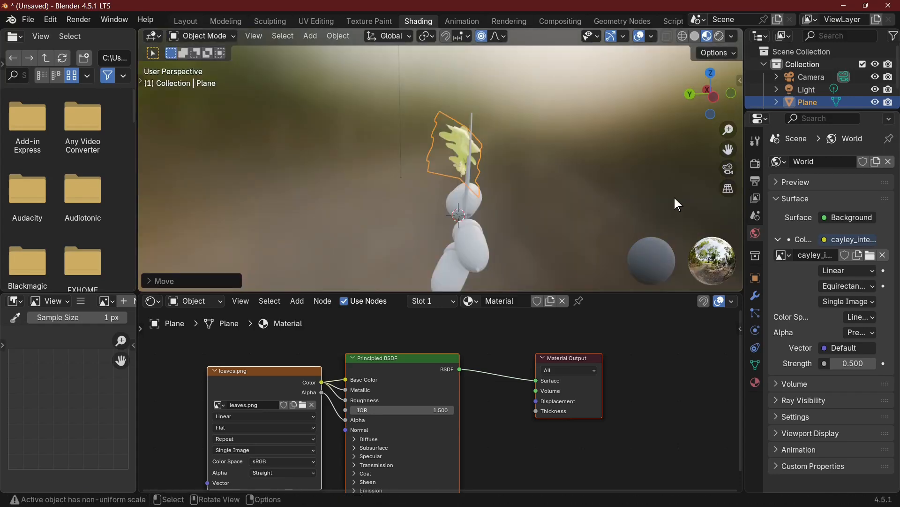
key(g)
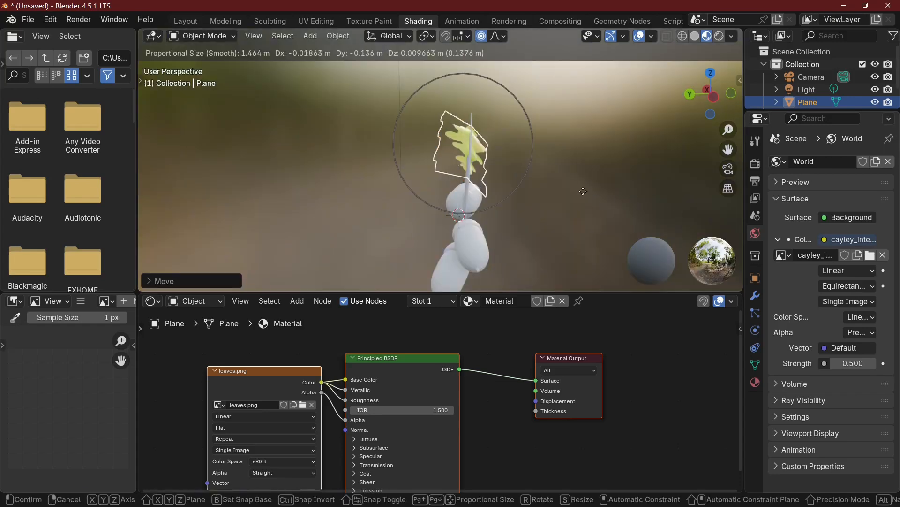
click(516, 183)
middle_drag(515, 183, 437, 167)
scroll(436, 168, up, 5)
key(g)
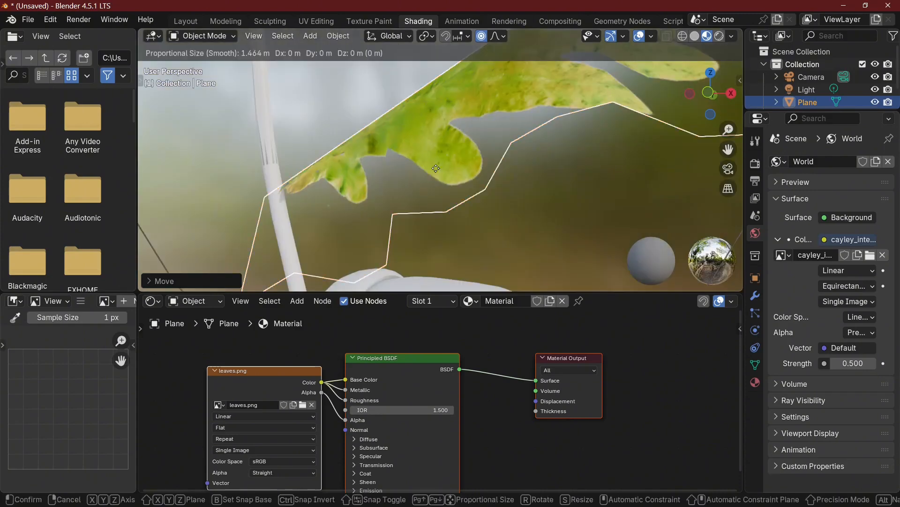
scroll(491, 181, down, 6)
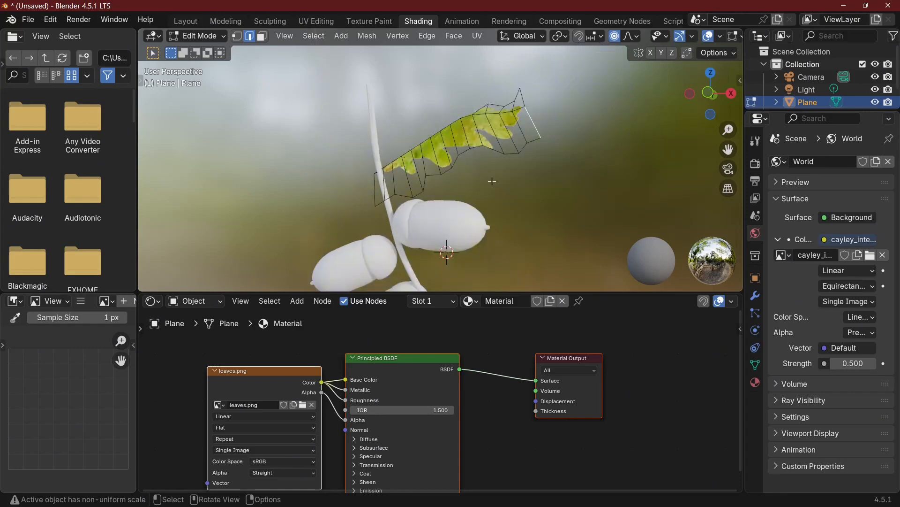
In Edit Mode, duplicate the leaf's far end edge in place, and return to Object Mode
key(shift+d)
right_click(443, 180)
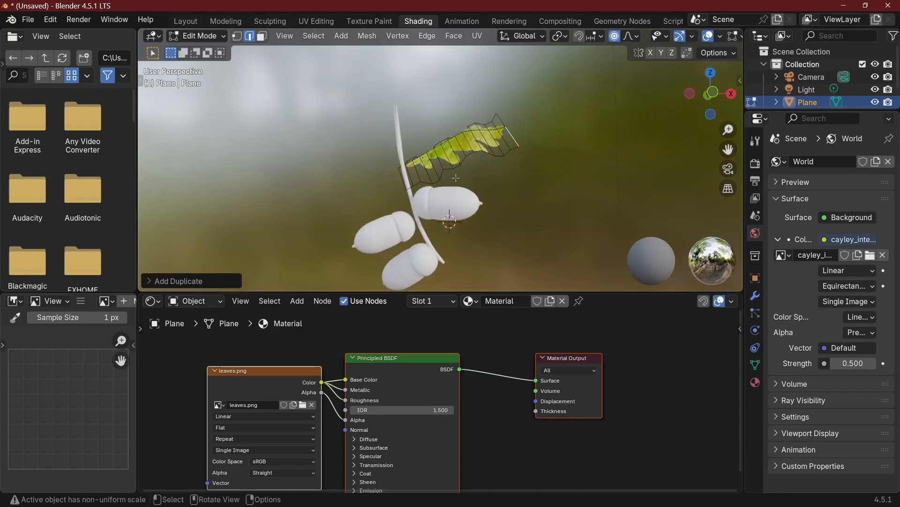
click(463, 165)
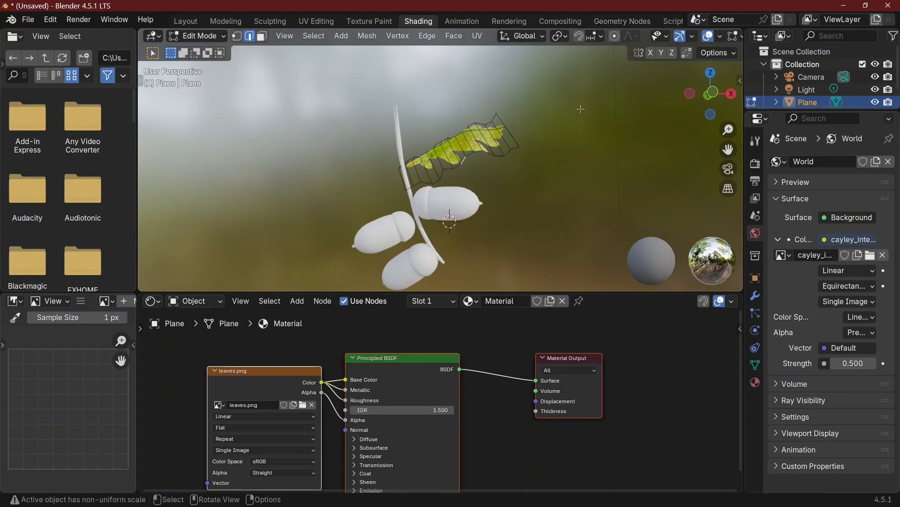
key(Tab)
Duplicate the whole leaf object and rotate the copy around the global Z axis
key(shift+d)
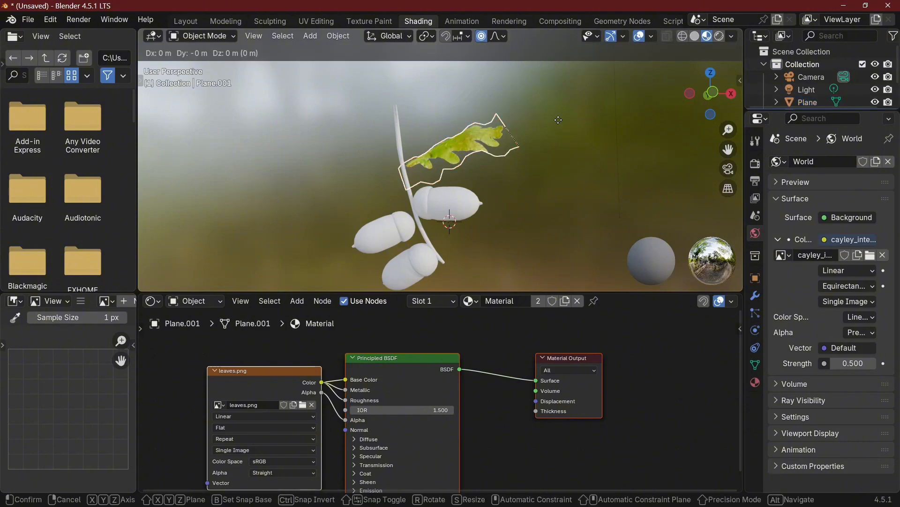
key(r)
click(558, 119)
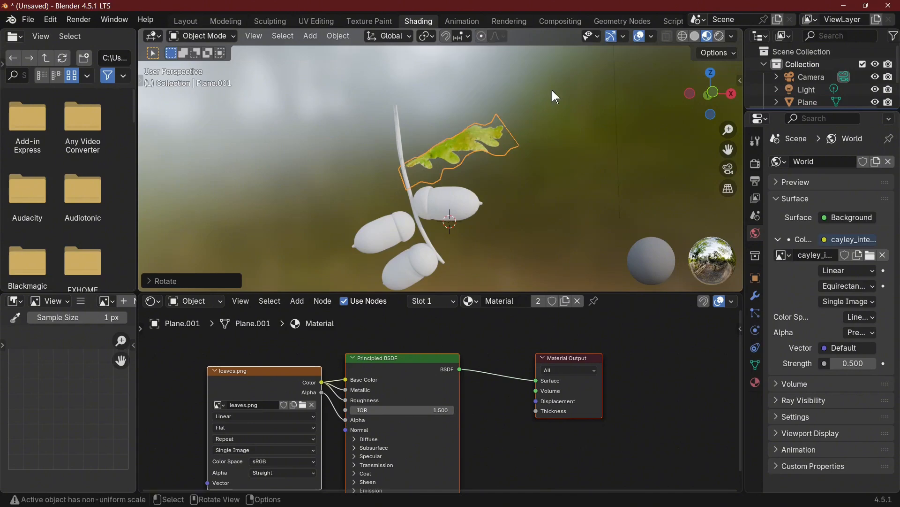
key(r)
key(z)
click(487, 160)
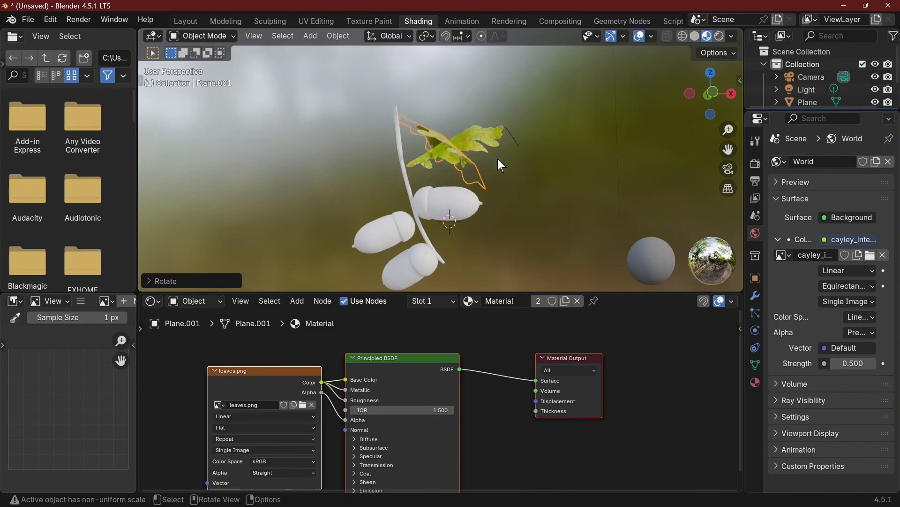
Move the leaf copy to the twig's opposite side and rotate it so its narrow end points up toward the twig
key(g)
click(439, 232)
drag(432, 237, 431, 271)
middle_drag(438, 221, 400, 249)
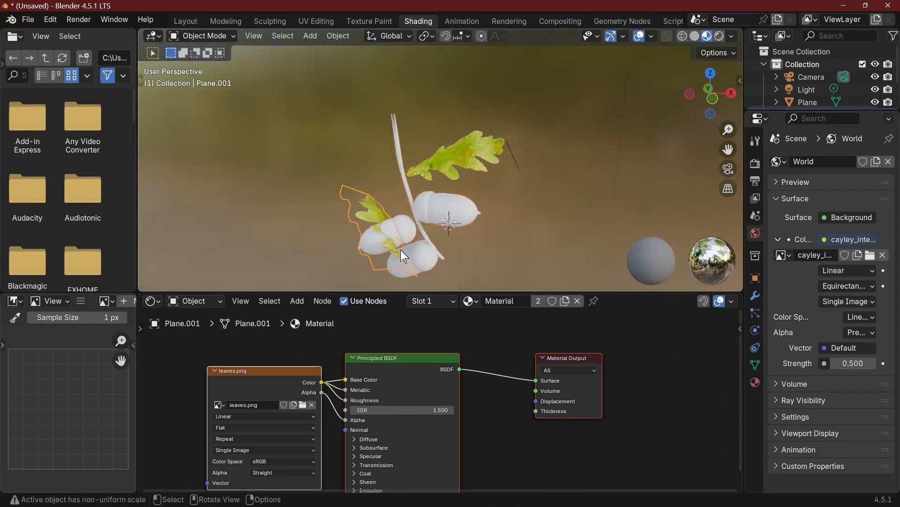
key(g)
click(458, 182)
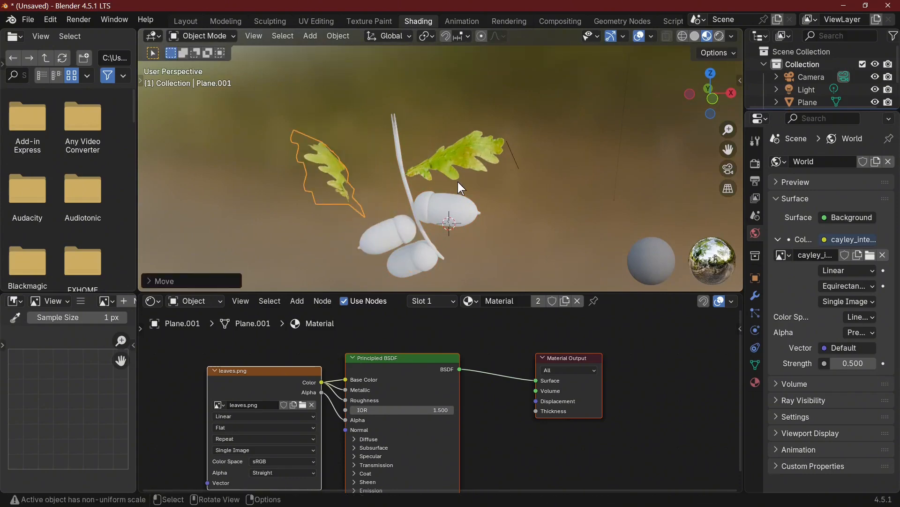
key(r)
click(337, 84)
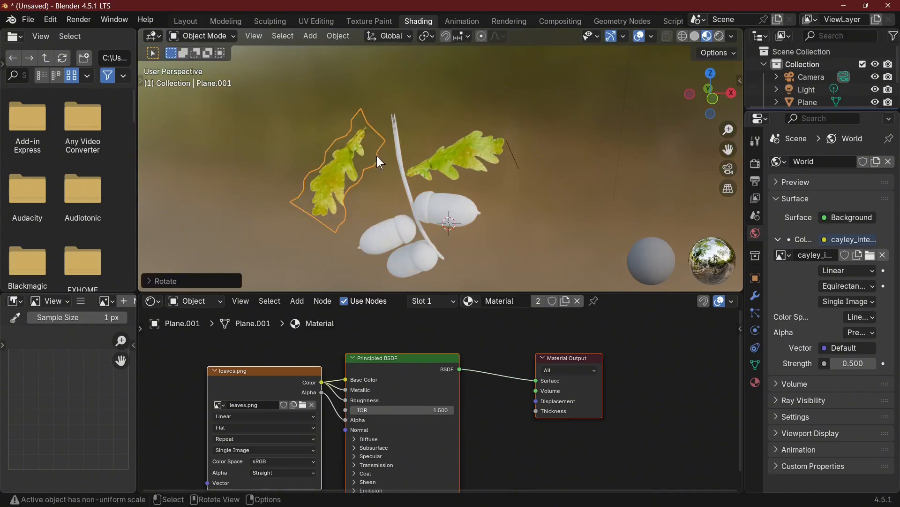
Move the leaf copy down below the lowest acorn, toward the twig's lower end
middle_drag(434, 190, 466, 155)
key(g)
click(579, 37)
scroll(571, 190, down, 1)
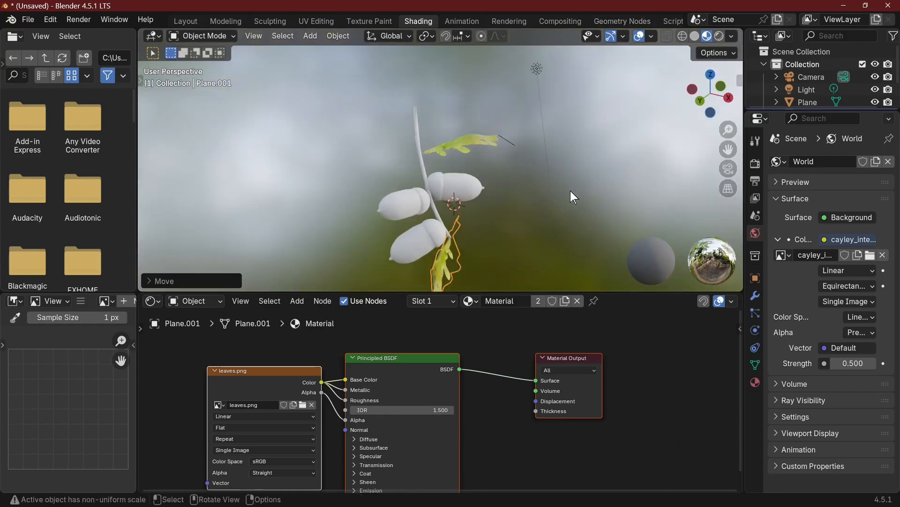
middle_drag(570, 191, 490, 212)
key(g)
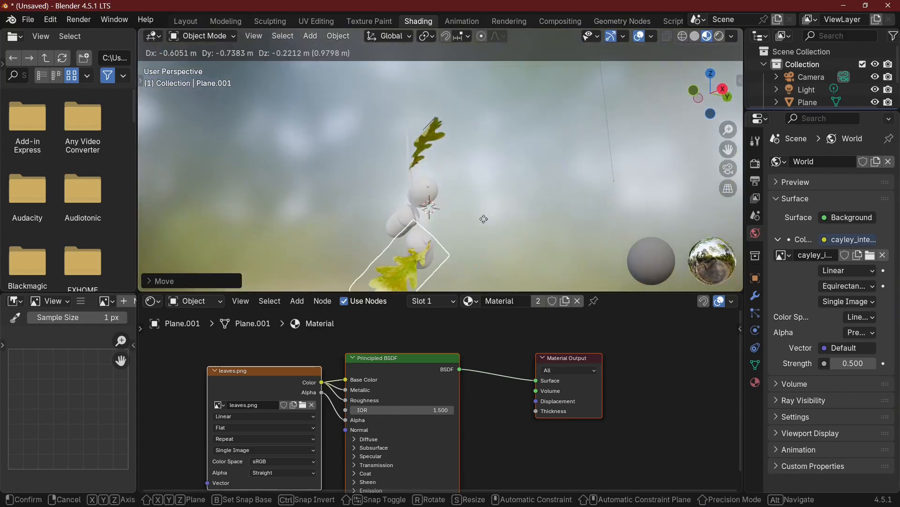
click(482, 217)
Rotate the lower leaf and reposition it so its narrow end meets the twig's lower tip
middle_drag(481, 217, 518, 248)
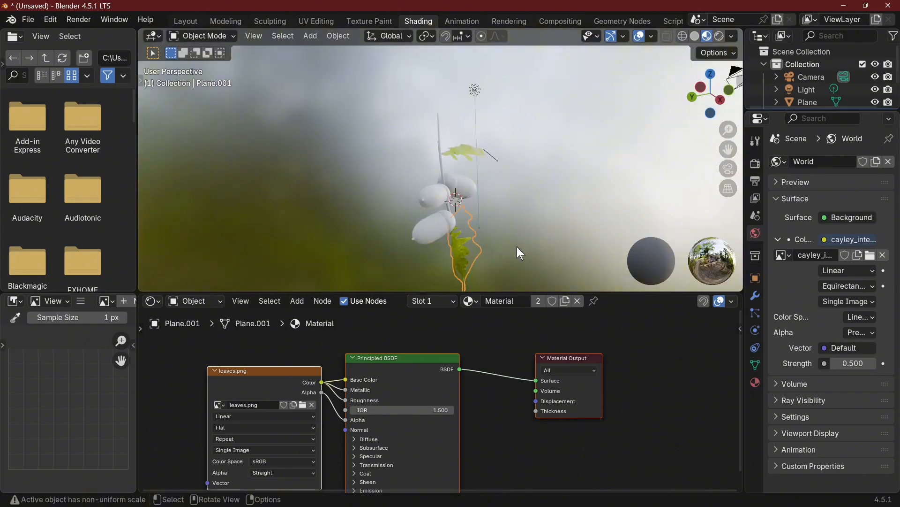
key(r)
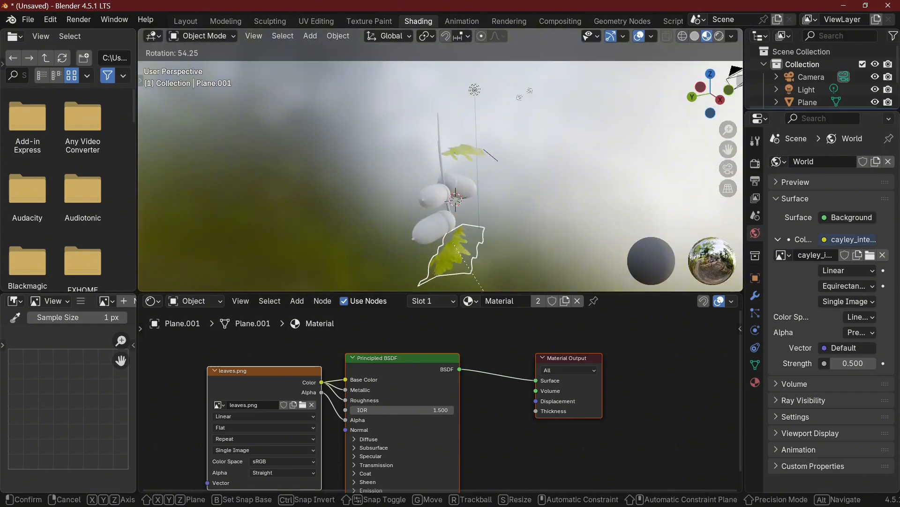
click(493, 222)
middle_drag(493, 223, 398, 256)
key(KP_0)
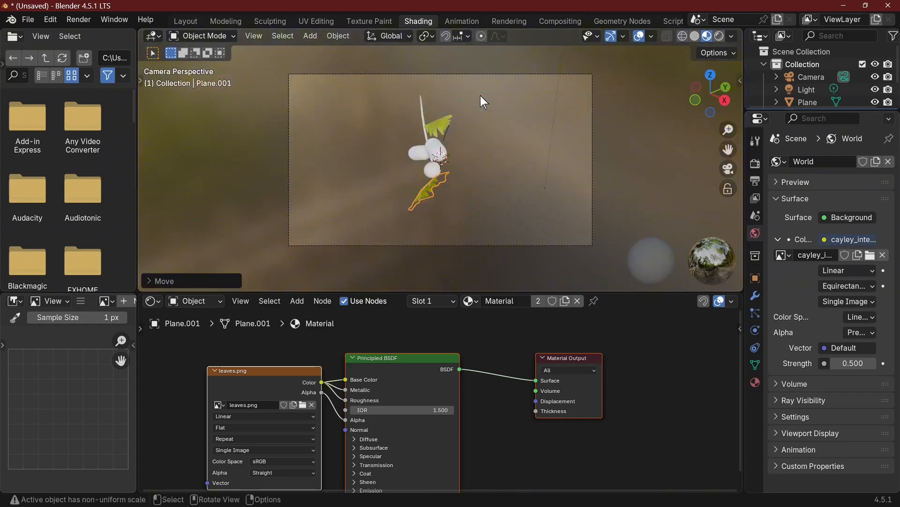
Select both leaves together with the twig and acorns and join them into one object
scroll(538, 182, up, 1)
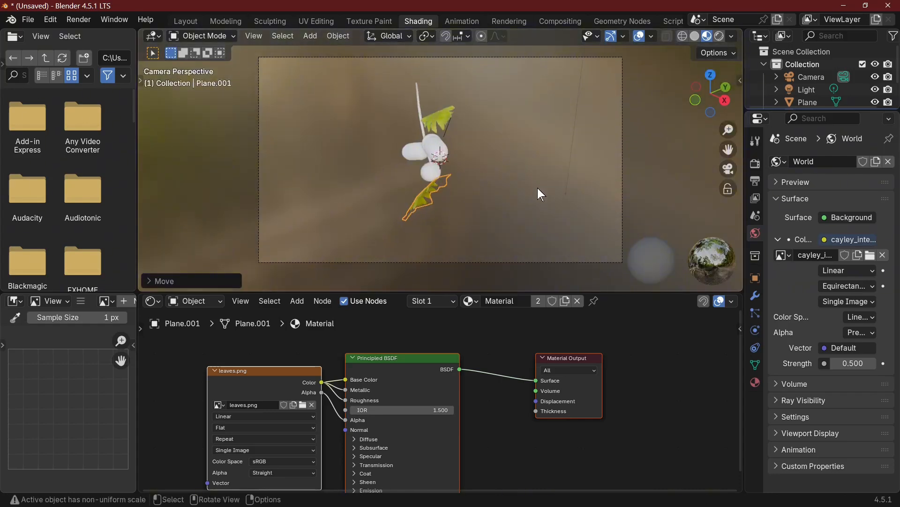
scroll(537, 187, up, 2)
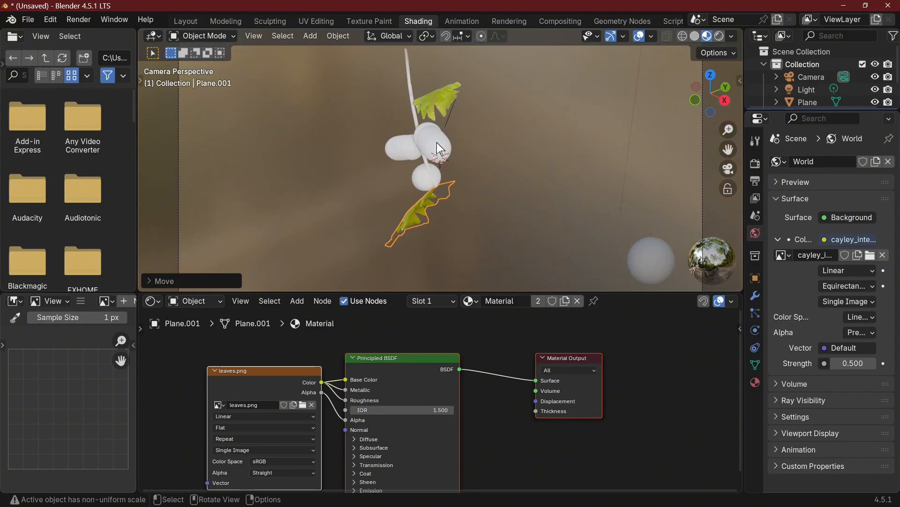
shift+click(424, 181)
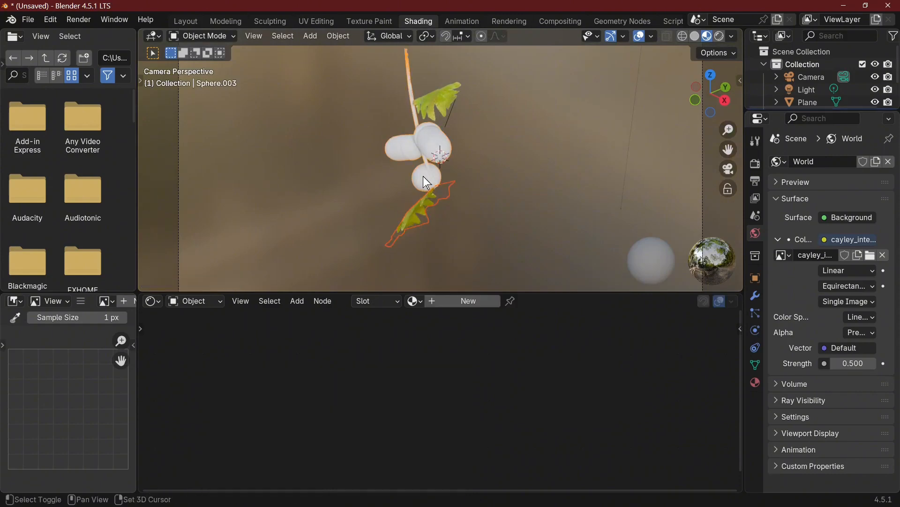
shift+click(454, 81)
right_click(374, 152)
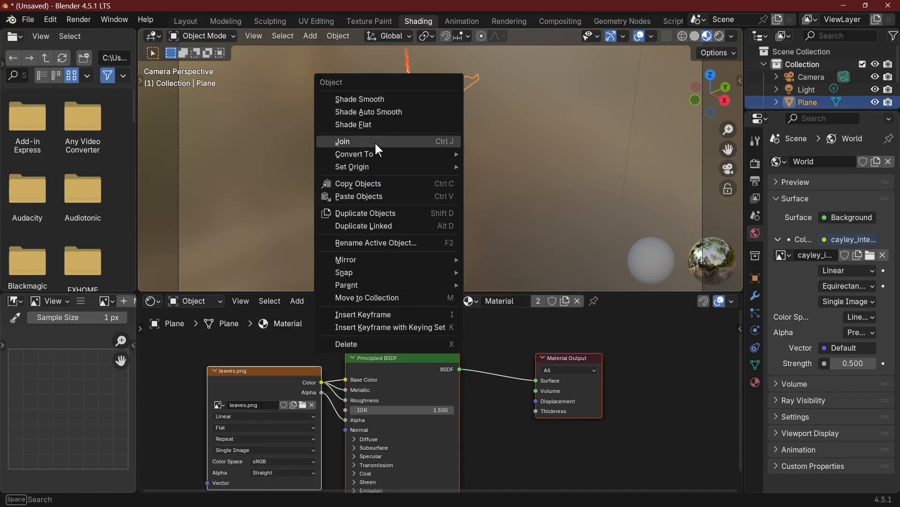
click(375, 142)
Rotate the joined branch slightly in the camera view, and turn it about 67° around the global Z axis
key(r)
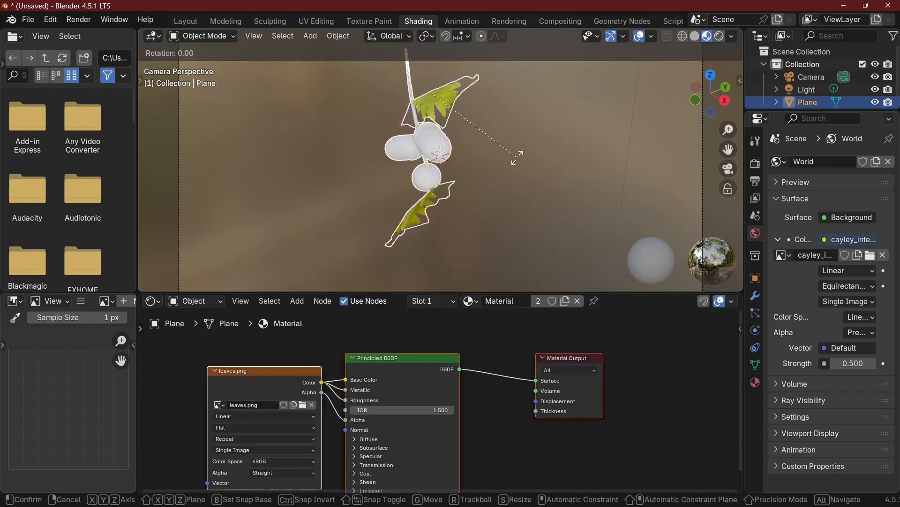
click(514, 158)
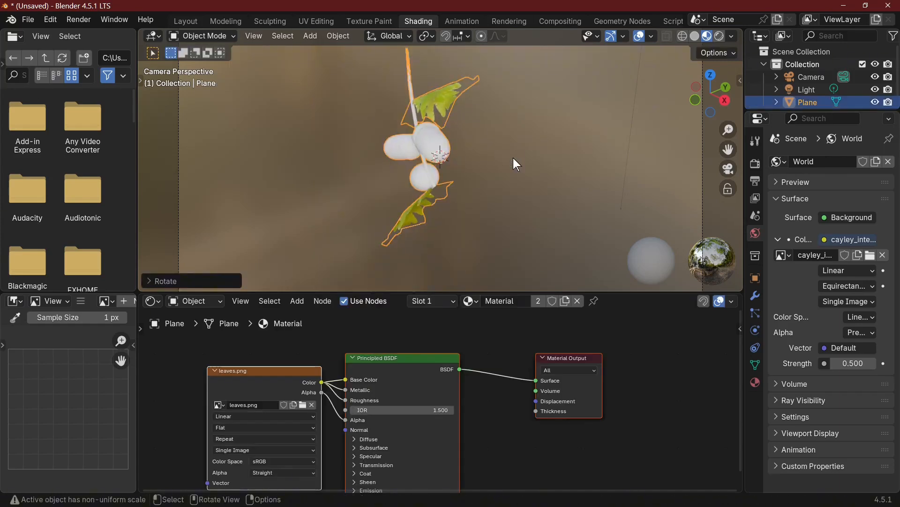
key(r)
key(z)
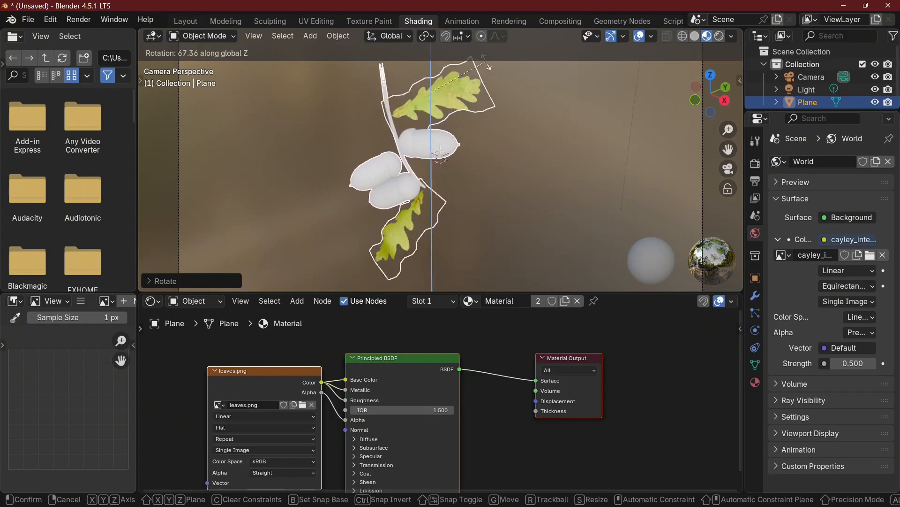
click(489, 69)
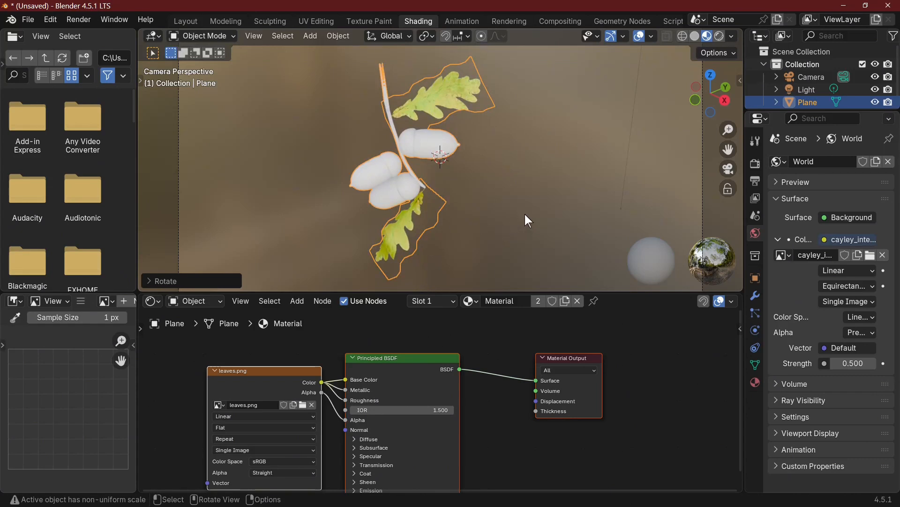
Move the joined branch about 0.99 m, up and slightly sideways within the camera frame
scroll(525, 214, down, 2)
key(g)
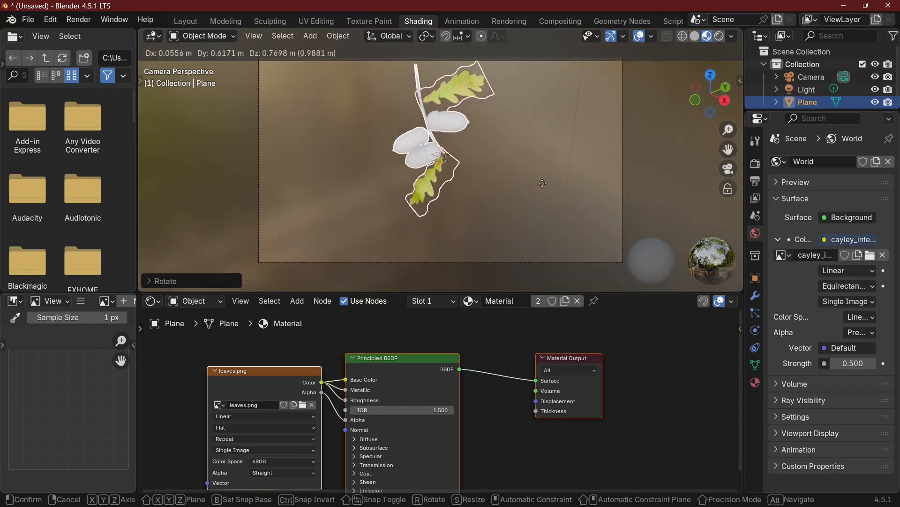
click(433, 73)
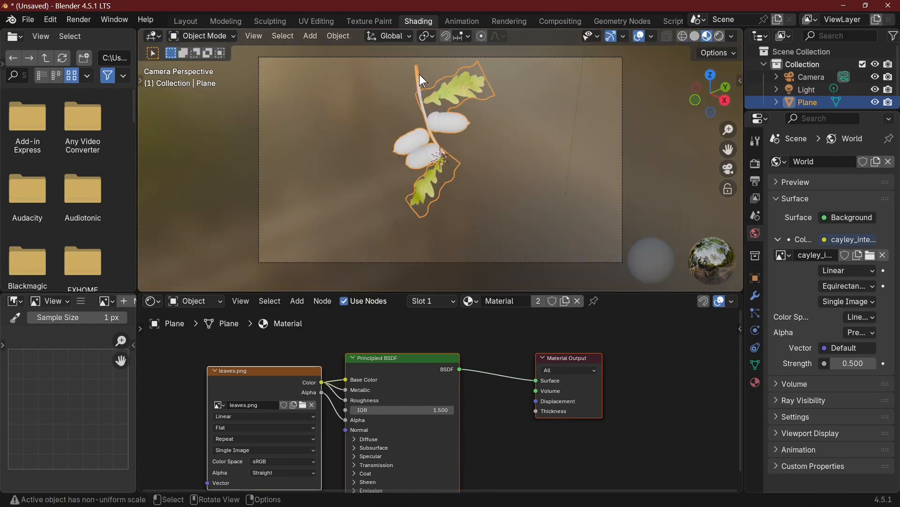
In Edit Mode, select the upper section of the twig above the top leaf and delete its vertices
key(Tab)
drag(402, 53, 430, 80)
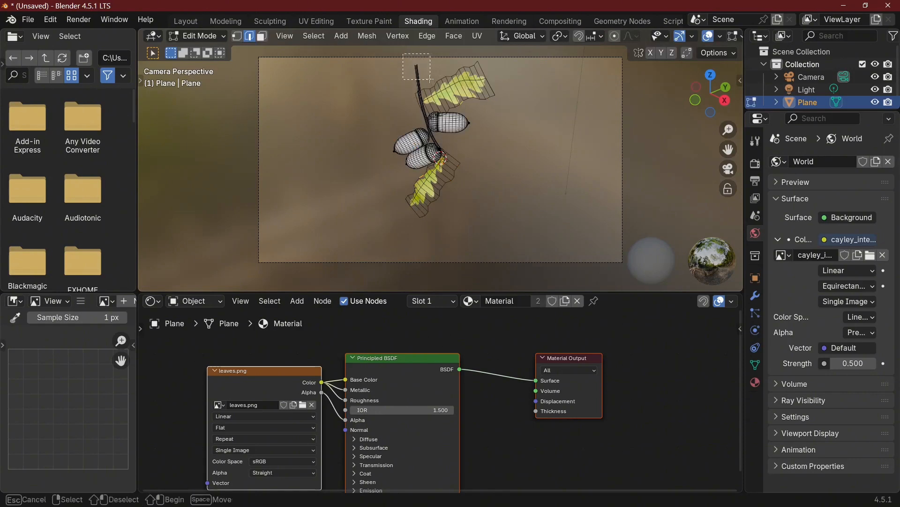
drag(430, 80, 430, 80)
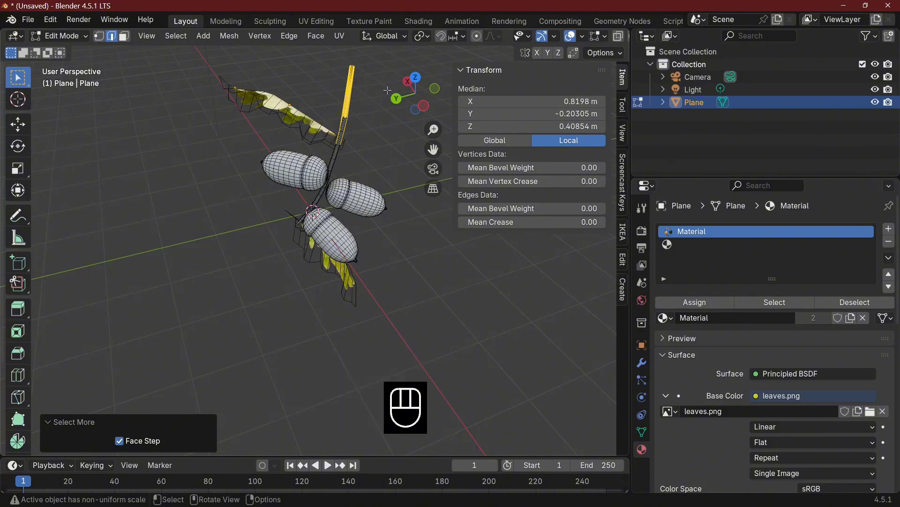
key(x)
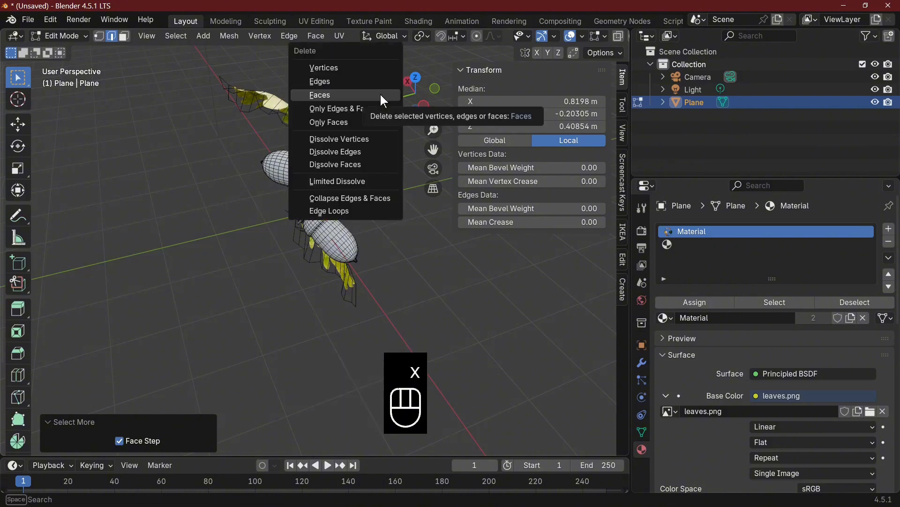
click(354, 66)
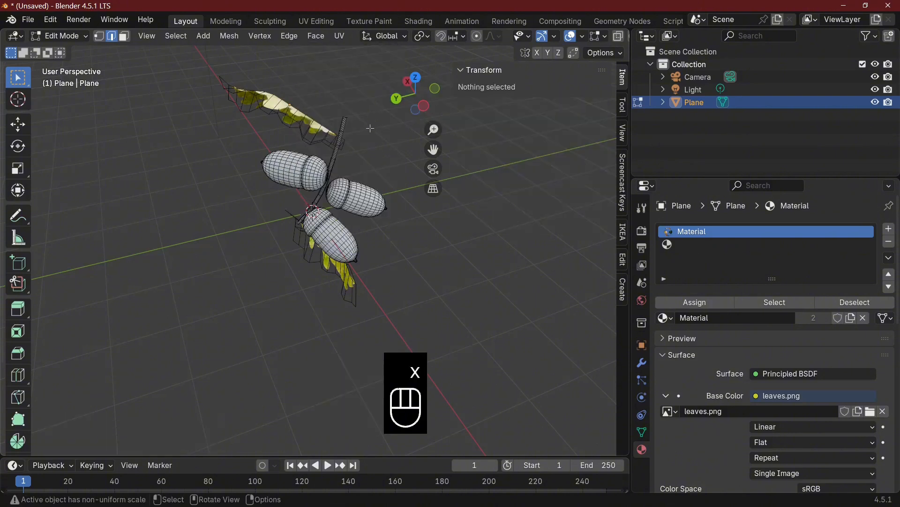
Extrude the twig's cut end upward twice, about 0.65 m and 0.33 m in Z, and return to Object Mode
scroll(368, 125, up, 2)
shift+middle_drag(368, 126, 284, 301)
drag(245, 227, 297, 263)
key(KP_1)
key(KP_0)
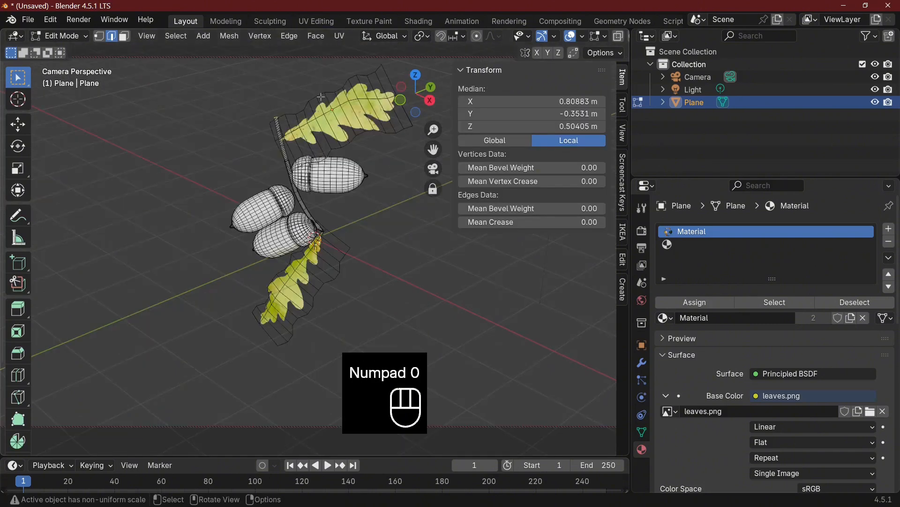
key(e)
click(316, 35)
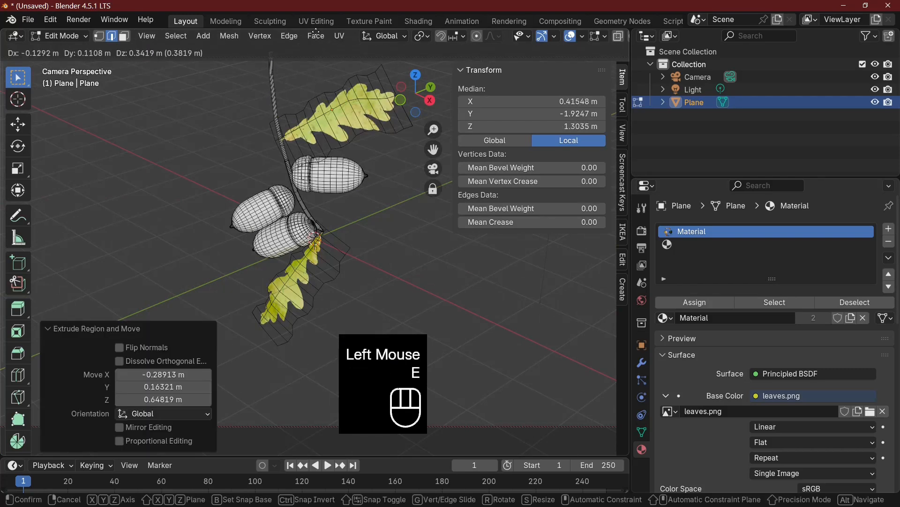
click(315, 34)
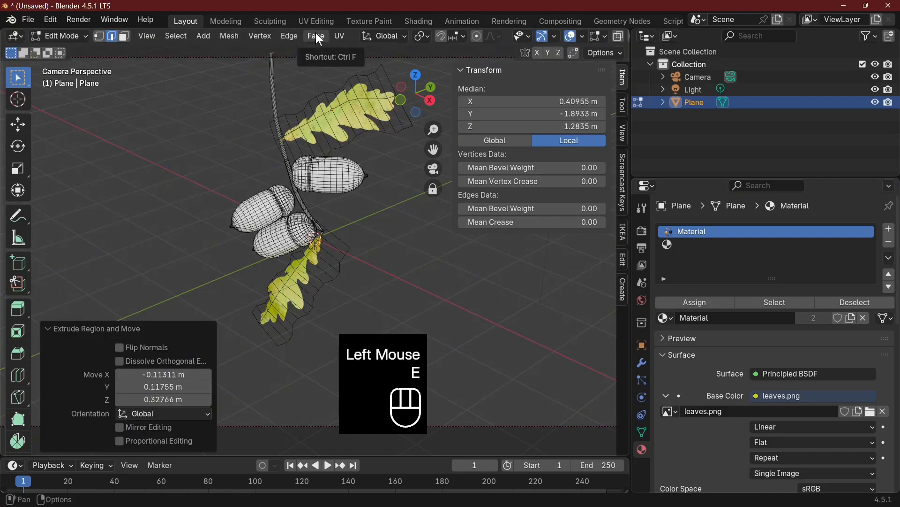
key(Tab)
With the camera locked to the view, orbit and zoom the camera until the branch fills the frame's height
scroll(389, 206, down, 1)
middle_drag(390, 206, 368, 151)
key(KP_0)
key(KP_0)
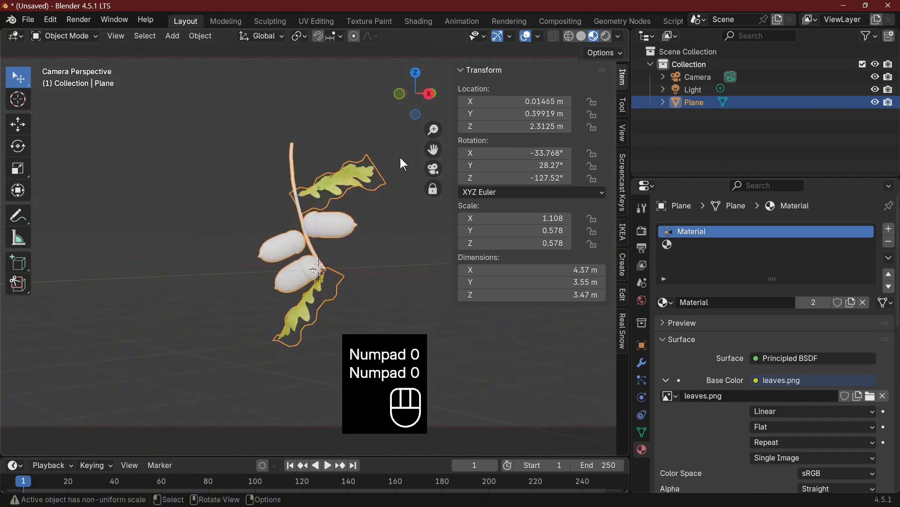
scroll(366, 244, down, 2)
scroll(365, 240, up, 4)
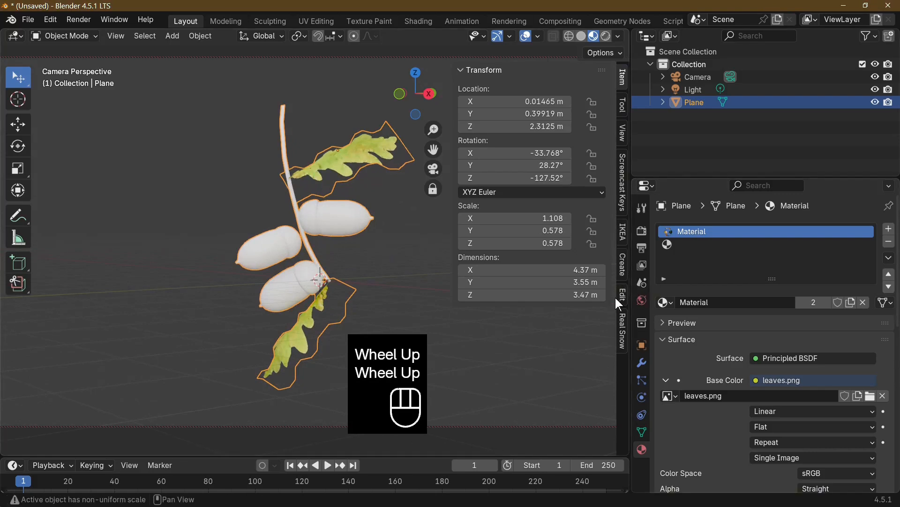
click(624, 135)
scroll(371, 265, up, 2)
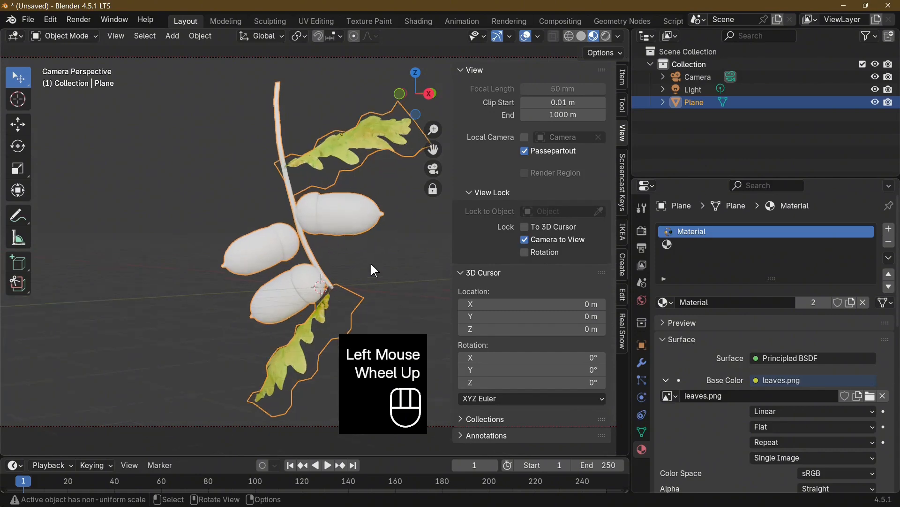
scroll(371, 266, down, 1)
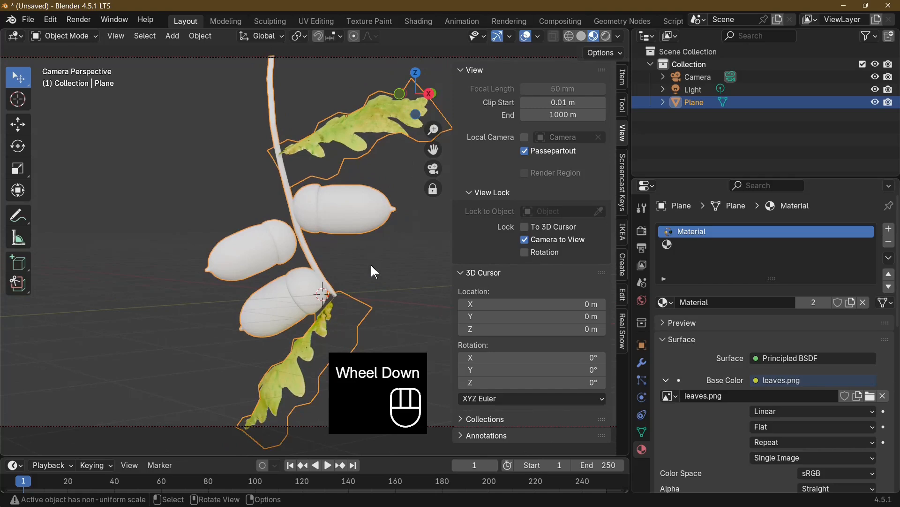
Raise the branch about 0.37 m in the camera frame and turn off Camera to View
key(g)
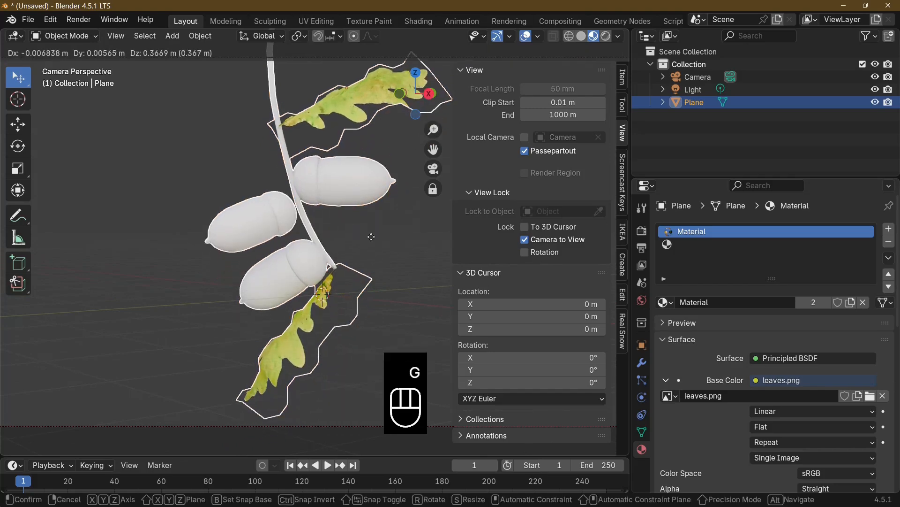
click(375, 245)
key(Tab)
key(Tab)
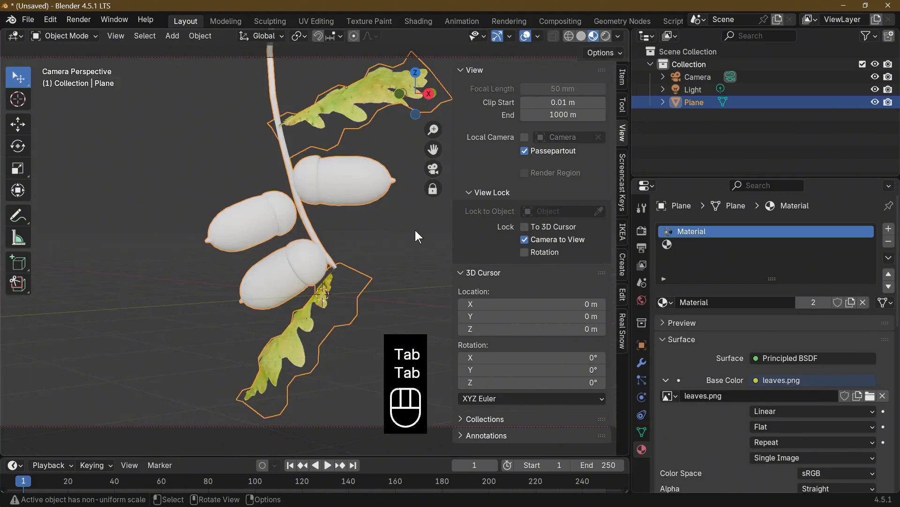
click(524, 240)
scroll(323, 285, down, 2)
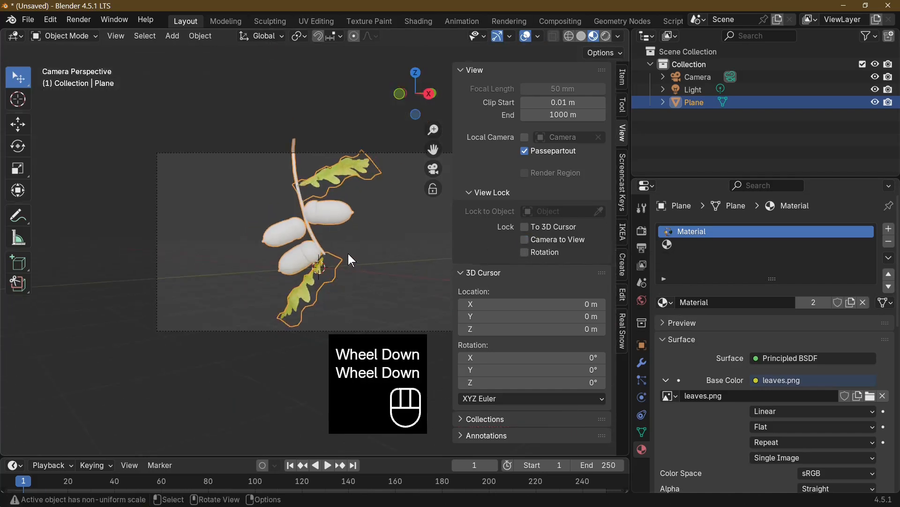
Switch the viewport to Rendered shading from an angle that shows the whole branch
middle_drag(348, 254, 364, 266)
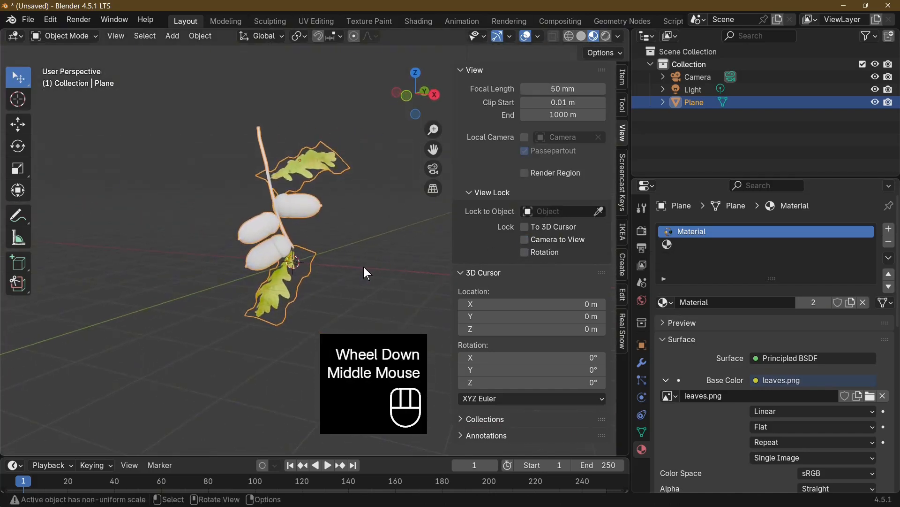
scroll(364, 266, up, 1)
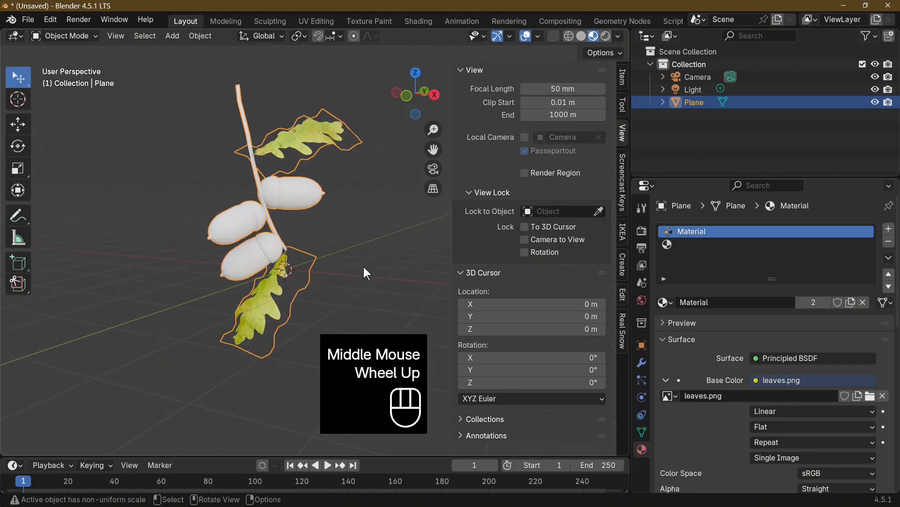
click(608, 37)
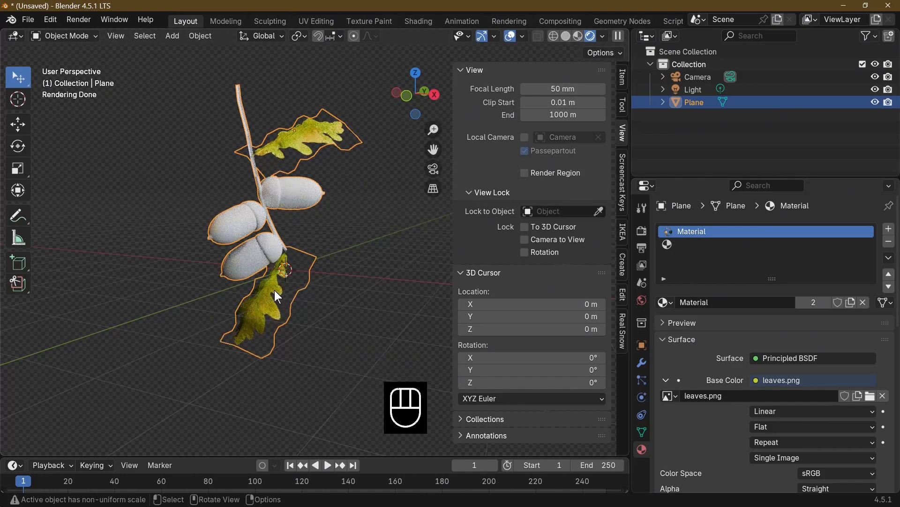
Shift the branch about 0.05 m in X and 0.02 m in Y, and view it from the front
click(260, 257)
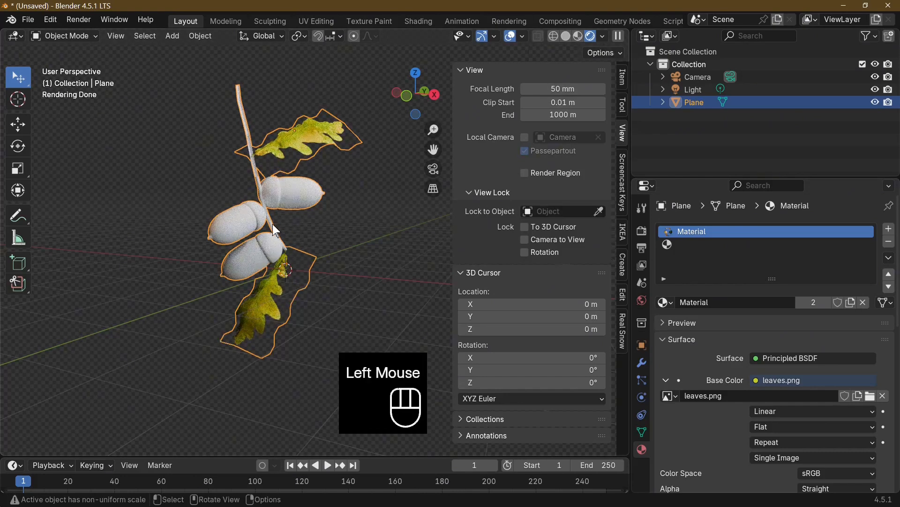
drag(273, 225, 276, 226)
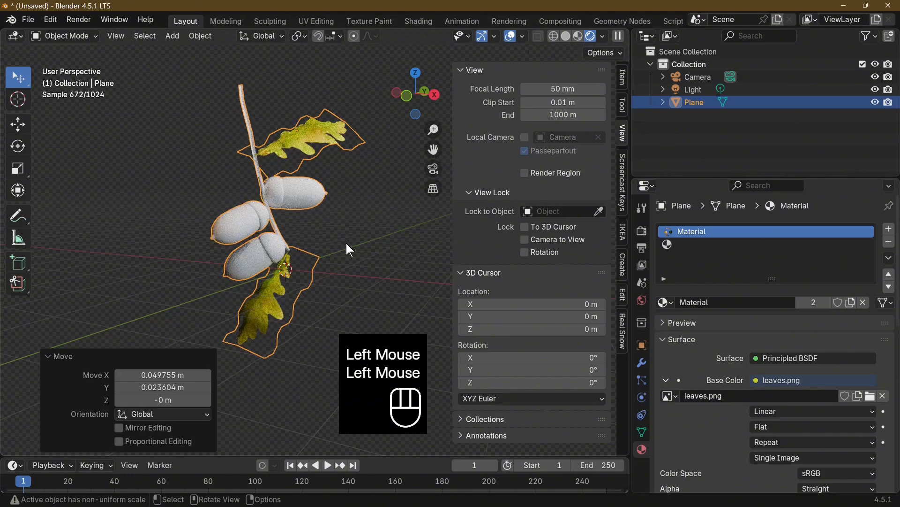
key(KP_1)
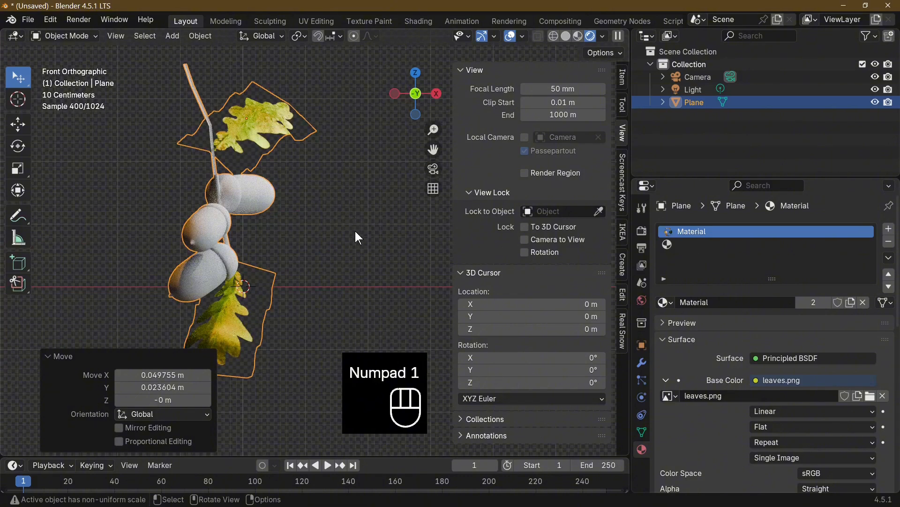
Check the branch's framing through the camera, close enough to judge the acorns and leaves
middle_click(356, 236)
key(KP_0)
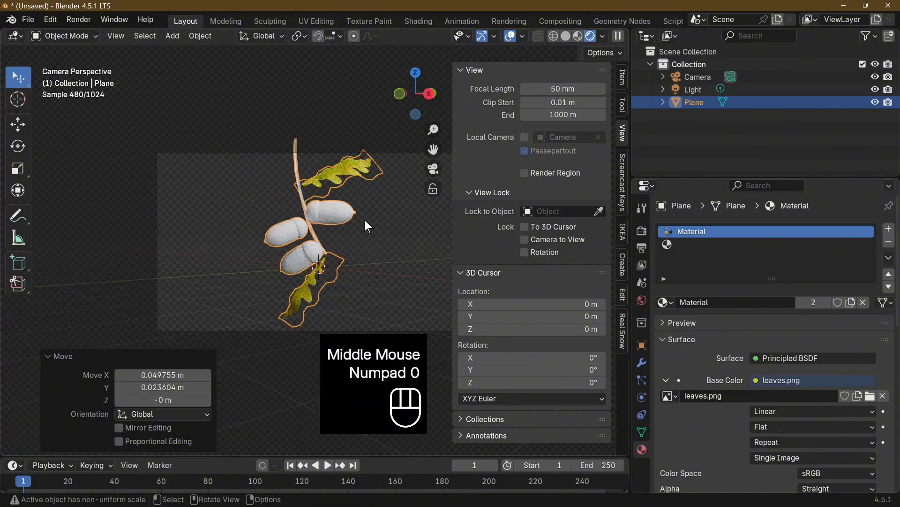
scroll(361, 244, up, 1)
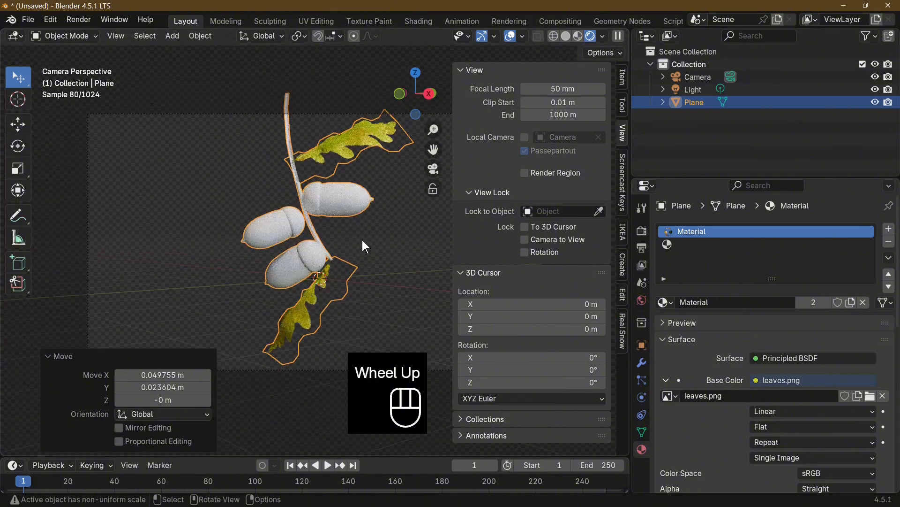
In the UV Editing workspace, select the branch's entire mesh and separate it into its loose parts
click(319, 21)
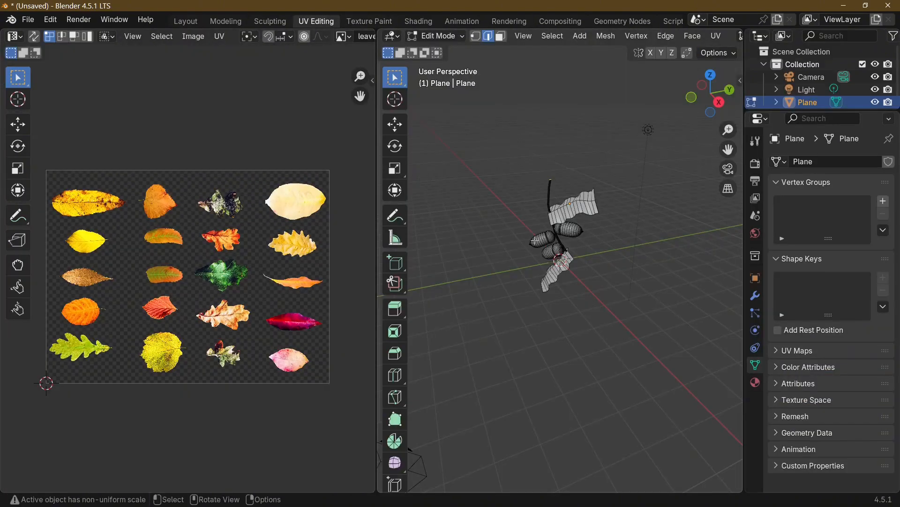
middle_drag(510, 345, 563, 324)
scroll(597, 305, up, 5)
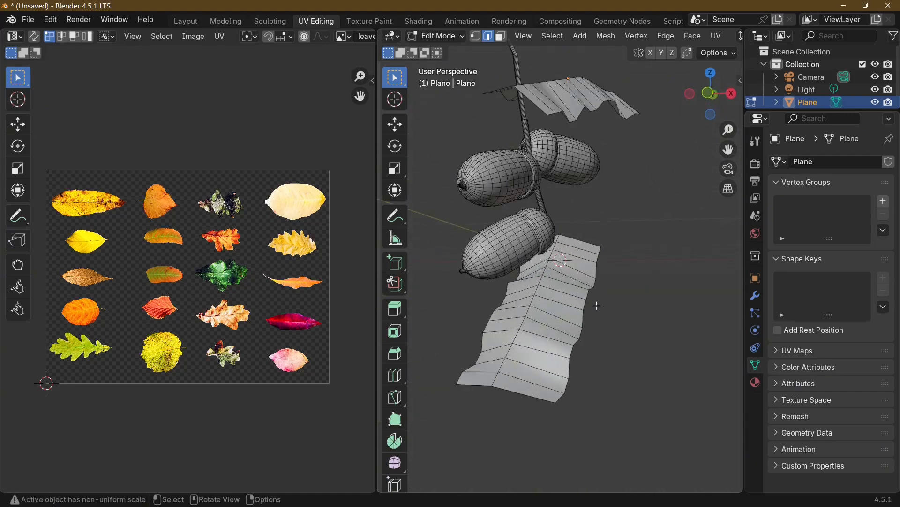
key(a)
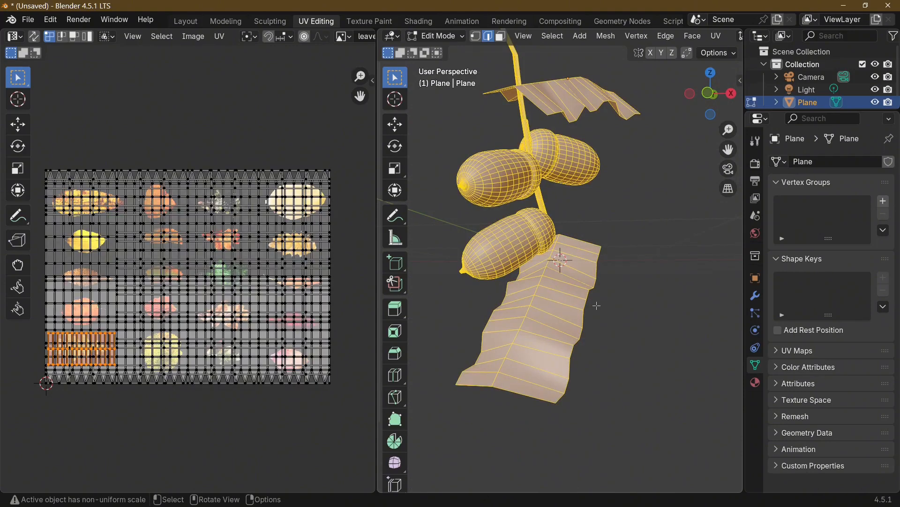
key(p)
click(597, 306)
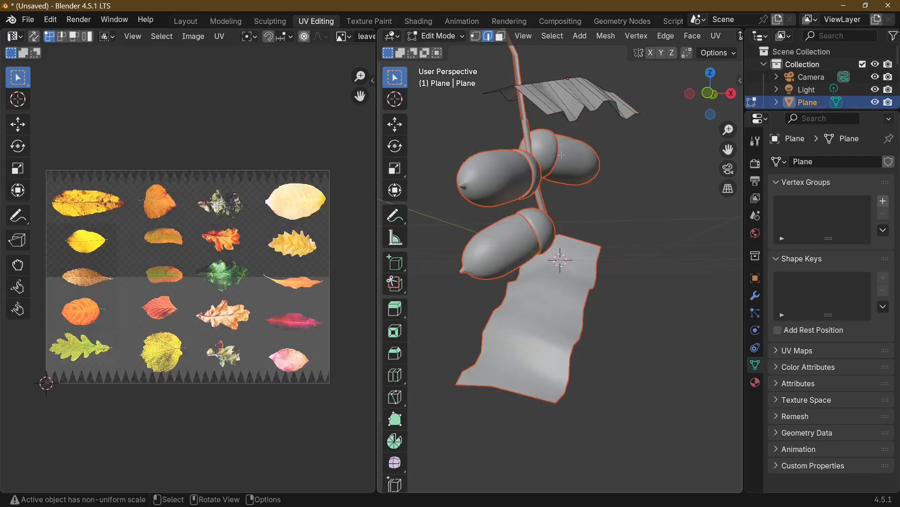
View the separated parts with all three acorns spread out, show the material settings and switch the 3D view to Material Preview shading
key(KP_1)
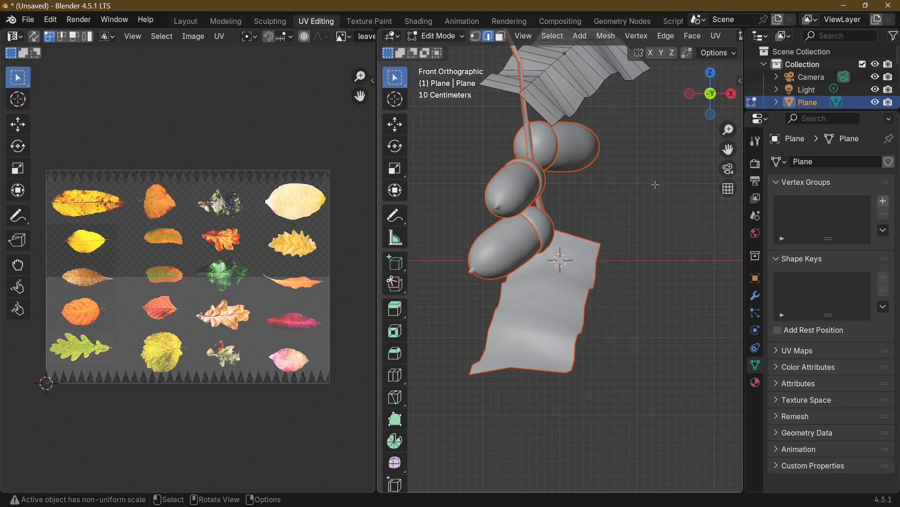
middle_drag(656, 184, 553, 201)
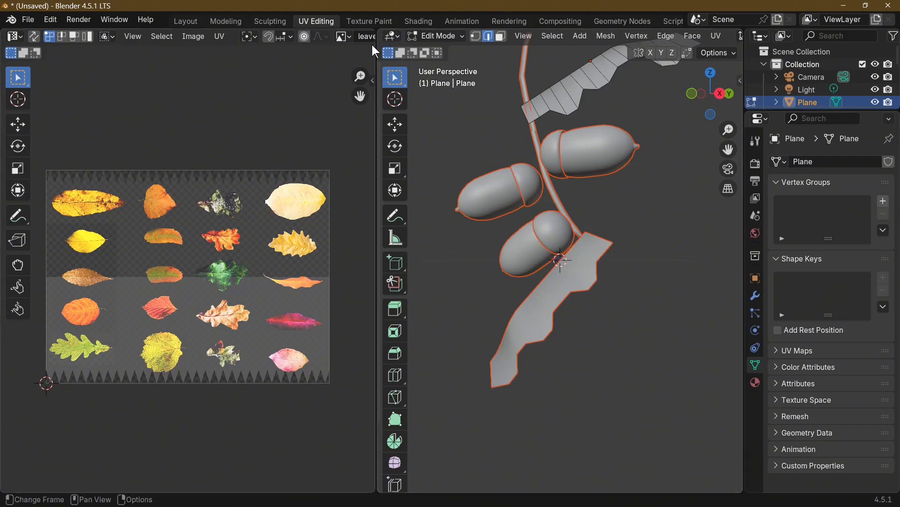
click(757, 381)
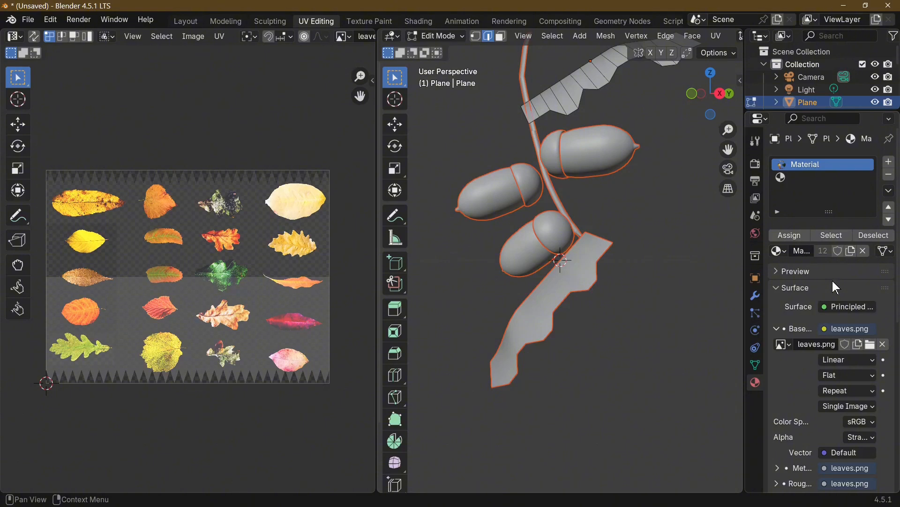
scroll(656, 36, down, 10)
click(708, 36)
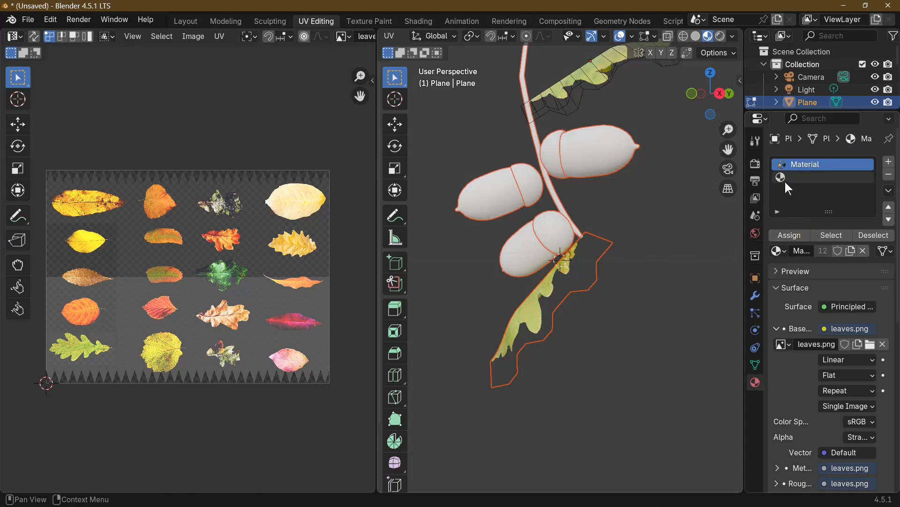
Leave Edit Mode and remove the leaf material from the lowest acorn's cup and nut, including the cup's empty material slot
key(Tab)
click(545, 237)
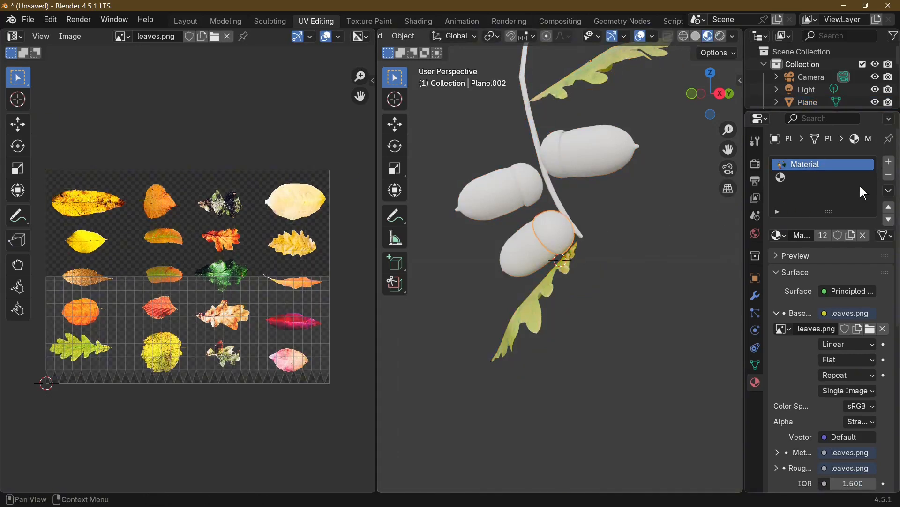
click(889, 175)
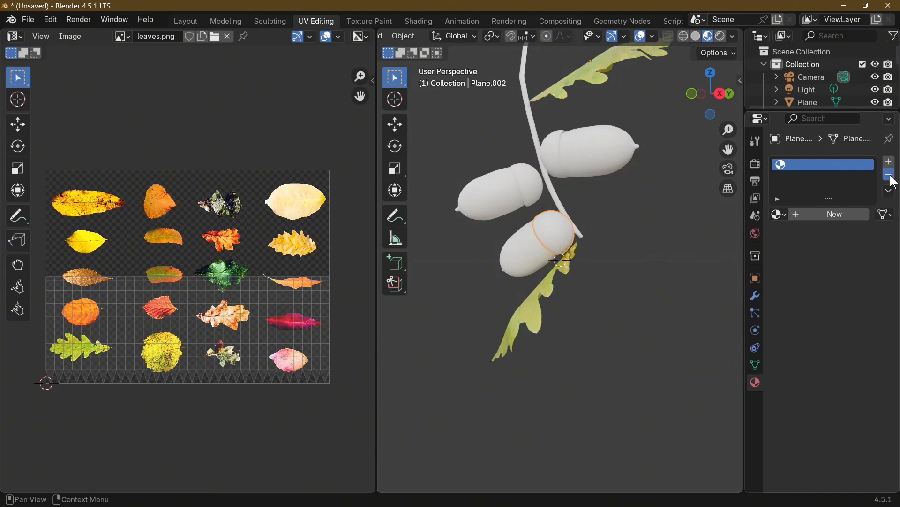
click(890, 176)
click(524, 250)
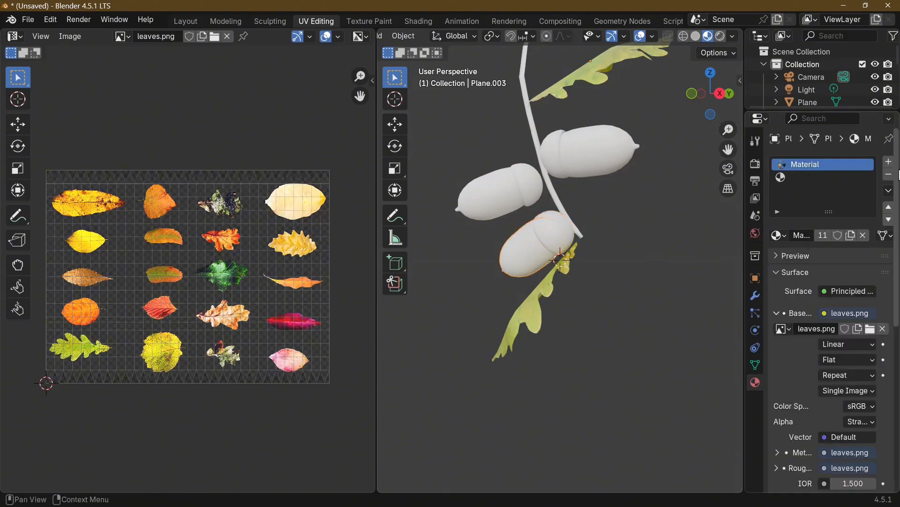
click(890, 175)
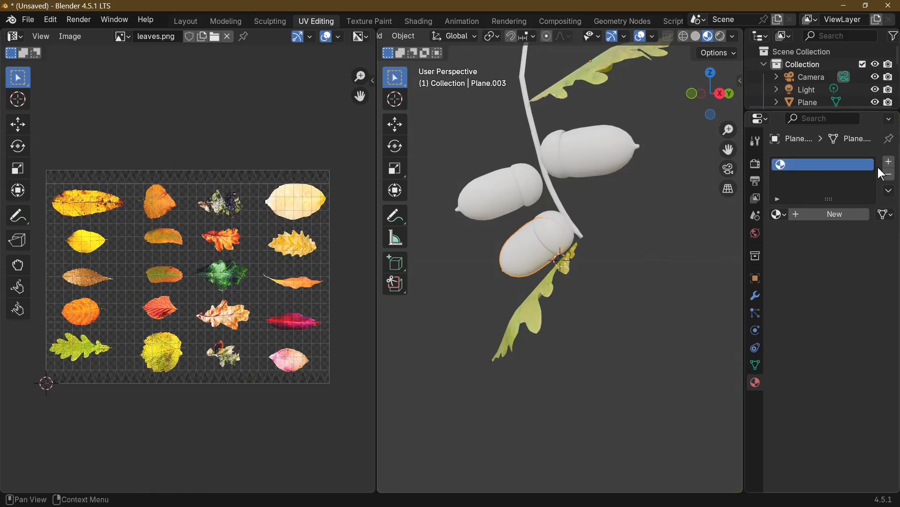
Remove the leaf material from the middle acorn's nut and cup
shift+click(488, 202)
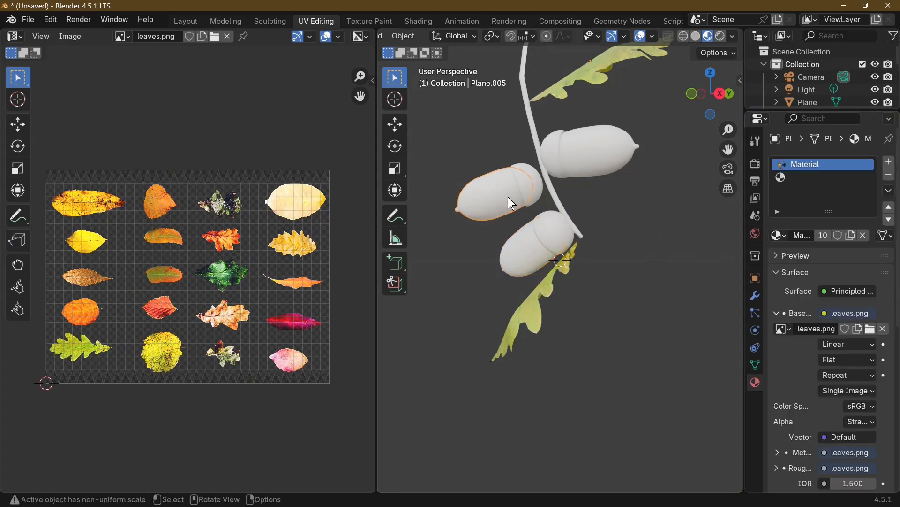
click(890, 175)
click(532, 178)
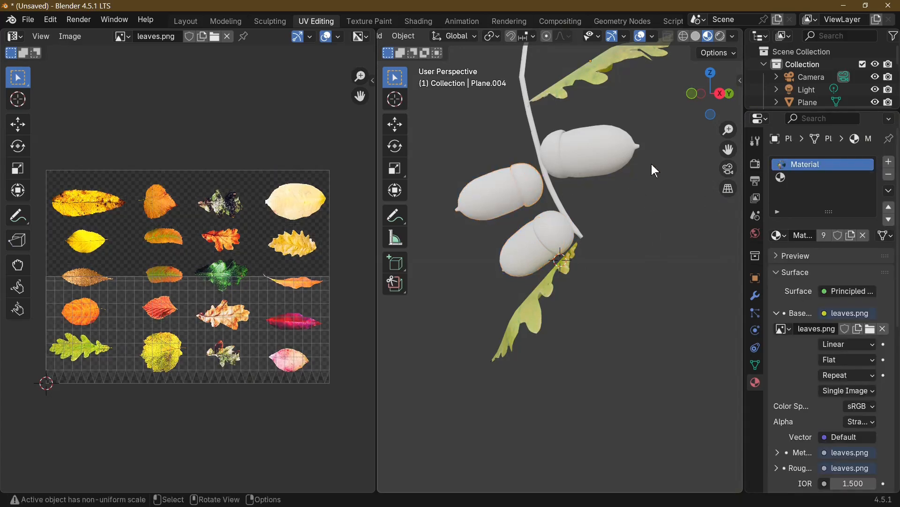
click(889, 175)
Remove the leaf material from the uppermost acorn and the twig
click(573, 154)
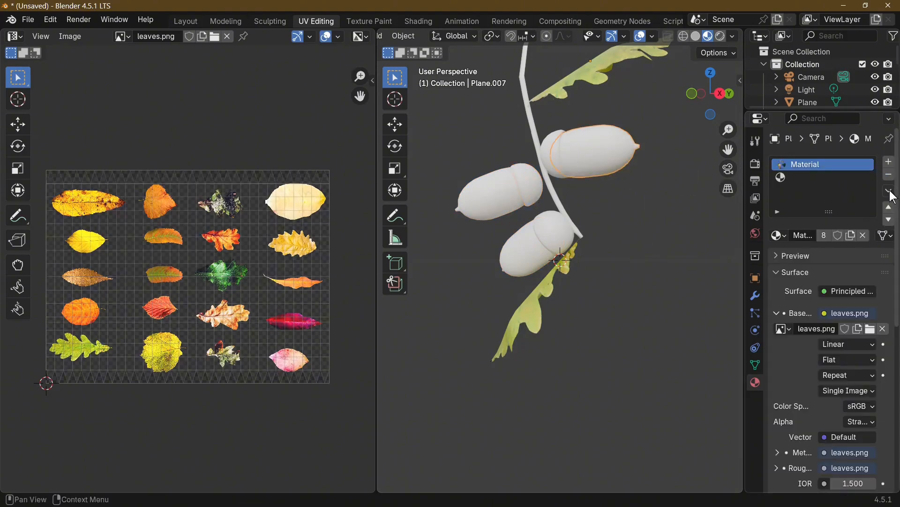
click(890, 176)
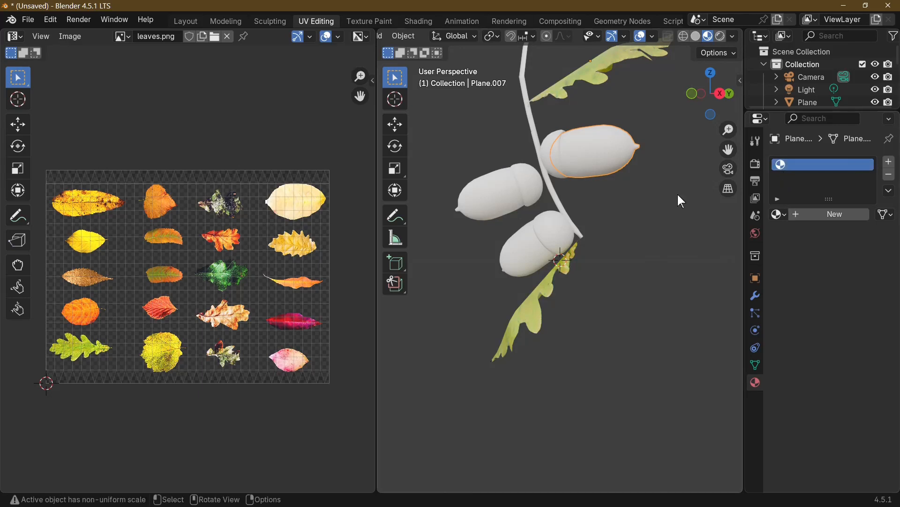
click(582, 207)
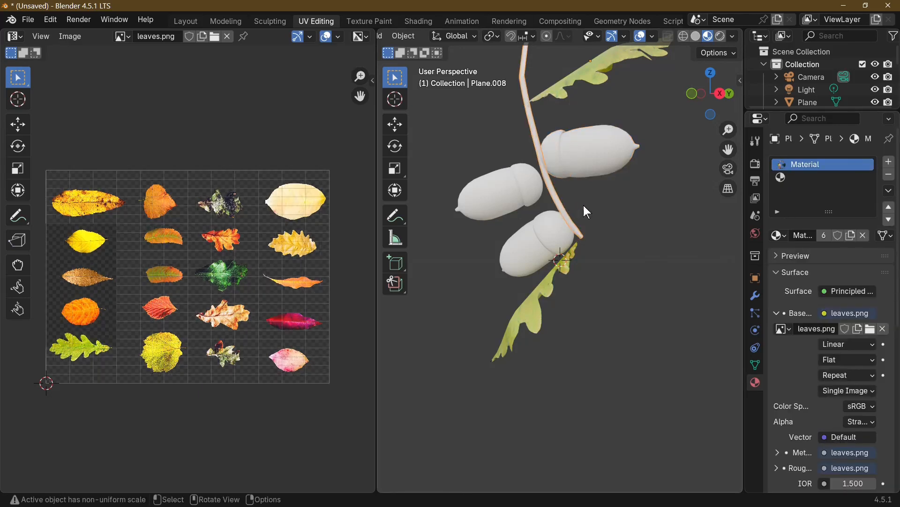
click(889, 176)
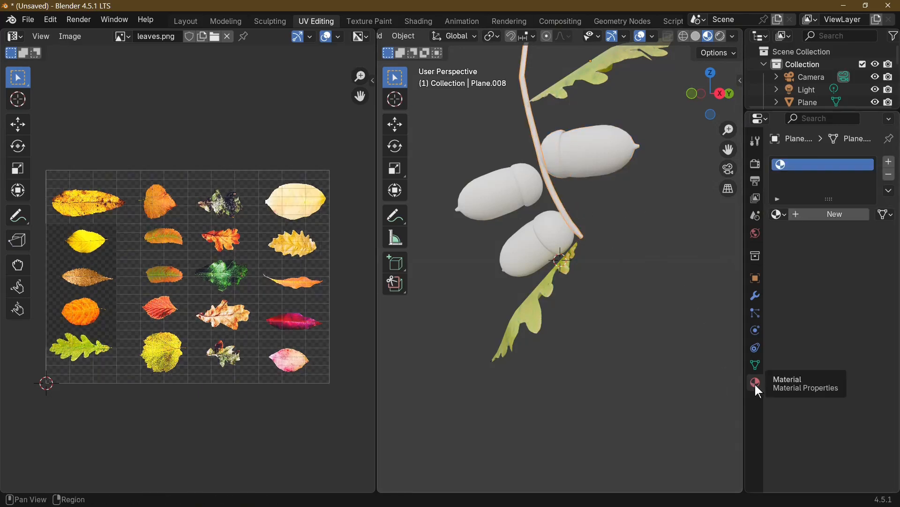
Create a new material on the lowest acorn's cup and use an Image Texture for its Base Color
click(614, 260)
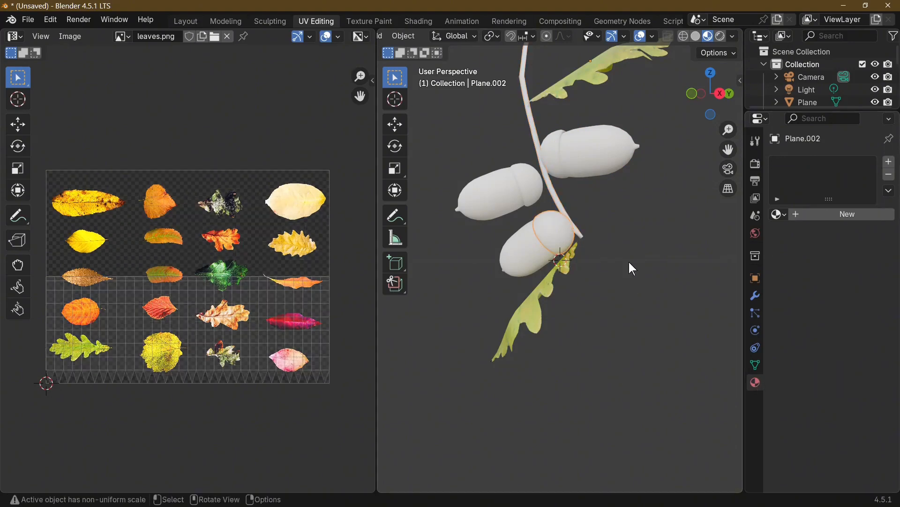
click(839, 215)
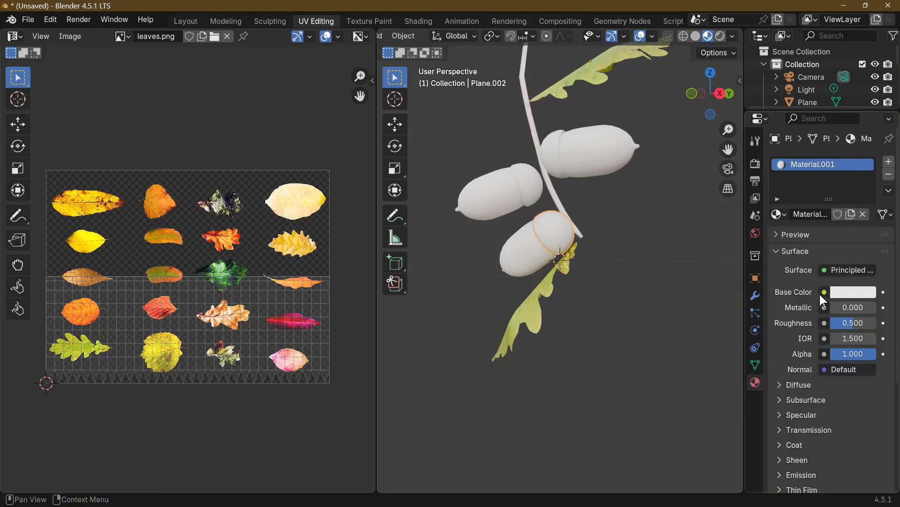
click(824, 293)
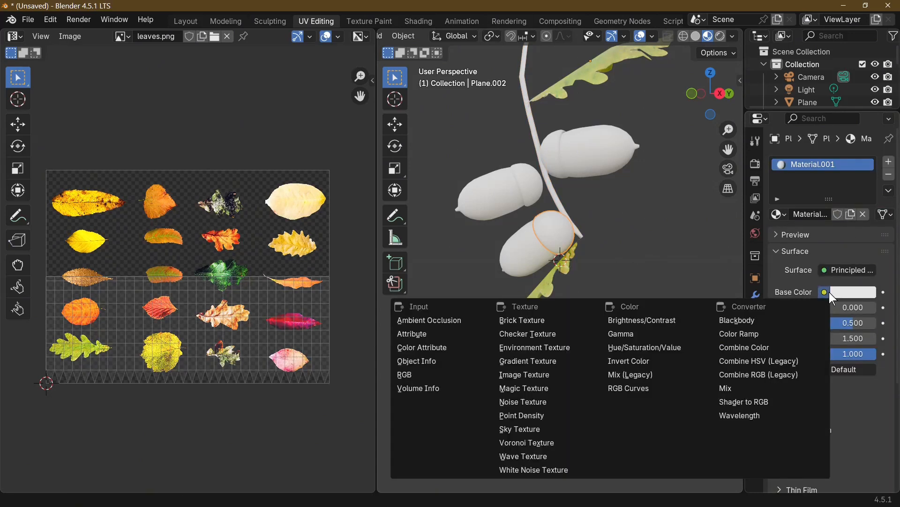
click(526, 375)
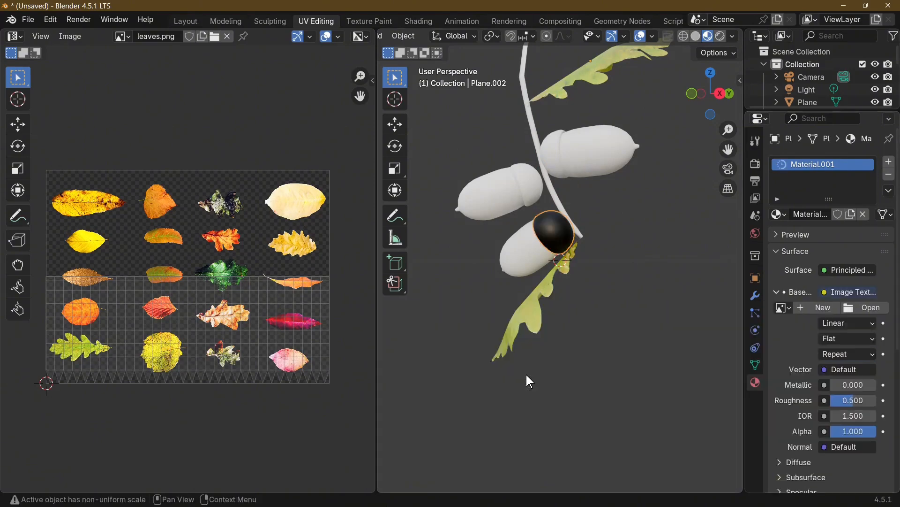
Load acorns-.jpg from the "oak leaf and acorn" folder on drive G as the cup's Base Color image
click(865, 308)
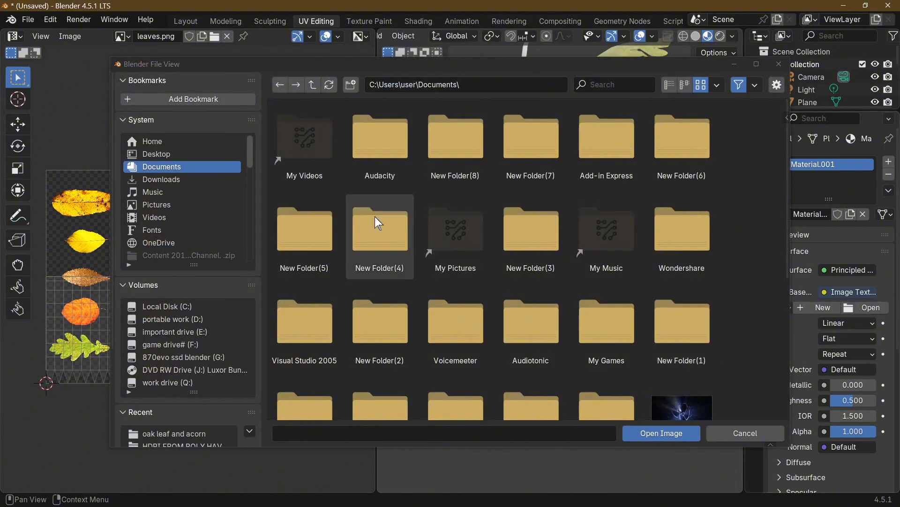
click(217, 357)
click(324, 143)
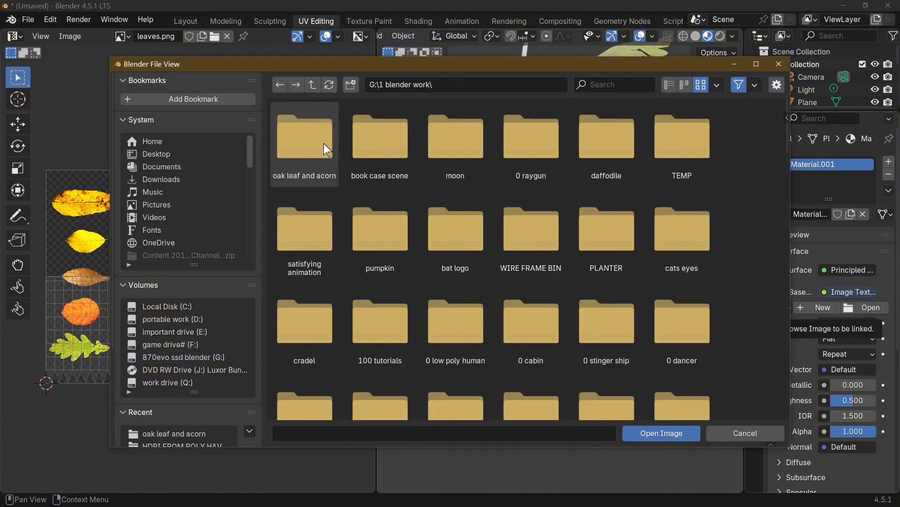
click(315, 142)
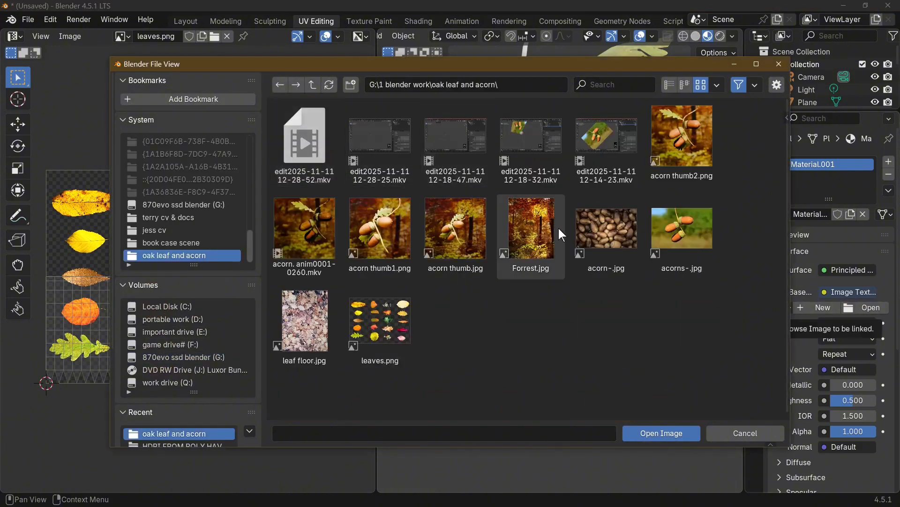
double_click(689, 213)
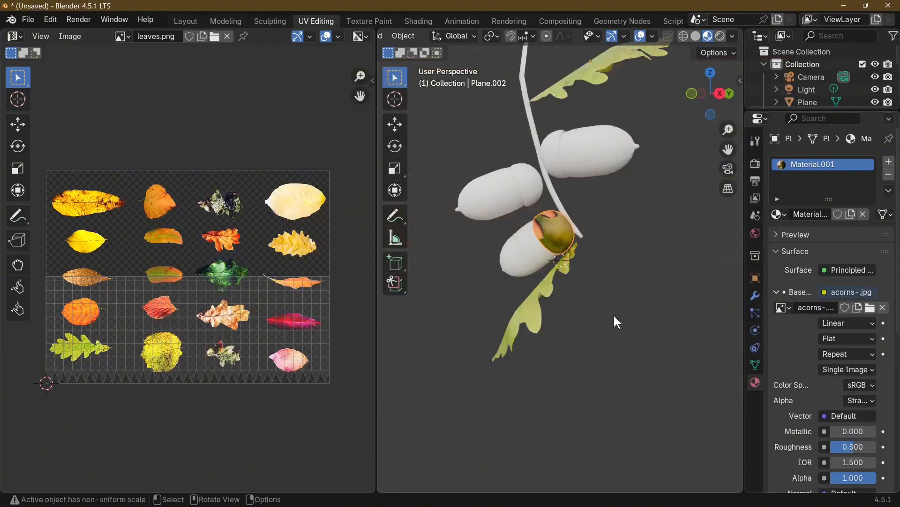
Display acorns-.jpg in the UV editor in place of leaves.png
click(360, 36)
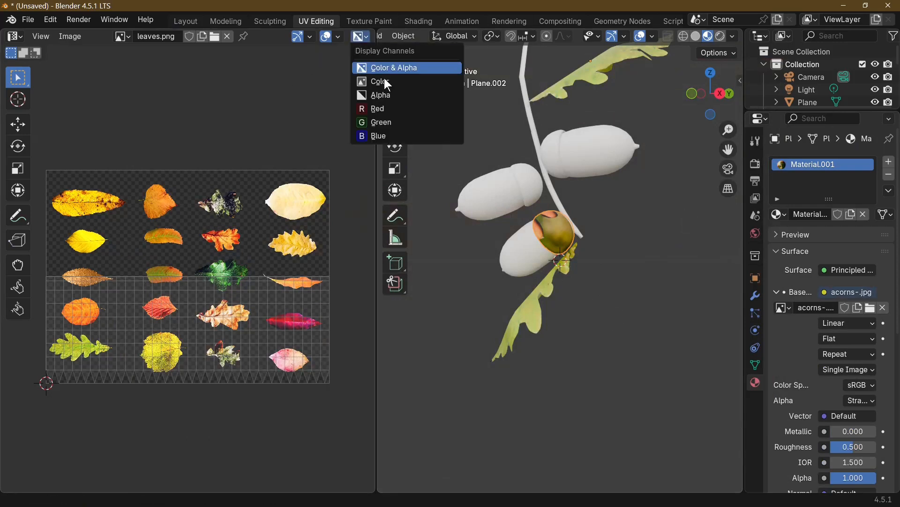
click(122, 36)
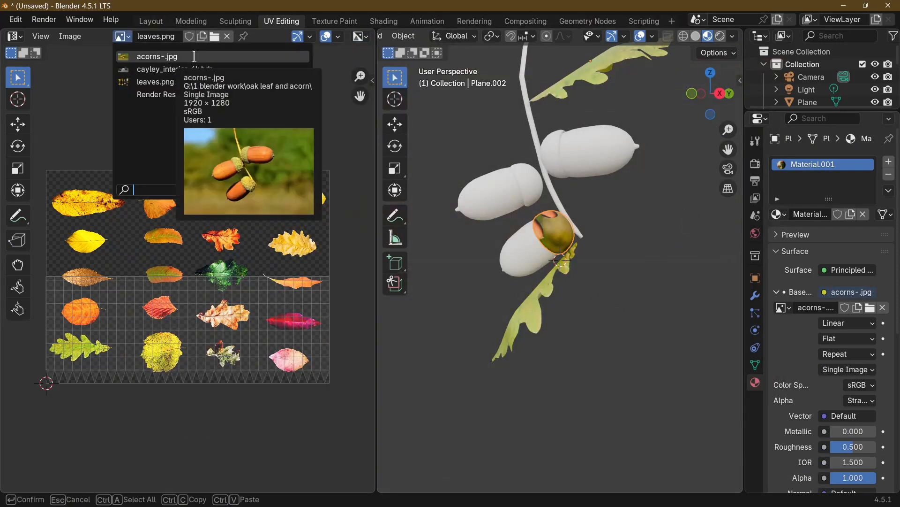
click(194, 56)
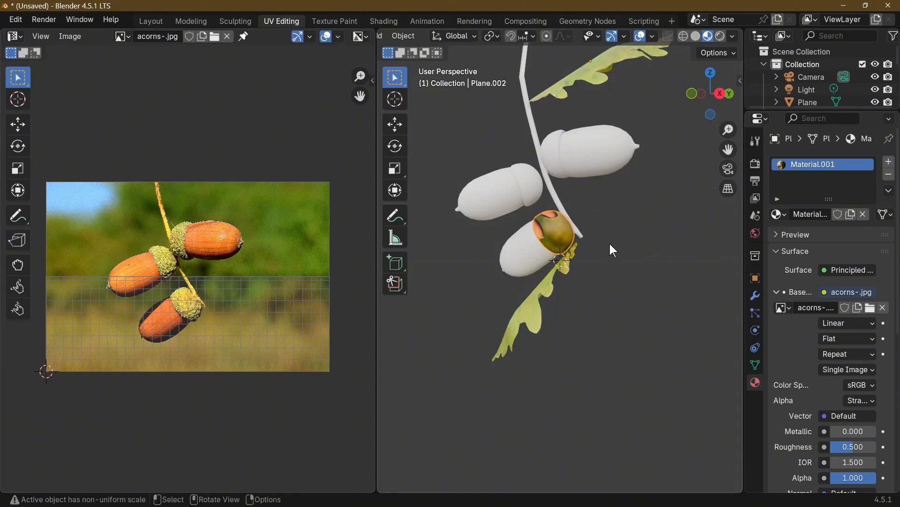
Unwrap the lowest acorn's entire cup mesh with Project from View, seen from a slightly lower angle
middle_drag(610, 243, 612, 219)
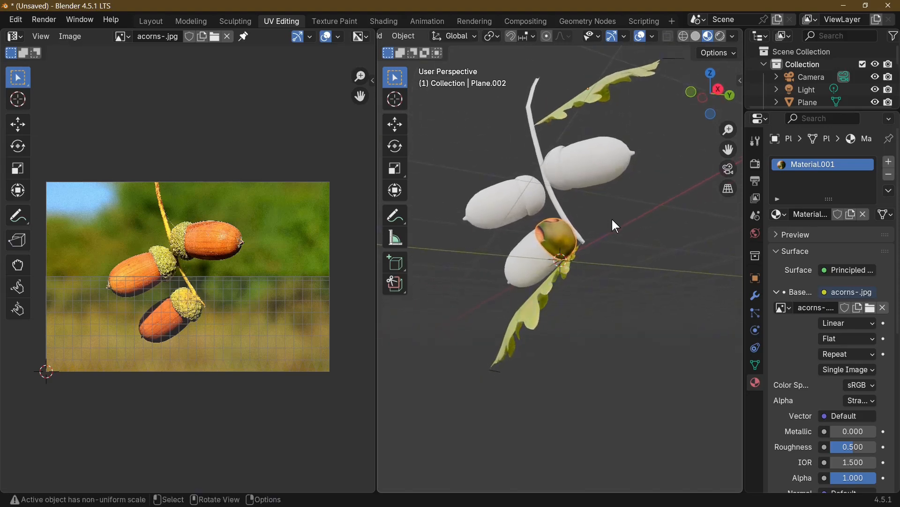
key(Tab)
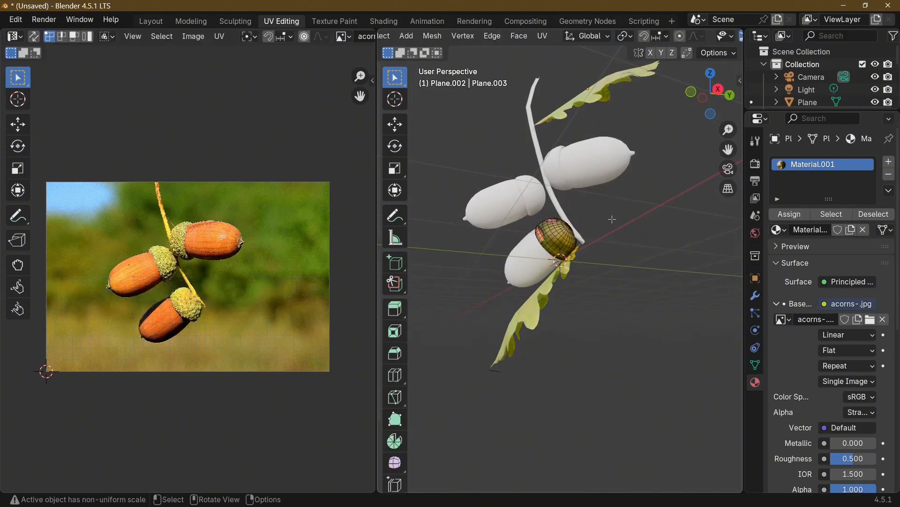
key(a)
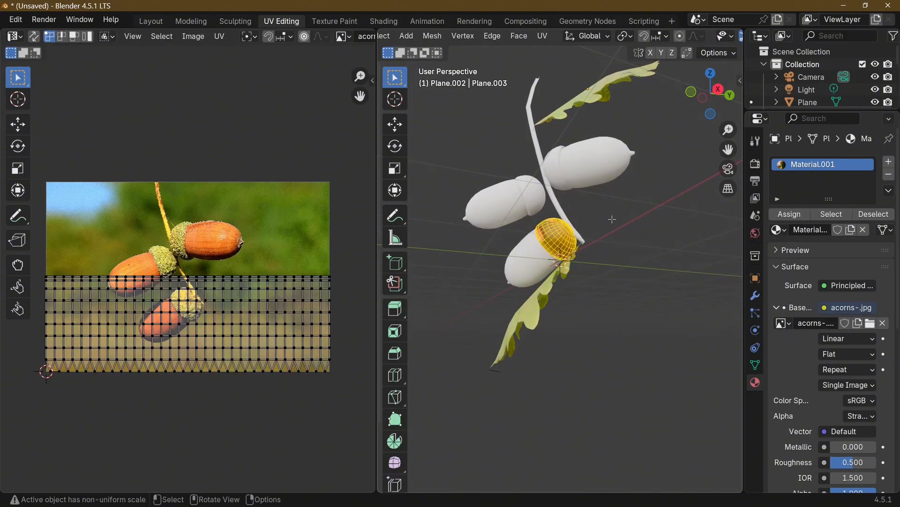
key(u)
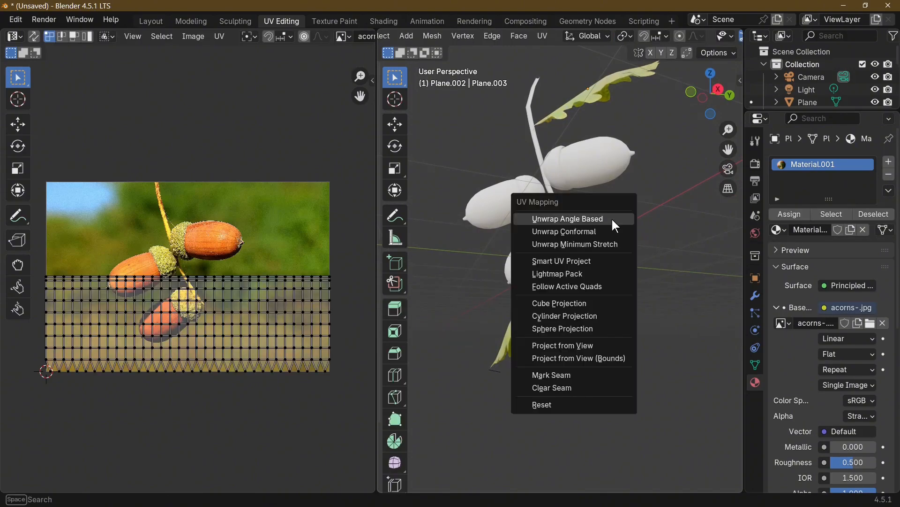
click(611, 347)
Move all of the cup's UVs onto the lowest acorn's cup in the photo and enlarge them to fill it
scroll(270, 303, up, 1)
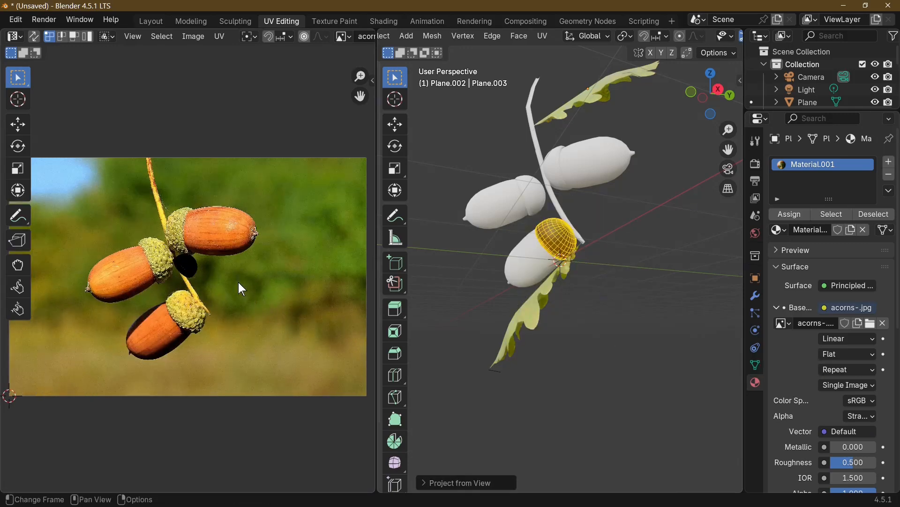
key(a)
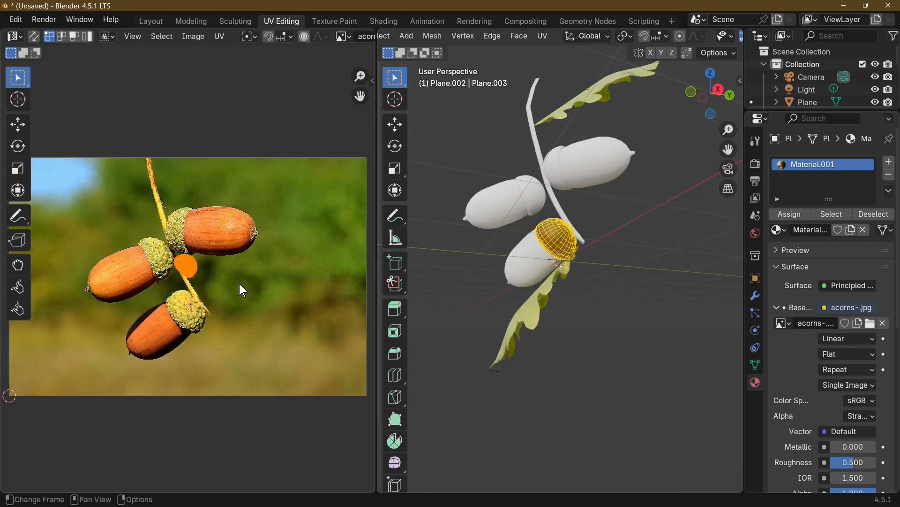
key(g)
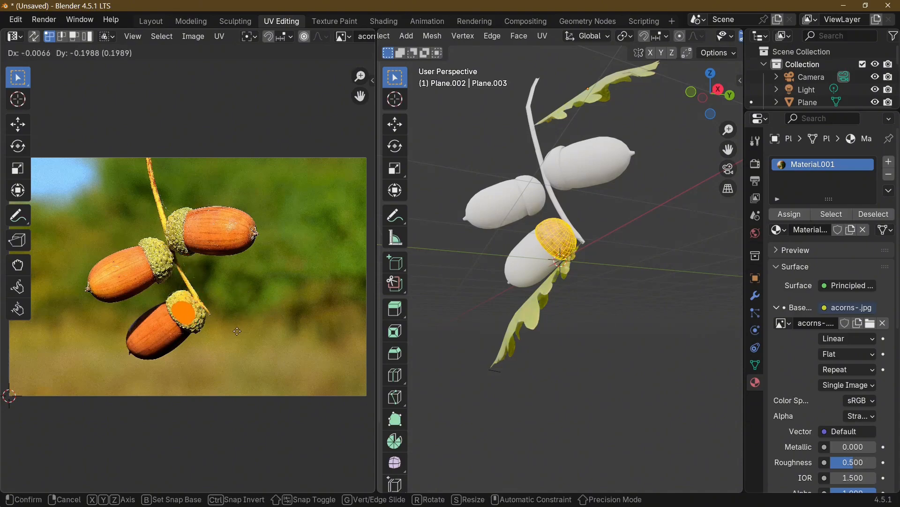
click(237, 331)
key(s)
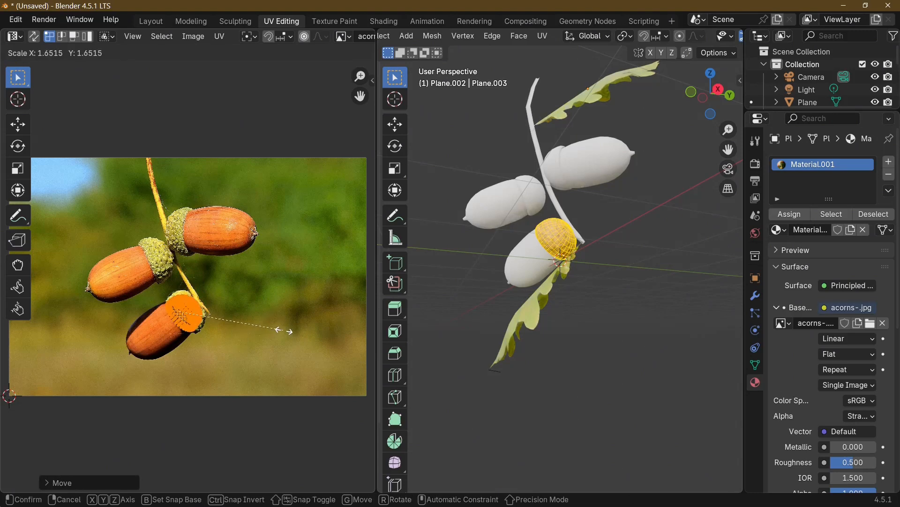
click(296, 331)
key(Tab)
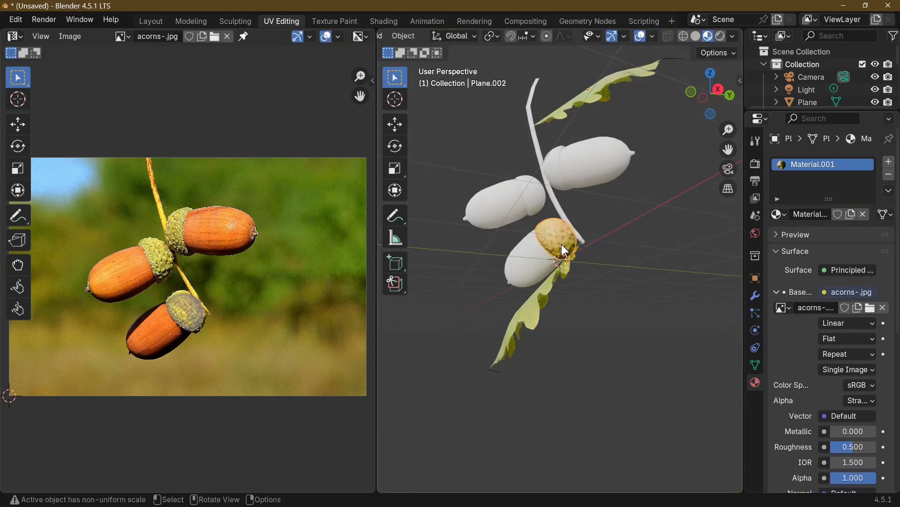
Unwrap the lowest acorn's entire nut mesh with Project from View
click(537, 265)
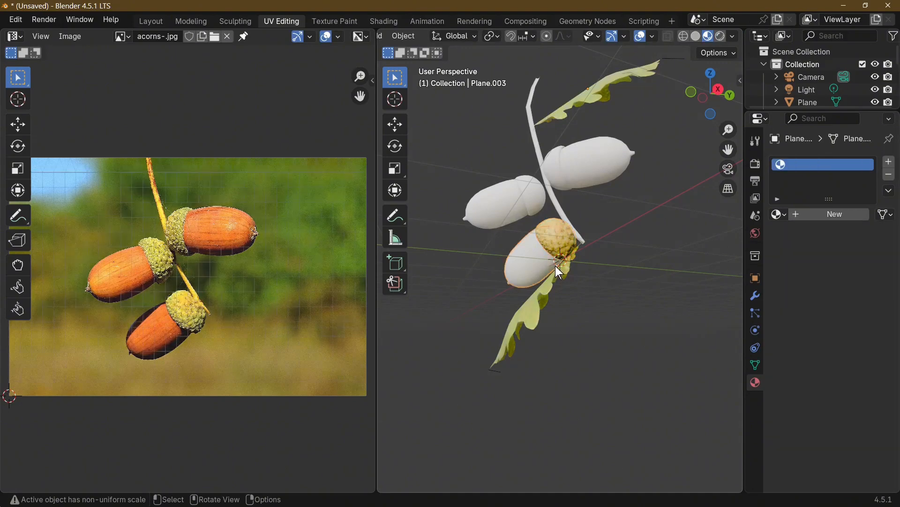
key(Tab)
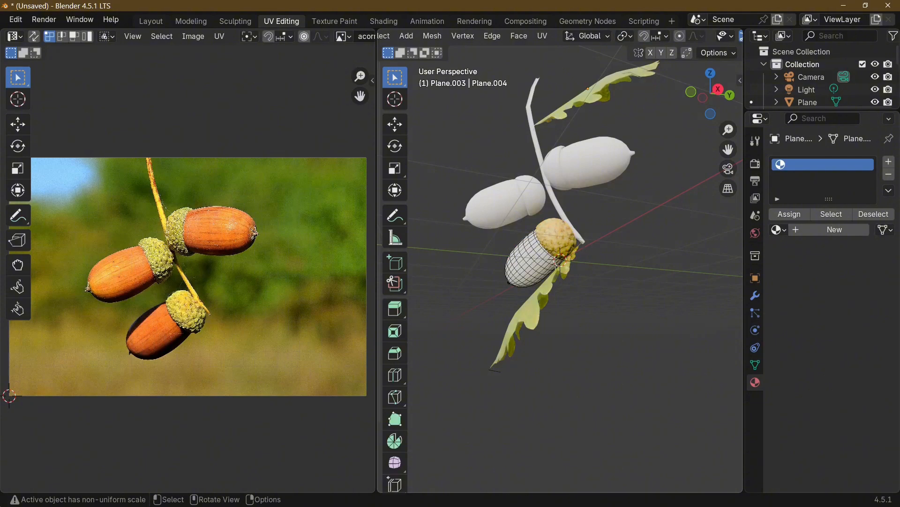
key(a)
key(u)
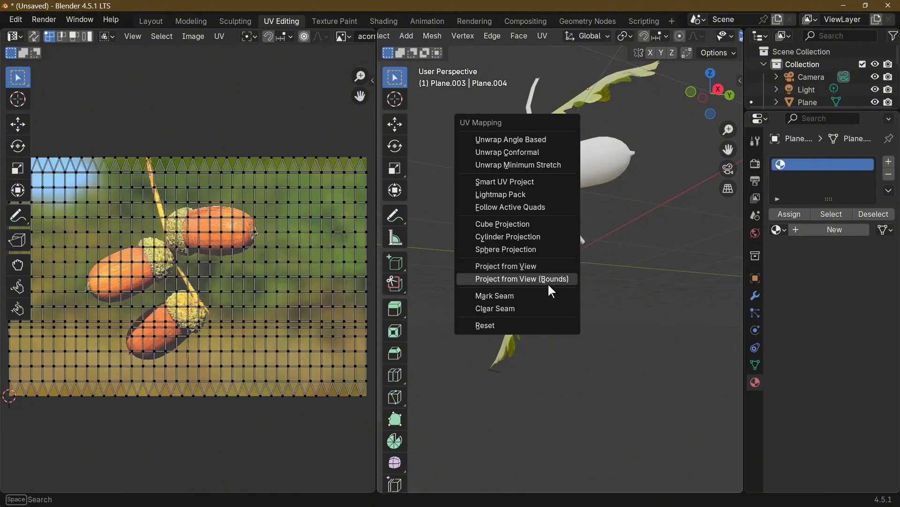
click(512, 265)
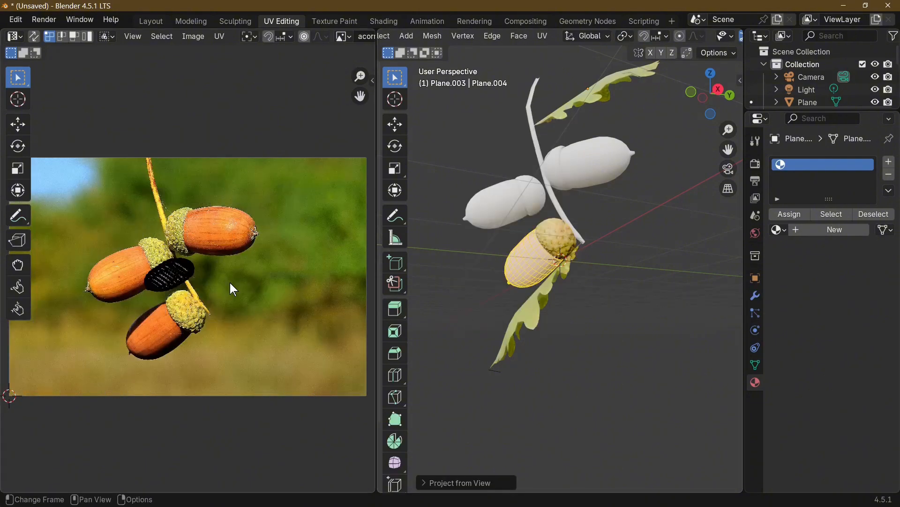
Move the nut's UVs onto the lowest acorn's nut in the photo and scale them up by about 1.15
key(a)
key(g)
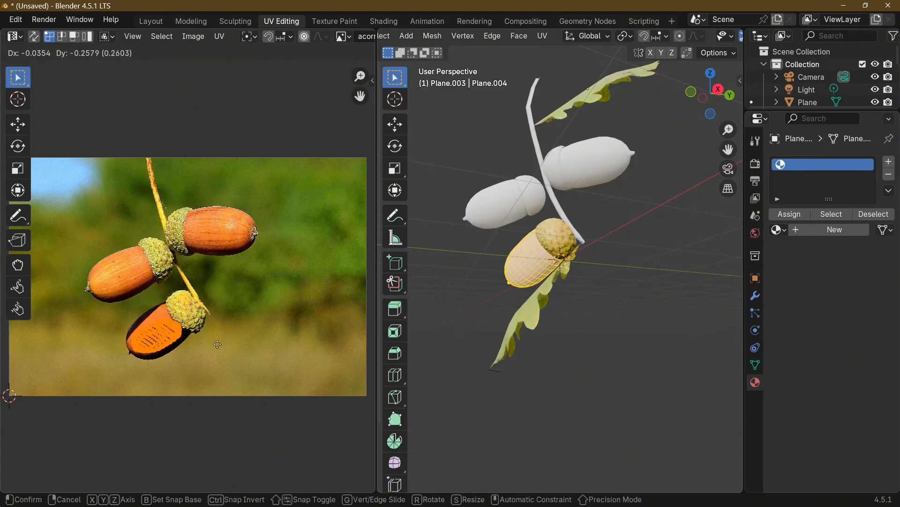
click(217, 350)
key(s)
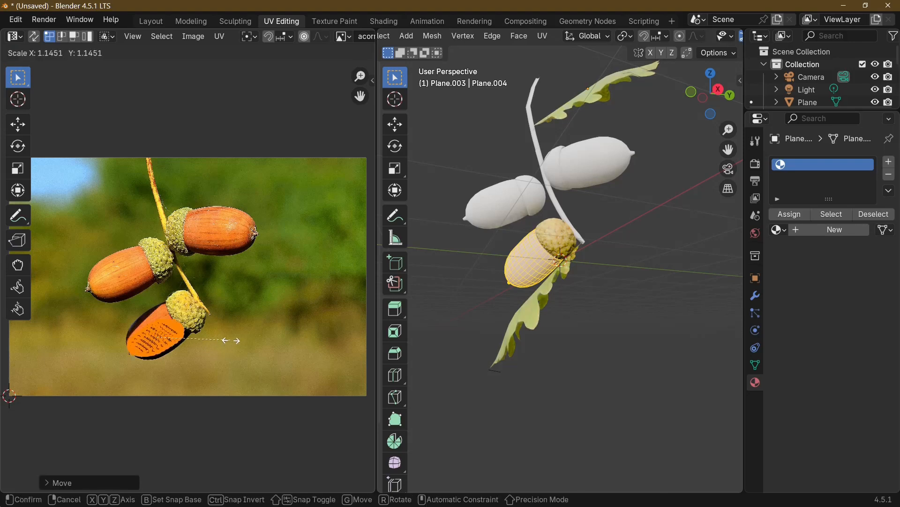
click(238, 338)
Rotate the nut's UVs by about -12 degrees and reposition them inside the photo's lowest nut
key(g)
click(253, 323)
key(r)
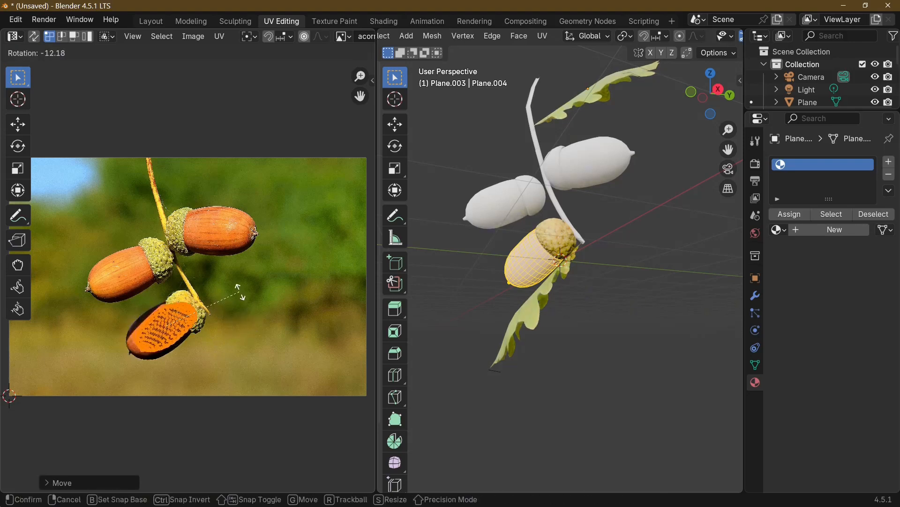
click(245, 294)
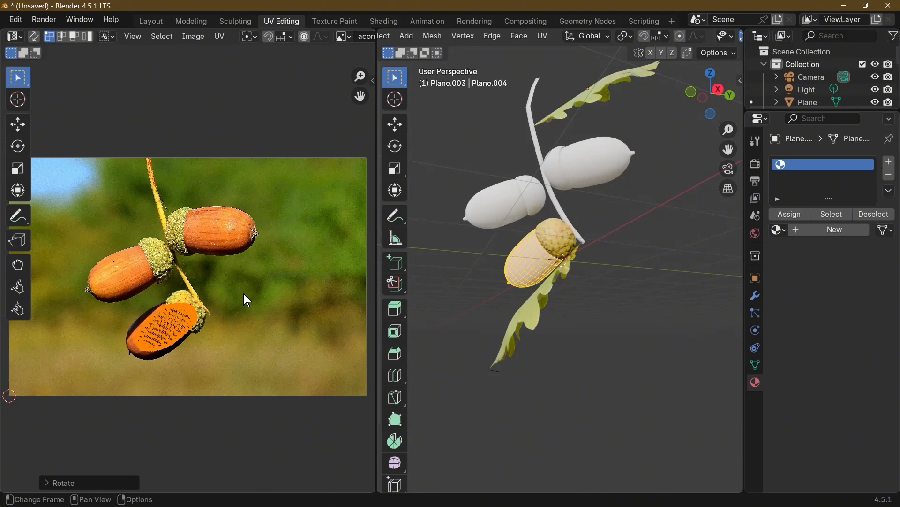
key(g)
click(237, 295)
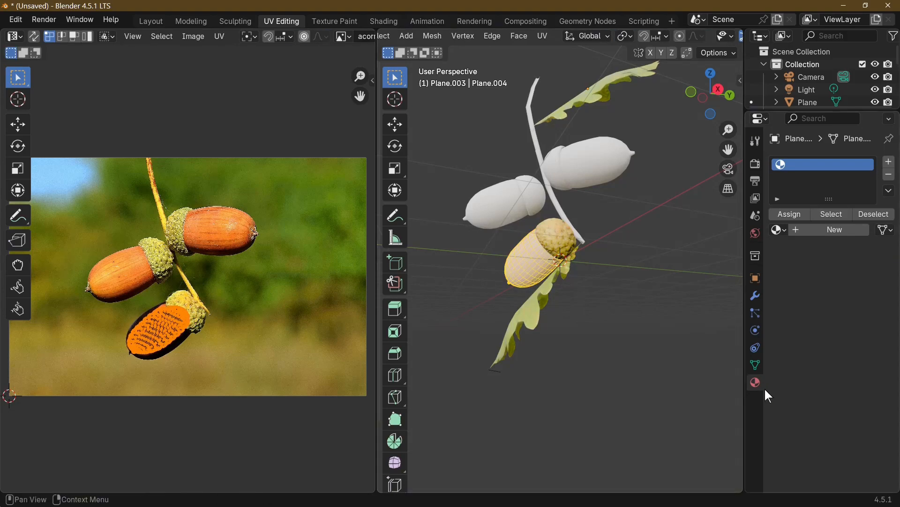
Assign the existing Material.001 with the acorns-.jpg texture to the lowest acorn's nut
click(779, 229)
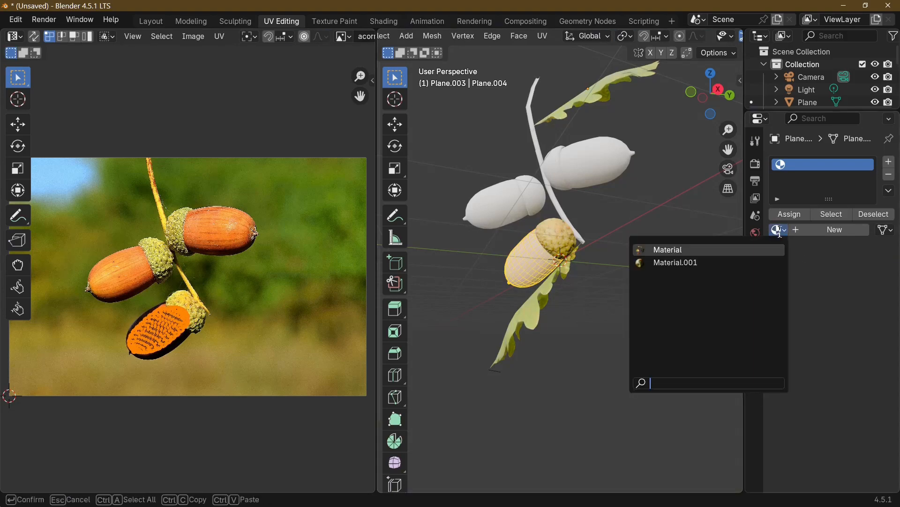
click(695, 250)
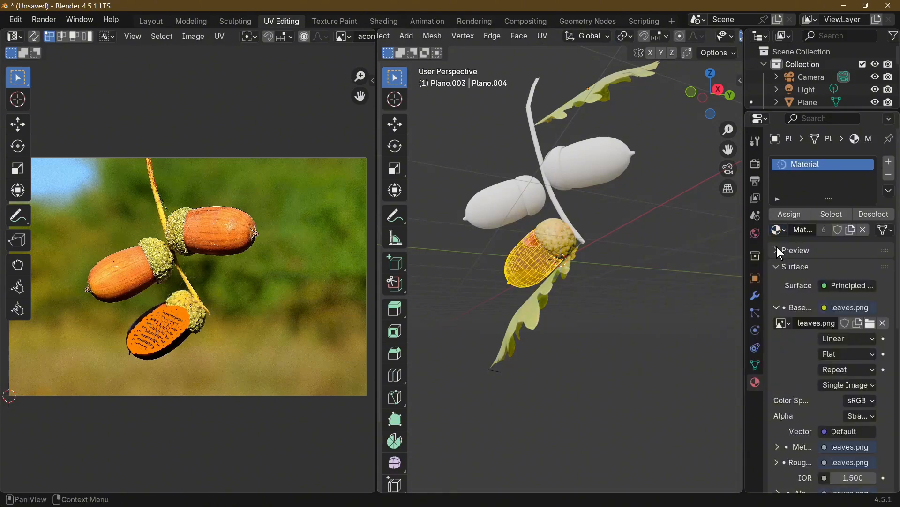
click(780, 230)
click(719, 263)
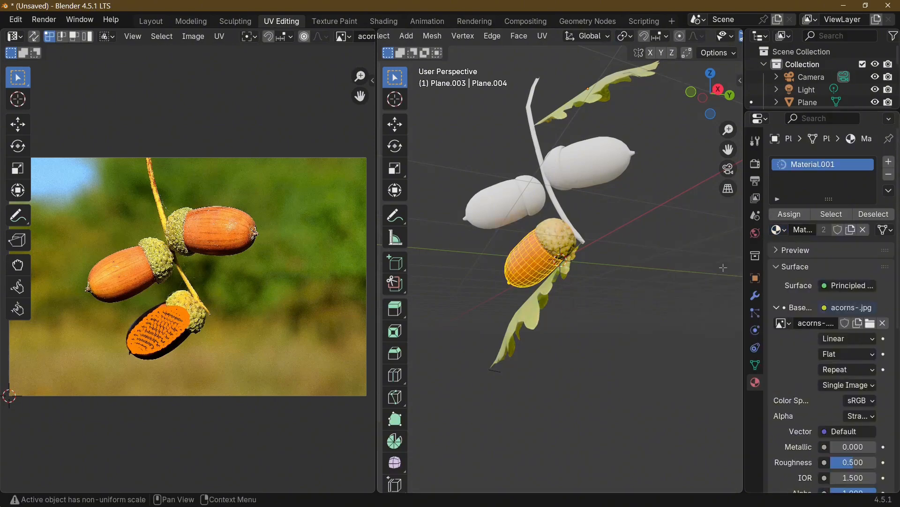
Rename the nut's Material.001 to ACORN and return to Object Mode
double_click(795, 165)
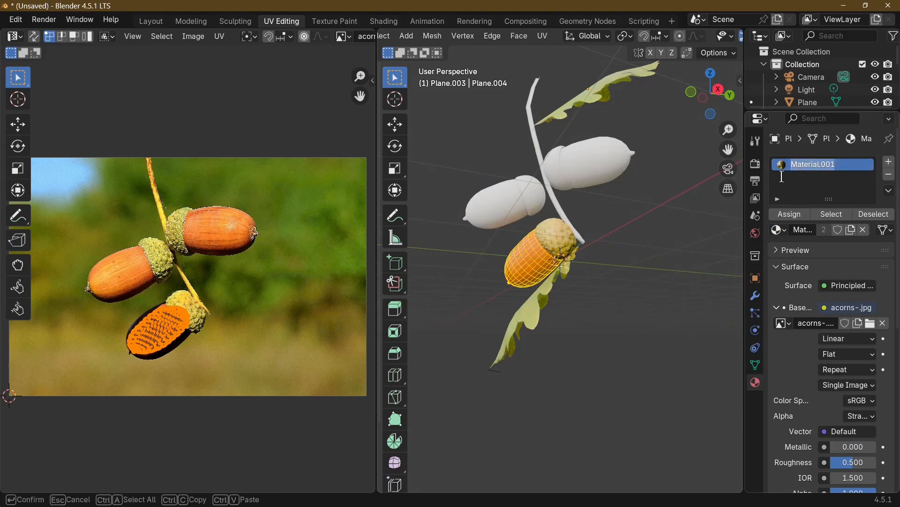
text(ACORN)
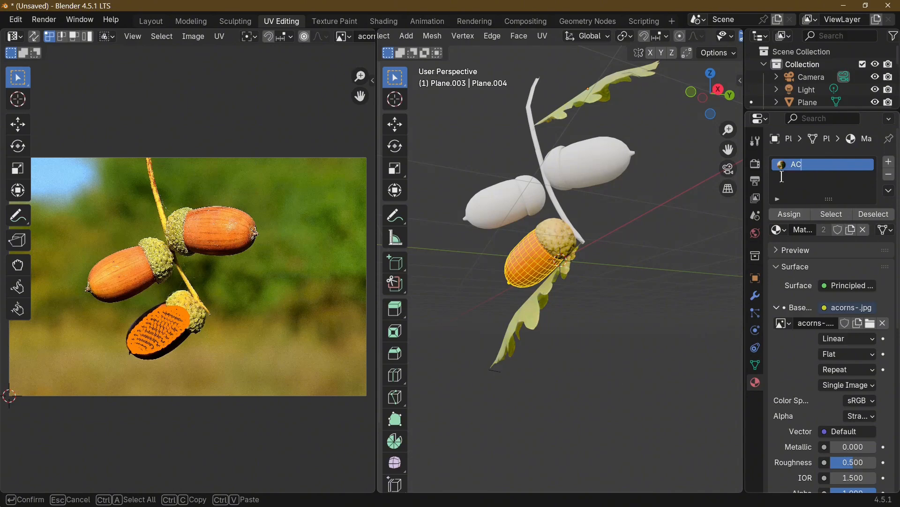
key(Return)
key(Tab)
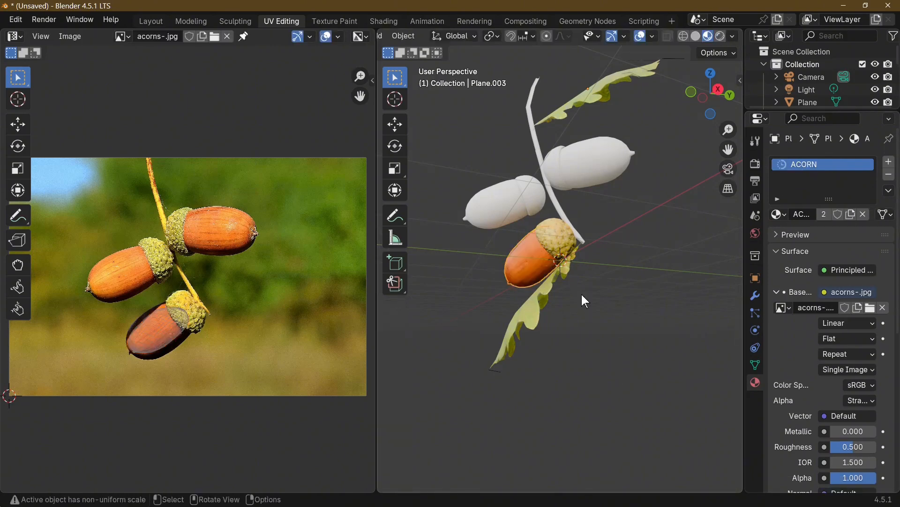
Unwrap the left acorn's entire cup mesh with Project from View
scroll(562, 305, up, 5)
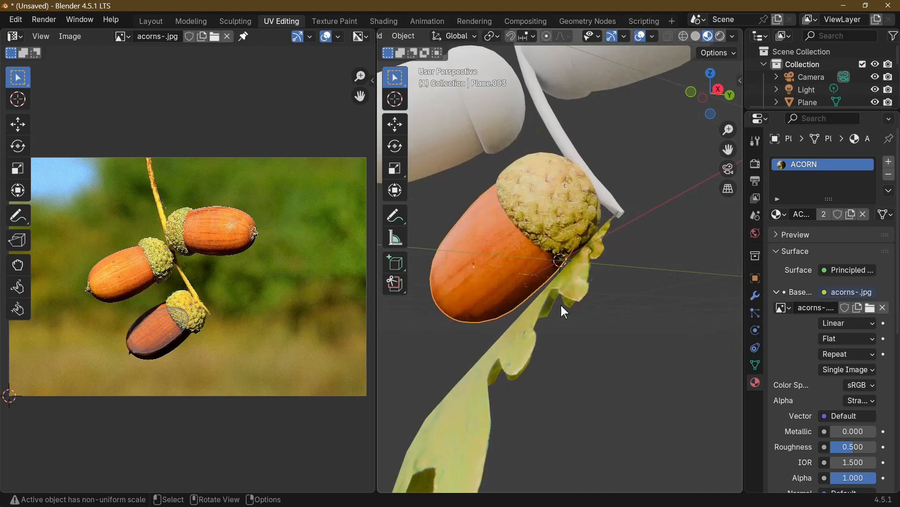
middle_drag(561, 305, 605, 305)
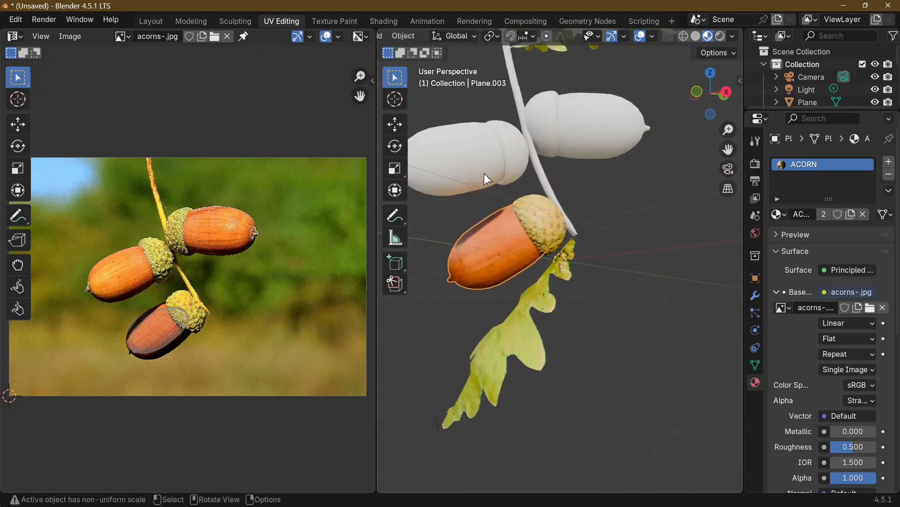
middle_drag(484, 173, 536, 231)
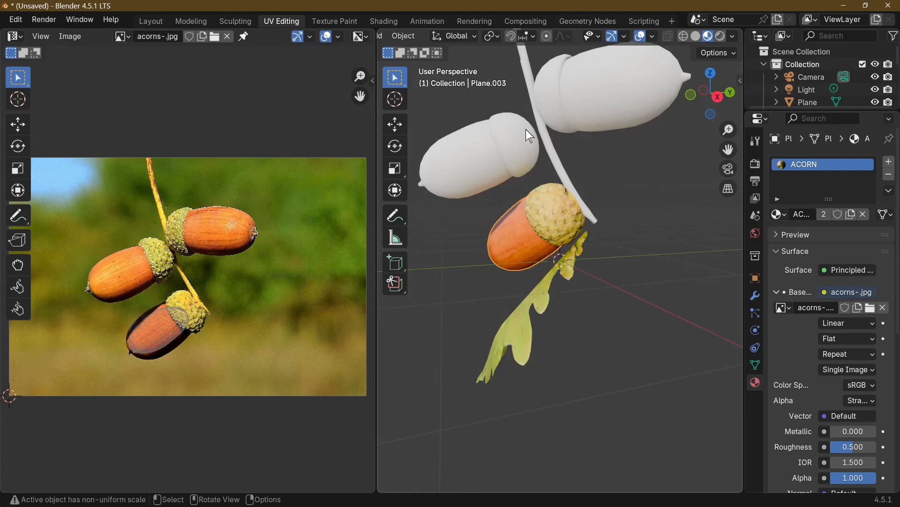
click(537, 162)
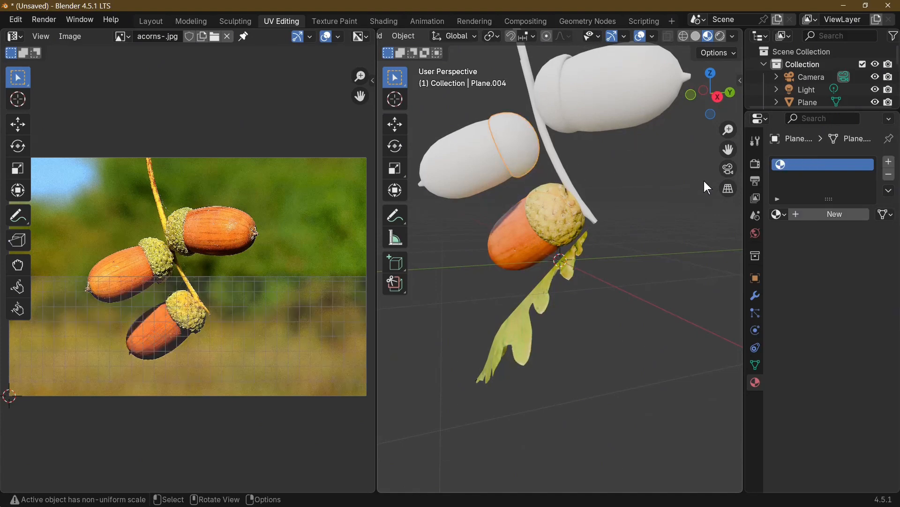
key(Tab)
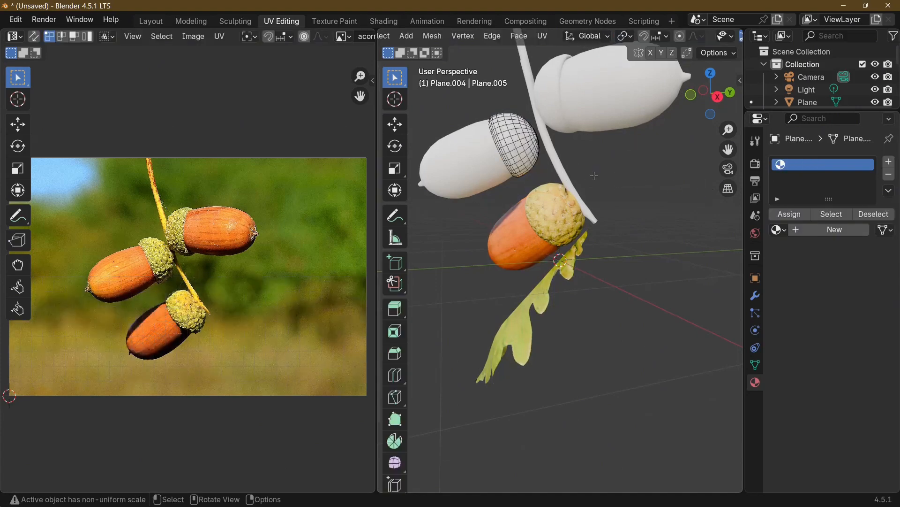
key(a)
key(u)
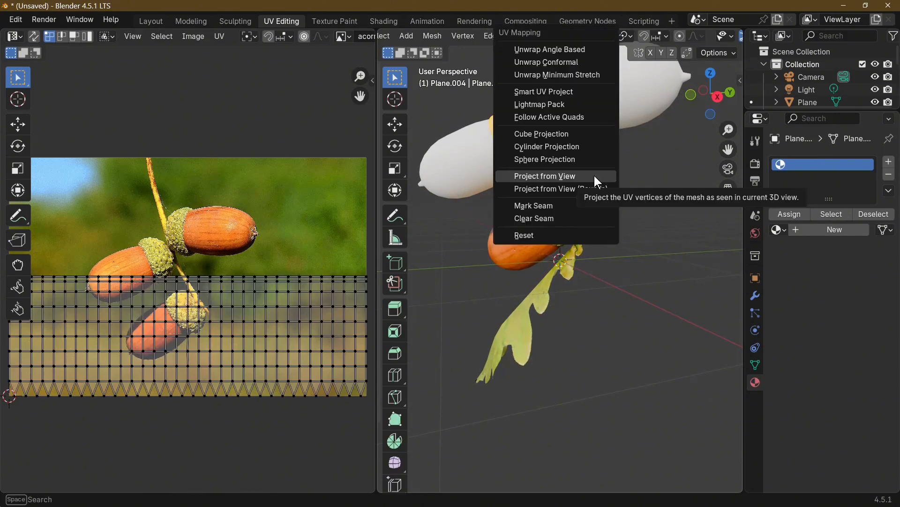
click(594, 176)
Resize the left cup's UVs and place them at a matching angle over the left acorn's cup in the photo
key(a)
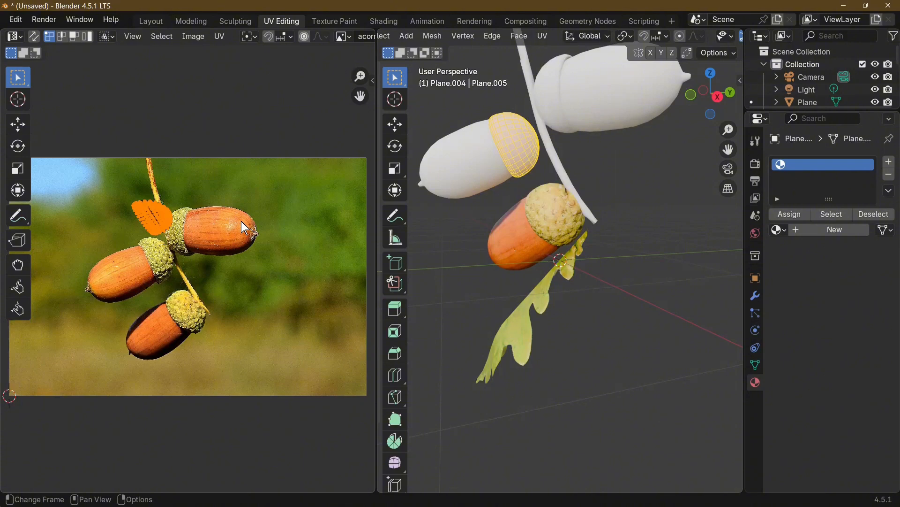
key(s)
click(263, 221)
key(g)
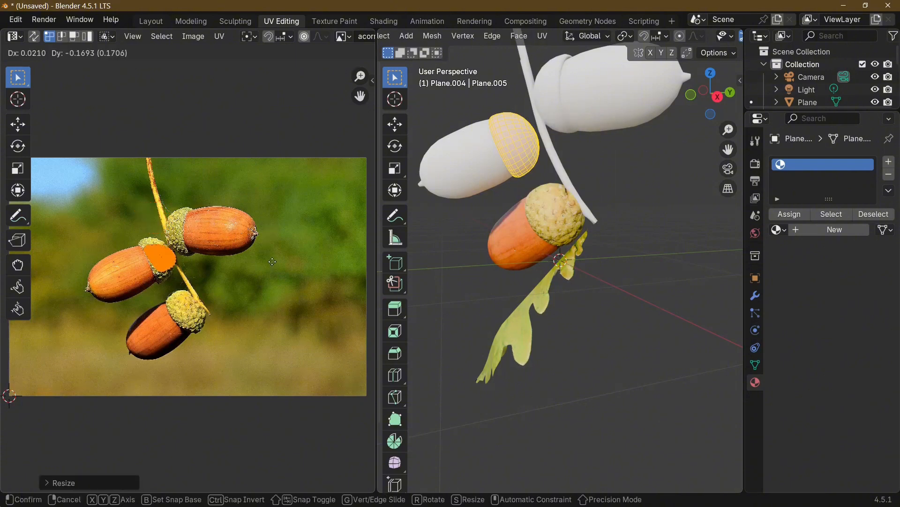
click(272, 261)
key(r)
click(271, 272)
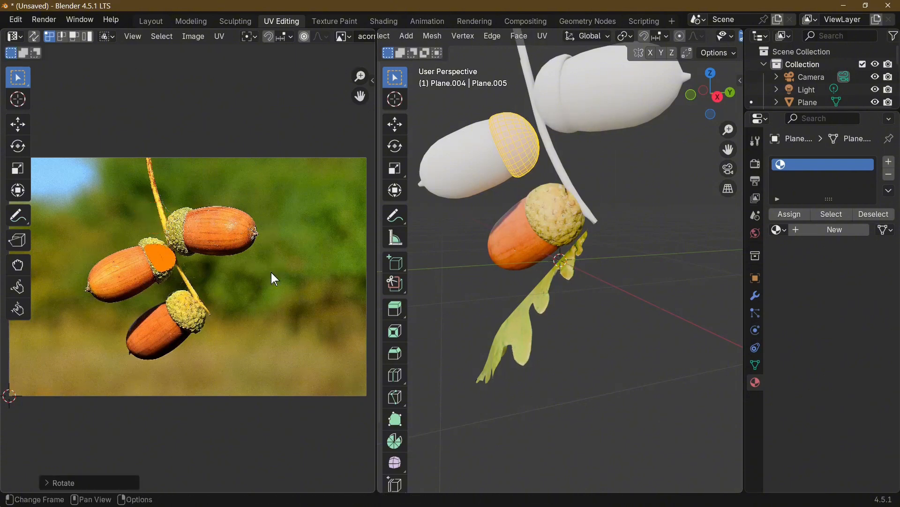
Narrow the left cup's UVs along X to about 0.74, reposition them over the photo's left cup and enlarge them to cover it
key(s)
key(x)
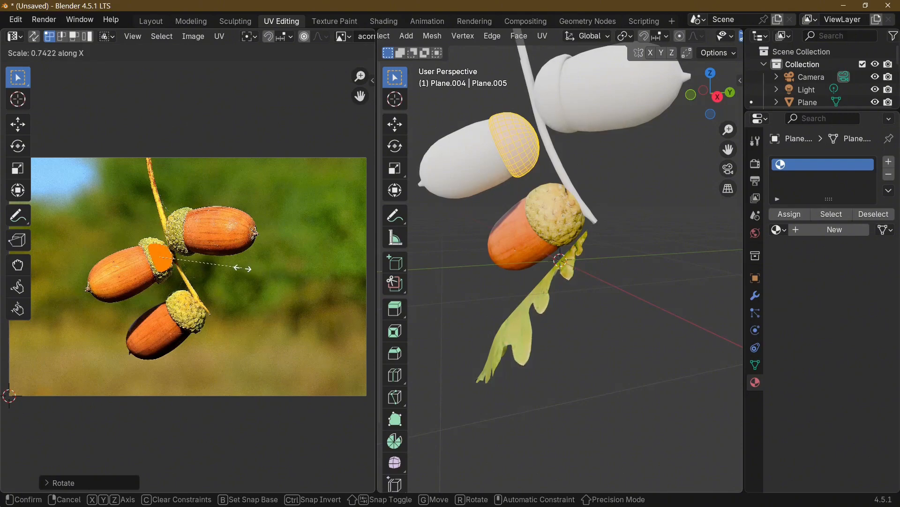
click(248, 268)
key(g)
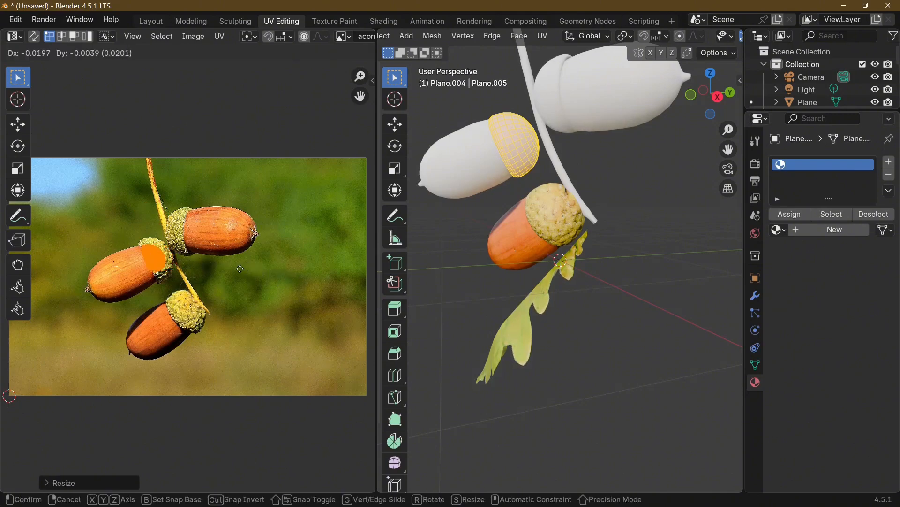
click(245, 269)
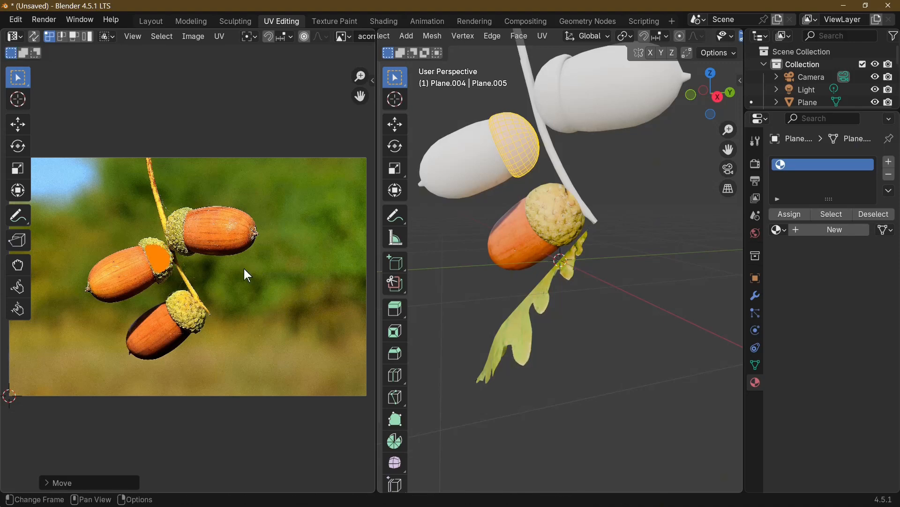
key(s)
click(272, 275)
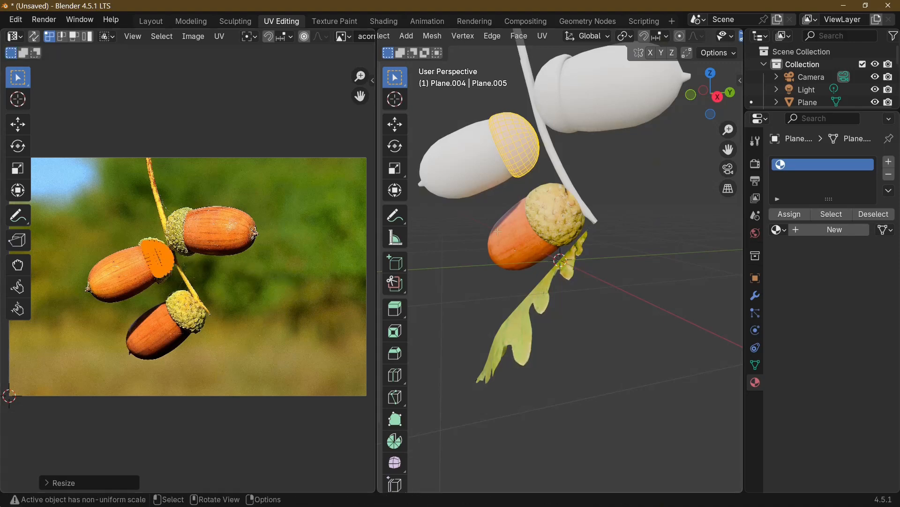
Return to Object Mode and assign the existing ACORN material to the left acorn's cup
key(Tab)
click(779, 230)
click(643, 223)
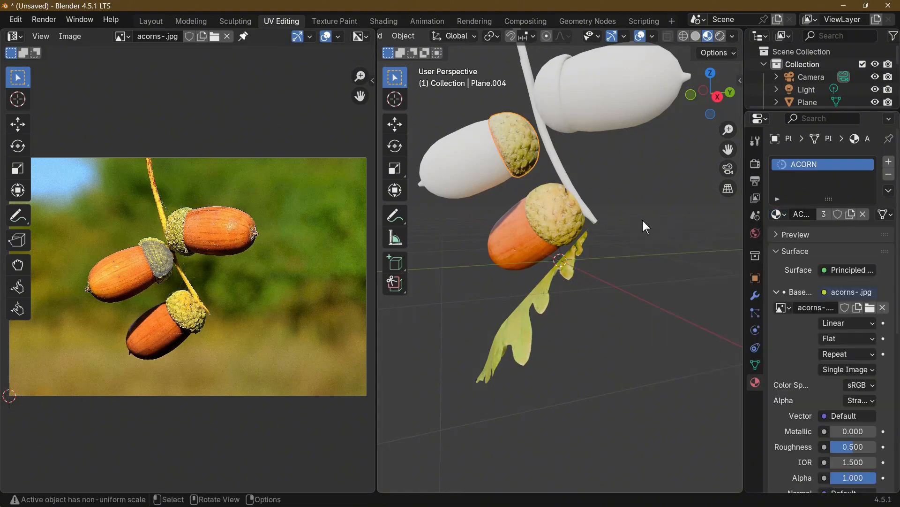
Unwrap the left acorn's nut with Project from View
click(538, 164)
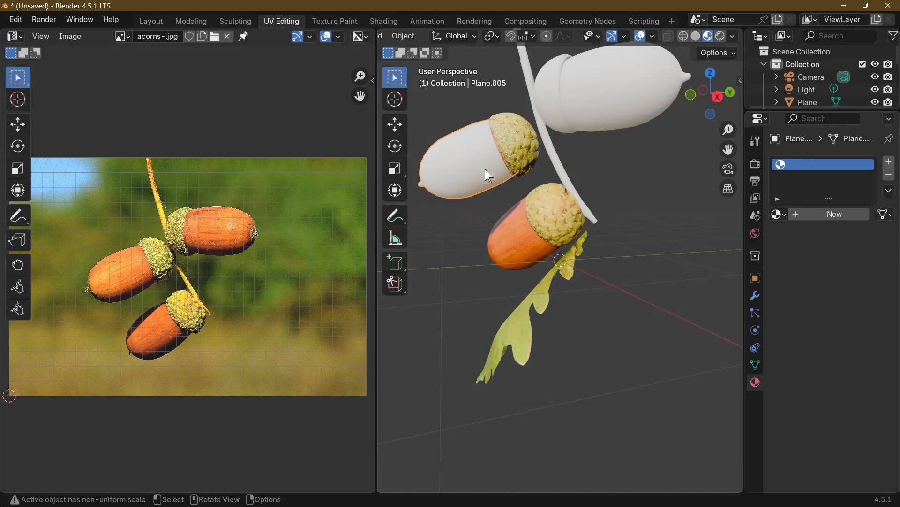
key(Tab)
key(u)
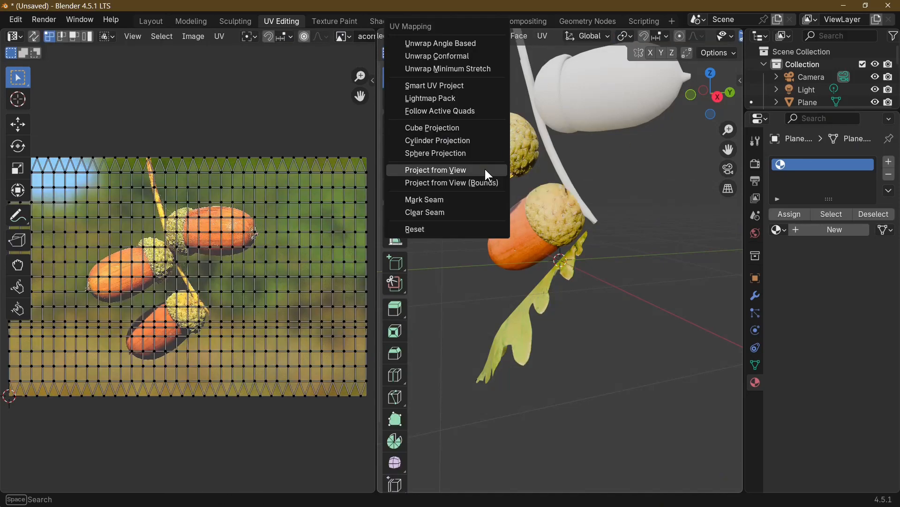
click(485, 169)
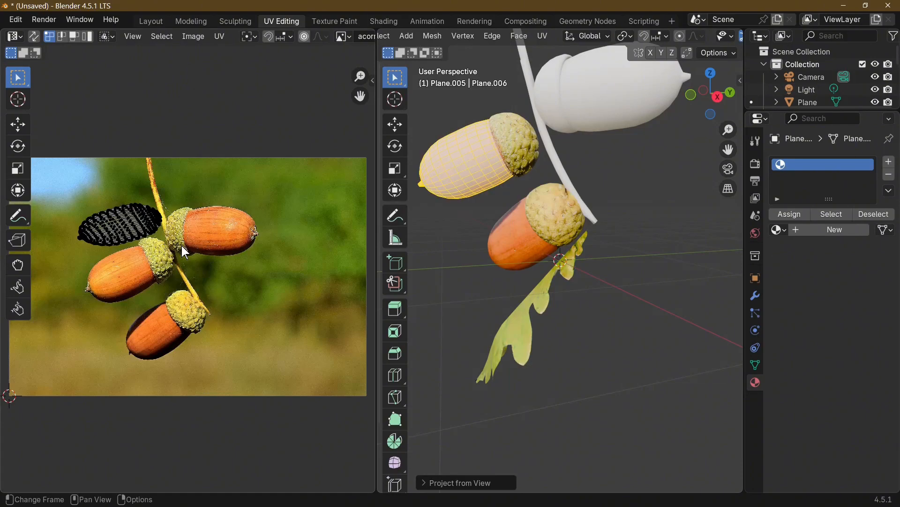
Move all of the left nut's UVs onto the left acorn in the photo and rotate them to match its tilt
key(a)
key(g)
click(188, 293)
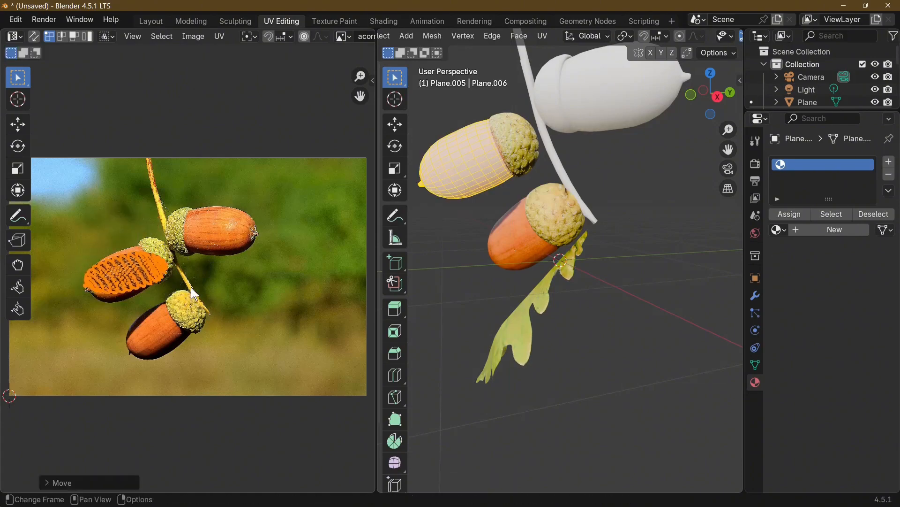
key(r)
click(203, 265)
key(g)
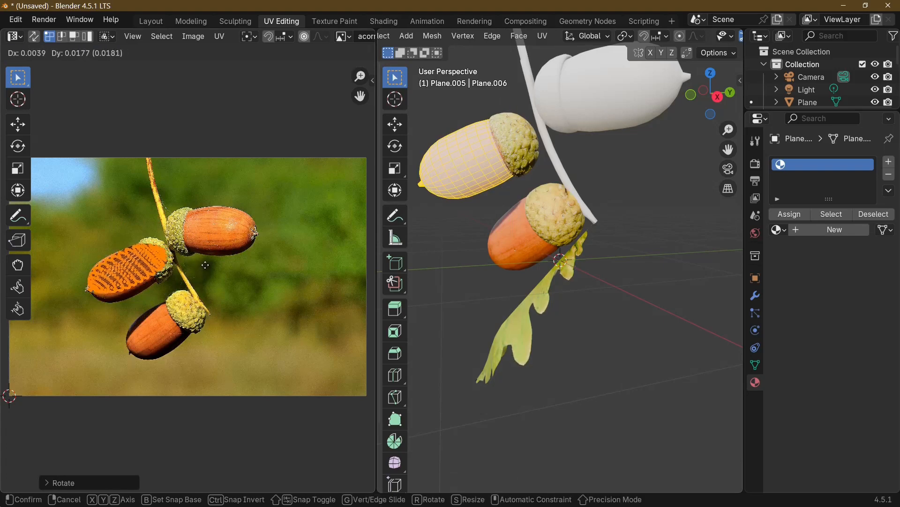
click(206, 265)
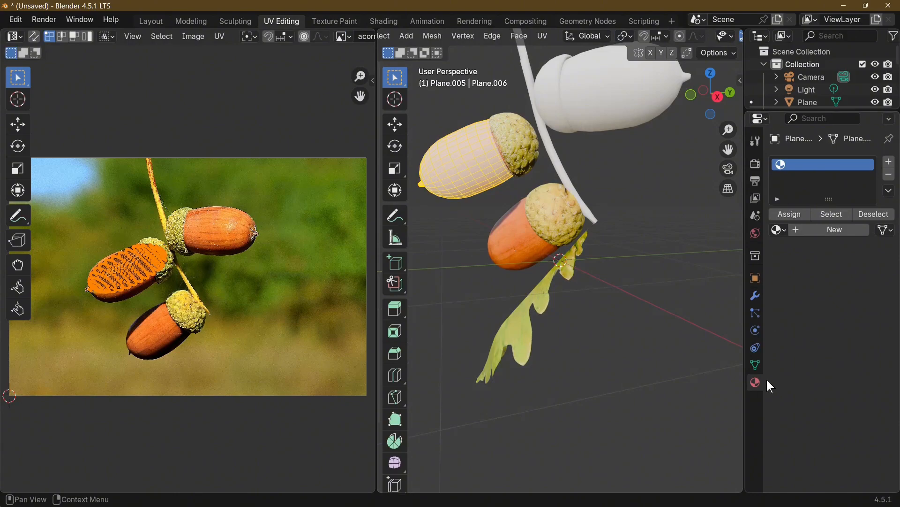
Assign the existing ACORN material to the left acorn's nut and return to Object Mode
click(781, 231)
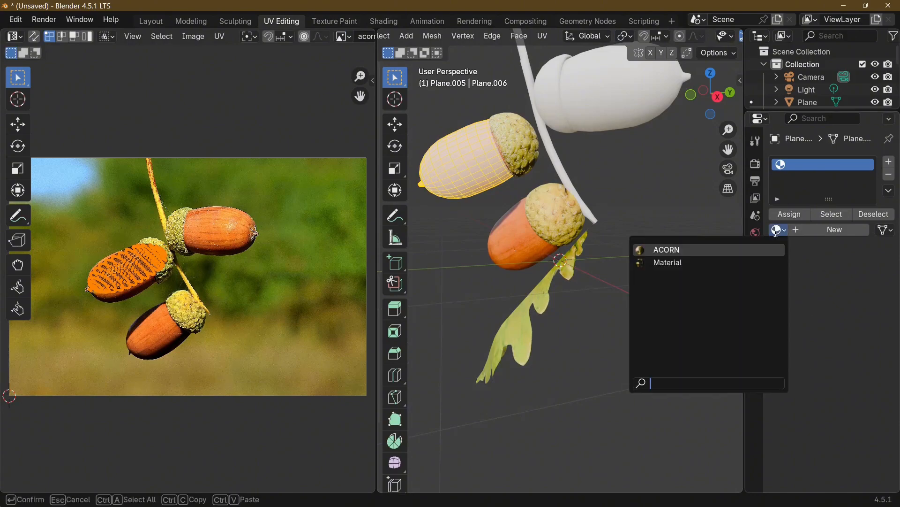
click(698, 250)
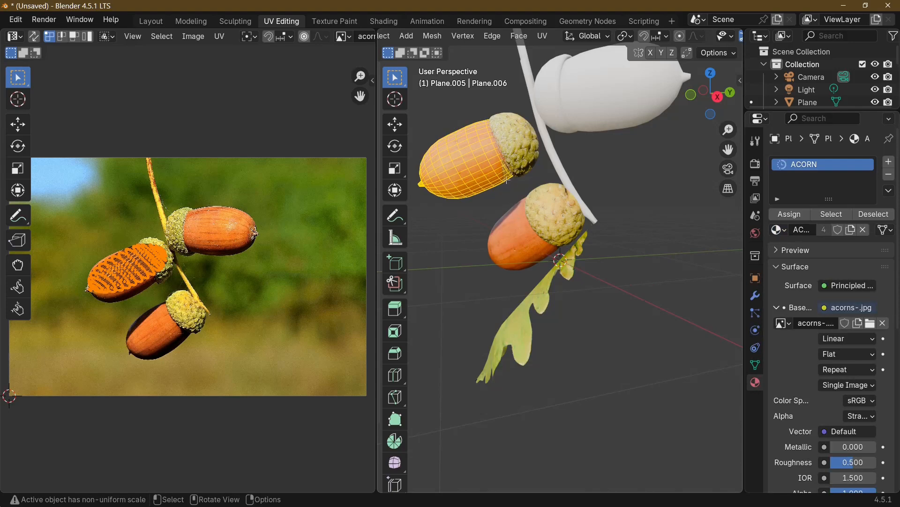
key(Tab)
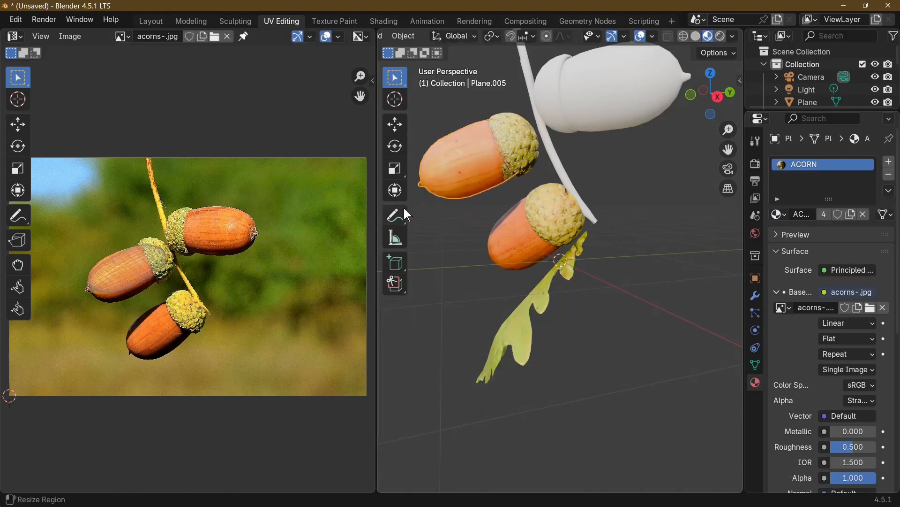
Refine the left nut's UVs by narrowing them along X, rotating them and moving them inside the brown nut area, clear of the cup
key(Tab)
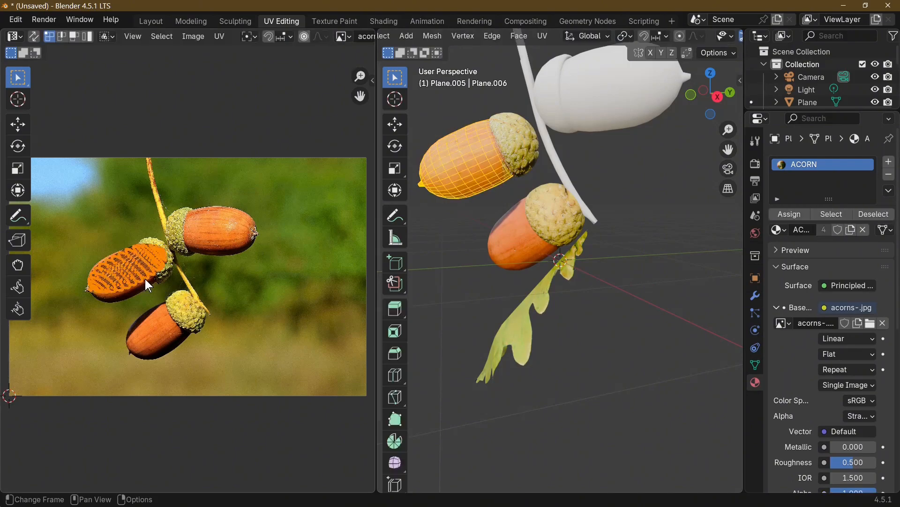
key(g)
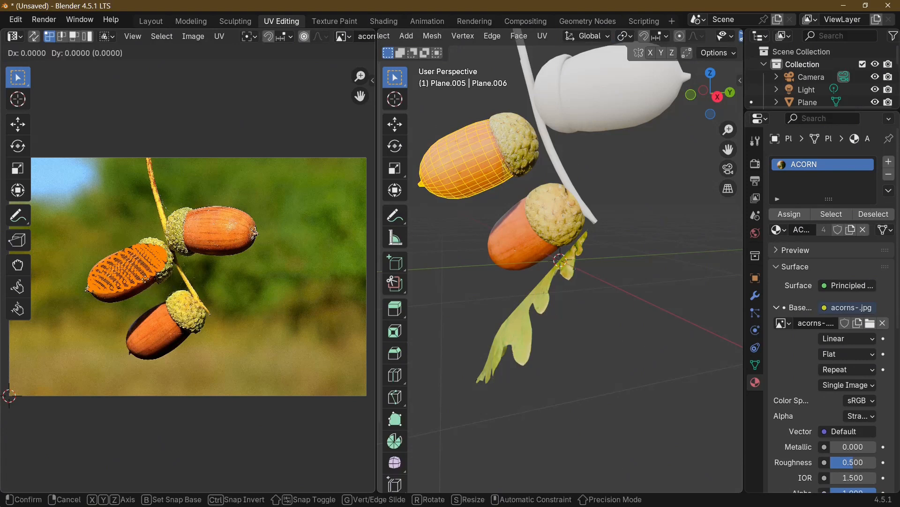
click(150, 278)
key(s)
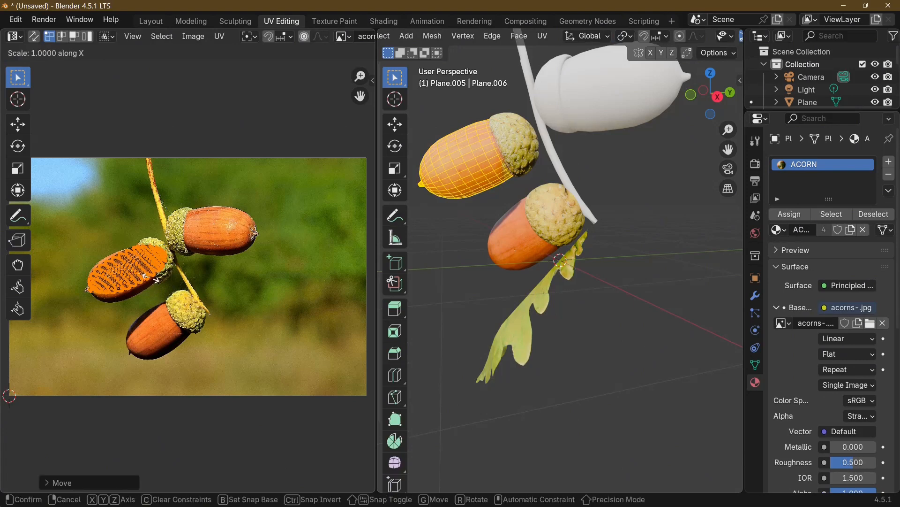
click(149, 279)
key(r)
click(145, 284)
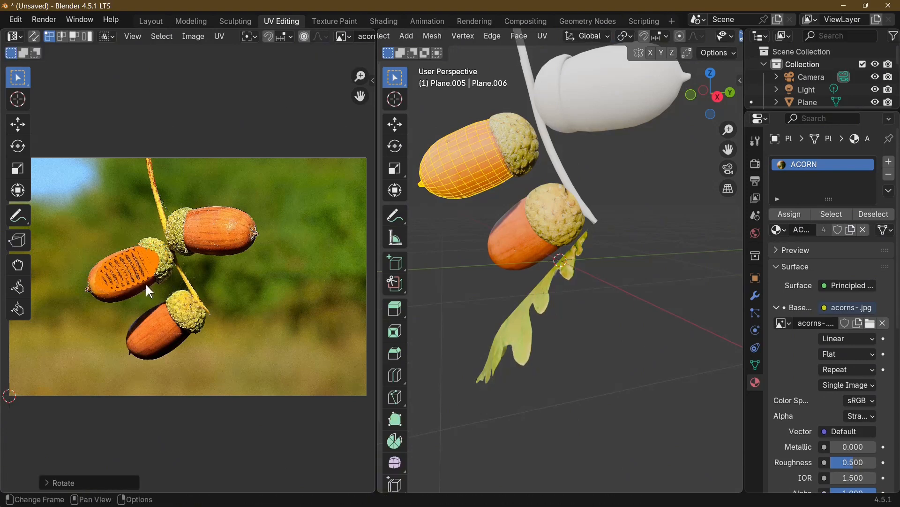
key(g)
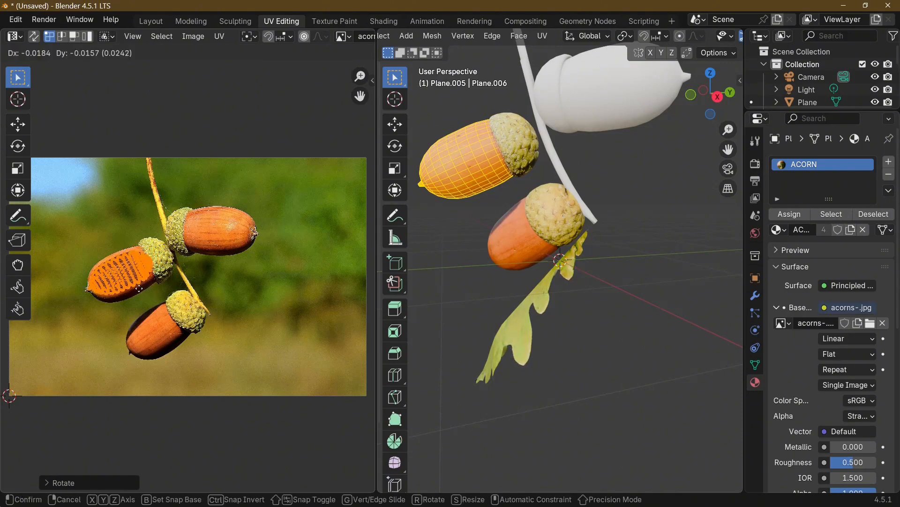
click(138, 288)
key(Tab)
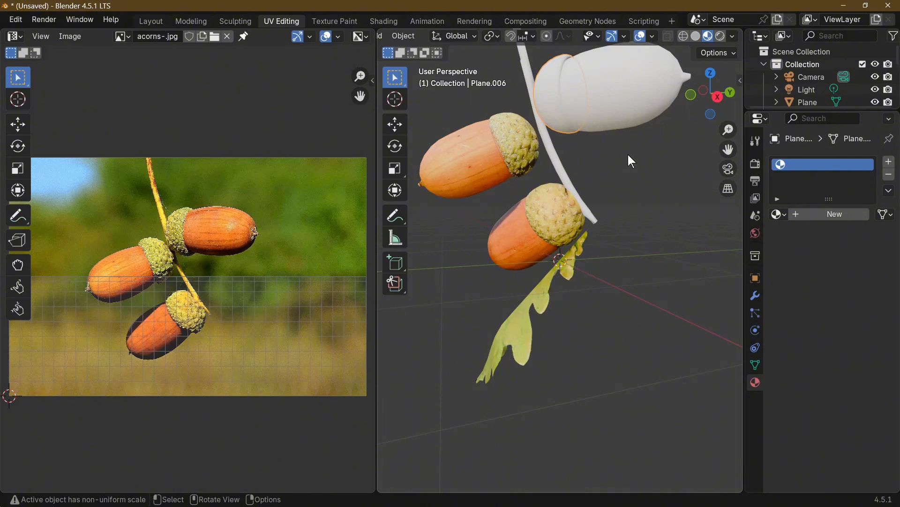
Unwrap the upper acorn's entire cup with Project from View and assign it the existing ACORN material
key(Tab)
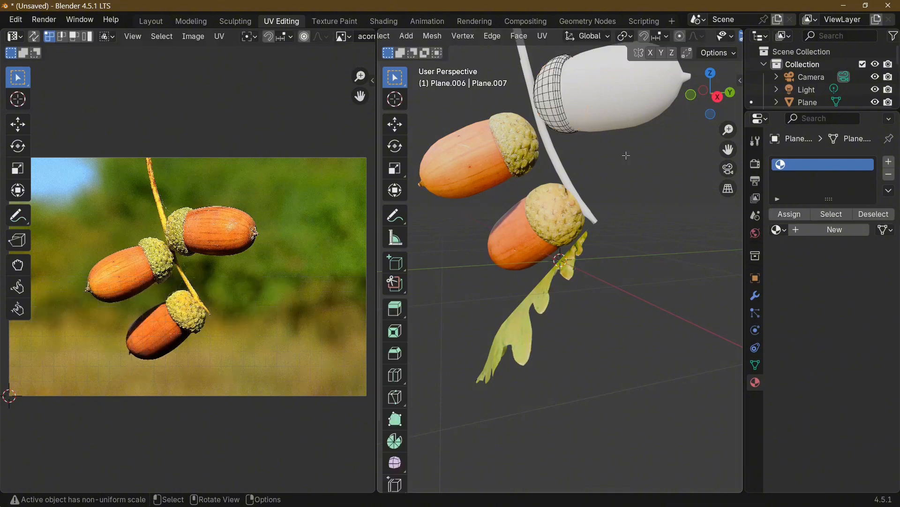
key(a)
key(u)
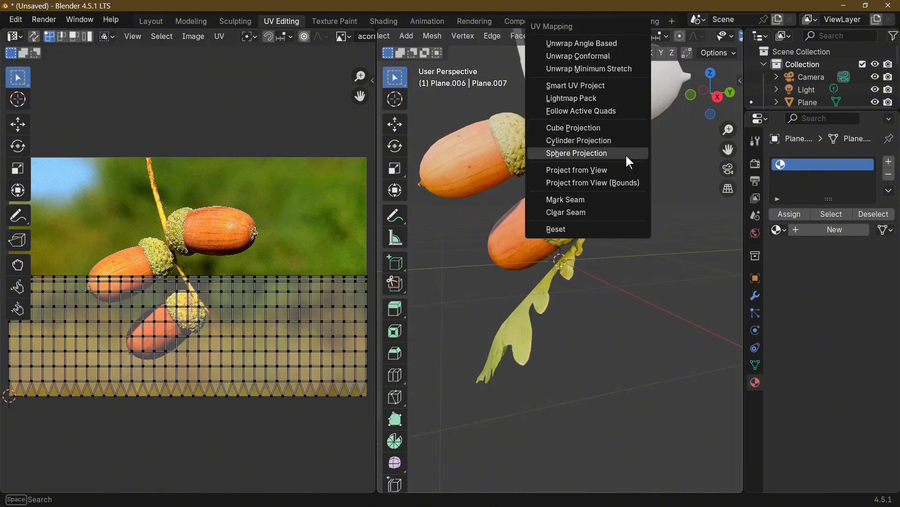
click(598, 184)
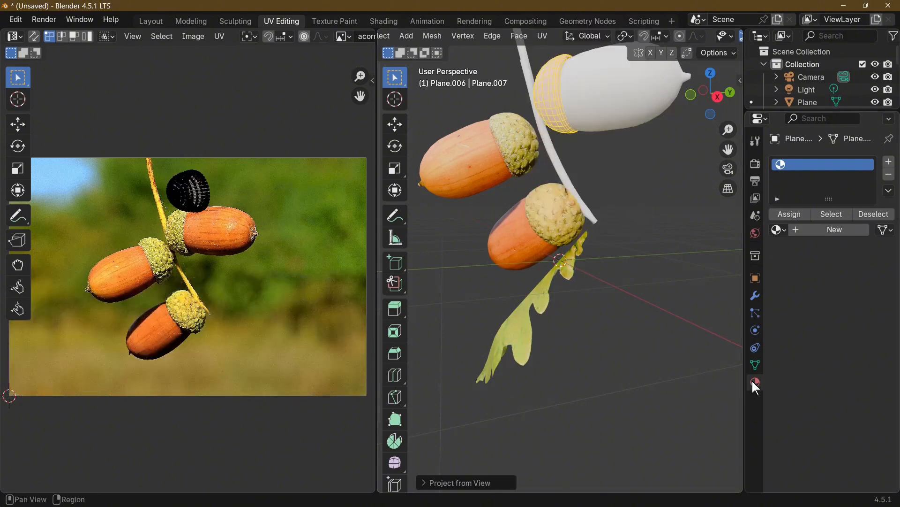
click(780, 231)
click(722, 247)
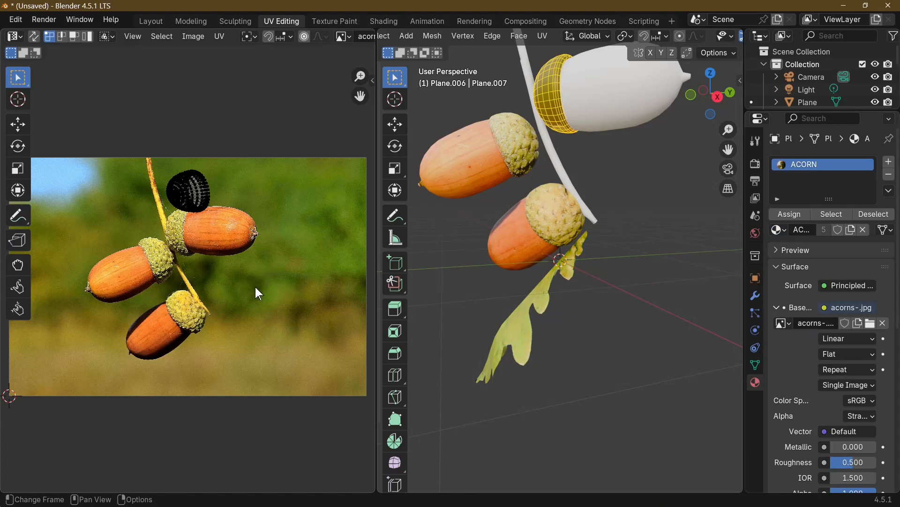
Place the upper cup's UVs over the upper acorn's cup in the photo, narrowing them along X, and return to Object Mode
click(202, 204)
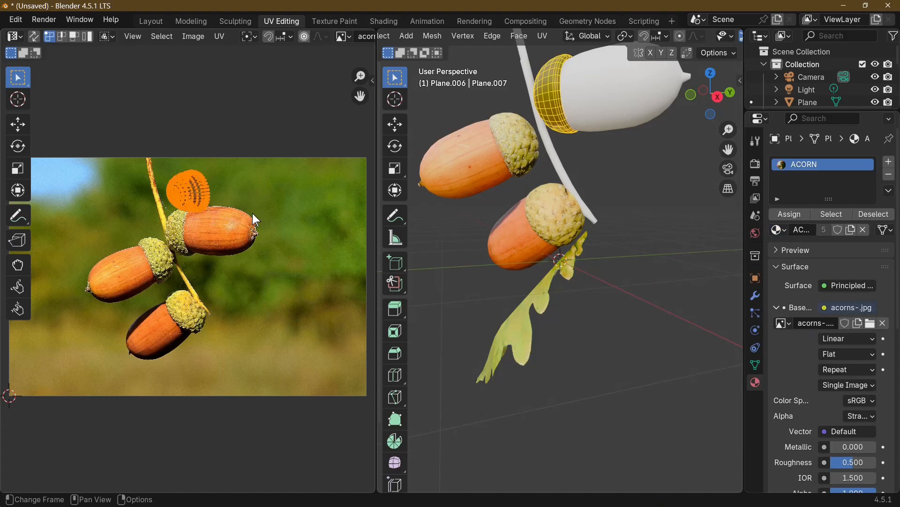
key(g)
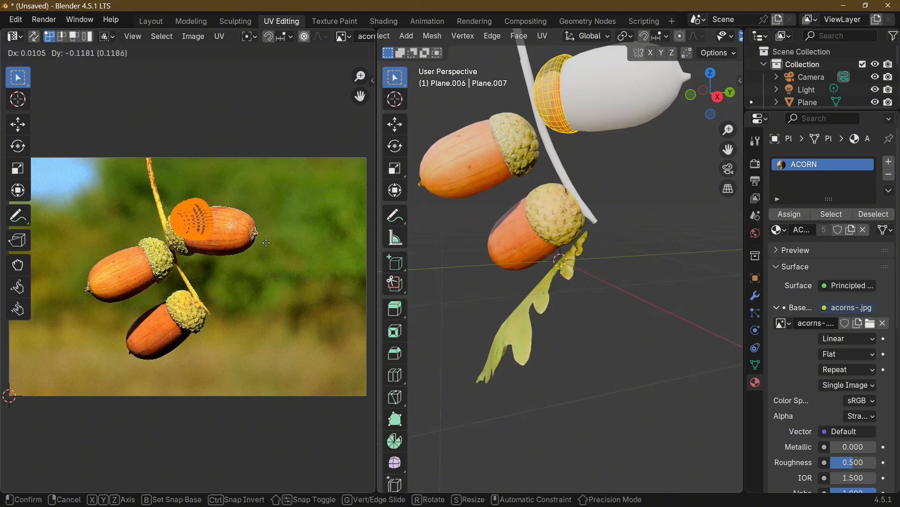
click(262, 254)
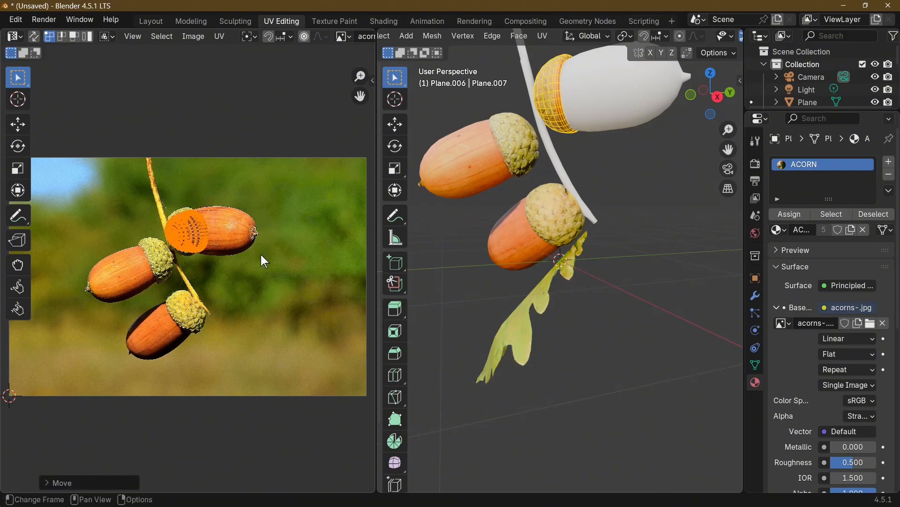
key(s)
key(x)
click(225, 254)
key(g)
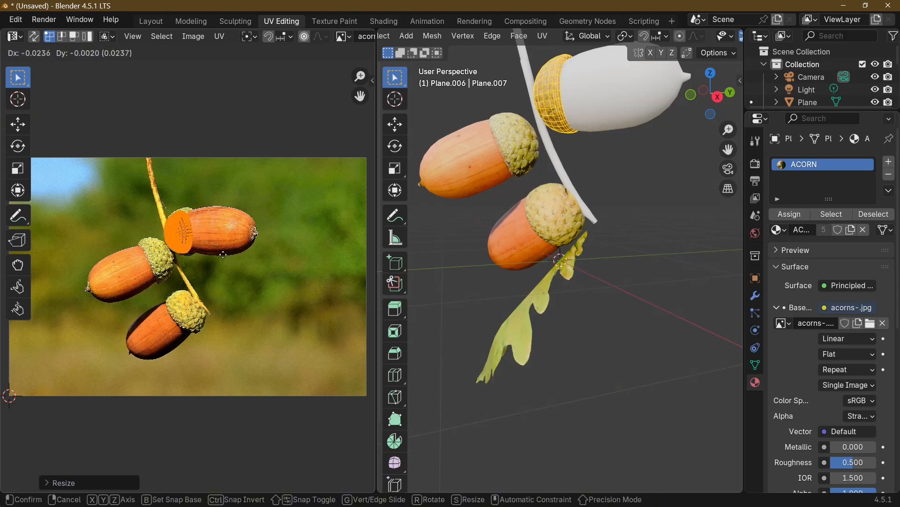
click(226, 255)
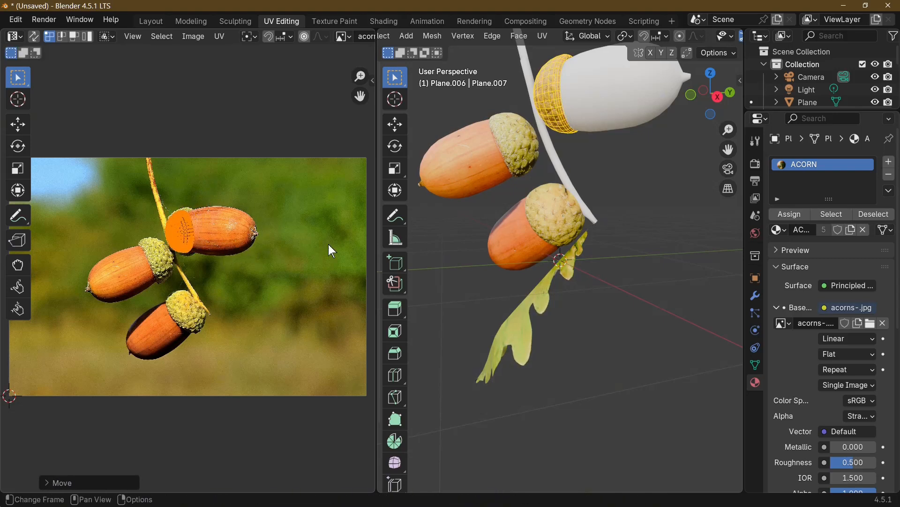
key(Tab)
Unwrap the upper acorn's entire nut with Project from View, seen from an angle showing its full side
click(635, 111)
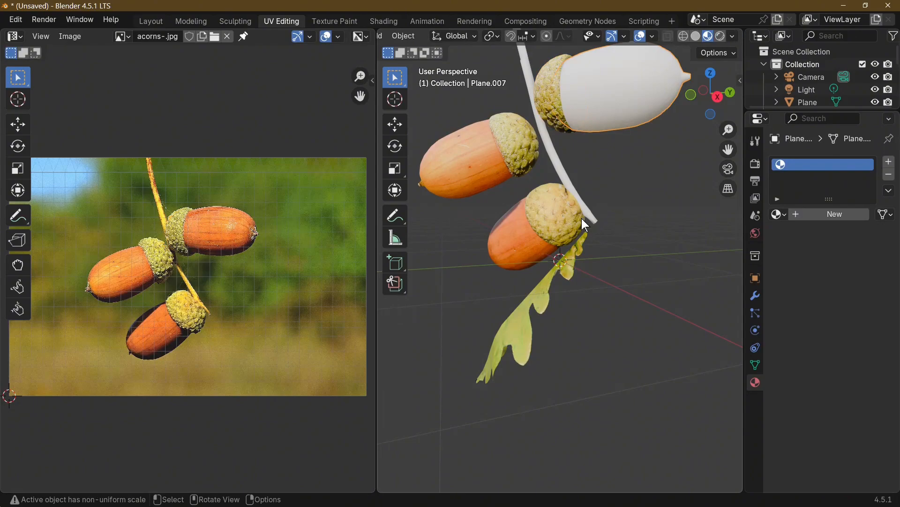
middle_drag(581, 218, 626, 226)
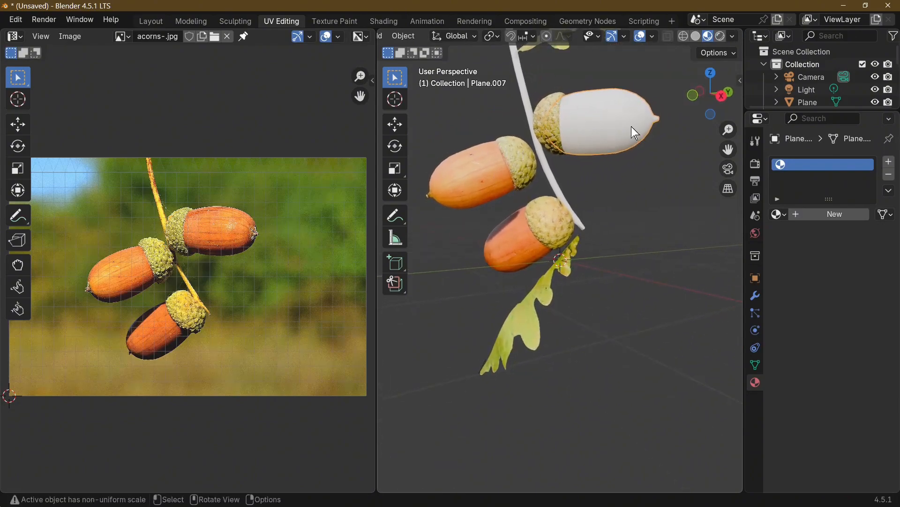
middle_drag(673, 141, 616, 158)
key(Tab)
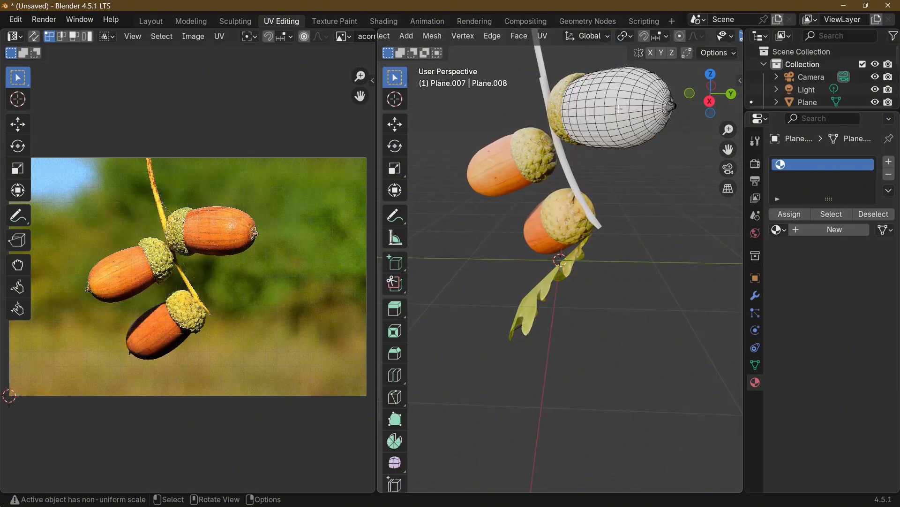
key(a)
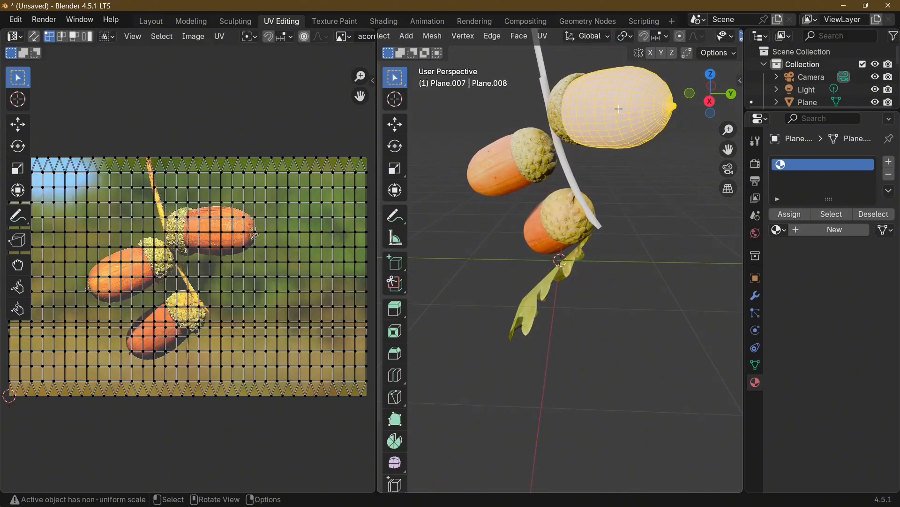
key(u)
click(604, 141)
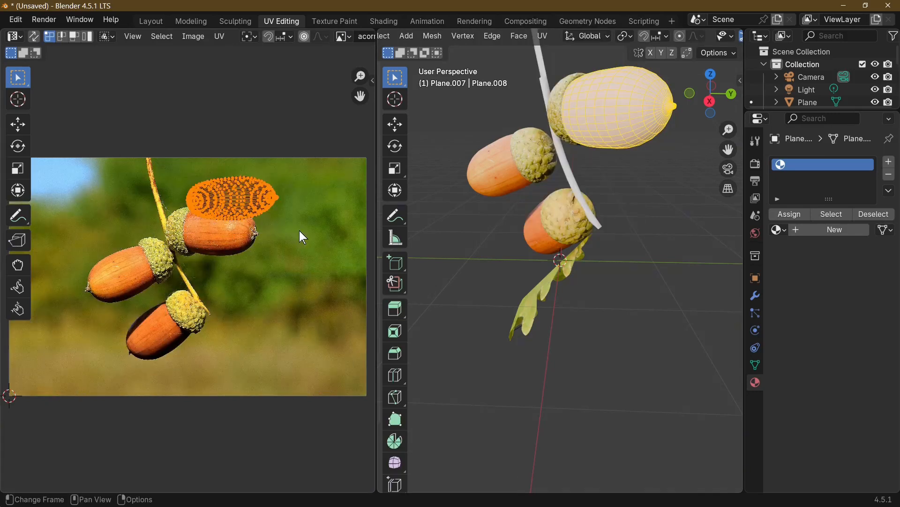
Fit the upper nut's UVs over the upper acorn's nut in the photo by shrinking, moving, stretching along Y and slightly rotating them
key(s)
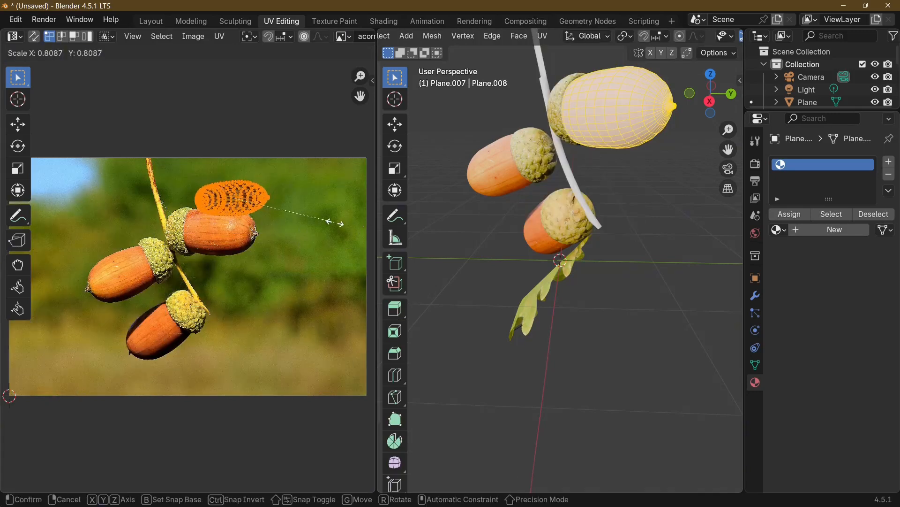
click(324, 226)
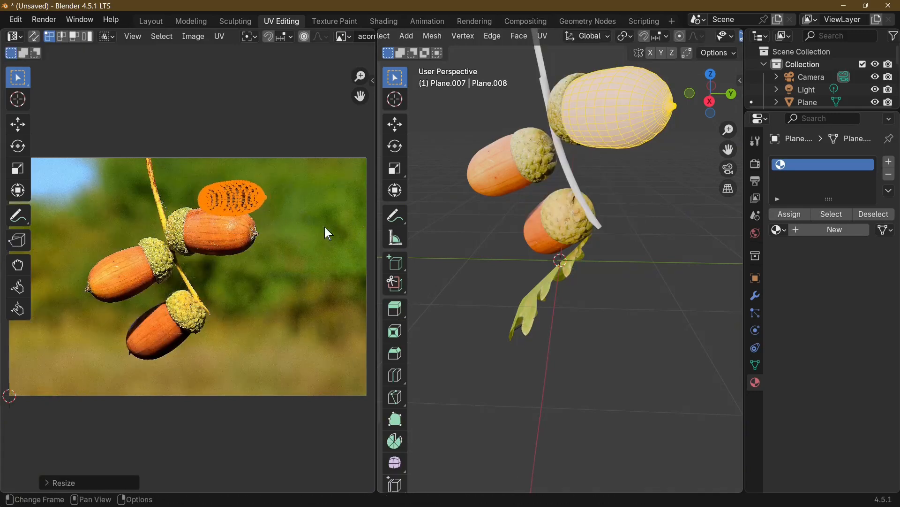
key(g)
click(314, 261)
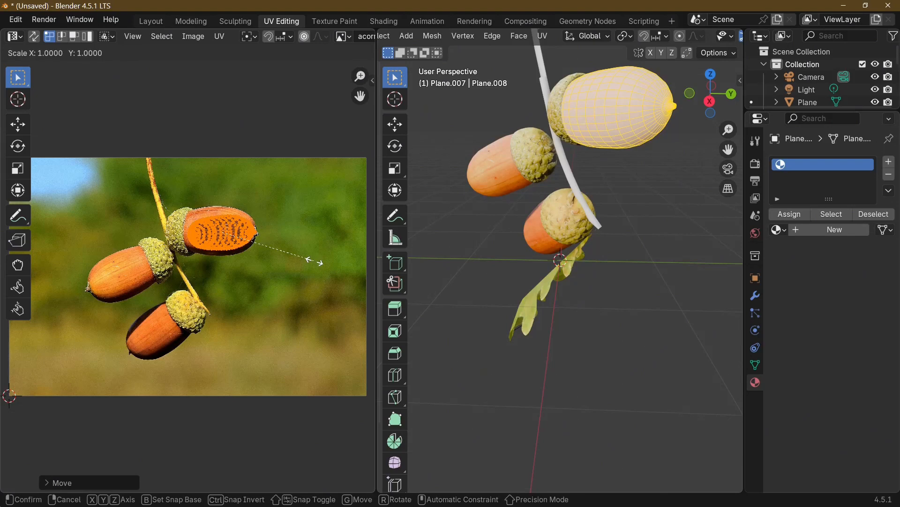
key(y)
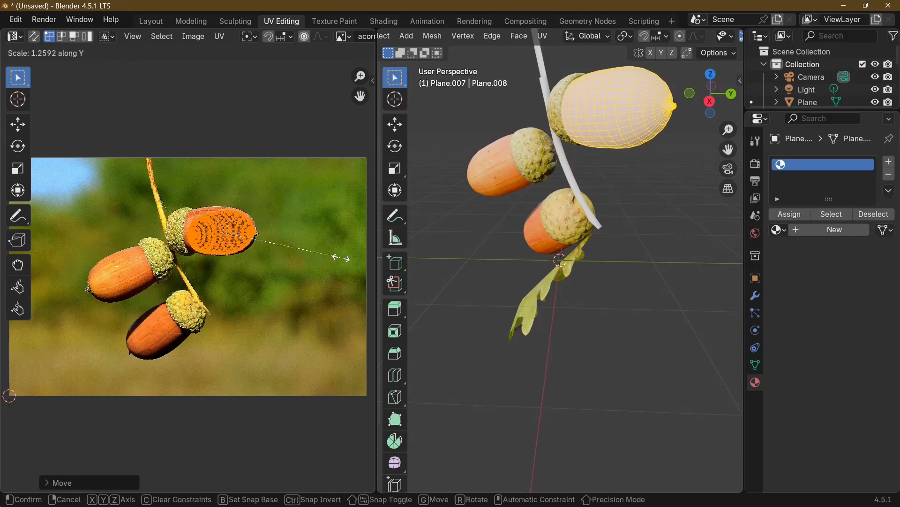
click(342, 258)
key(r)
click(345, 269)
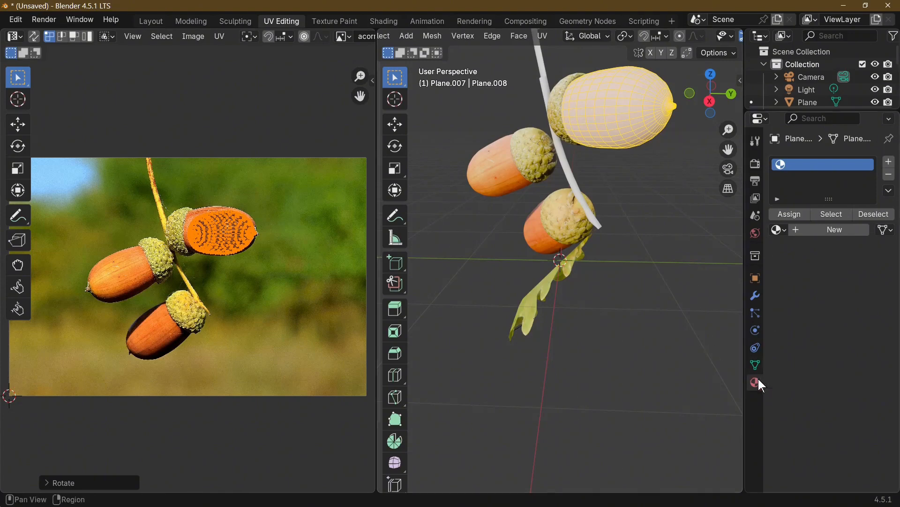
Assign the existing ACORN material to the upper nut, nudge its UVs toward the photo nut's tip, and check it in Object Mode
click(783, 230)
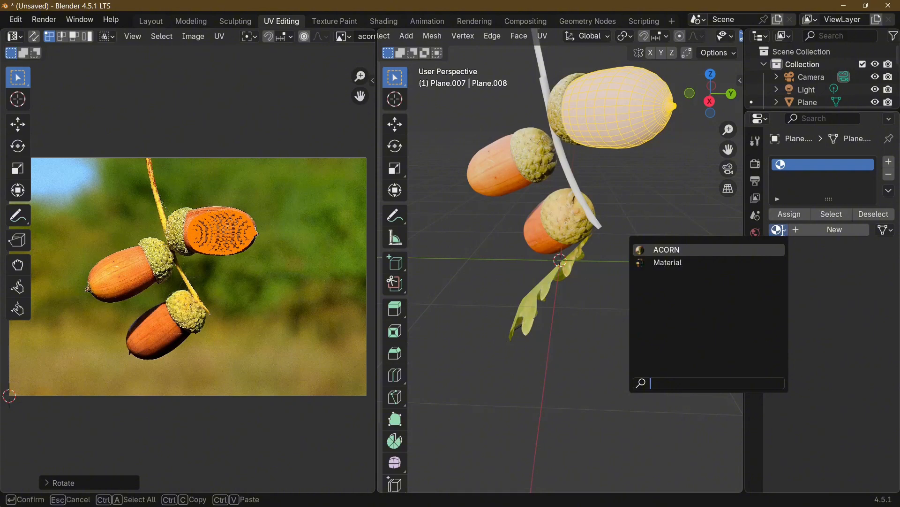
click(654, 249)
scroll(329, 241, up, 3)
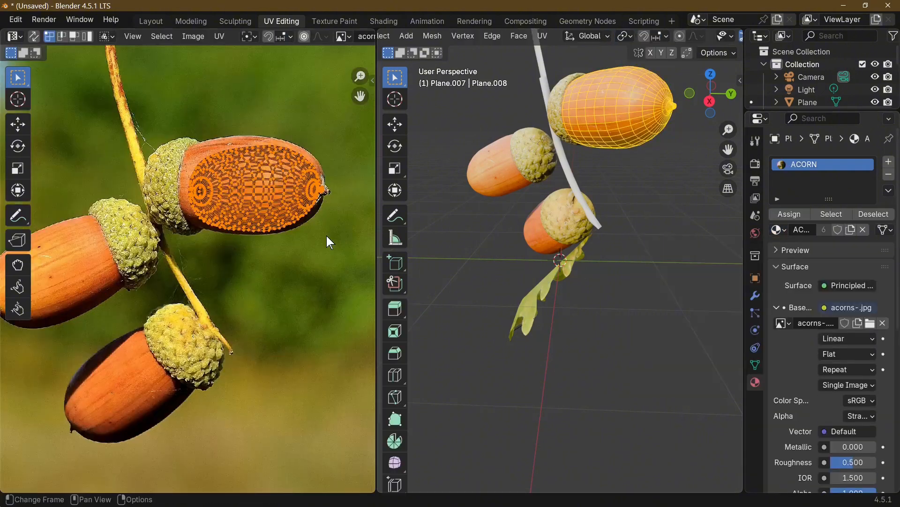
key(g)
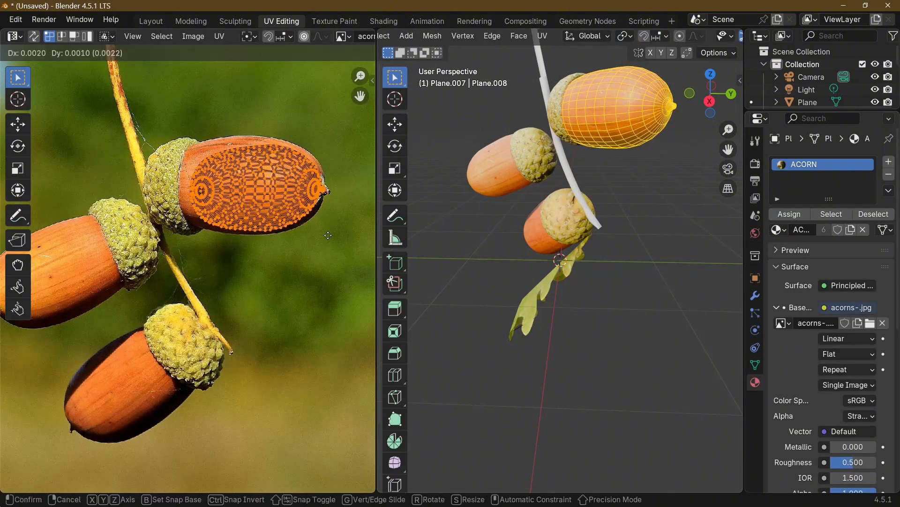
click(331, 235)
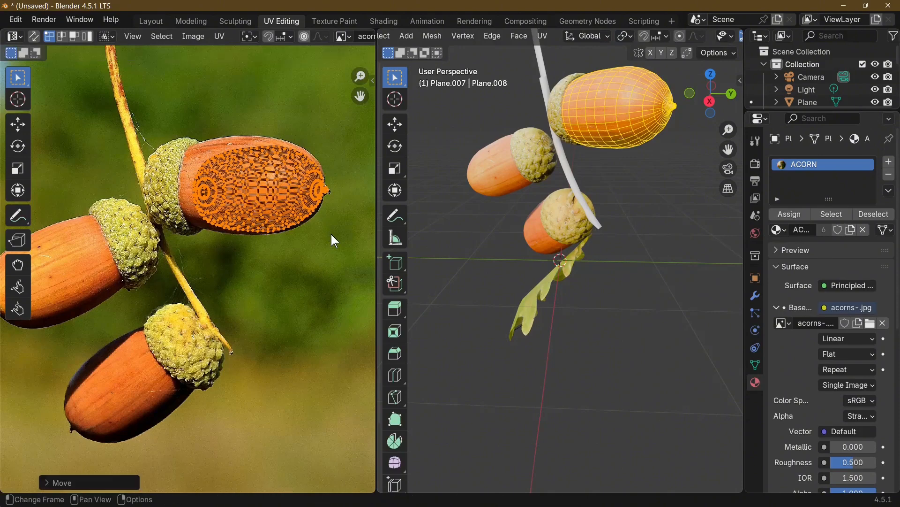
key(Tab)
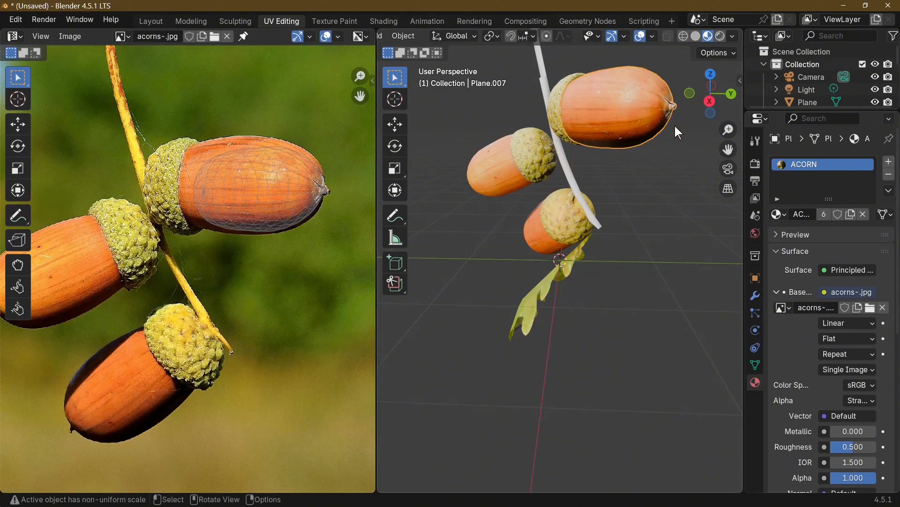
middle_drag(647, 164, 662, 151)
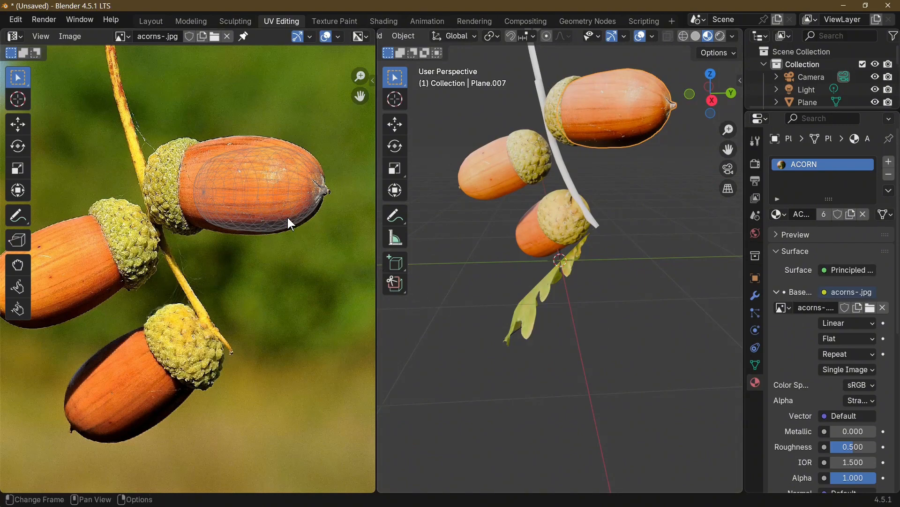
Enlarge the upper nut's UVs and reposition them to fill more of the brown nut area in the photo
key(Tab)
key(s)
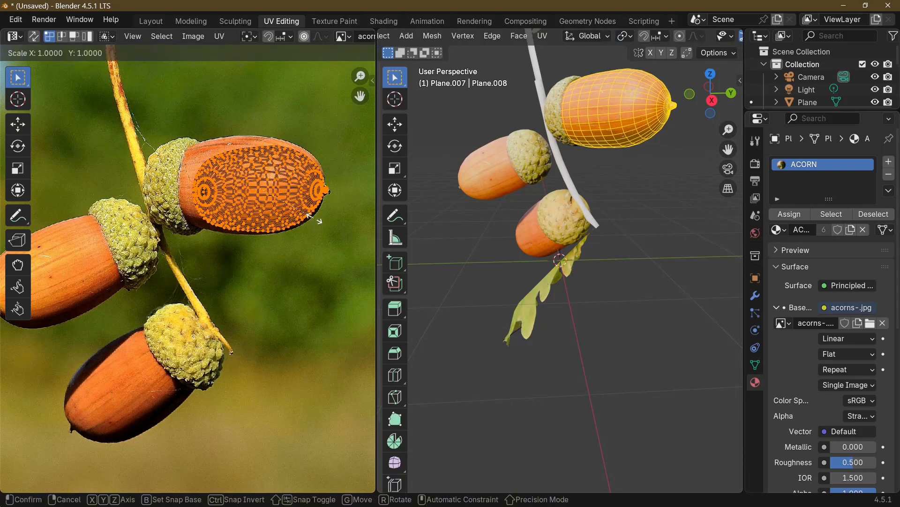
click(315, 219)
key(g)
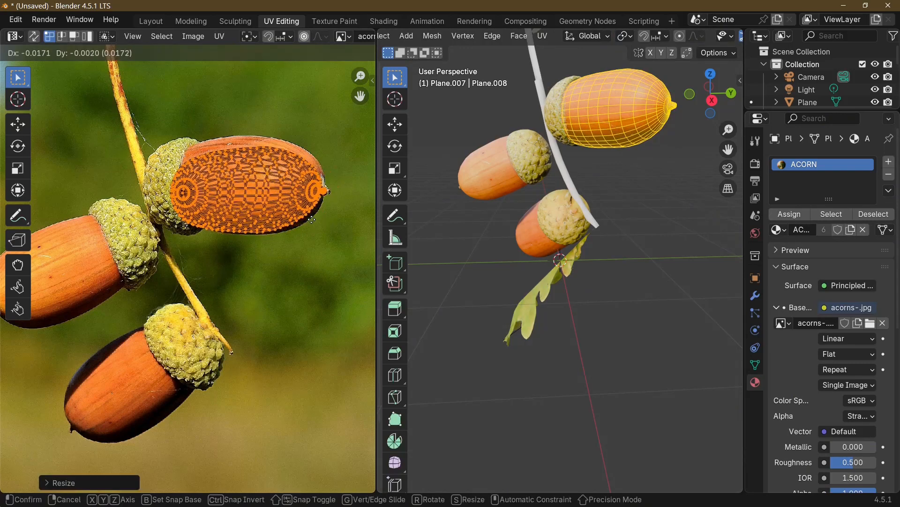
click(315, 218)
key(Tab)
key(Tab)
Enable proportional editing and shift the upper nut's UVs slightly up, away from the cup in the photo
click(181, 195)
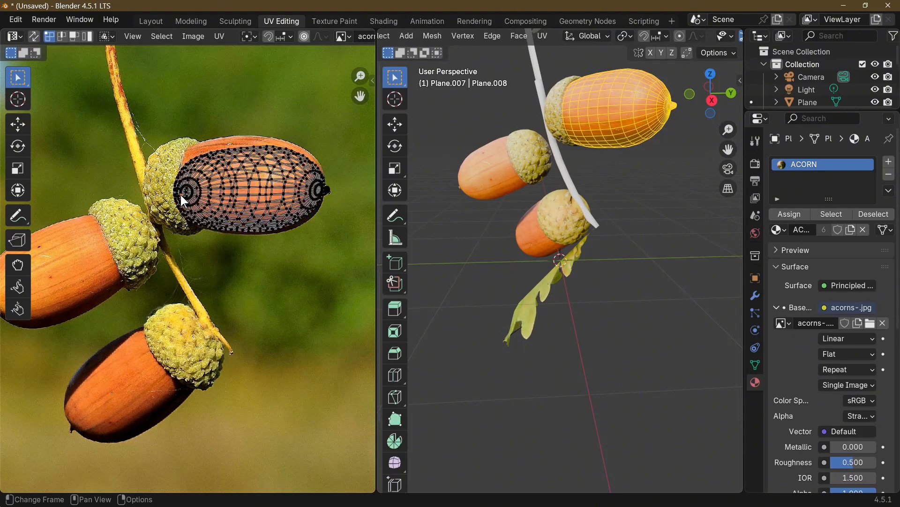
key(o)
key(g)
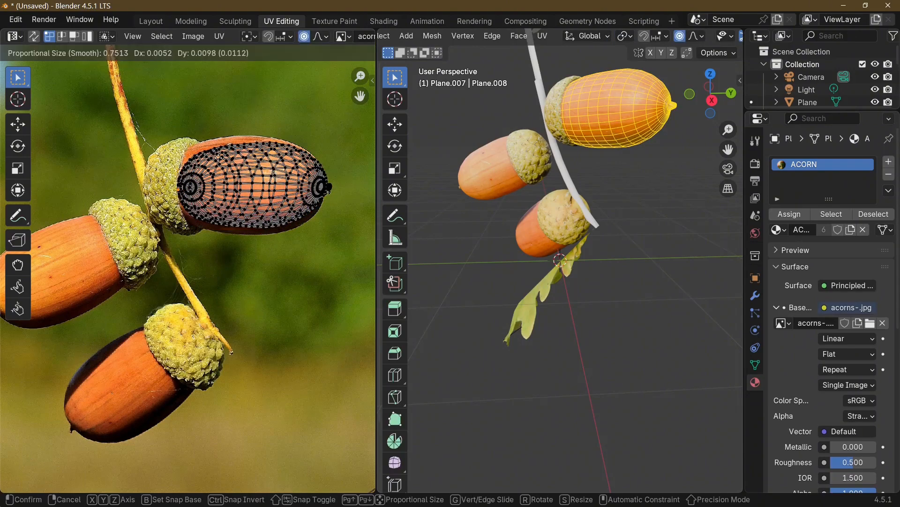
click(222, 164)
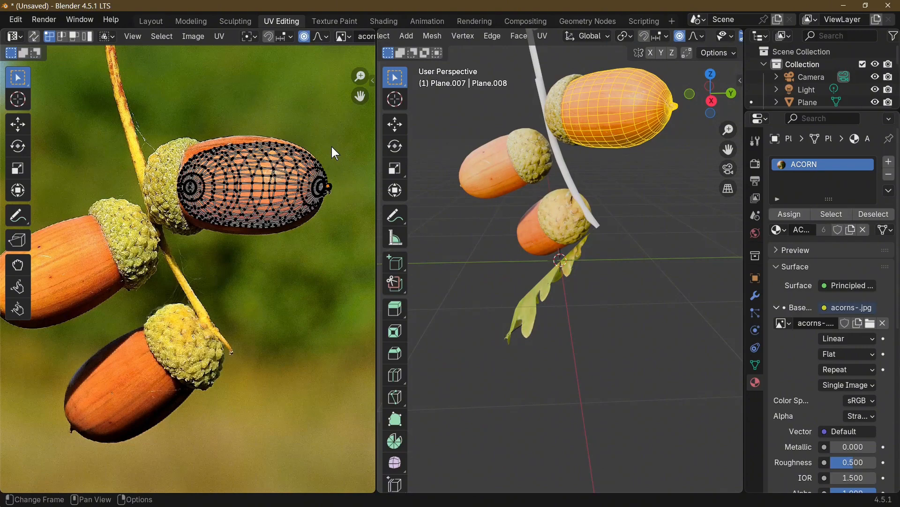
Move the UVs at the upper nut's tip onto the photo nut's point using a smaller proportional radius, and inspect the nut
key(g)
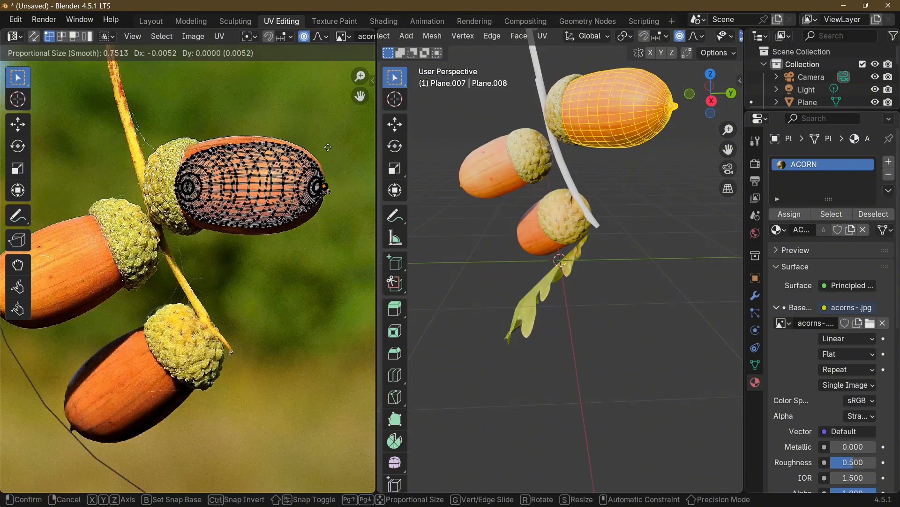
scroll(328, 151, up, 16)
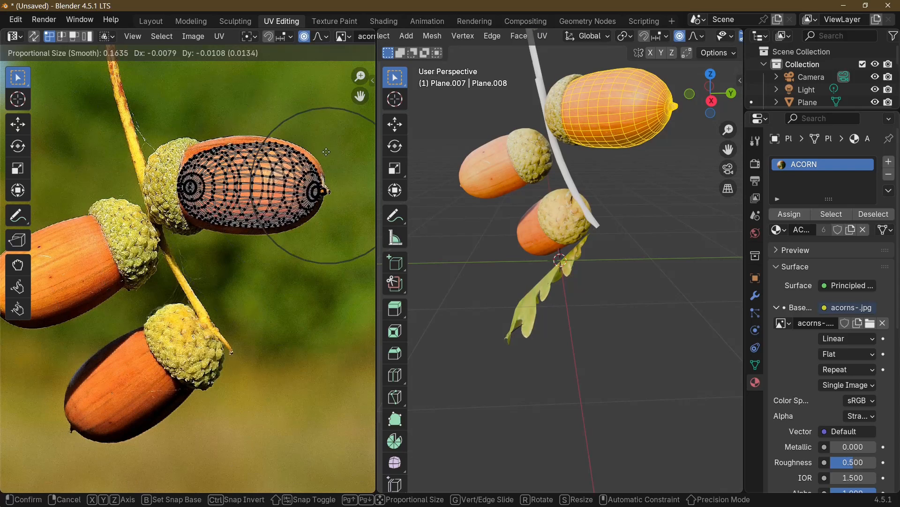
click(329, 151)
key(Tab)
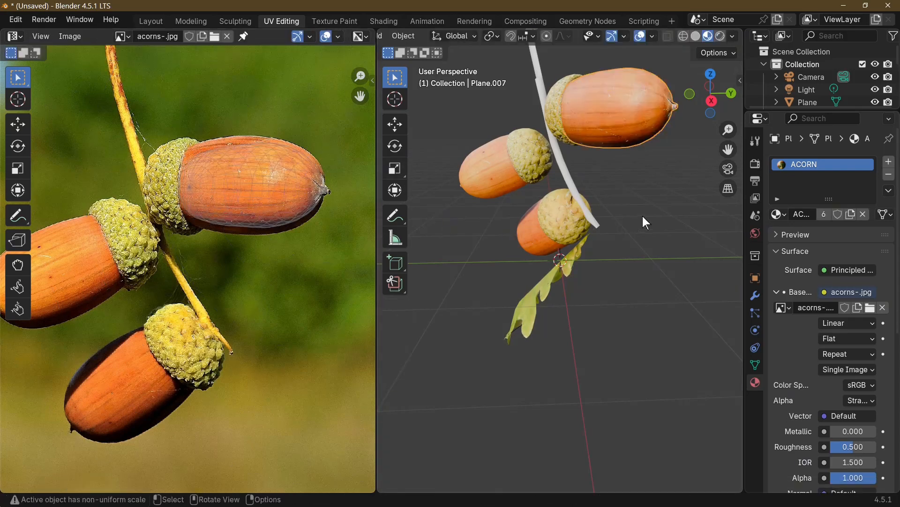
middle_drag(646, 222, 730, 181)
middle_drag(639, 190, 500, 209)
Fine-tune the position of the upper nut's tip UVs with proportional editing and return to Object Mode to check the texture
key(Tab)
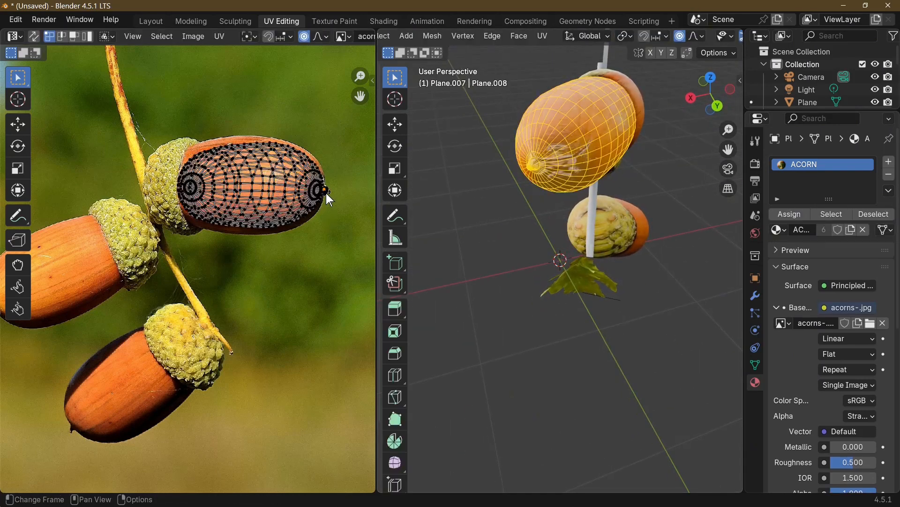
key(Tab)
key(Tab)
key(g)
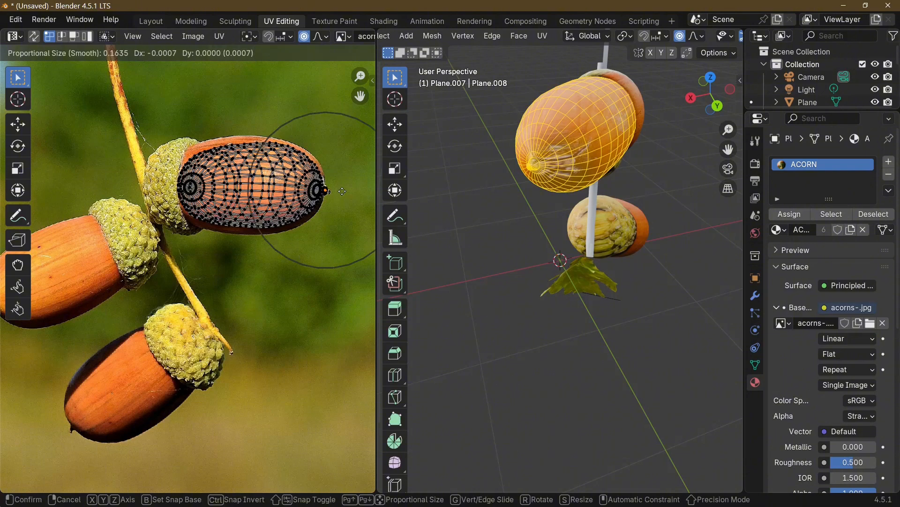
click(339, 191)
key(Tab)
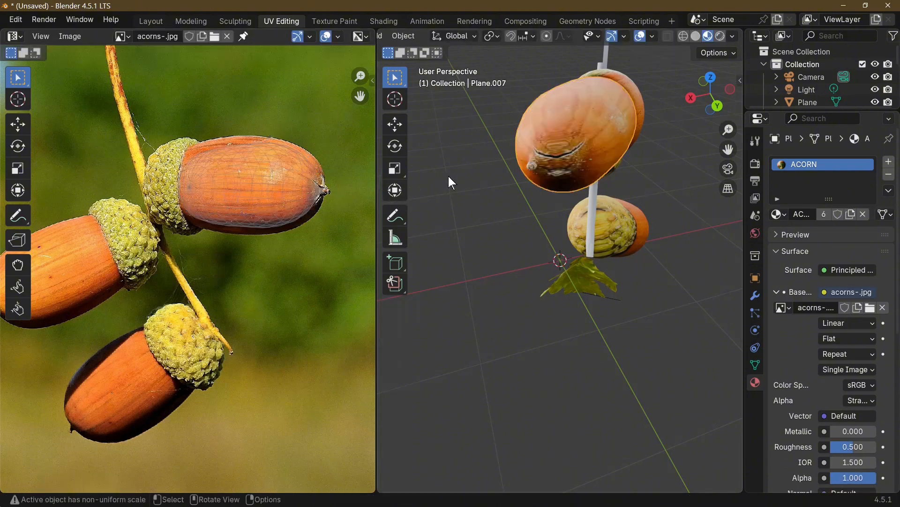
middle_drag(413, 188, 562, 159)
Unwrap the entire twig stem with Project from View, seen through the camera
key(KP_0)
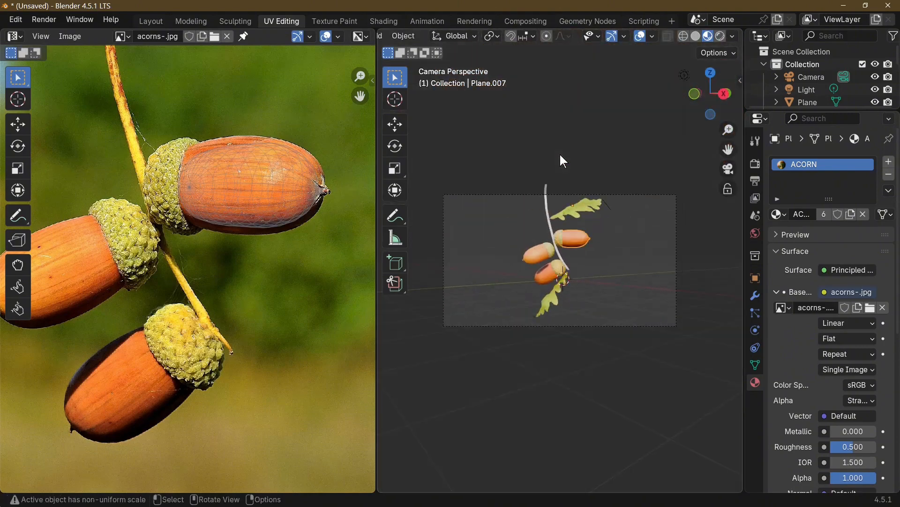
key(Home)
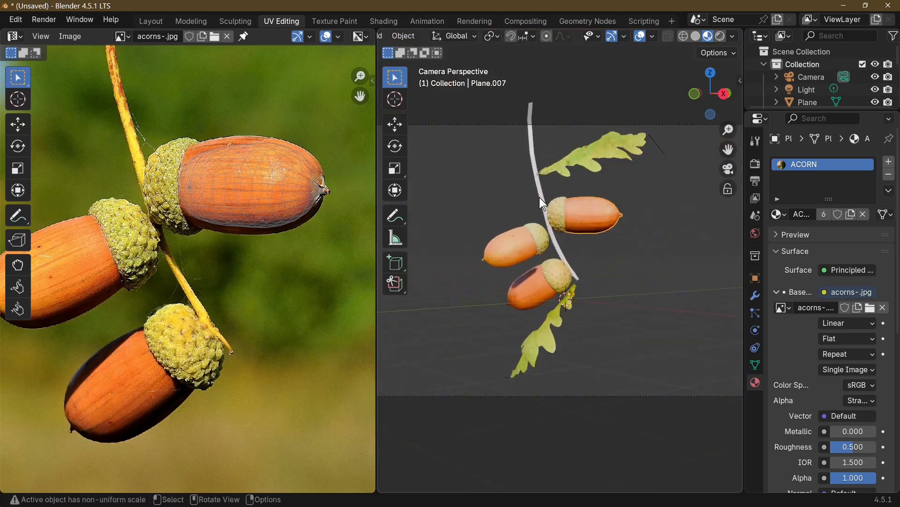
click(548, 205)
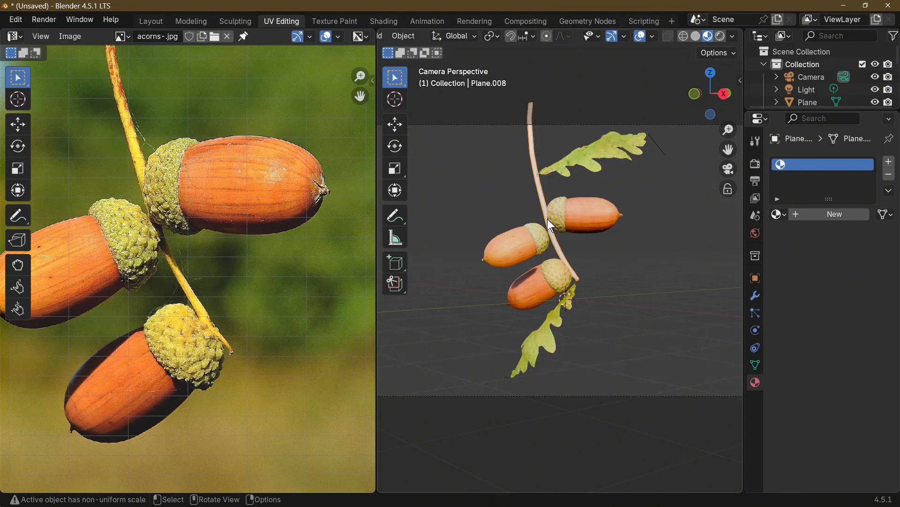
key(Tab)
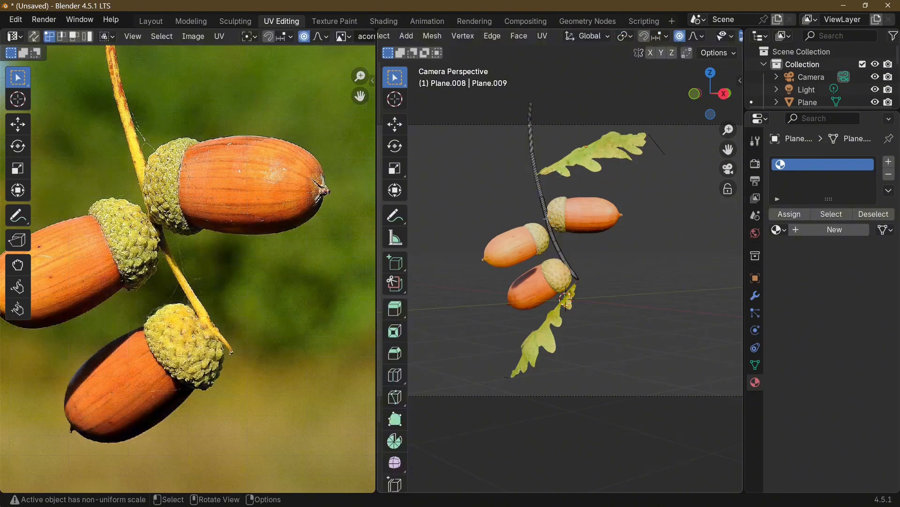
key(a)
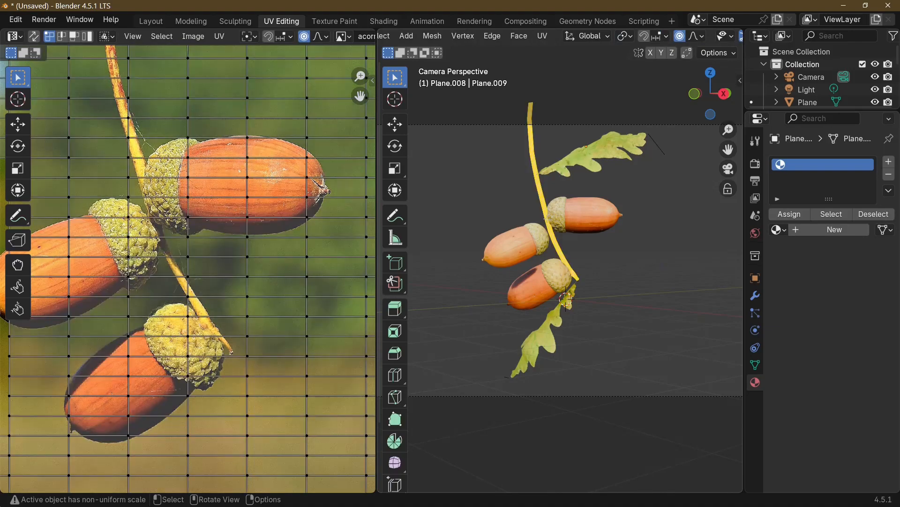
key(u)
click(547, 218)
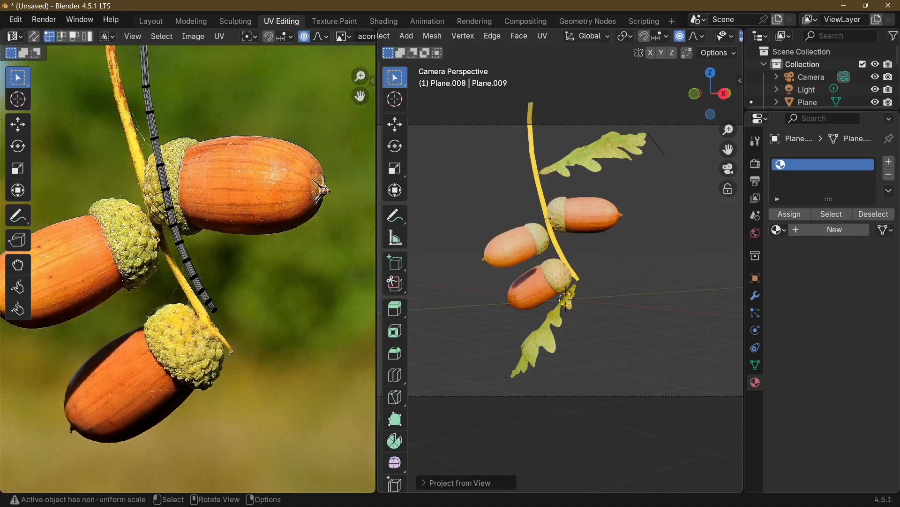
Assign the existing ACORN material to the twig stem
scroll(189, 148, down, 2)
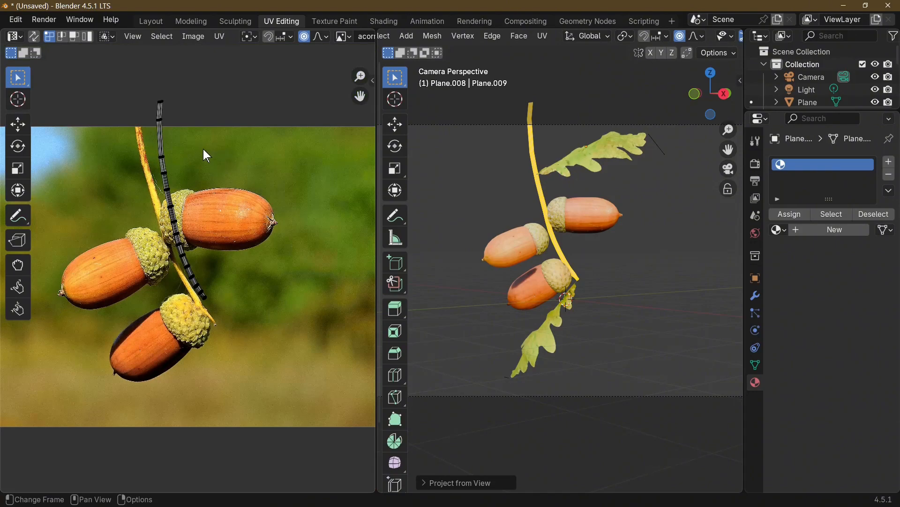
drag(134, 90, 217, 202)
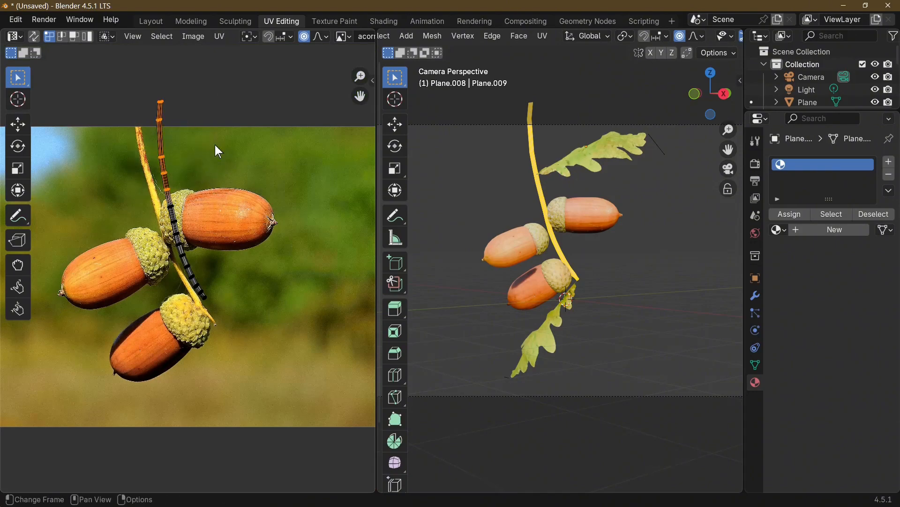
click(164, 102)
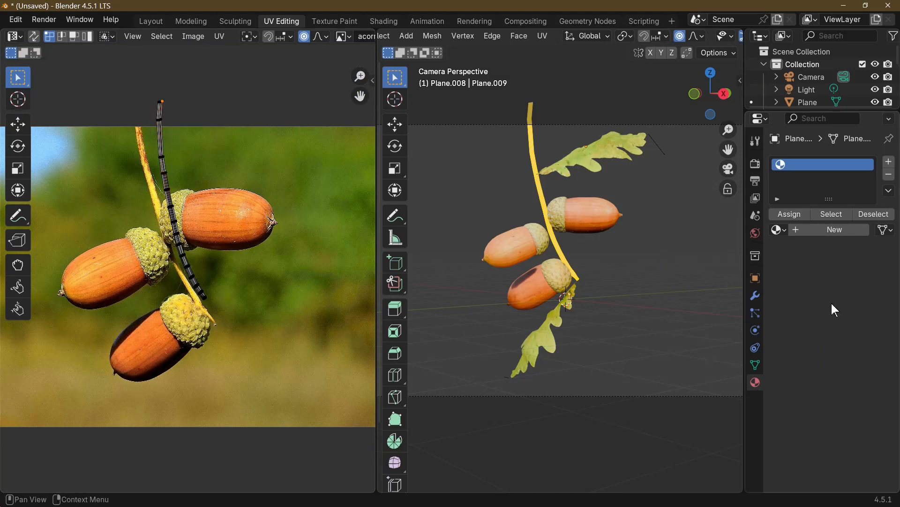
click(777, 229)
click(657, 249)
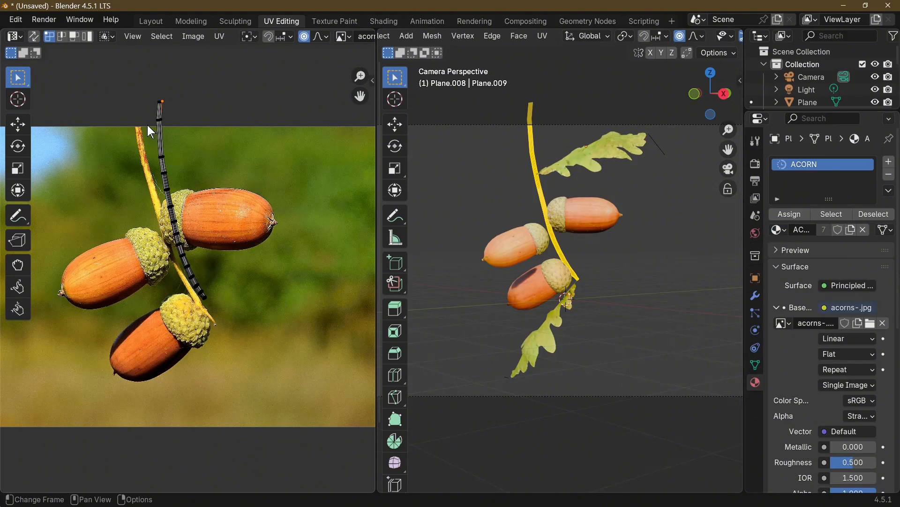
Move the UVs at the stem's top and just below it onto the photo stem's upper end with proportional editing
drag(143, 95, 230, 128)
key(g)
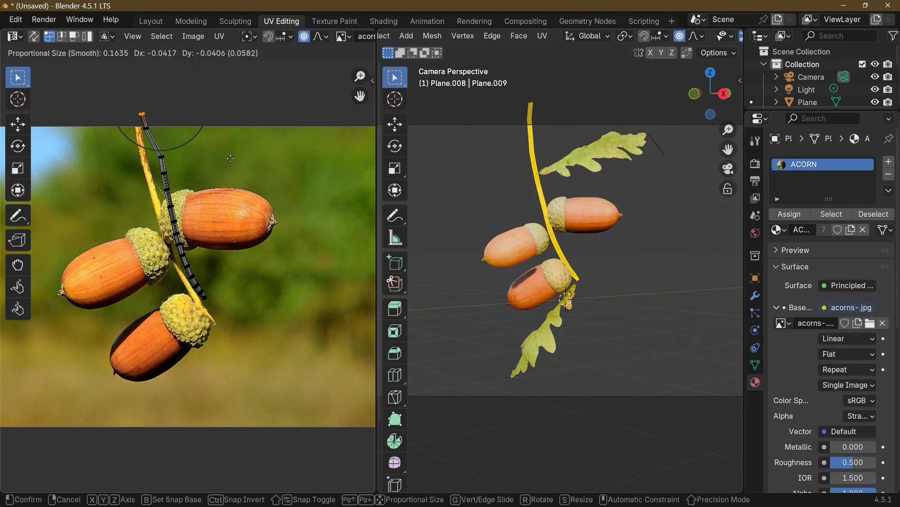
click(227, 173)
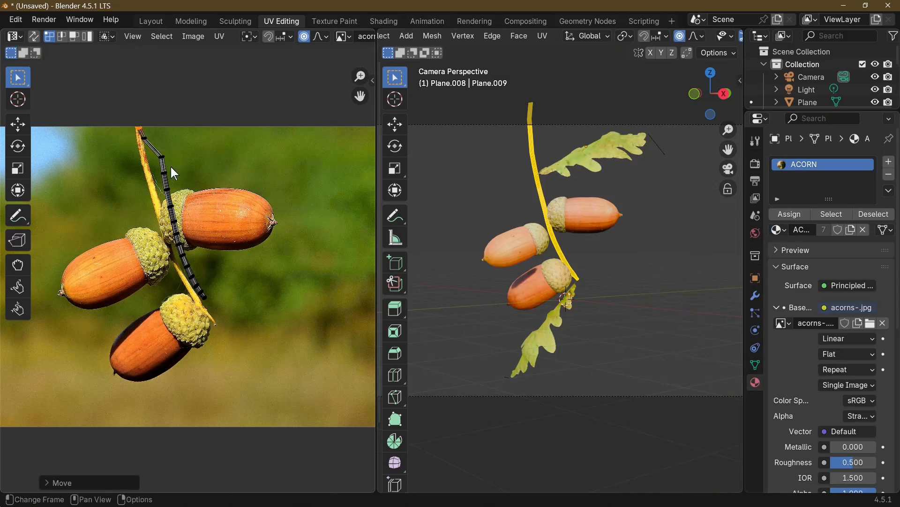
key(g)
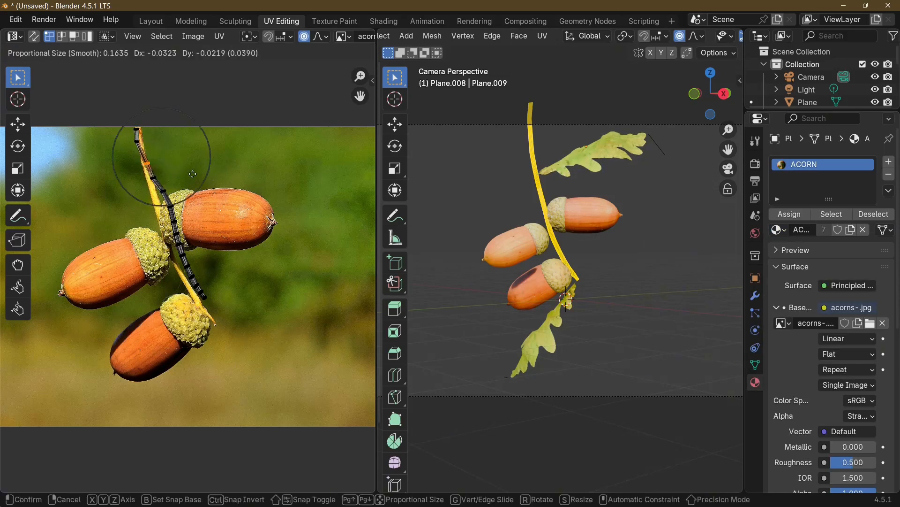
click(193, 176)
Nudge the UVs near the stem's top into line with the photo stem, reducing the proportional size to 0.0573
click(124, 145)
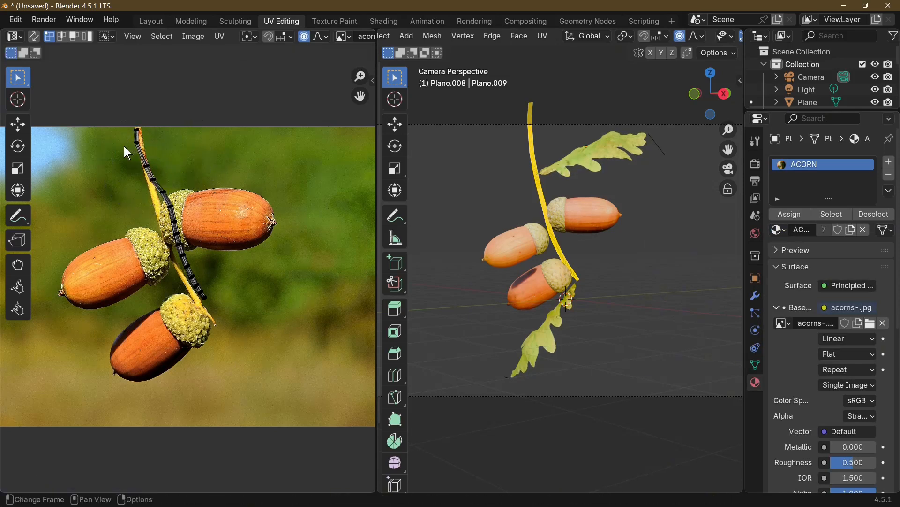
drag(126, 136, 149, 151)
key(g)
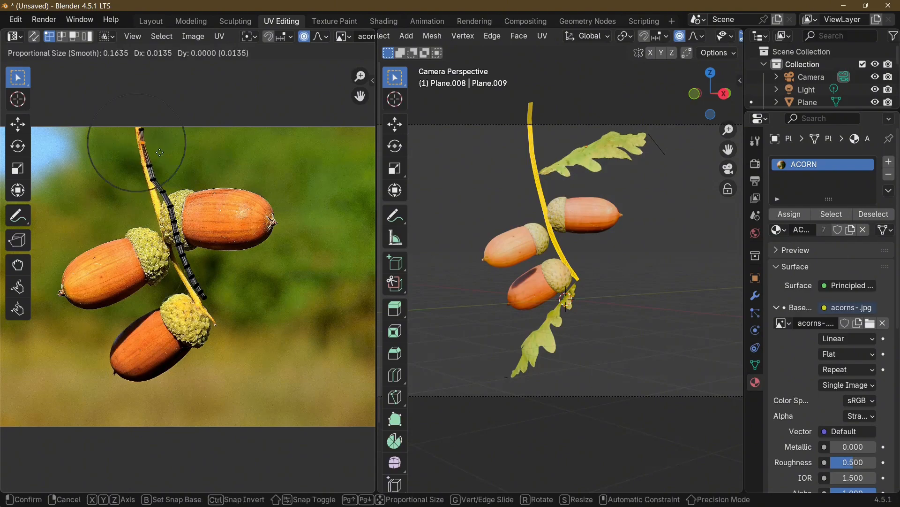
scroll(157, 152, up, 11)
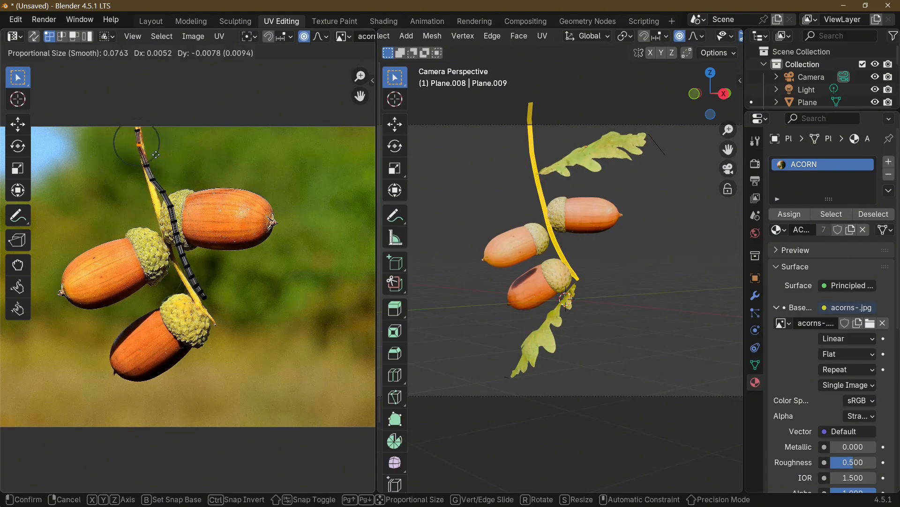
click(160, 165)
Move the UVs of the stem's upper-middle section onto the photo stem beside the upper acorn's cap
key(g)
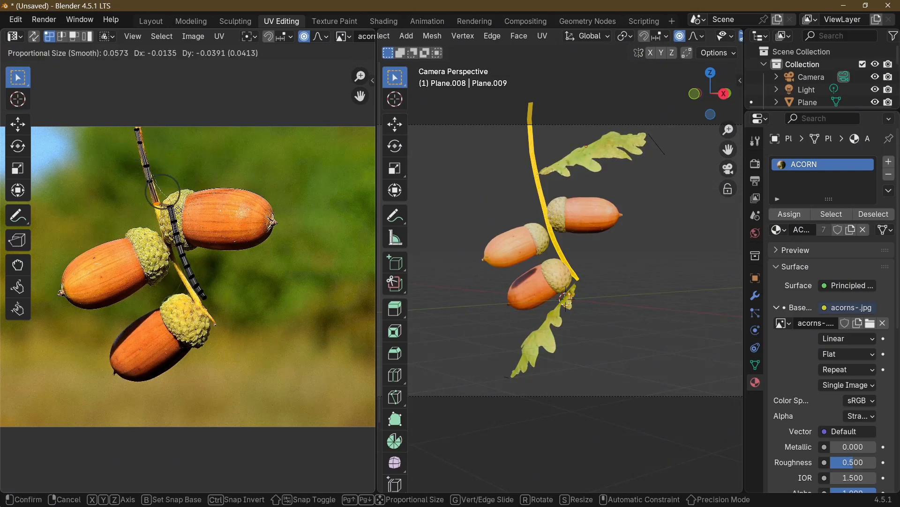
click(167, 207)
key(b)
key(g)
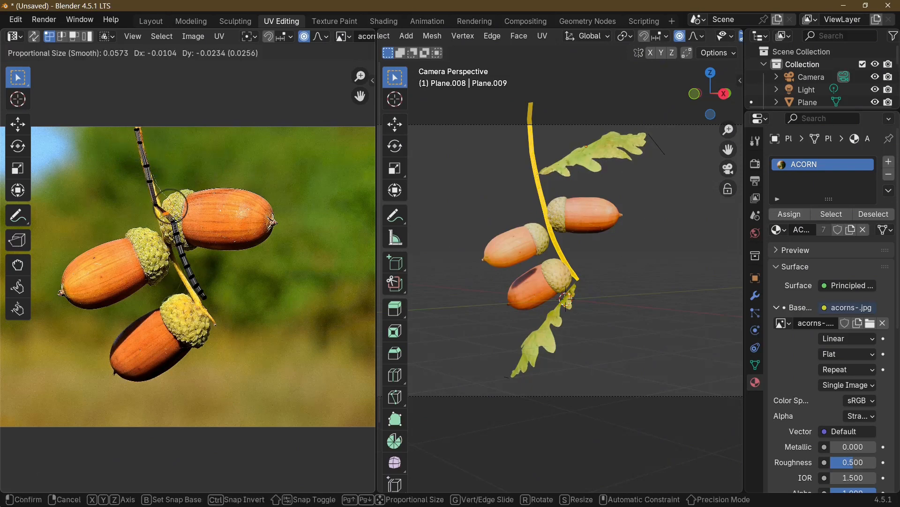
click(180, 215)
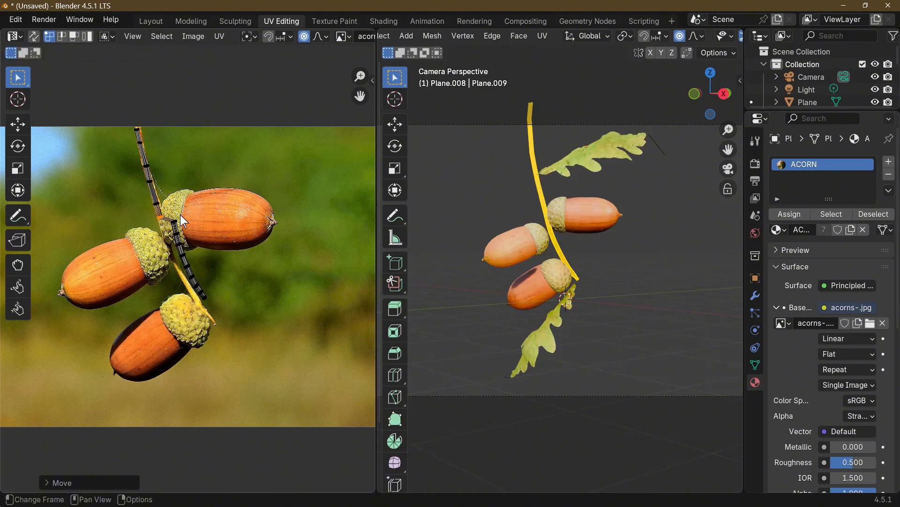
click(172, 155)
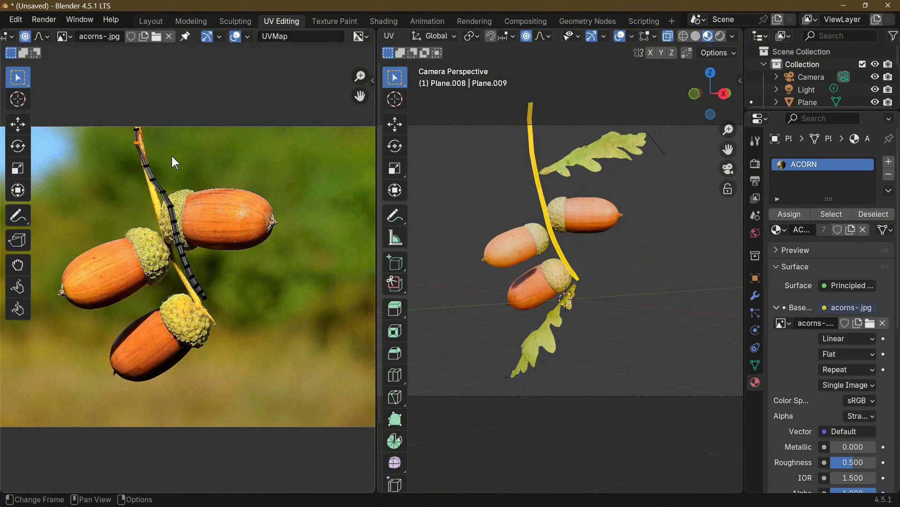
key(g)
click(176, 156)
Move the stem UVs lying over the upper acorn's cap down along the photo stem, to below the cap
scroll(179, 156, up, 3)
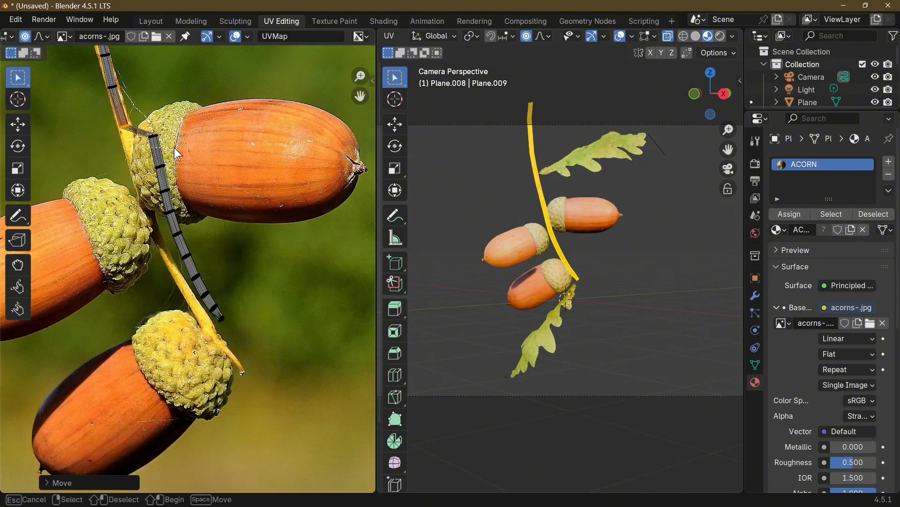
key(g)
click(187, 199)
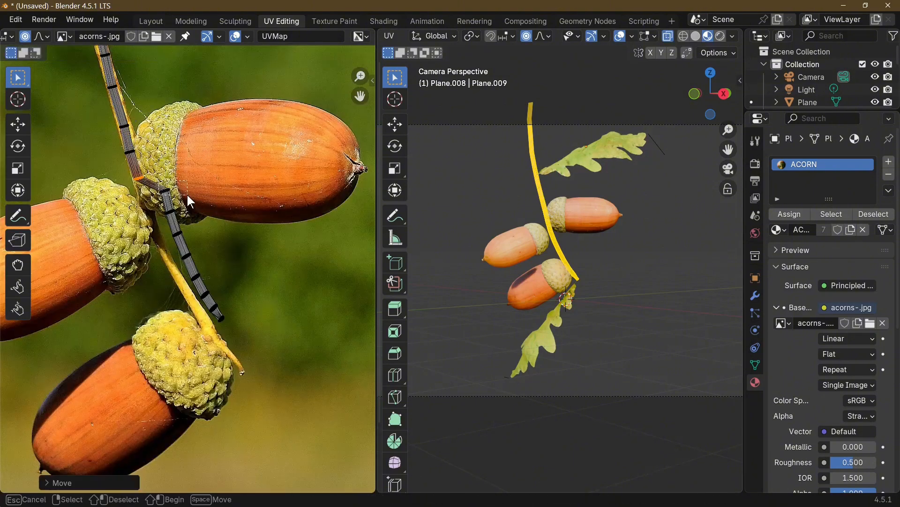
key(g)
click(173, 219)
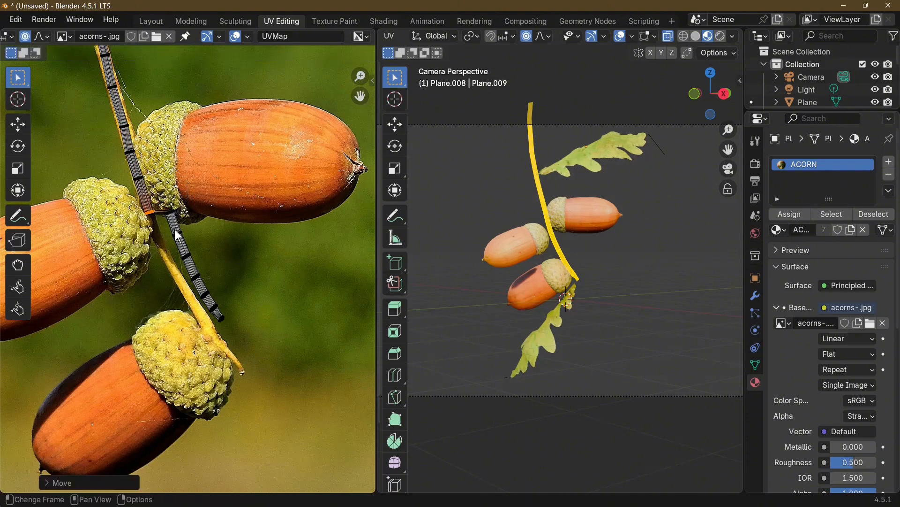
Move the UVs of the stem's lower section onto the yellow photo stem leading to the bottom acorn
key(g)
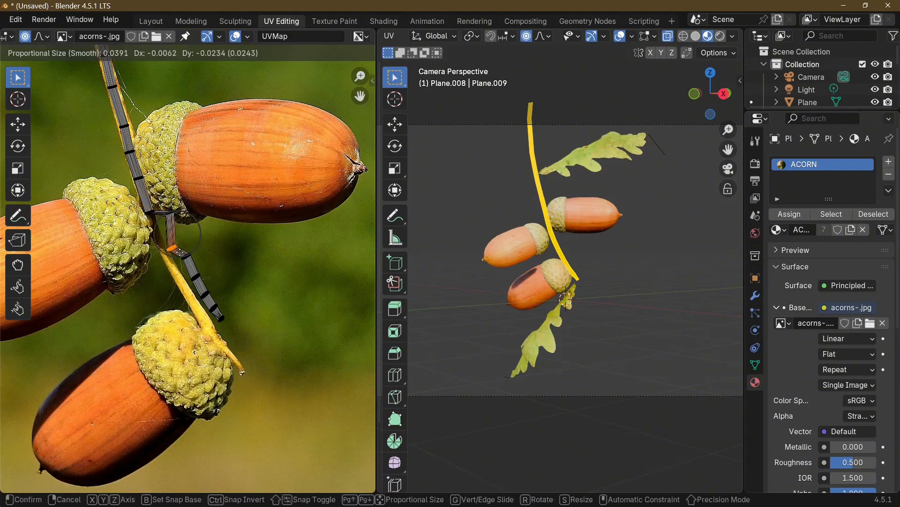
click(172, 261)
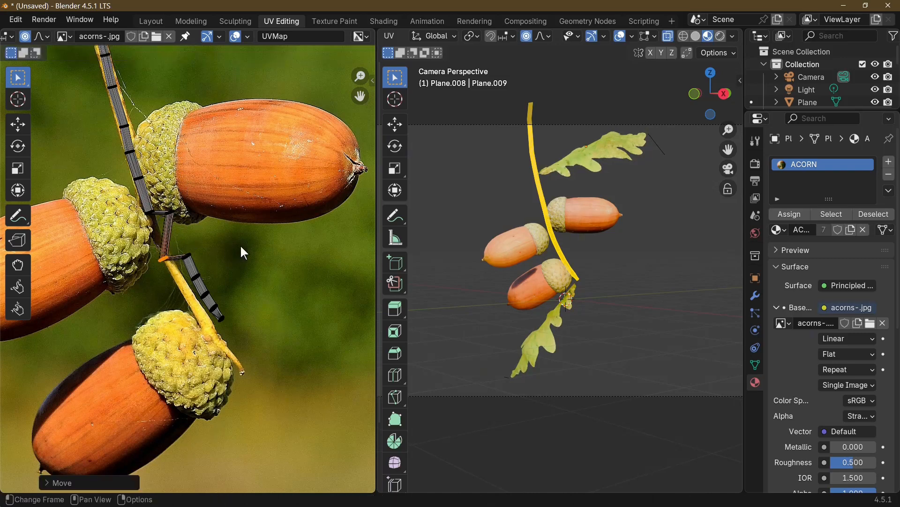
key(s)
key(g)
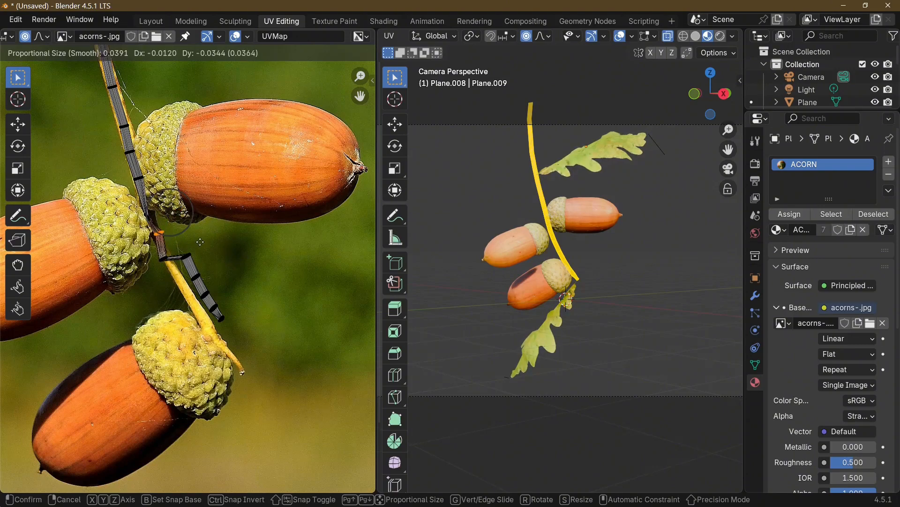
scroll(200, 234, up, 3)
scroll(201, 234, up, 4)
click(195, 239)
drag(178, 247, 216, 287)
key(g)
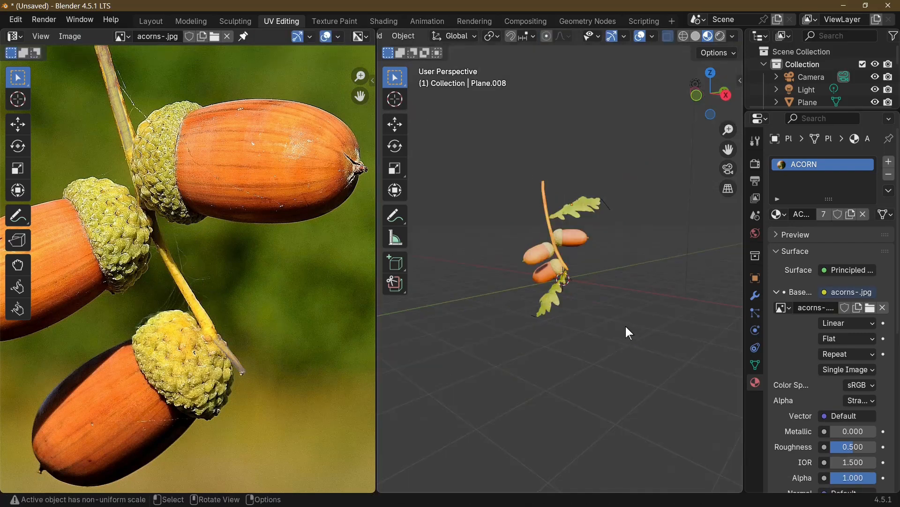
View the twig through the camera and set the render resolution's Y value to 1920 px
key(KP_0)
scroll(622, 289, down, 3)
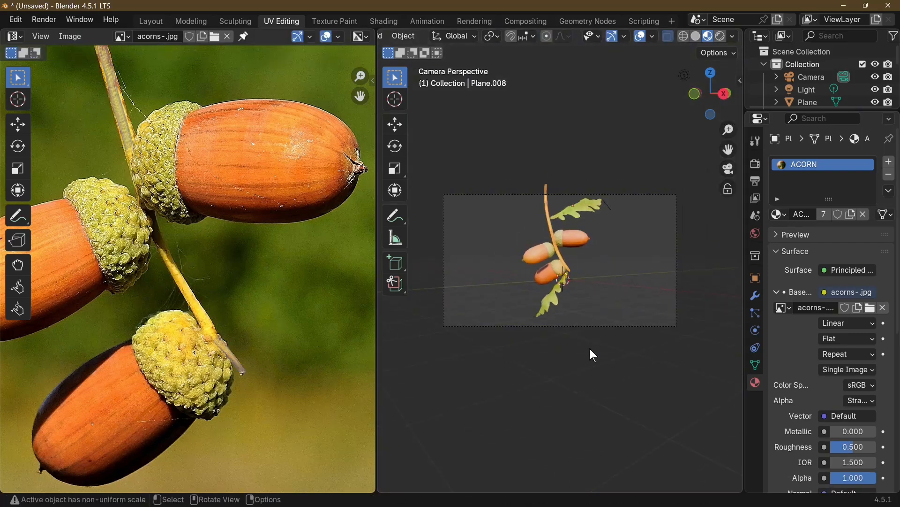
click(755, 165)
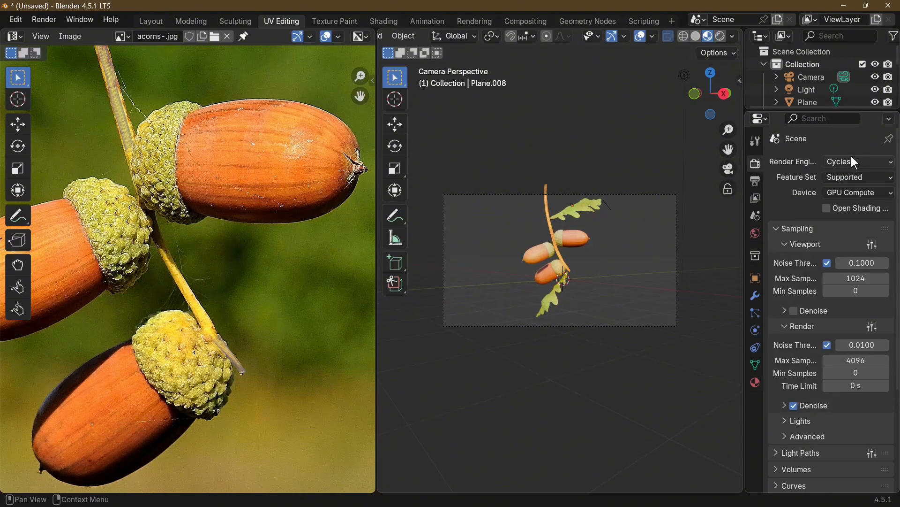
click(755, 180)
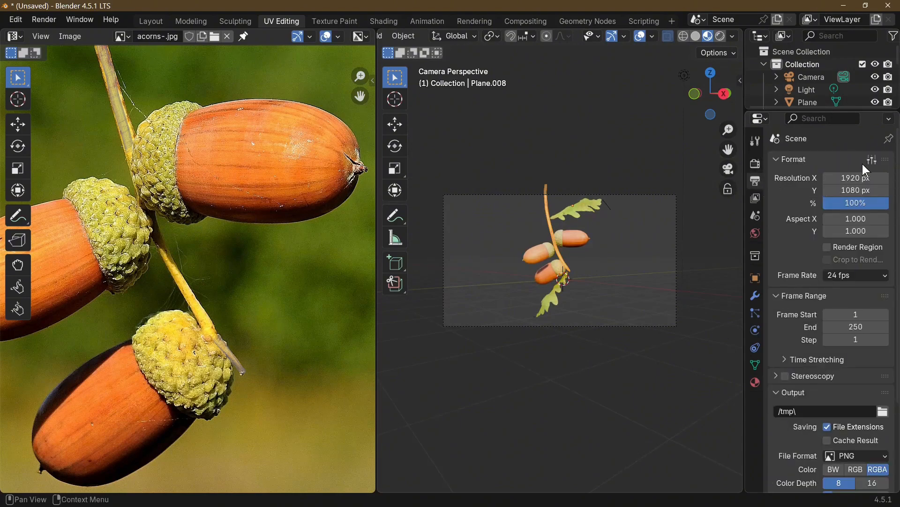
drag(856, 190, 848, 189)
text(1)
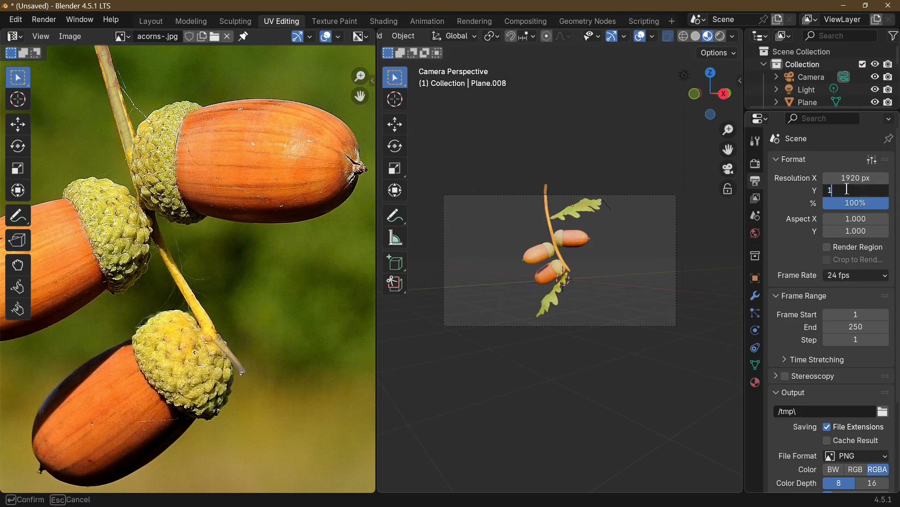
text(20)
key(Return)
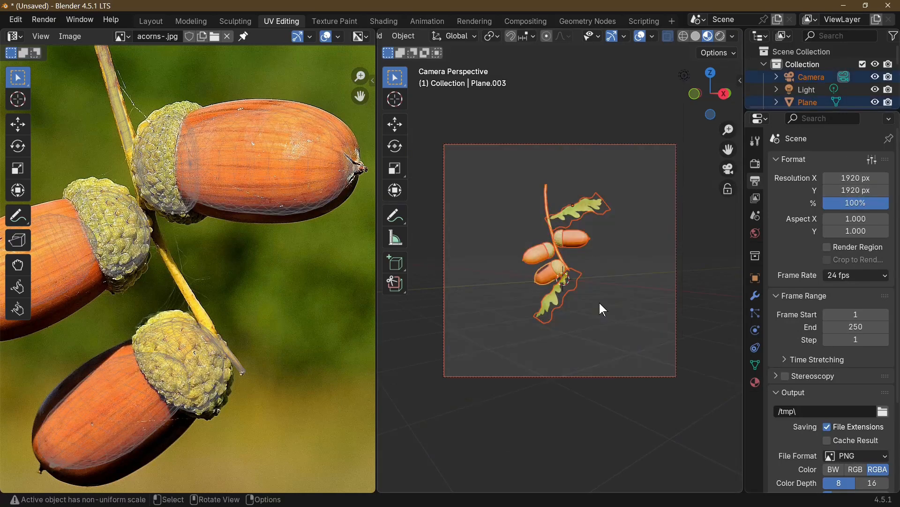
Switch to the Layout workspace and join the leaves, stem and two lower acorns into one object
key(g)
right_click(597, 256)
click(566, 243)
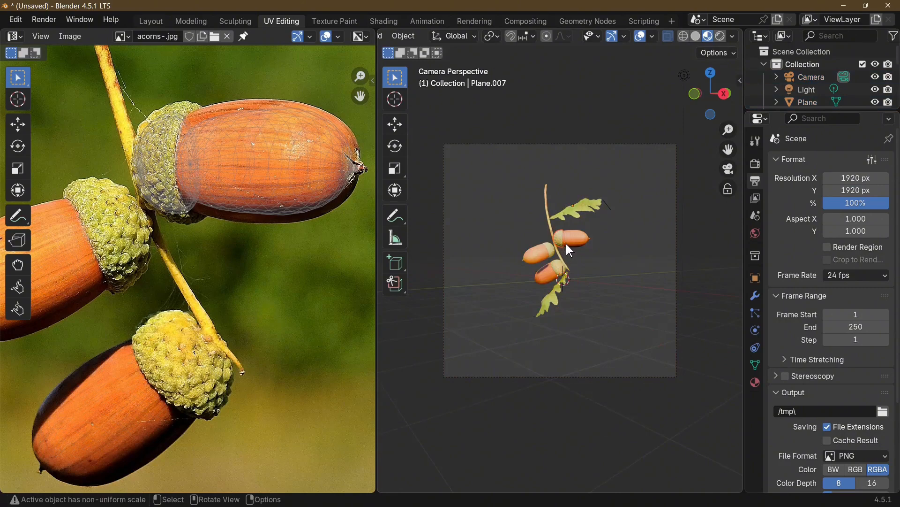
right_click(575, 240)
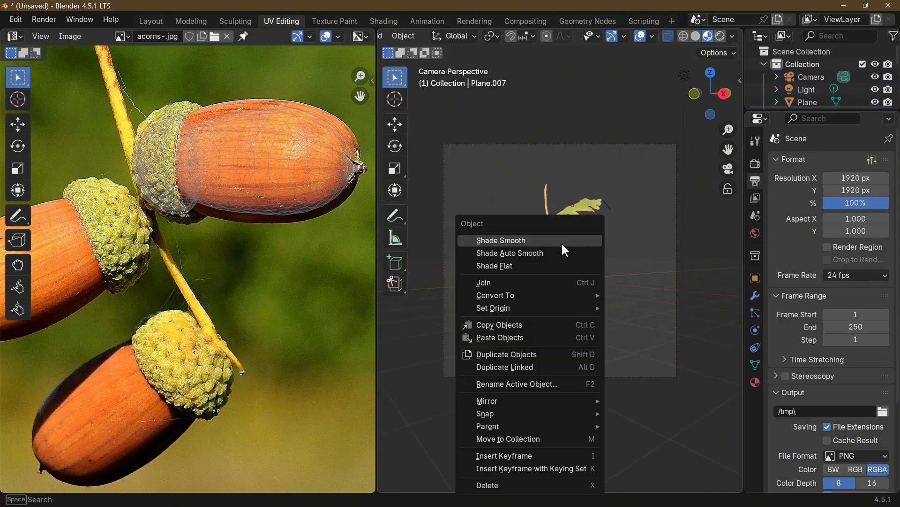
click(499, 283)
click(540, 257)
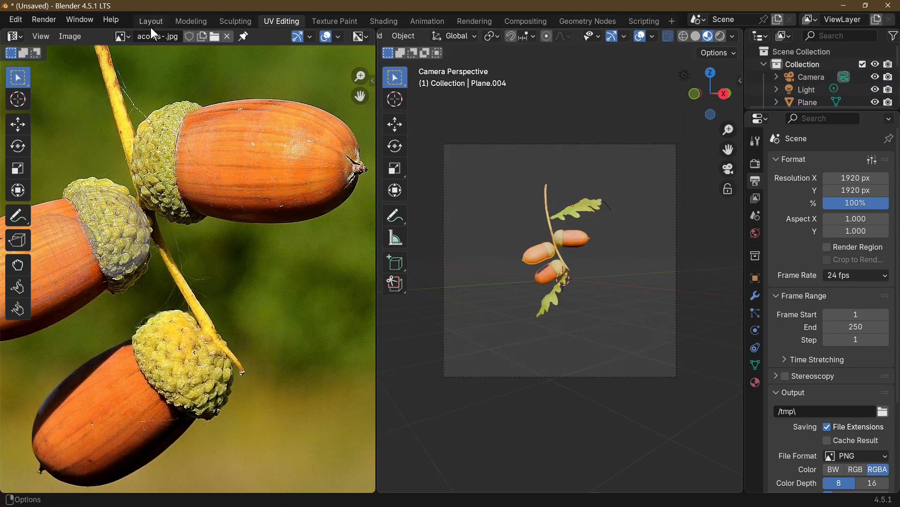
click(151, 22)
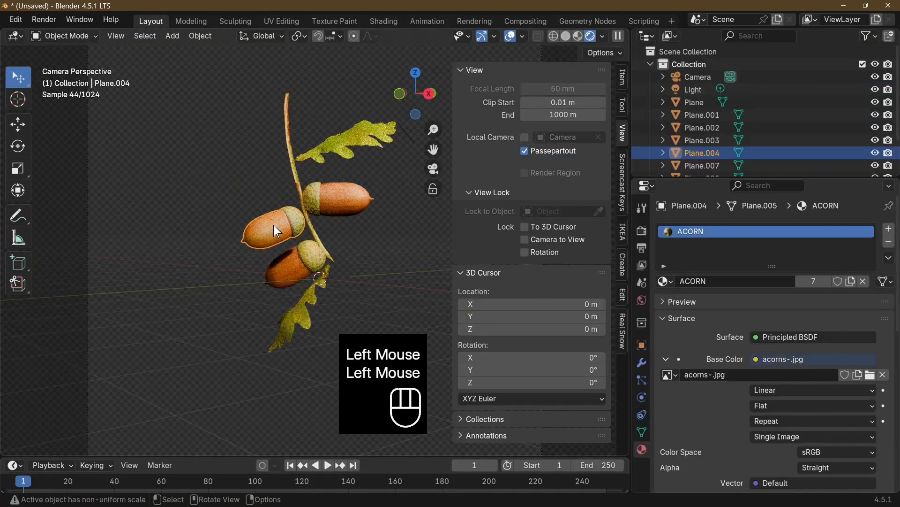
shift+click(309, 256)
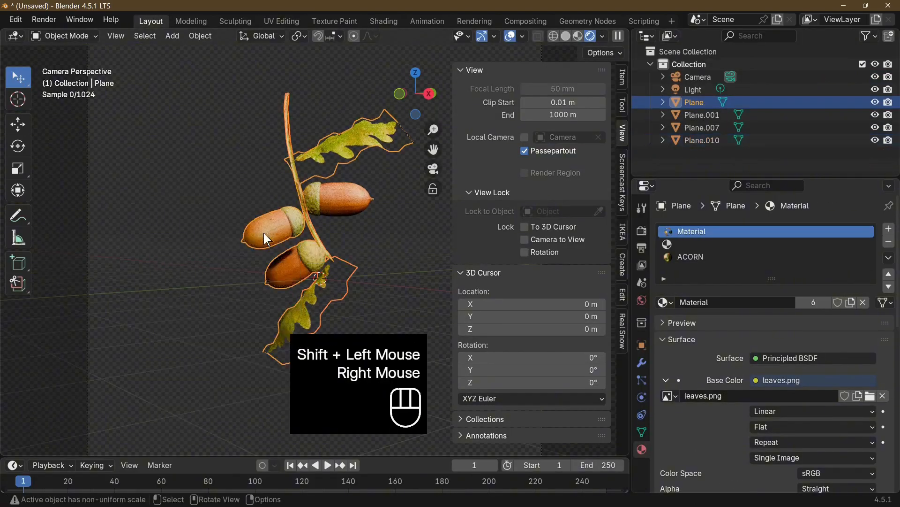
Rename the joined Plane object as acorns
click(719, 99)
double_click(700, 103)
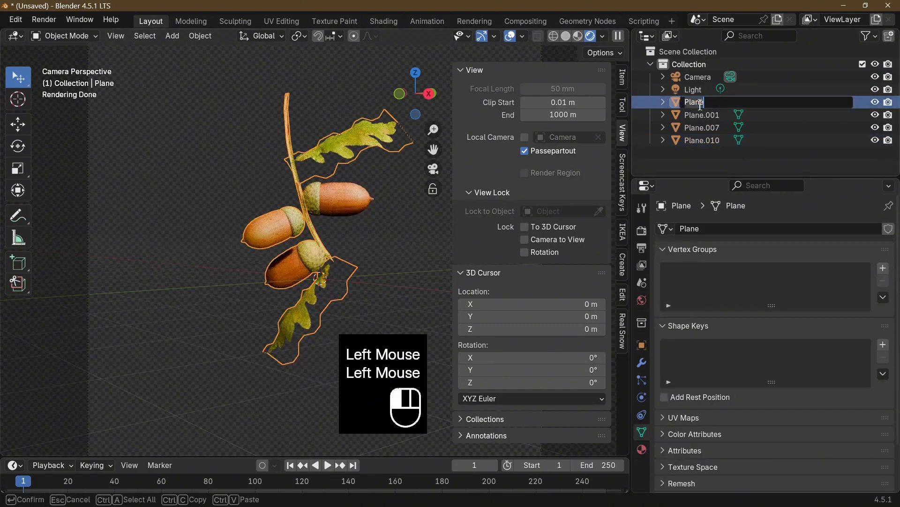
text(a)
key(BackSpace)
text(corns)
key(Return)
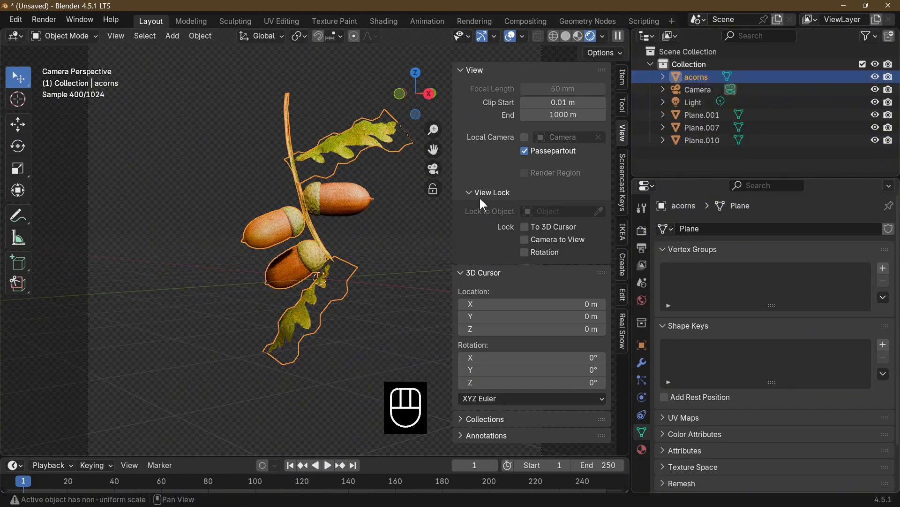
Try to move the acorns object within the camera frame
scroll(373, 282, down, 2)
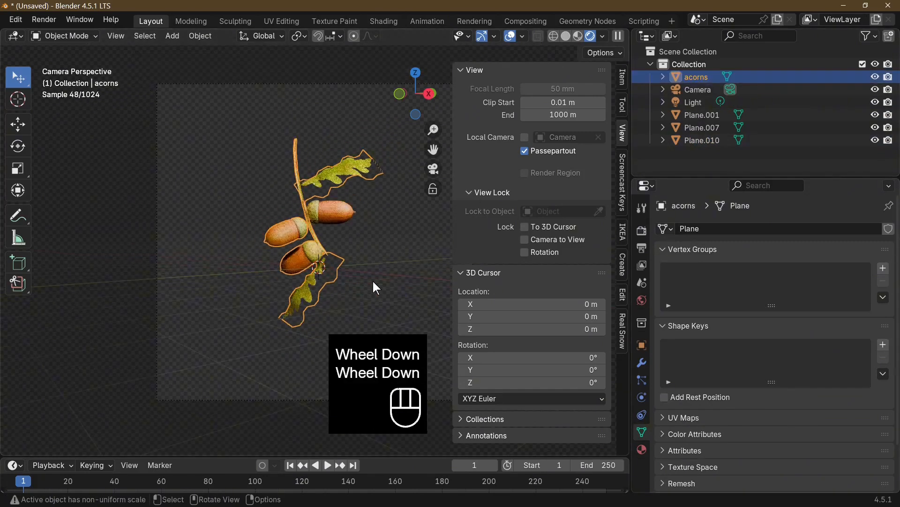
key(g)
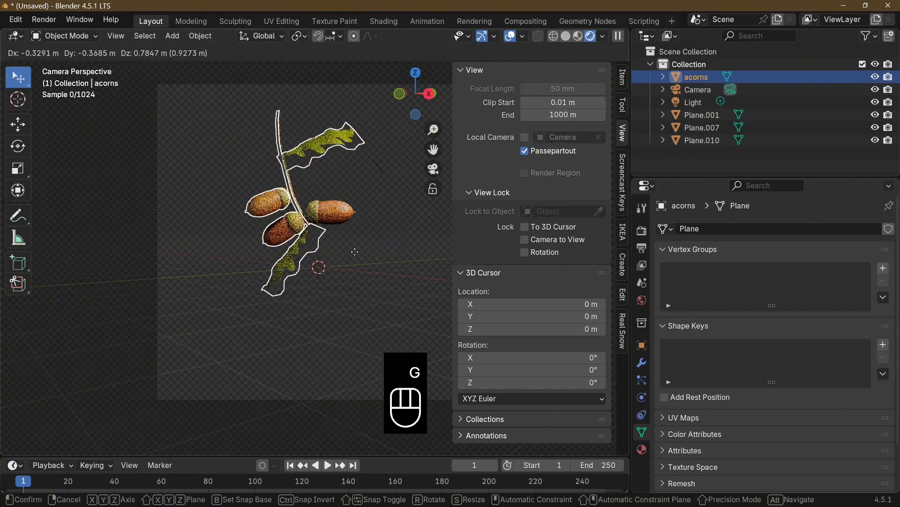
click(353, 252)
key(ctrl+z)
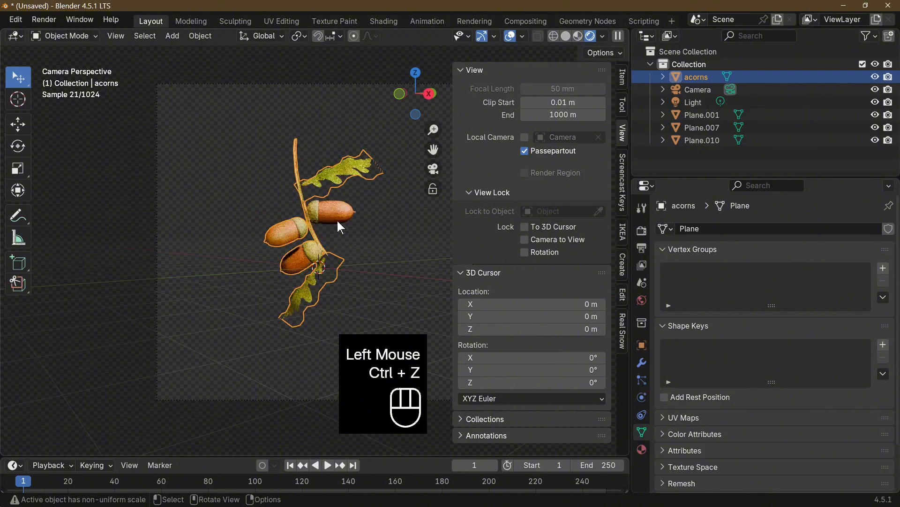
Join the separate upper acorn, Plane.007, into the acorns object
click(312, 211)
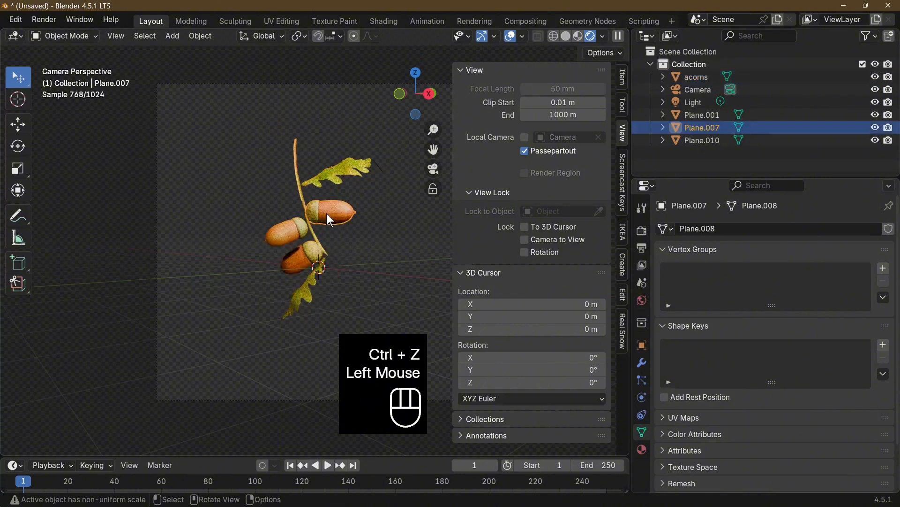
shift+click(313, 235)
right_click(313, 236)
click(314, 235)
Enlarge the acorns object by about 1.5 times and reposition it in the upper part of the camera frame
key(g)
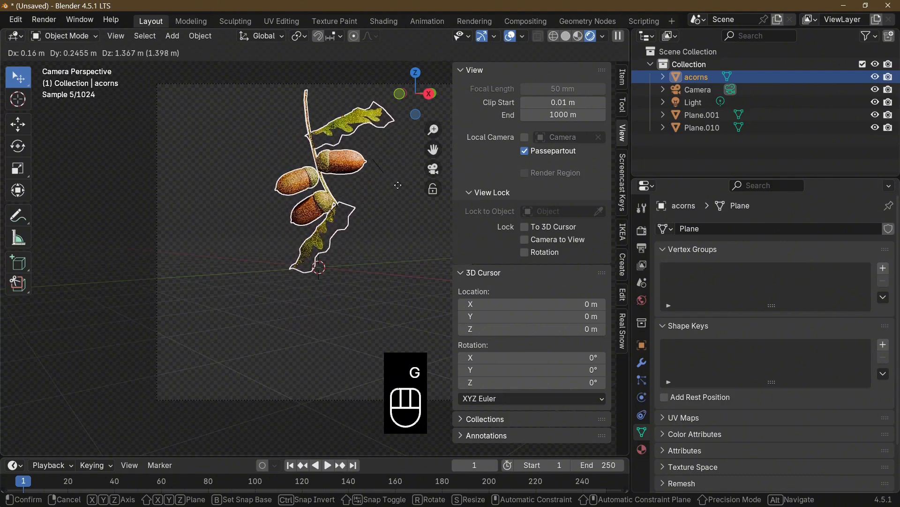
click(398, 184)
key(s)
click(447, 210)
key(g)
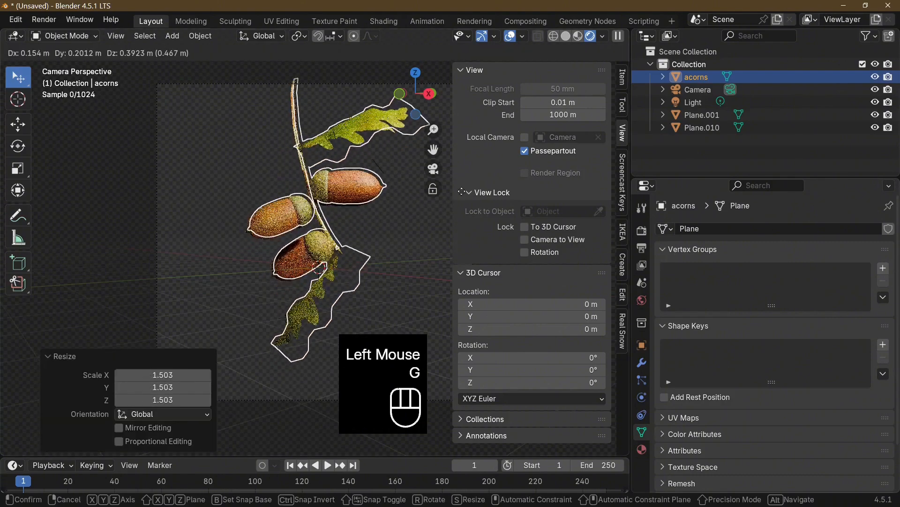
click(361, 201)
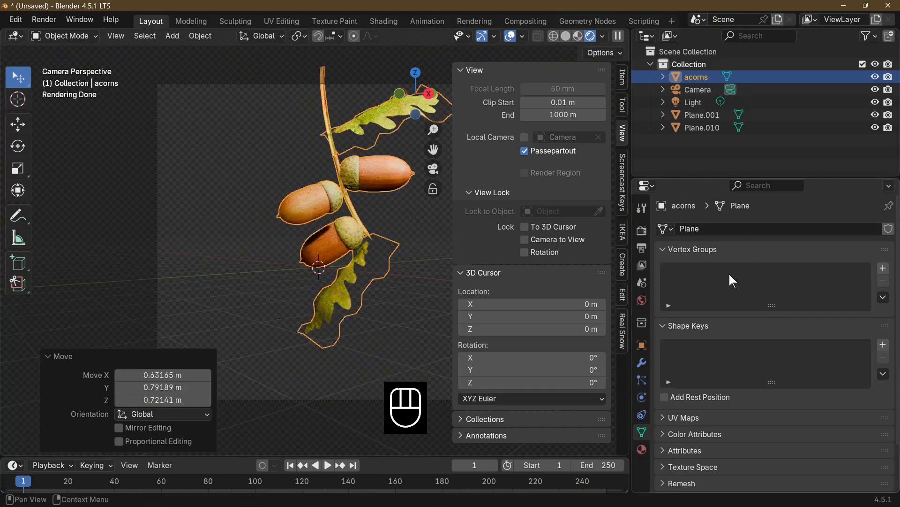
Run a test render to check the twig's framing, then close it and deselect the acorns object
key(F12)
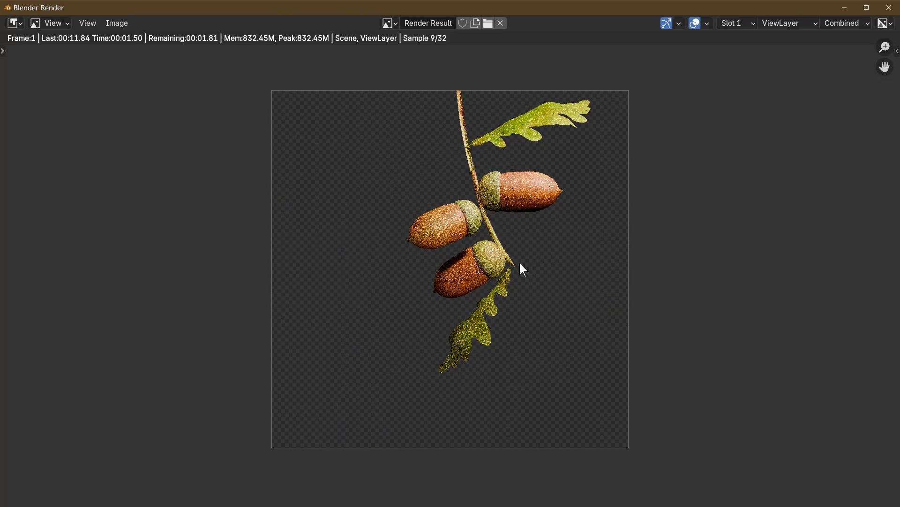
key(Escape)
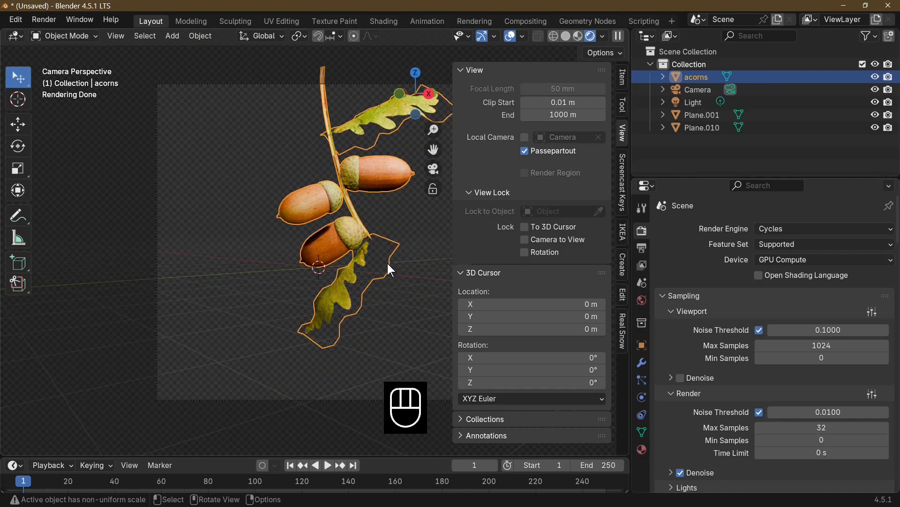
click(379, 334)
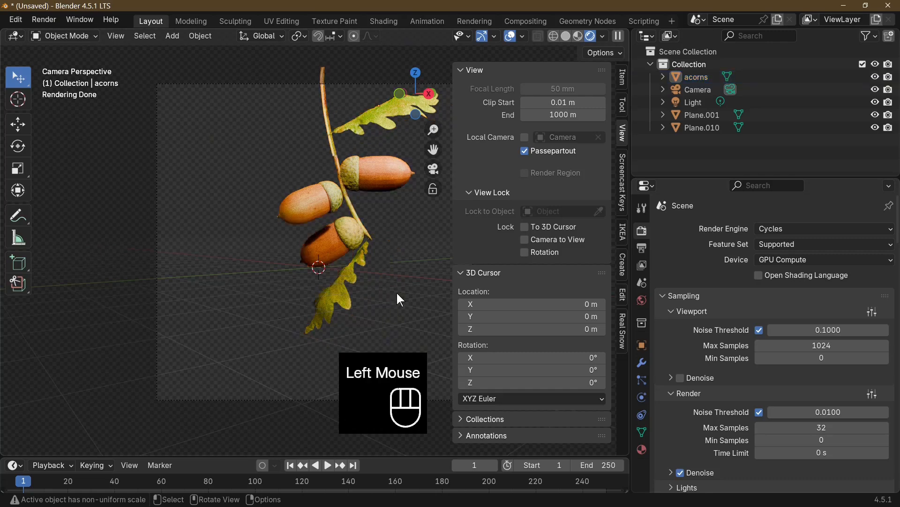
key(Tab)
key(Tab)
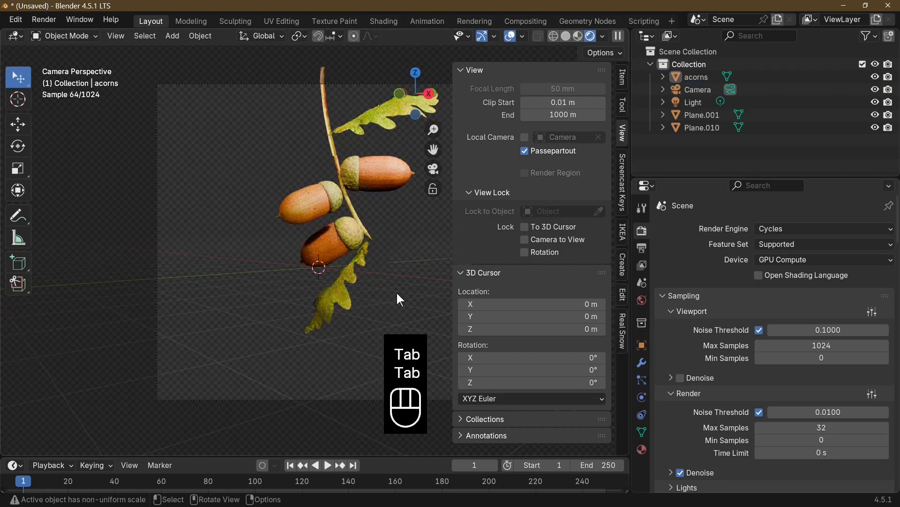
Add a mesh plane at the origin and rotate it 90° about the X axis so it stands upright
click(175, 34)
mouse_move(254, 51)
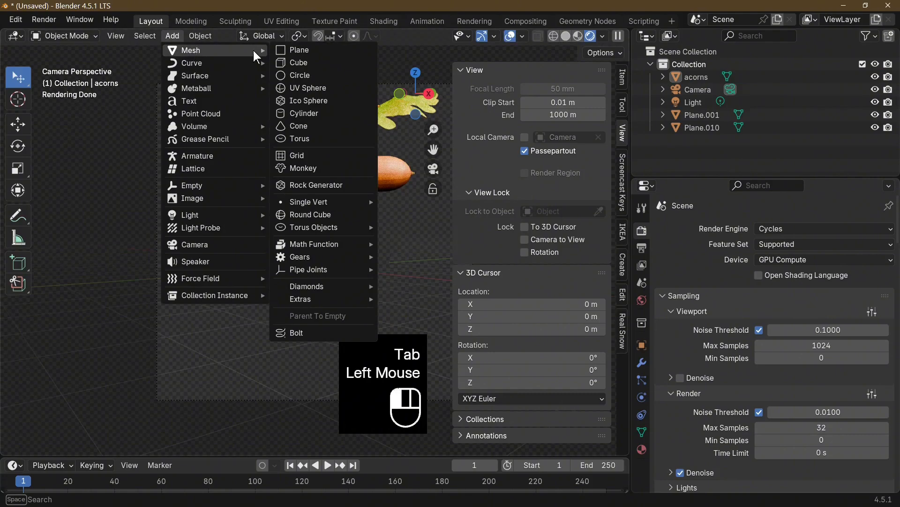
click(317, 49)
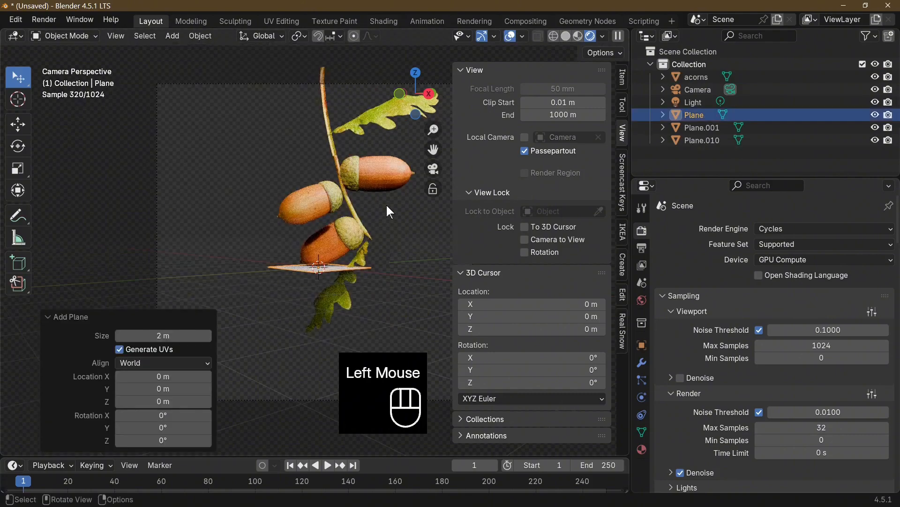
key(r)
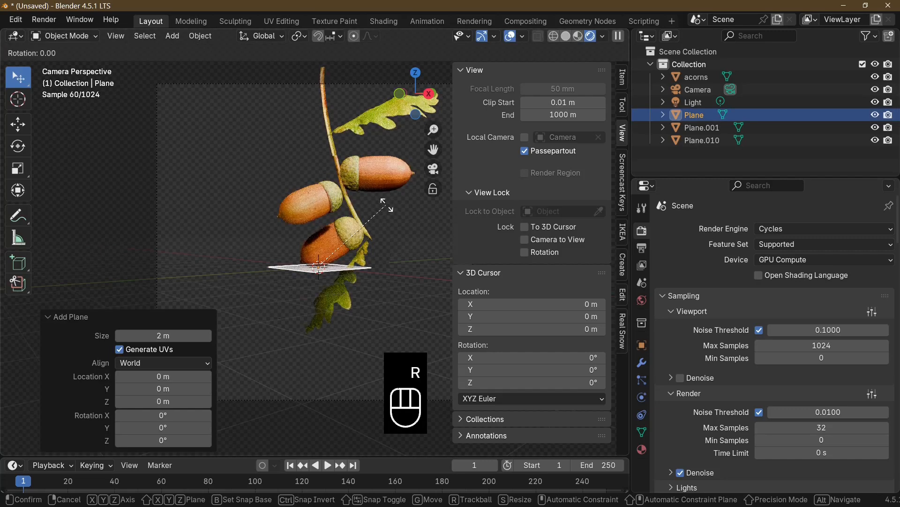
key(x)
key(KP_9)
key(KP_0)
key(KP_Enter)
Rotate the upright plane 45° about the Z axis and scale it up about 8 times
key(r)
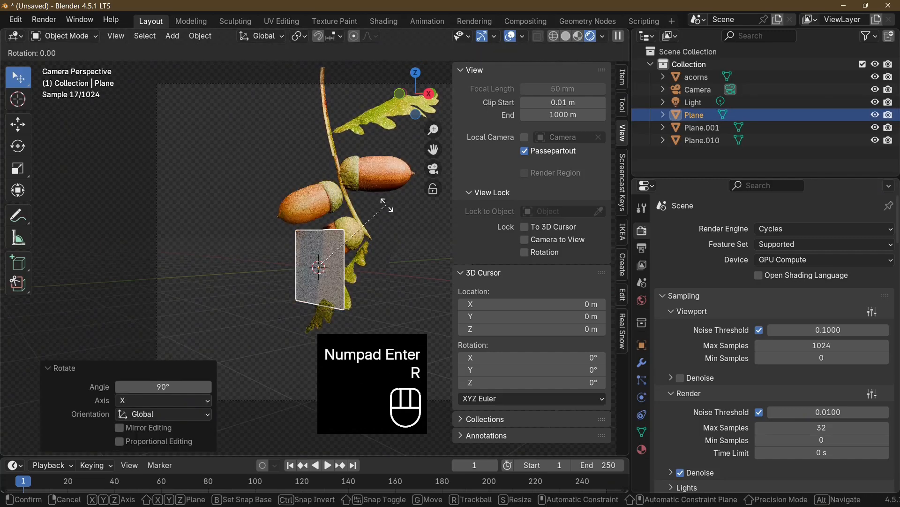
key(z)
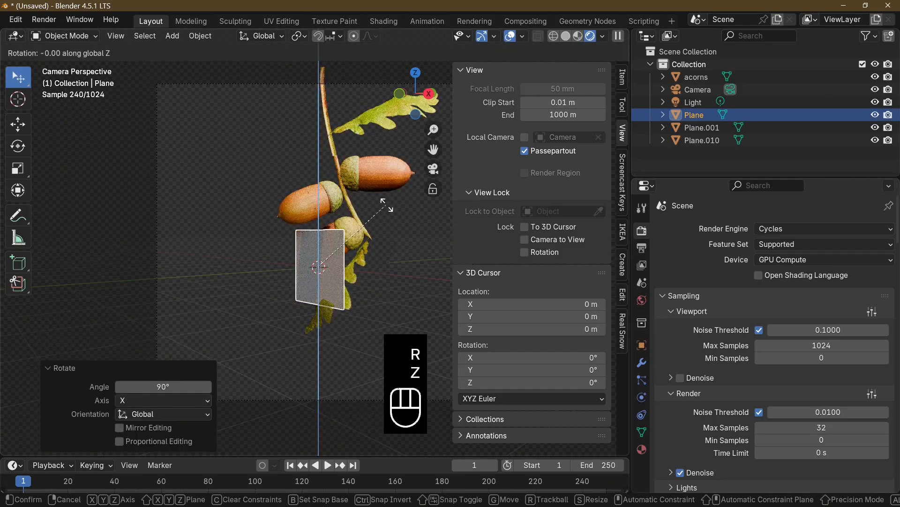
key(KP_4)
key(KP_5)
key(KP_Enter)
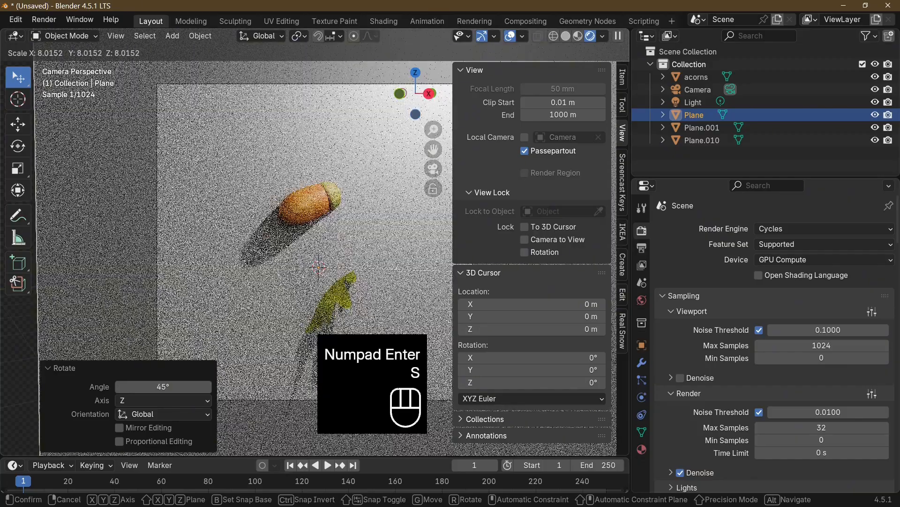
click(483, 273)
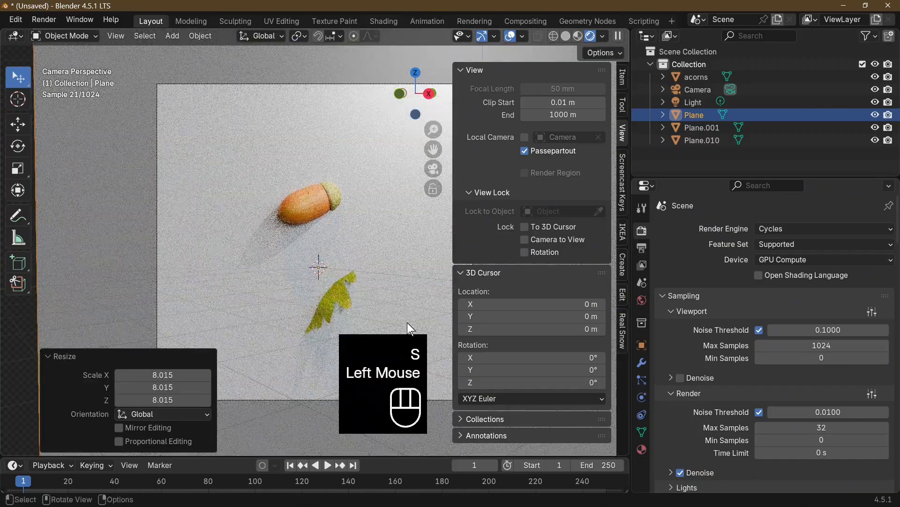
Move the plane behind the twig, about 41.6 m along Y and -42.5 m along X, and enlarge it about 4 times
key(g)
key(y)
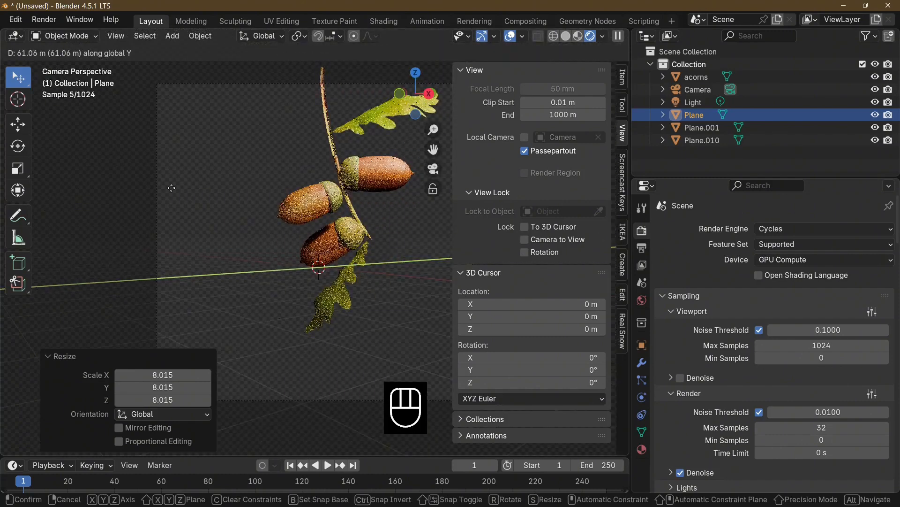
click(134, 209)
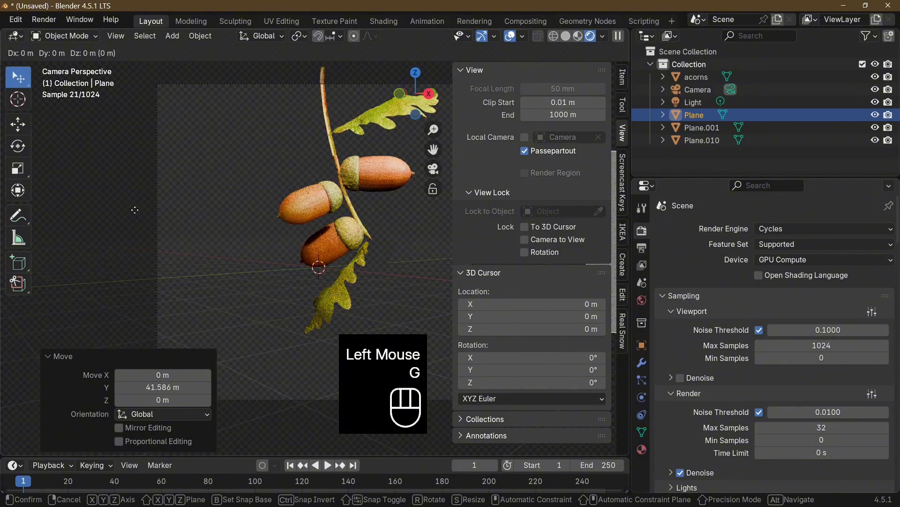
key(x)
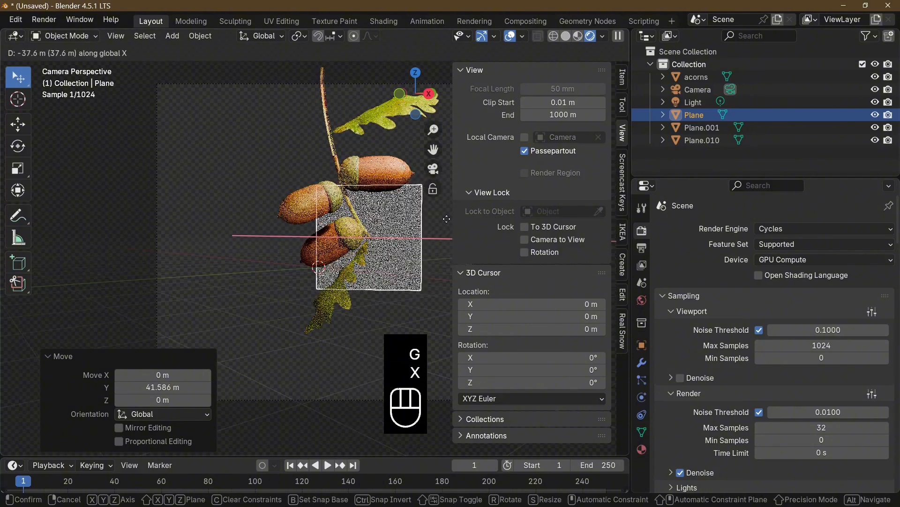
click(425, 222)
key(s)
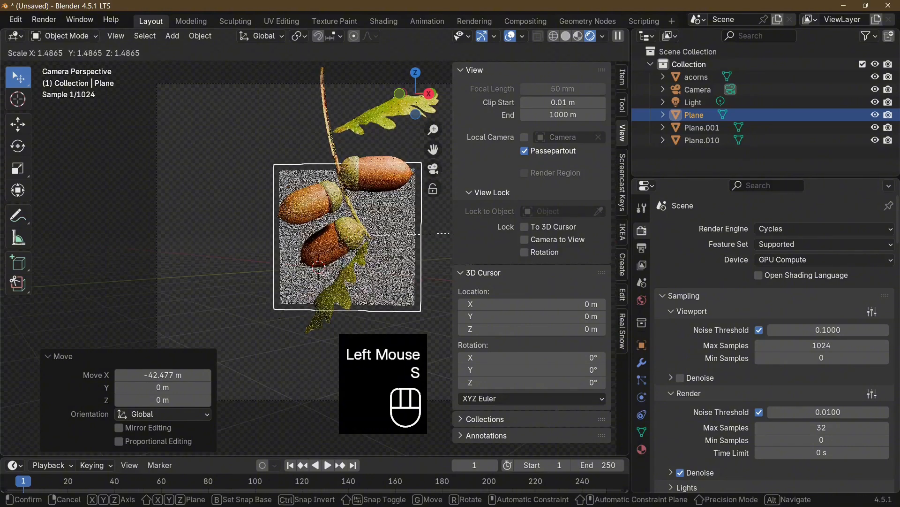
click(49, 263)
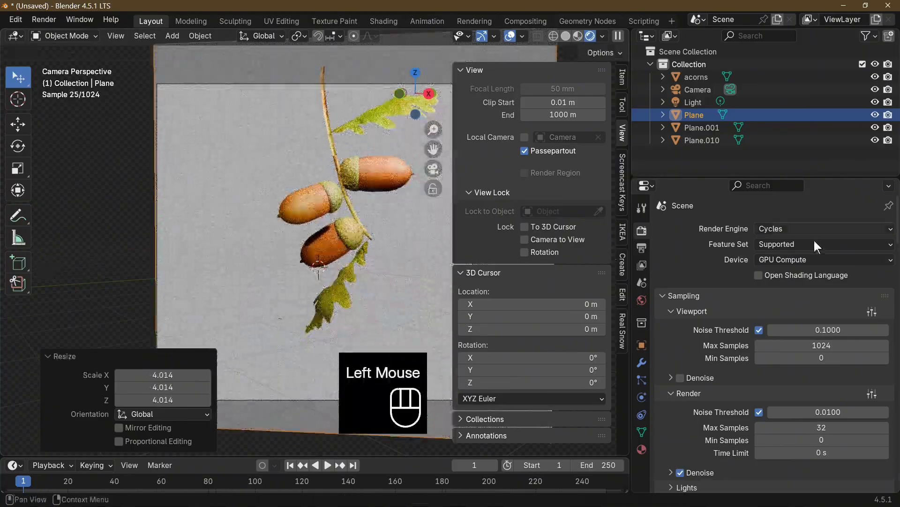
Create a new material on the background plane and use an Image Texture as its base color
click(637, 450)
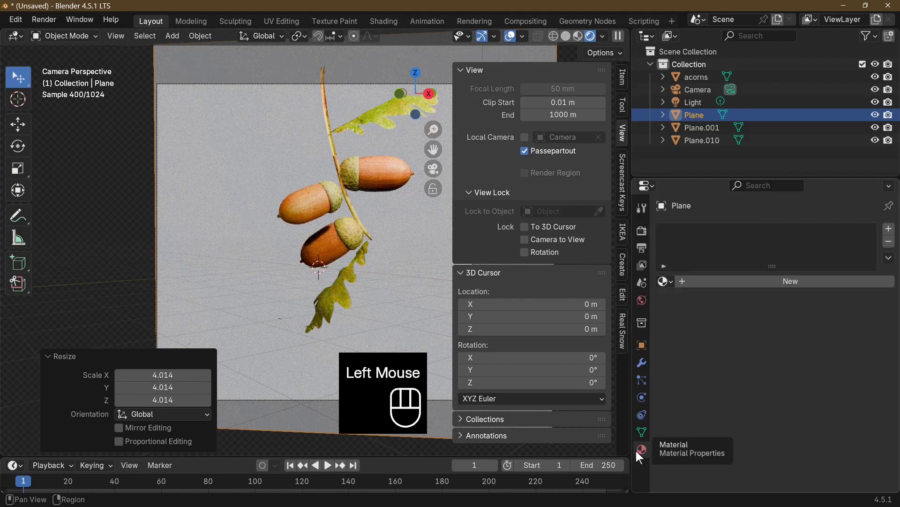
click(728, 282)
click(756, 358)
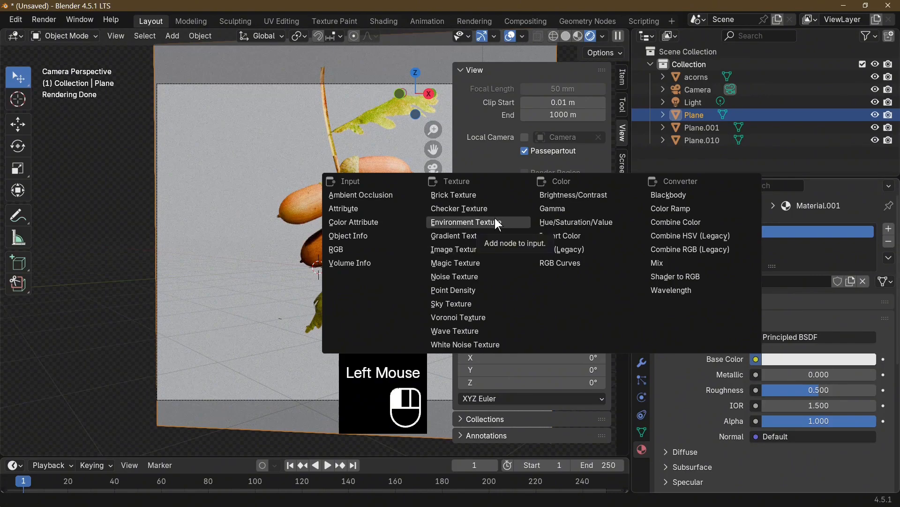
click(469, 254)
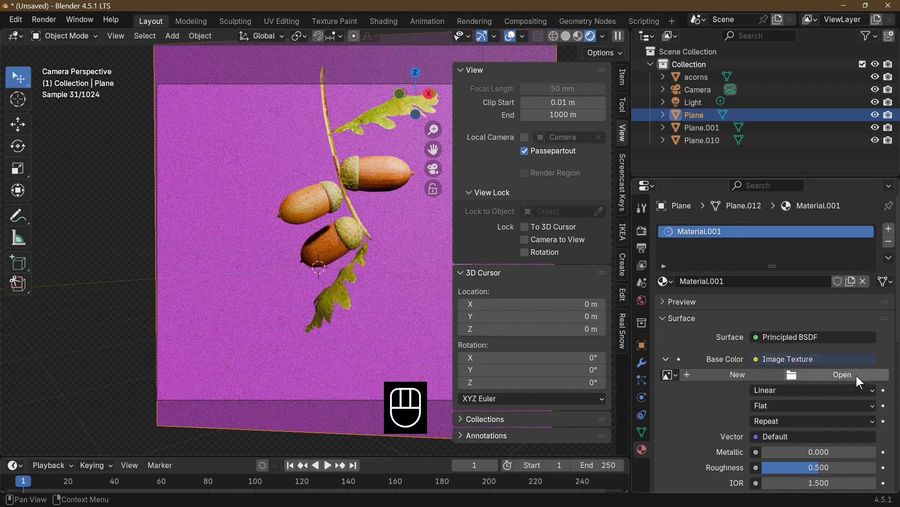
Load Forrest.jpg from the oak leaf and acorn folder as the background plane's image texture
click(836, 376)
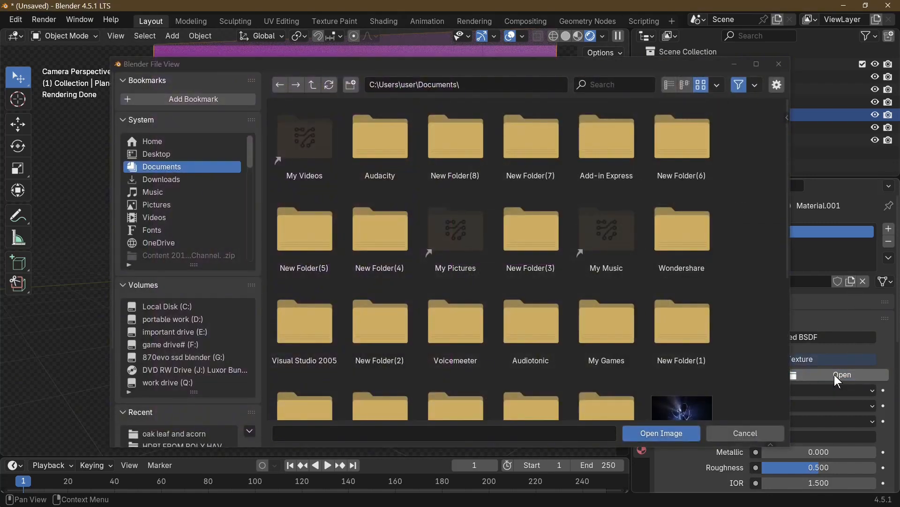
click(220, 357)
click(174, 434)
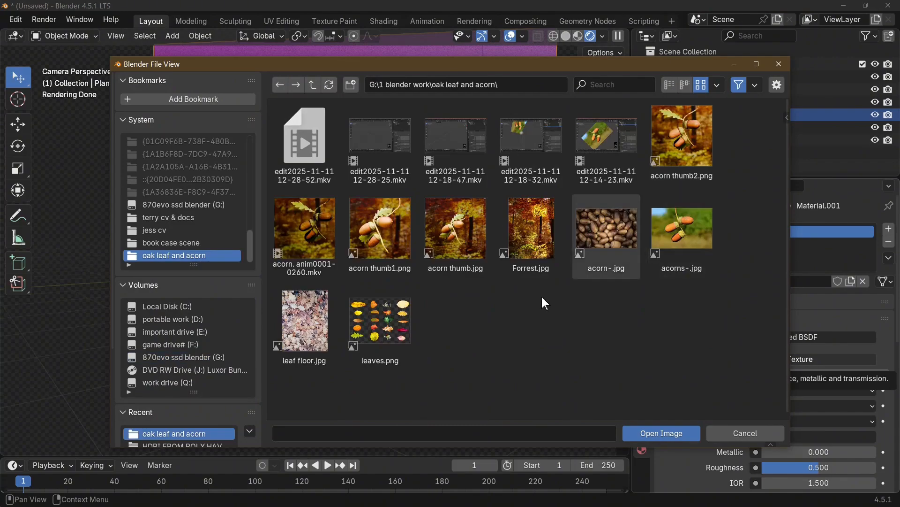
double_click(532, 237)
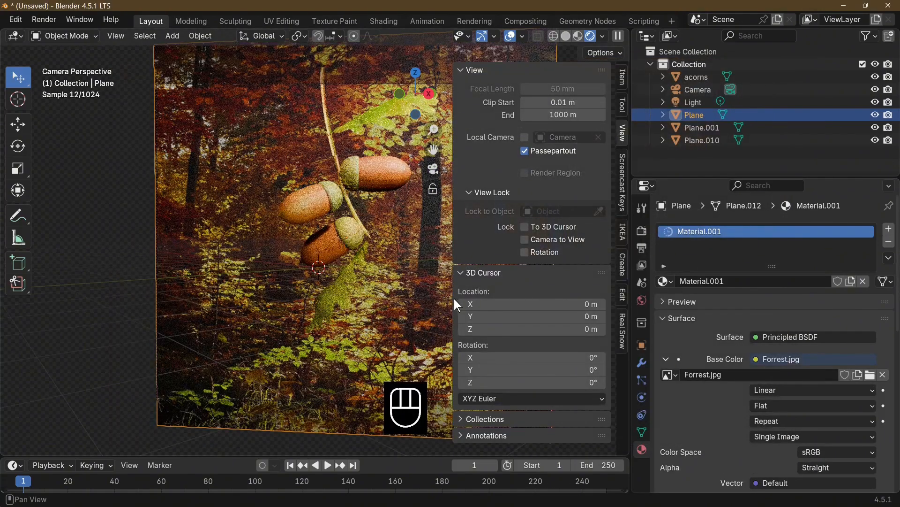
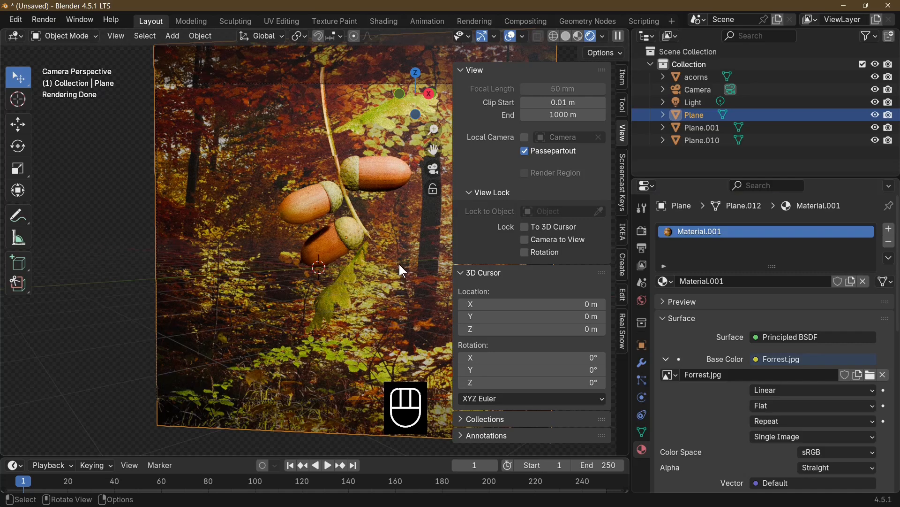
Enable depth of field on the camera and set its F-Stop to 0.1
click(707, 90)
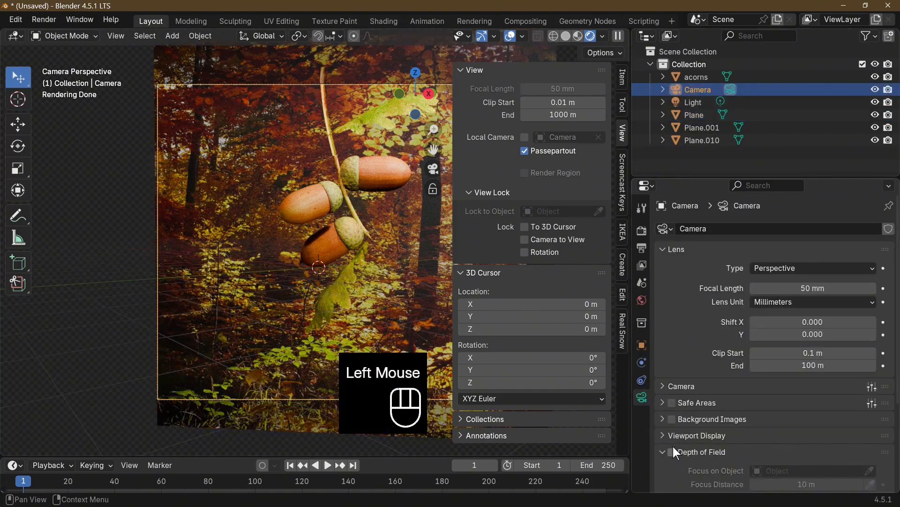
click(672, 451)
scroll(750, 422, down, 2)
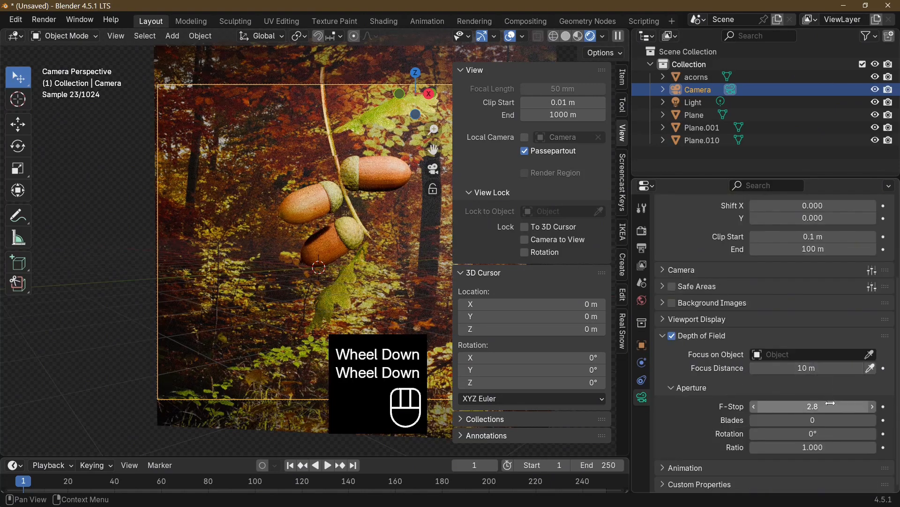
click(799, 406)
text(0.2)
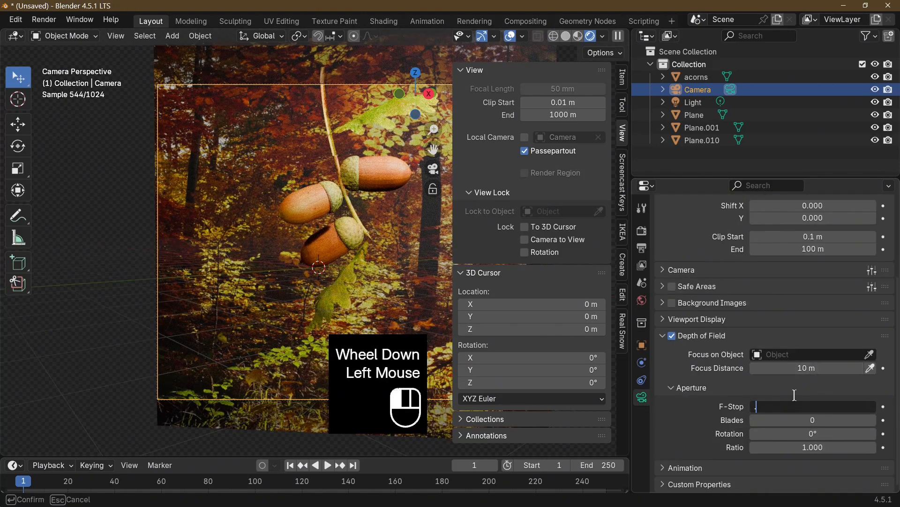
key(Return)
click(797, 406)
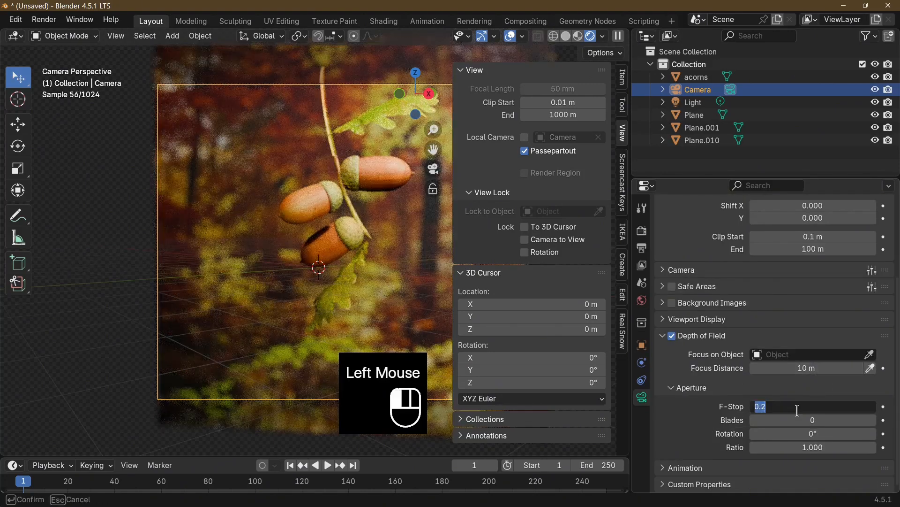
text(0.1)
key(Return)
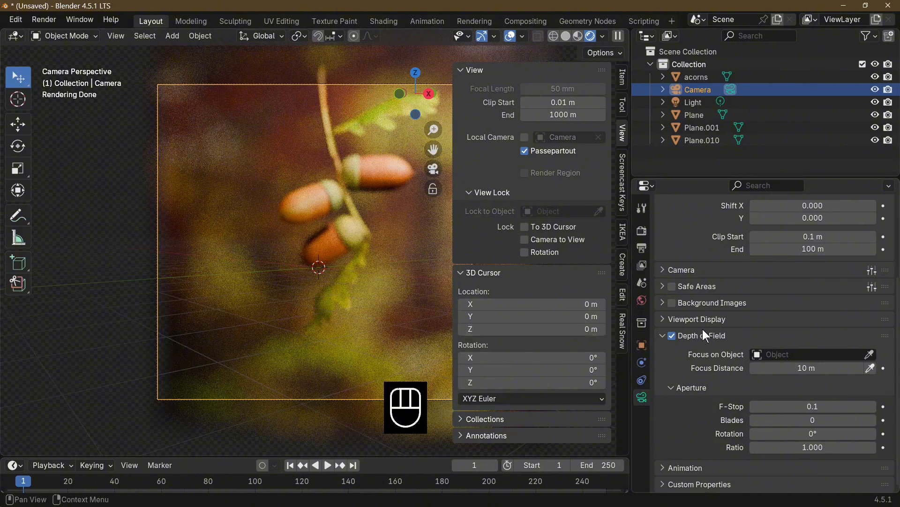
Make the acorns object the focus target of the camera's depth of field
click(870, 355)
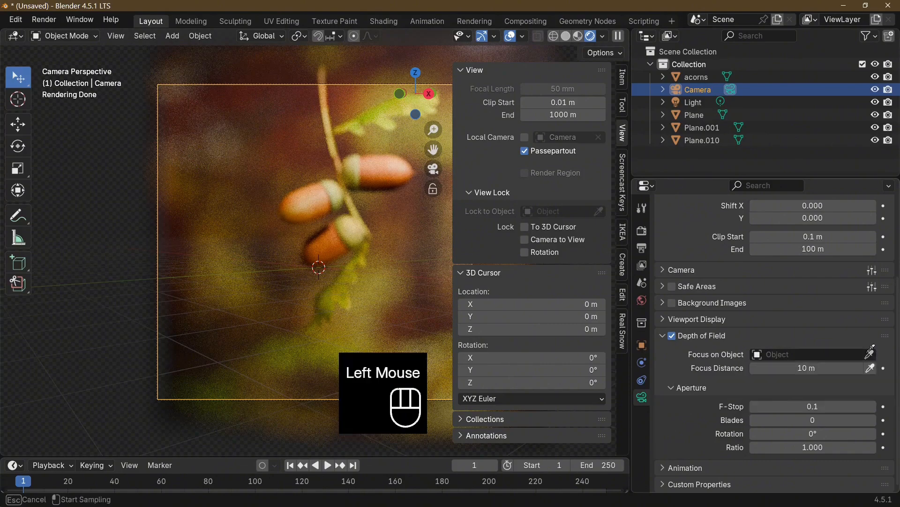
click(823, 358)
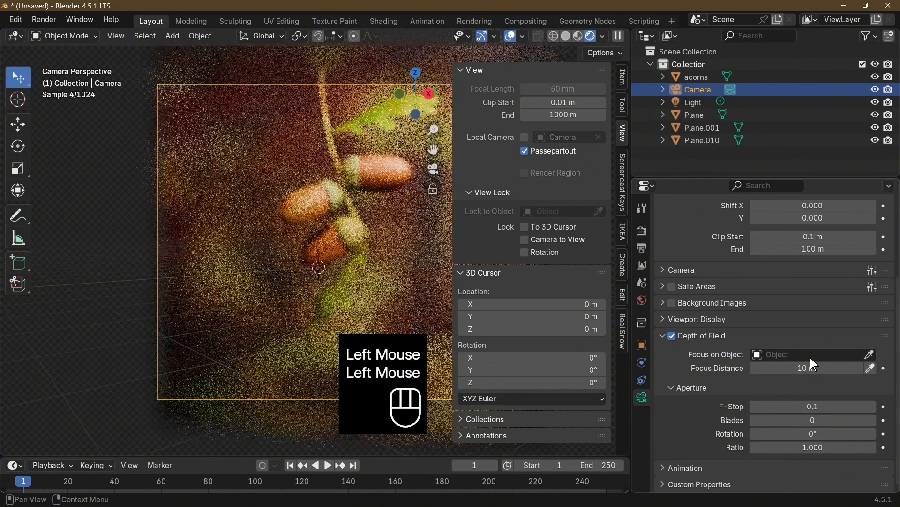
click(809, 356)
click(797, 376)
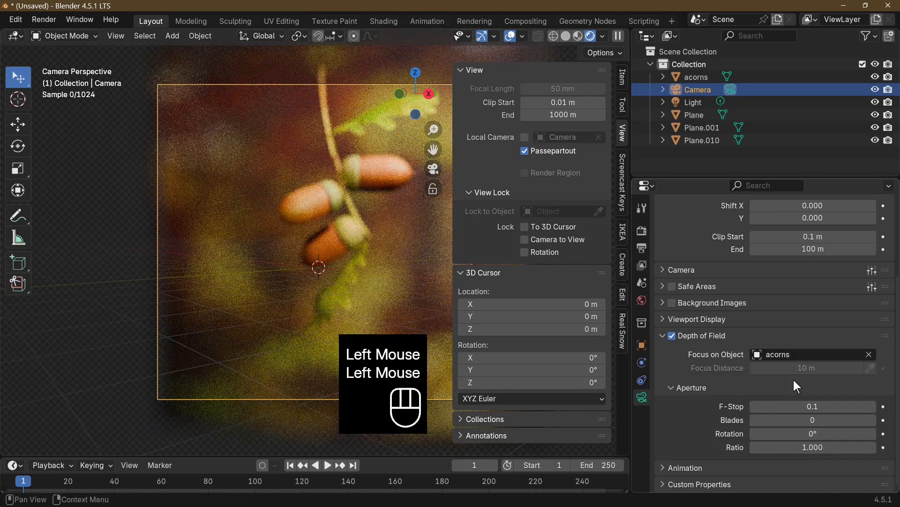
Try different background blur strengths with camera F-Stop values of 0.5 and 0.2
click(807, 406)
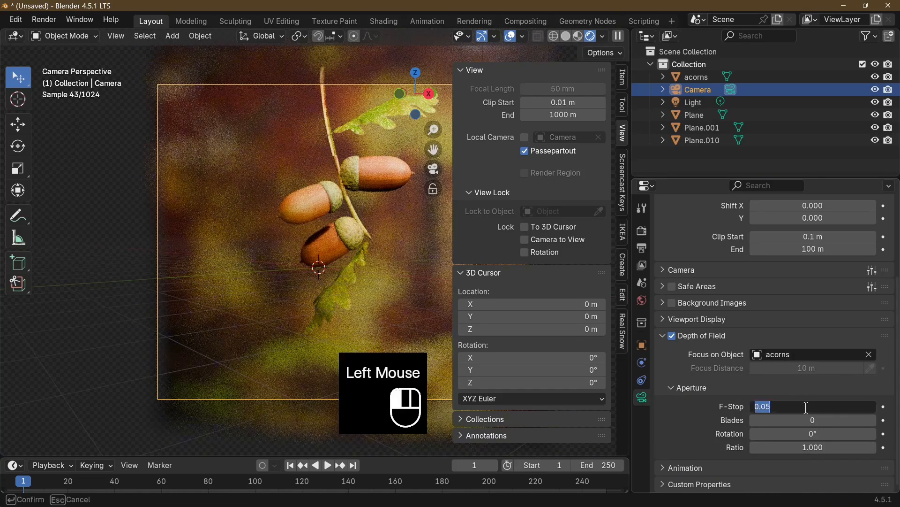
key(BackSpace)
key(Return)
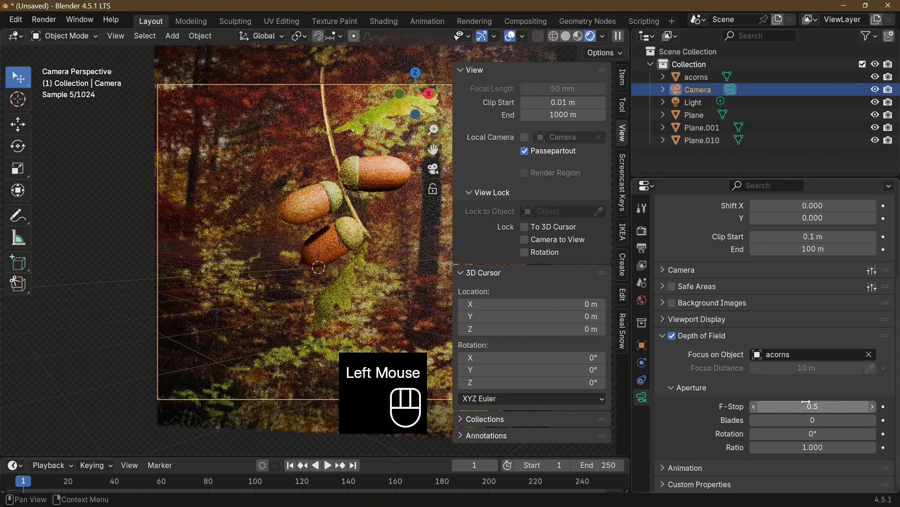
click(807, 405)
key(Return)
key(KP_Decimal)
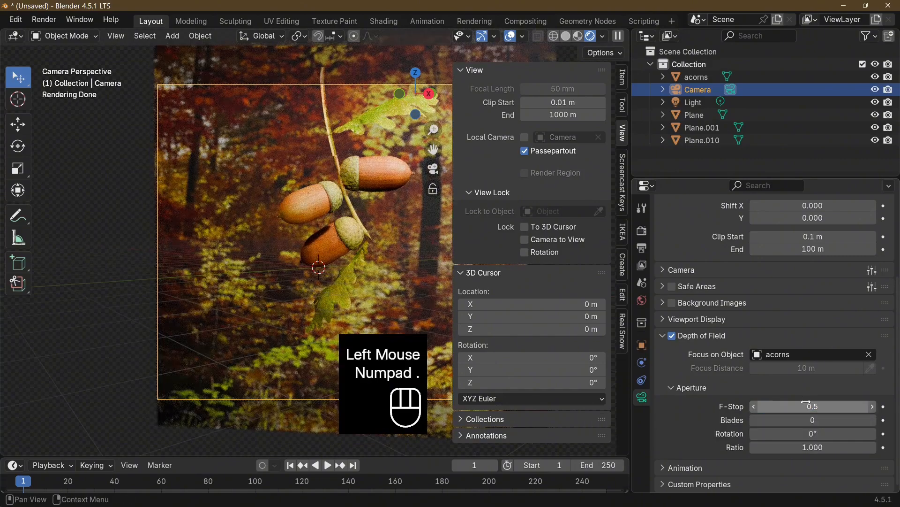
click(806, 401)
key(BackSpace)
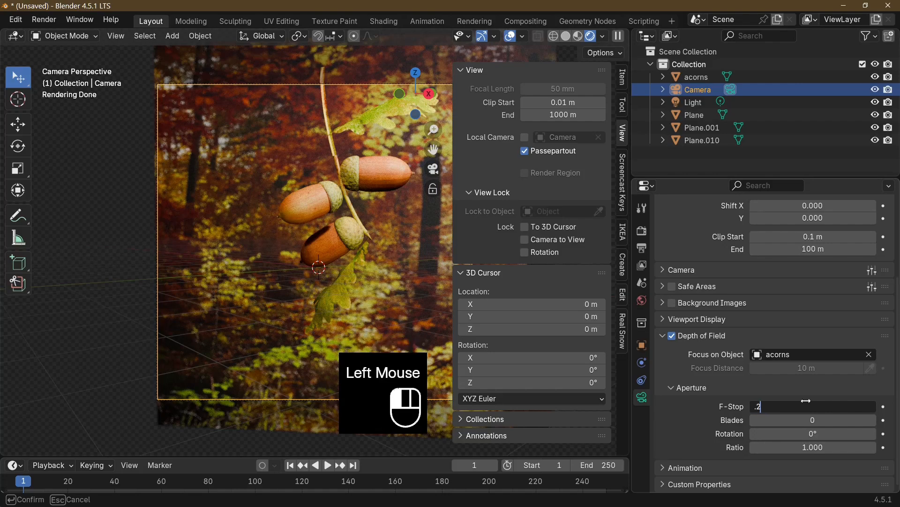
text(.2)
key(Return)
Compare camera F-Stop values of 0.05, 0.5 and 0.3, and settle on 0.1 for a strongly blurred background
click(802, 404)
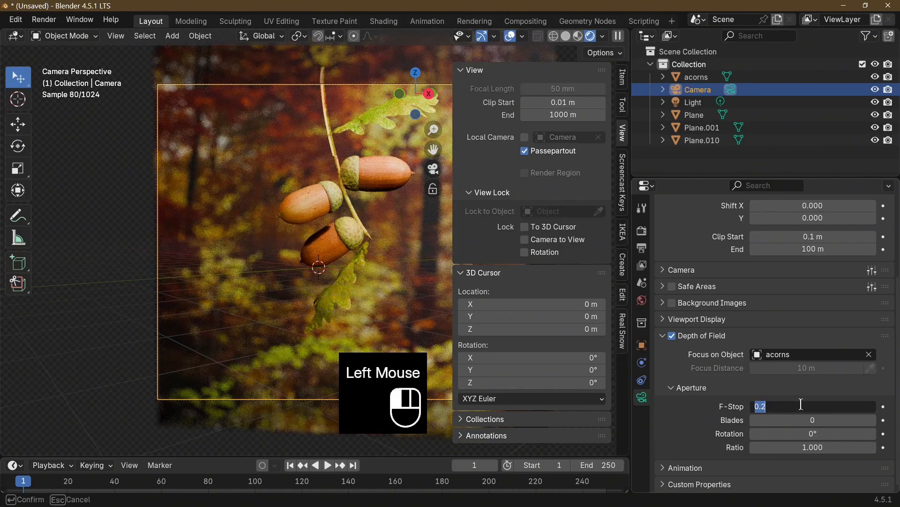
text(.05)
key(Return)
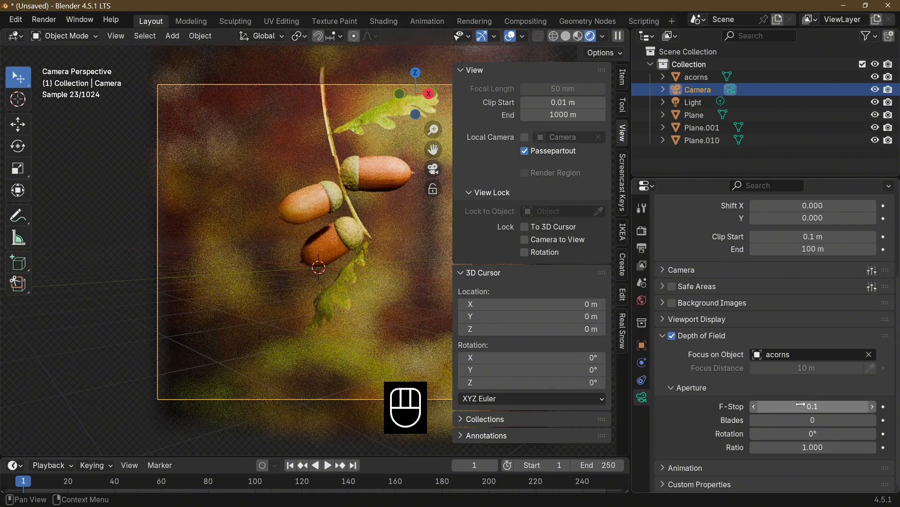
click(802, 403)
text(.5)
key(Return)
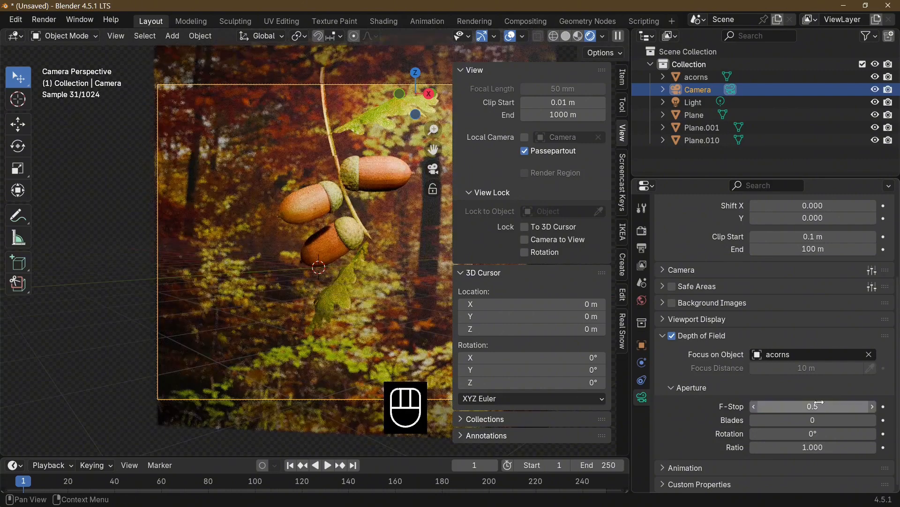
drag(817, 404, 803, 404)
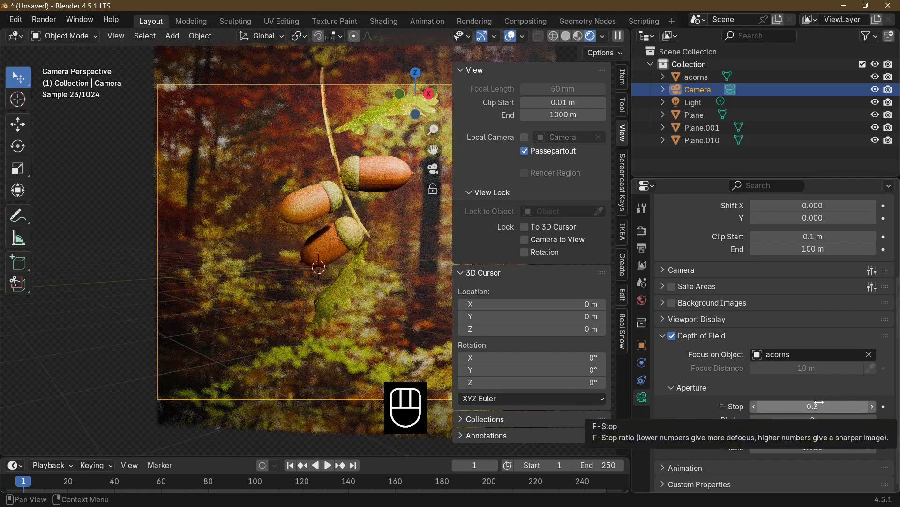
click(755, 407)
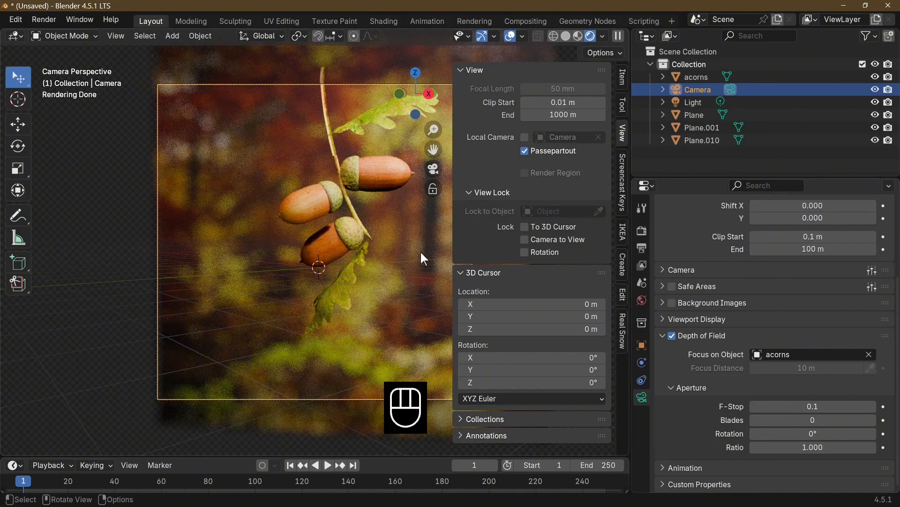
Keep GPU Compute as the Cycles device and turn off denoising for the final render
click(642, 231)
scroll(816, 275, up, 5)
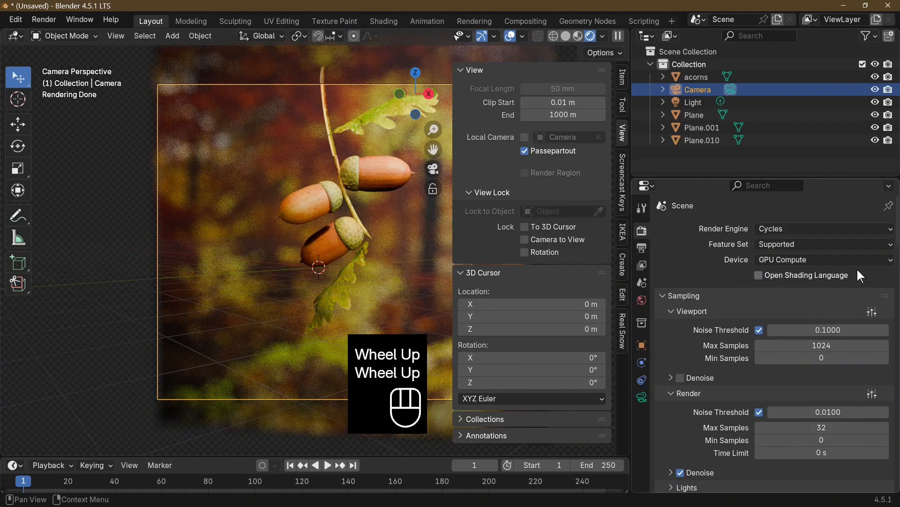
click(796, 260)
click(793, 259)
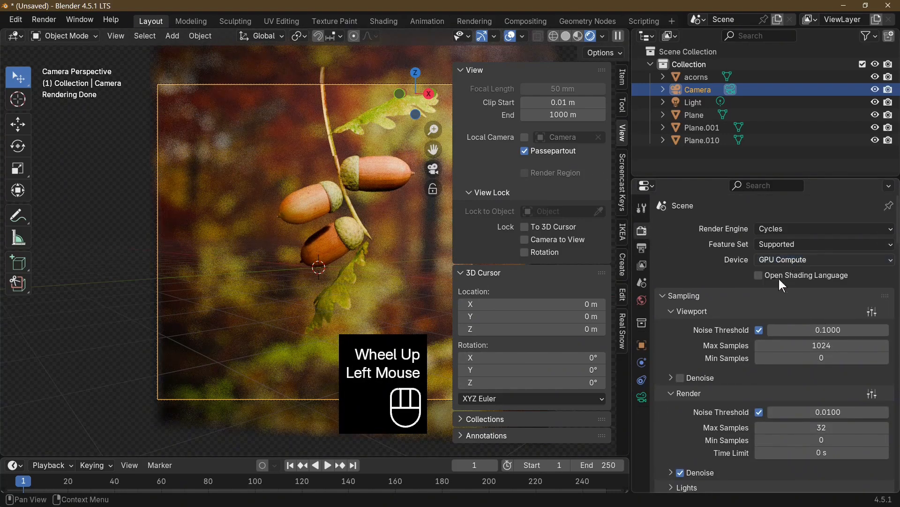
click(680, 472)
Examine the remaining Cycles render settings, from light paths, Simplify and film through performance and denoise nodes to color management
scroll(716, 399, down, 15)
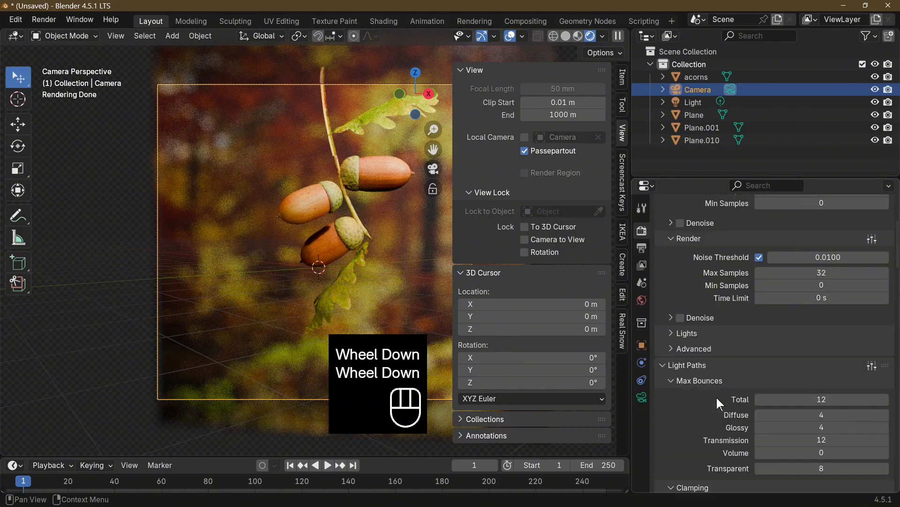
scroll(716, 397, down, 3)
click(659, 345)
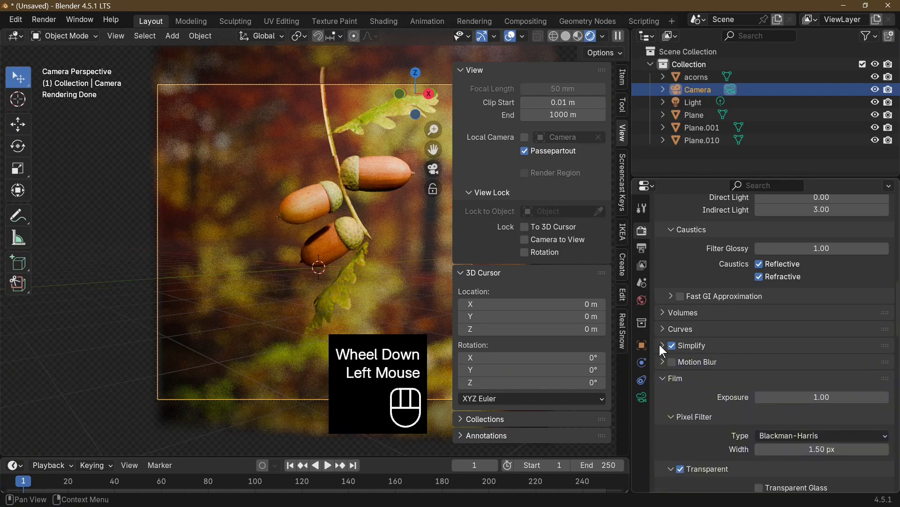
click(660, 344)
scroll(804, 346, down, 4)
scroll(805, 341, down, 12)
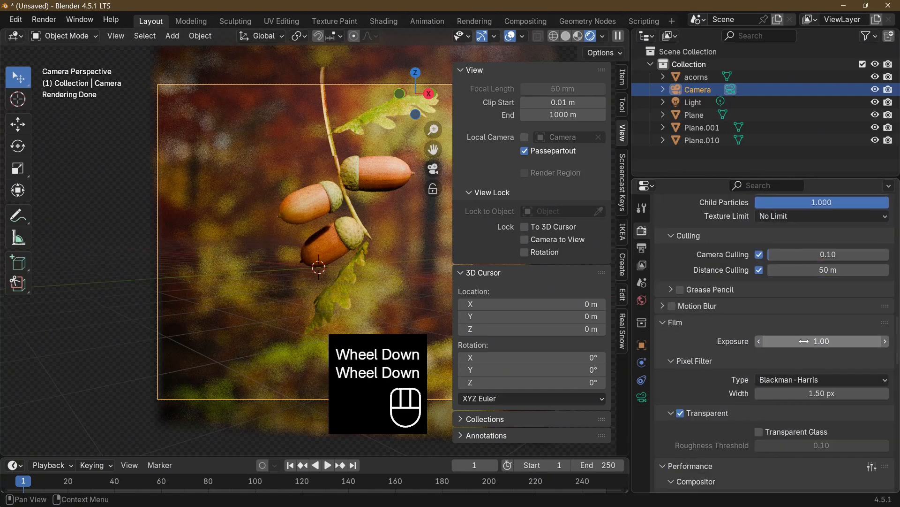
scroll(805, 325, down, 10)
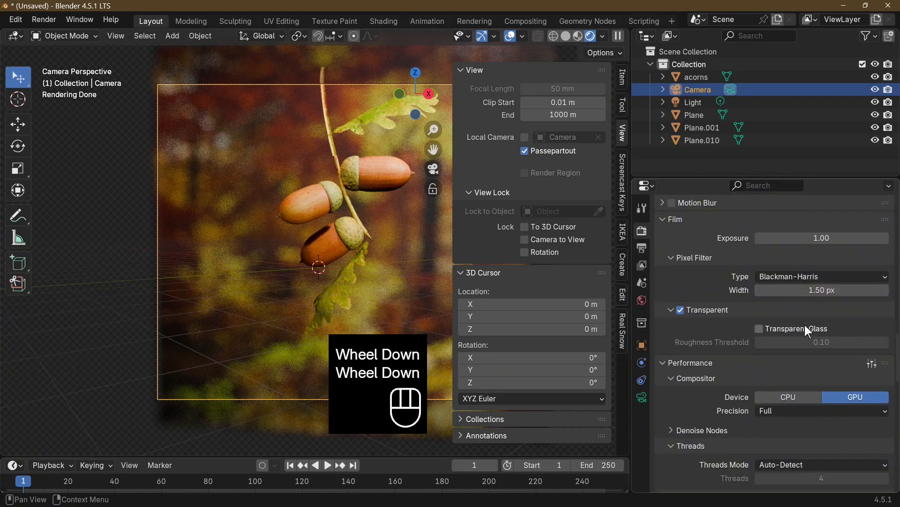
click(704, 257)
scroll(768, 321, down, 1)
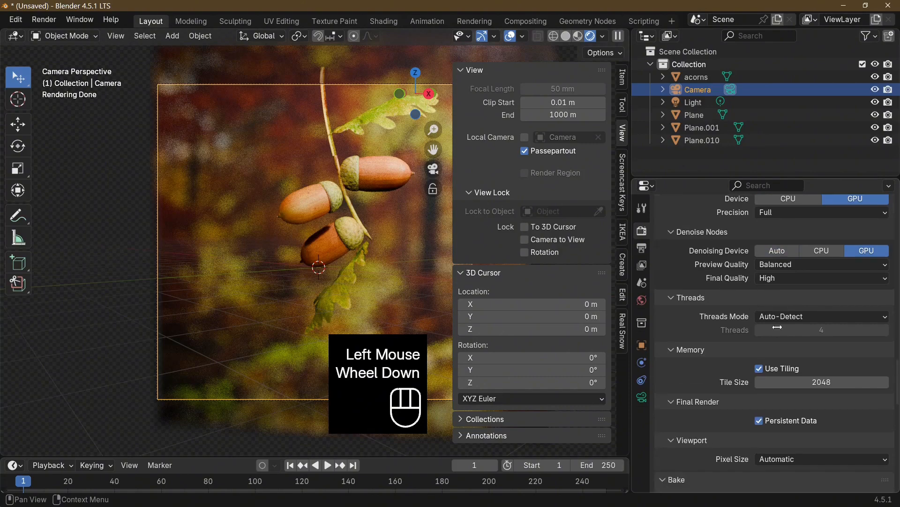
scroll(783, 330, down, 2)
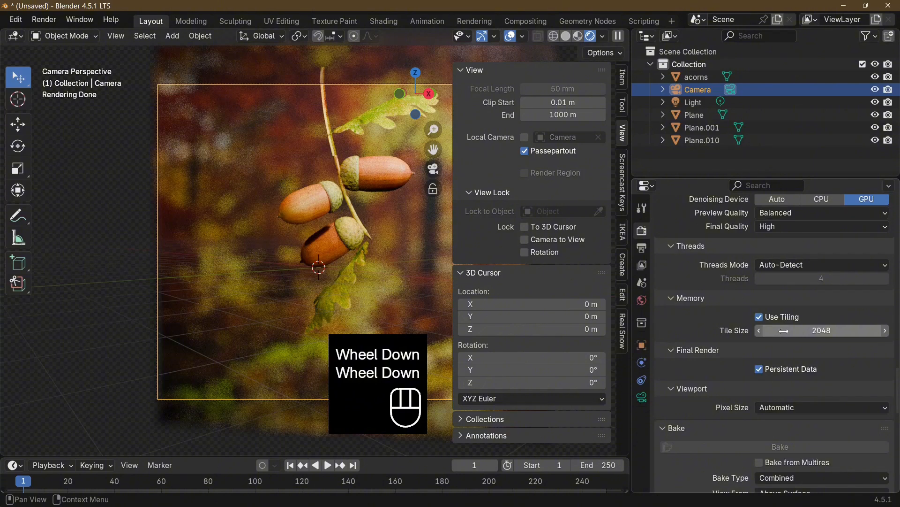
scroll(841, 348, down, 4)
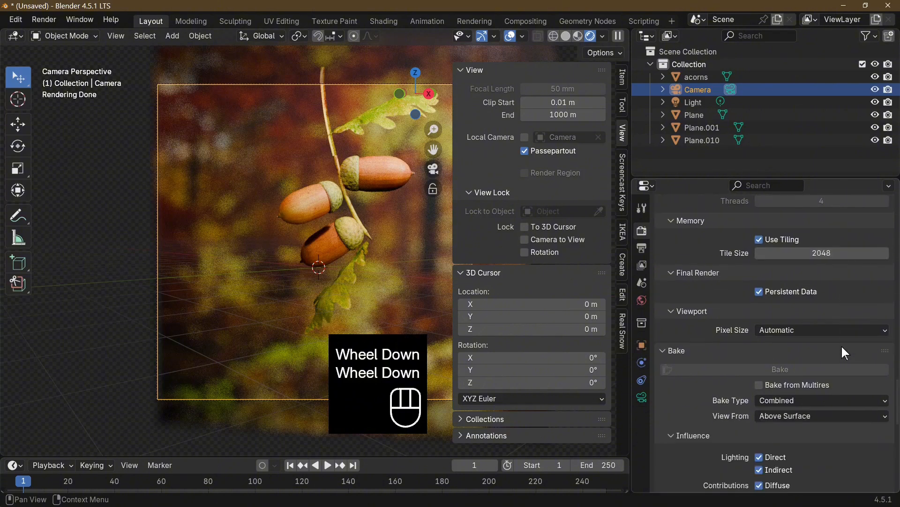
scroll(806, 349, down, 9)
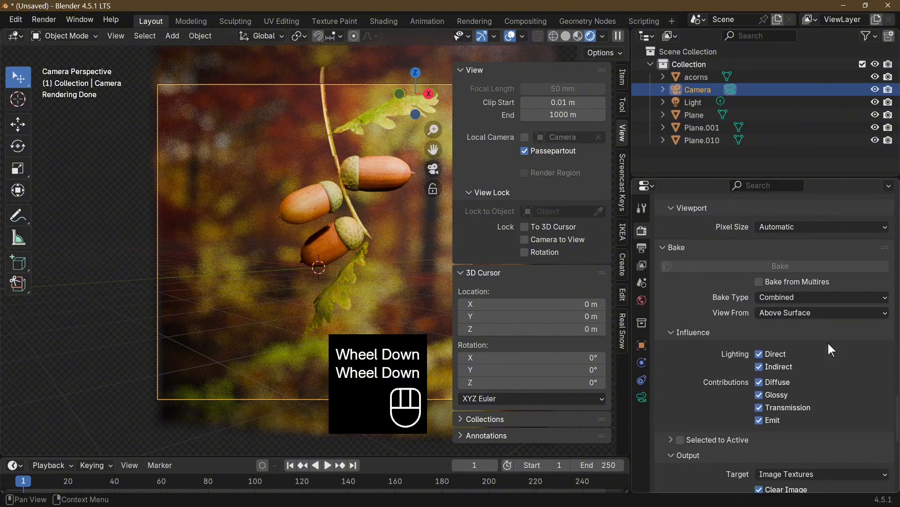
scroll(799, 353, down, 5)
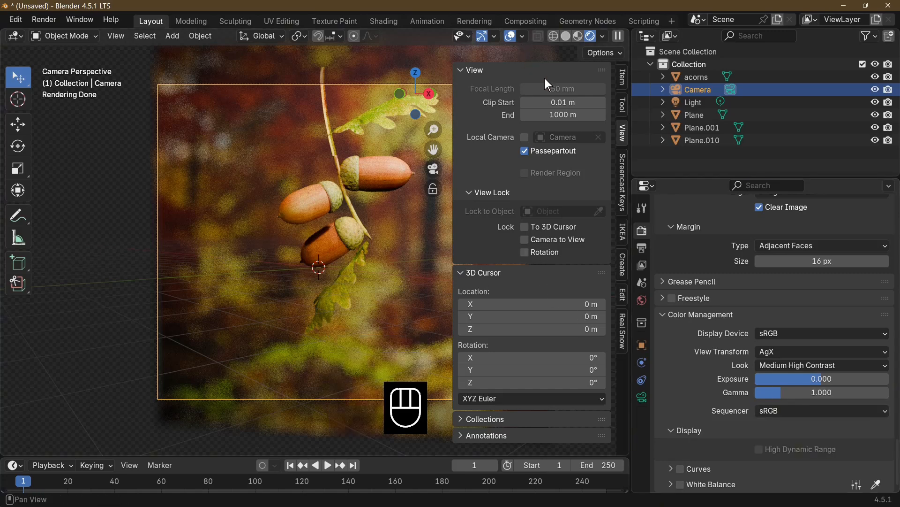
Hide the viewport sidebar and load street_lamp_4k.hdr from the HDRI FROM POLY HAVEN.COM folder as the world's environment texture
key(n)
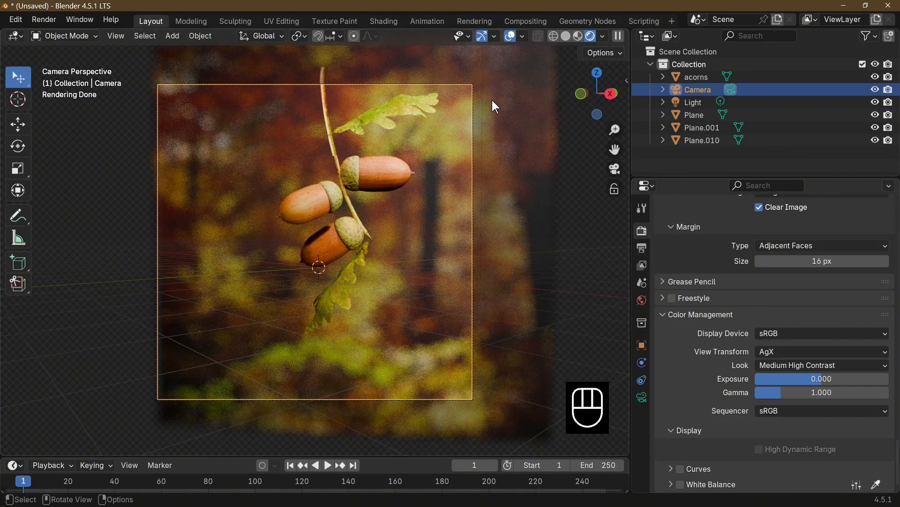
click(642, 302)
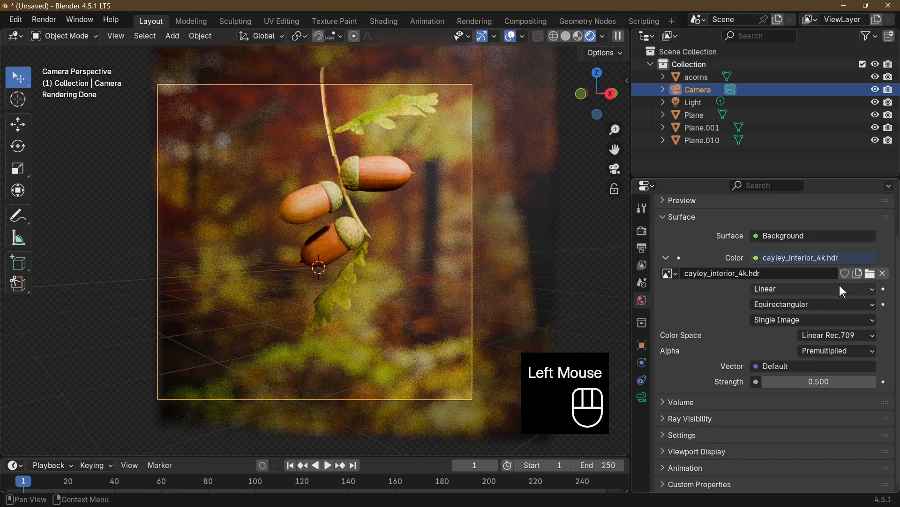
click(871, 274)
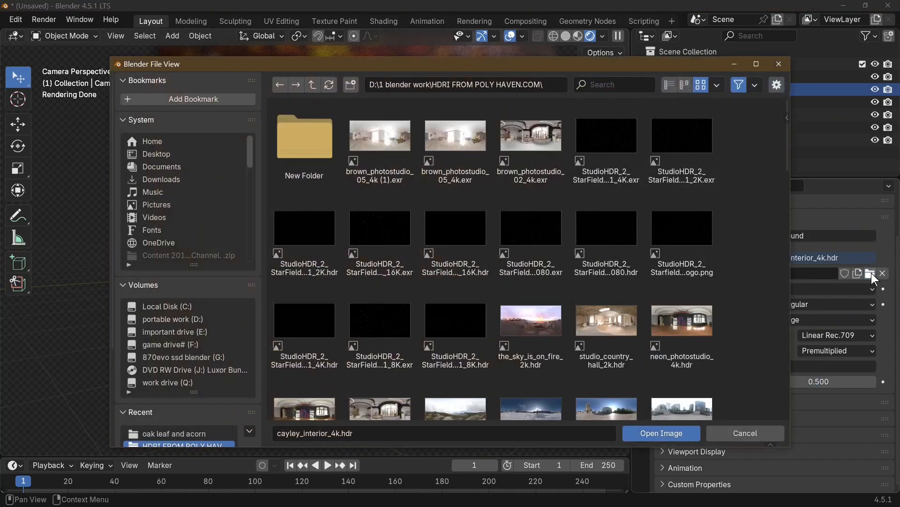
scroll(536, 278, down, 10)
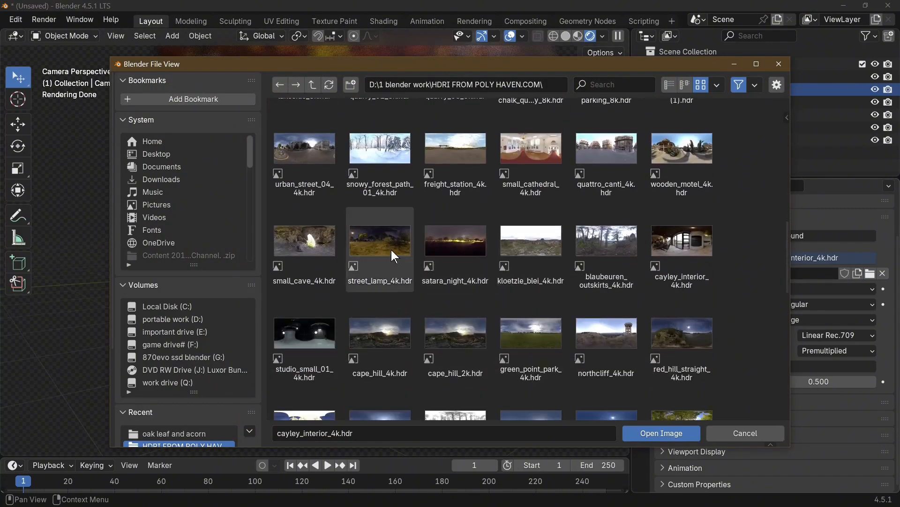
double_click(391, 250)
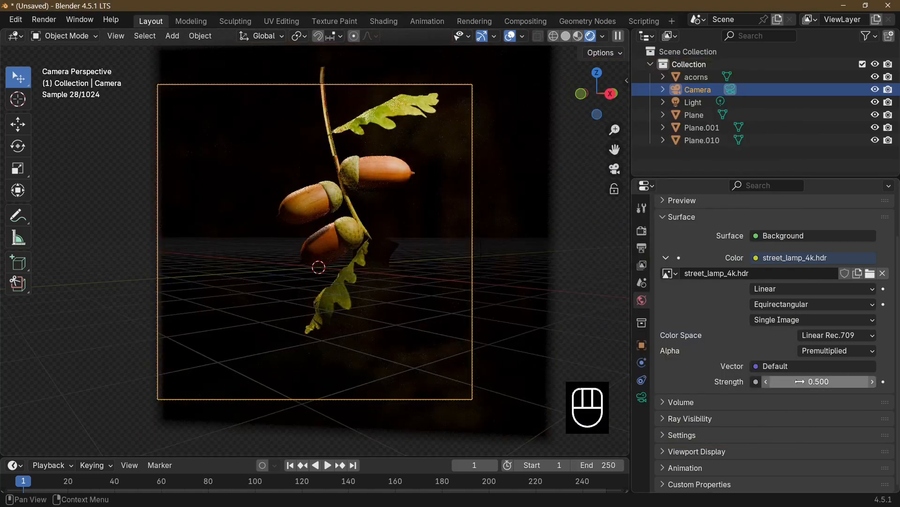
Set the strength of the world's background lighting to 10
click(800, 381)
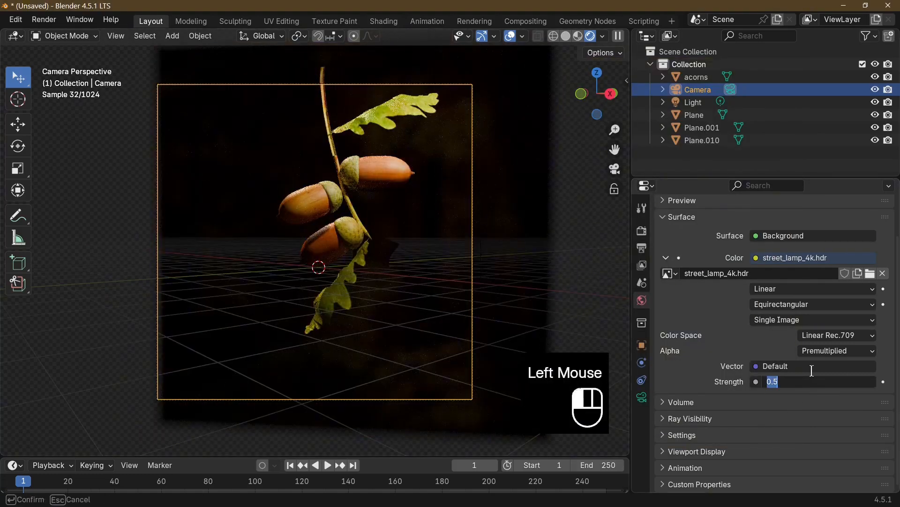
text(10)
key(Return)
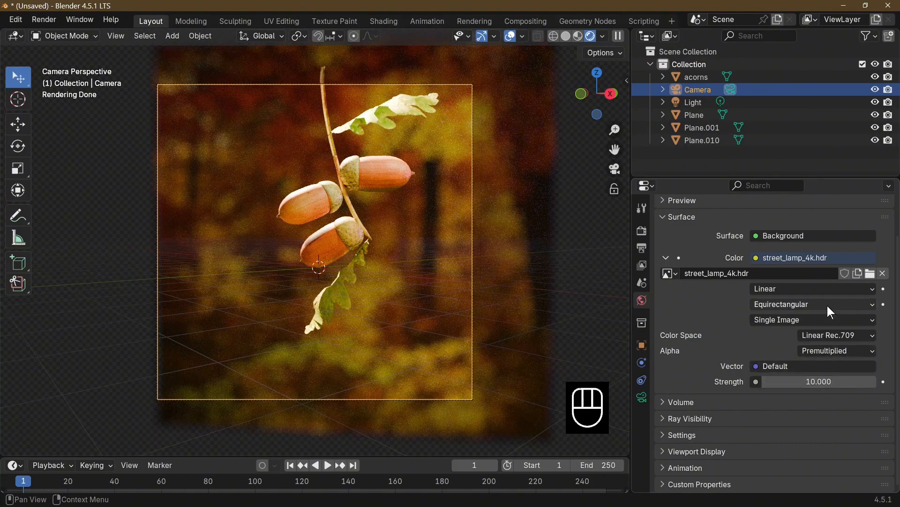
Load sunny_vondelpark_4k.hdr as the world's environment texture and set the background strength to 0.1
click(870, 274)
scroll(644, 347, down, 4)
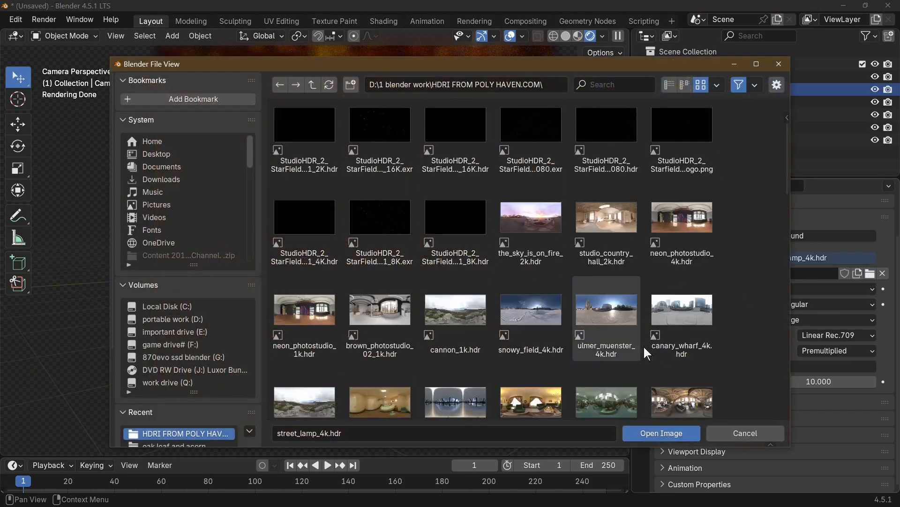
scroll(644, 348, down, 8)
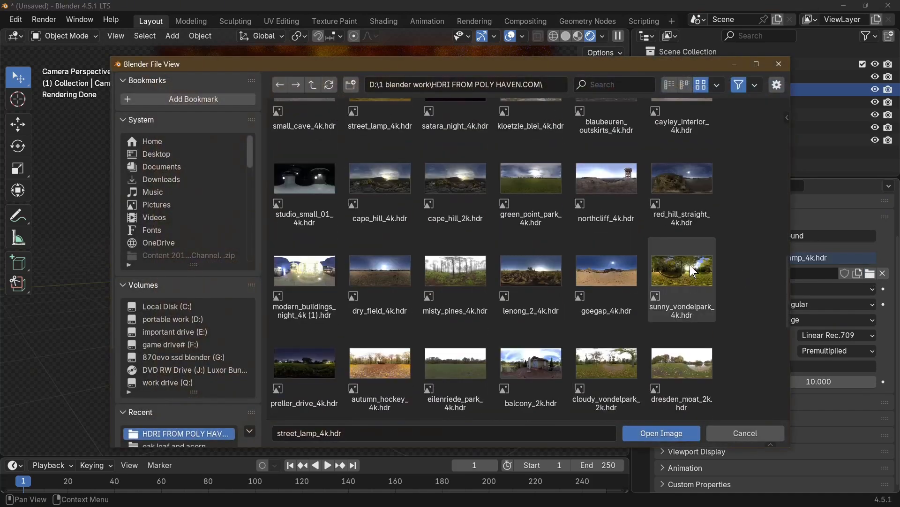
double_click(690, 266)
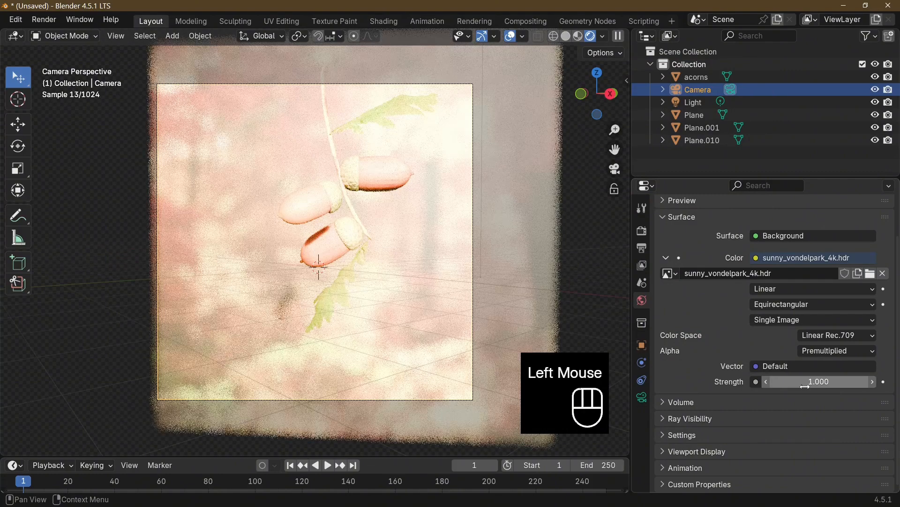
click(805, 385)
click(805, 382)
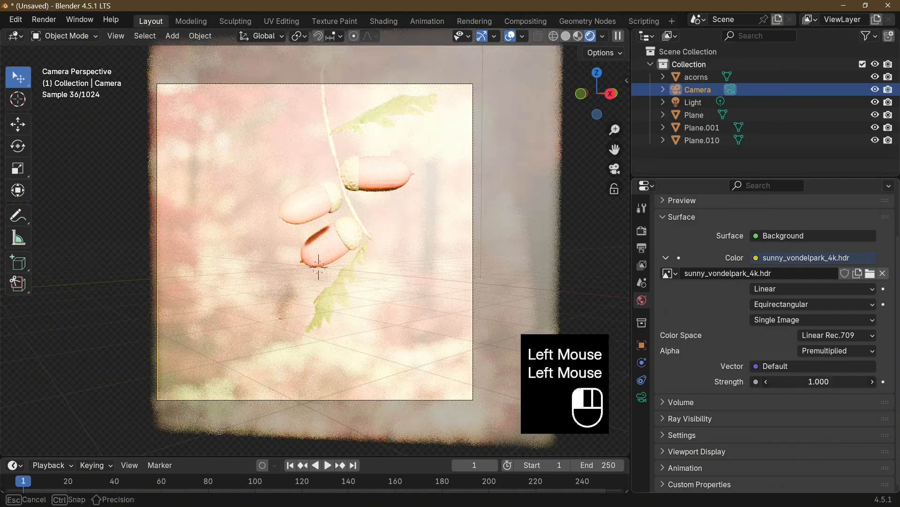
text(0.1)
key(Return)
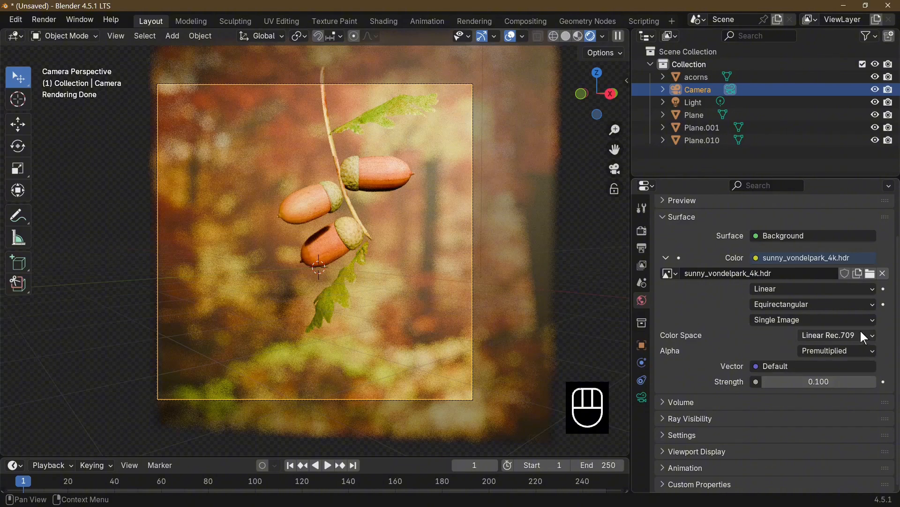
Replace the world's environment texture with autumn_hockey_4k.hdr from the HDRI folder
click(870, 274)
scroll(413, 342, down, 15)
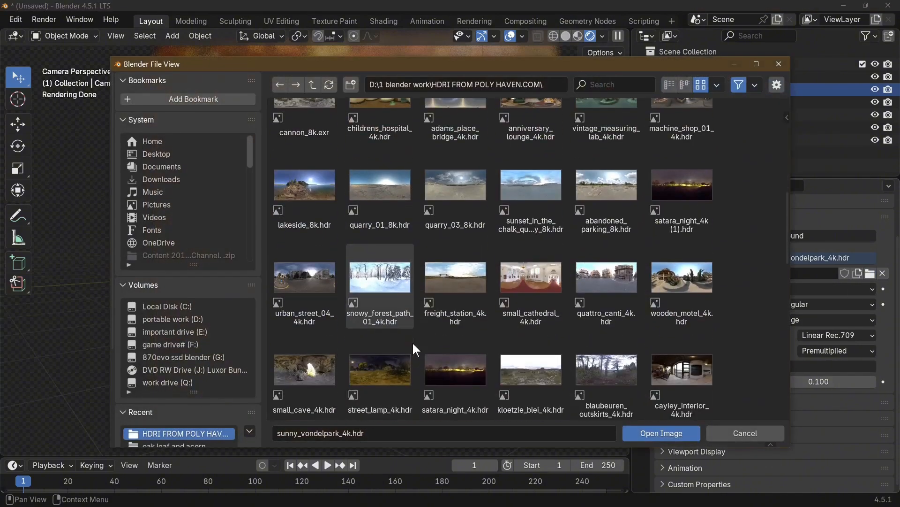
scroll(418, 340, down, 6)
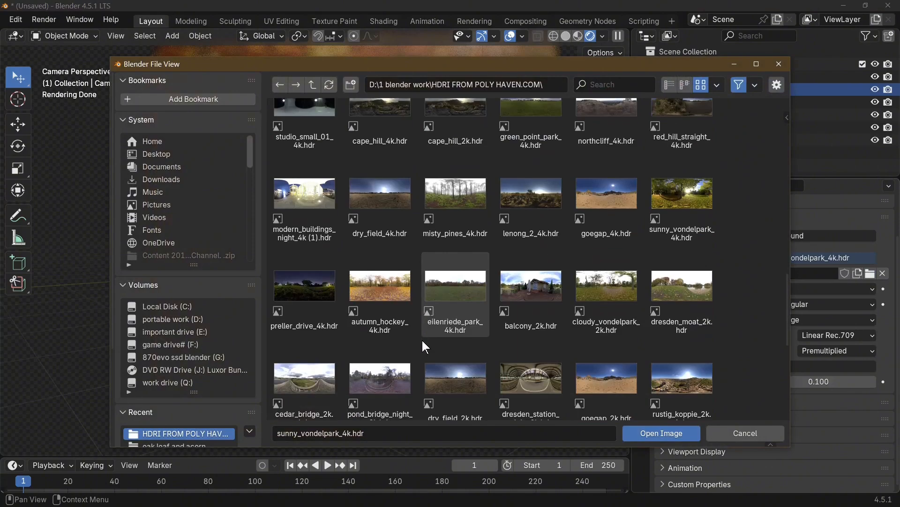
double_click(385, 302)
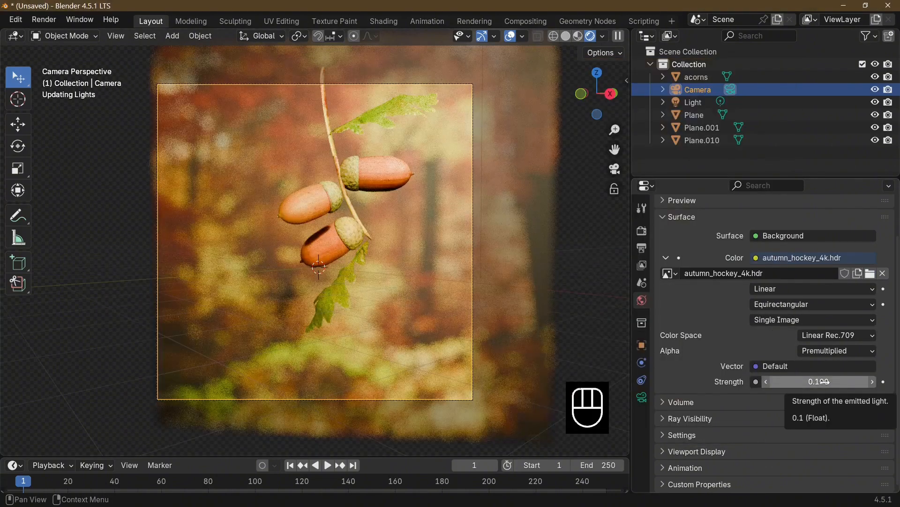
Try world background strengths of 1, 0.5 and 0.2, and settle on 0.5
click(820, 385)
text(1)
key(Return)
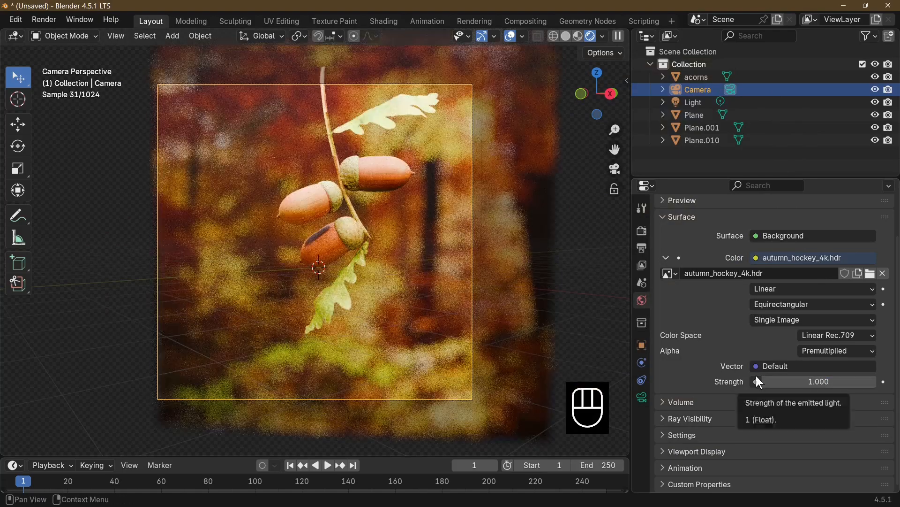
click(818, 383)
text(.5)
key(Return)
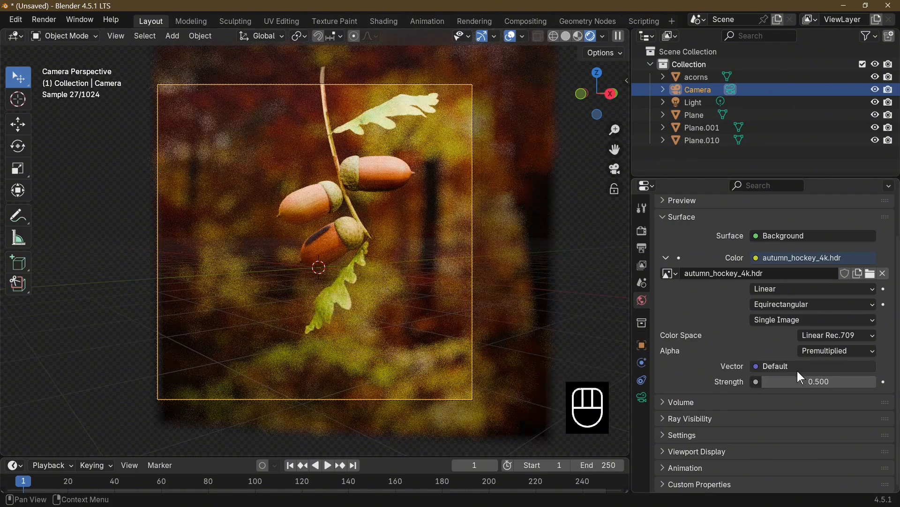
click(801, 380)
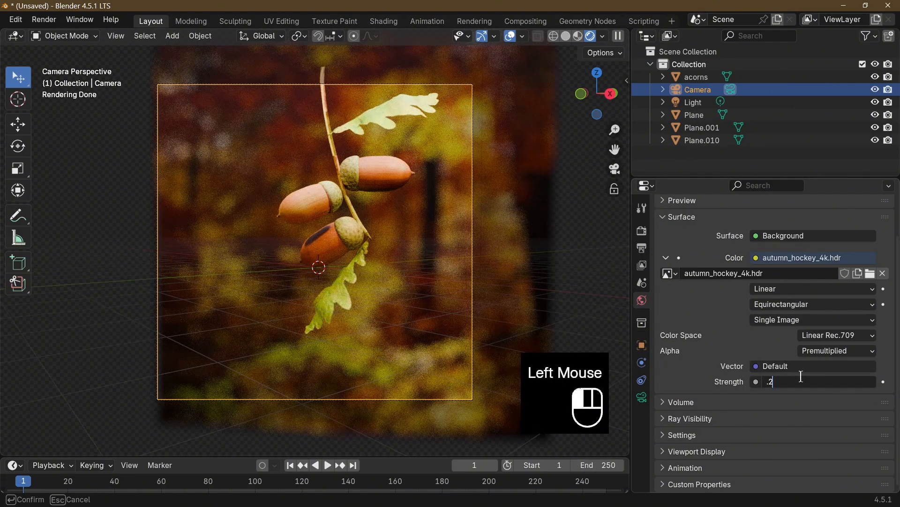
text(.2)
key(Return)
click(801, 381)
text(.5)
key(Return)
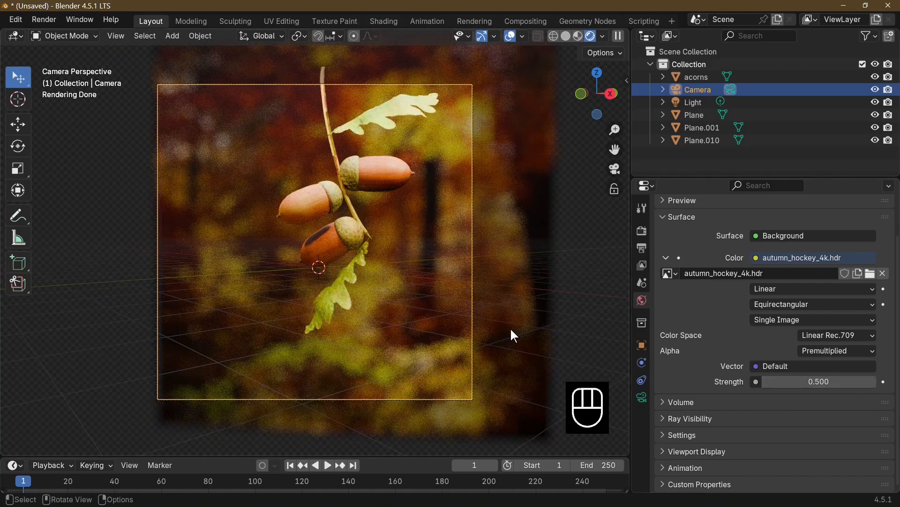
Select the acorns object and add a 3-Point Lighting setup around it
click(319, 84)
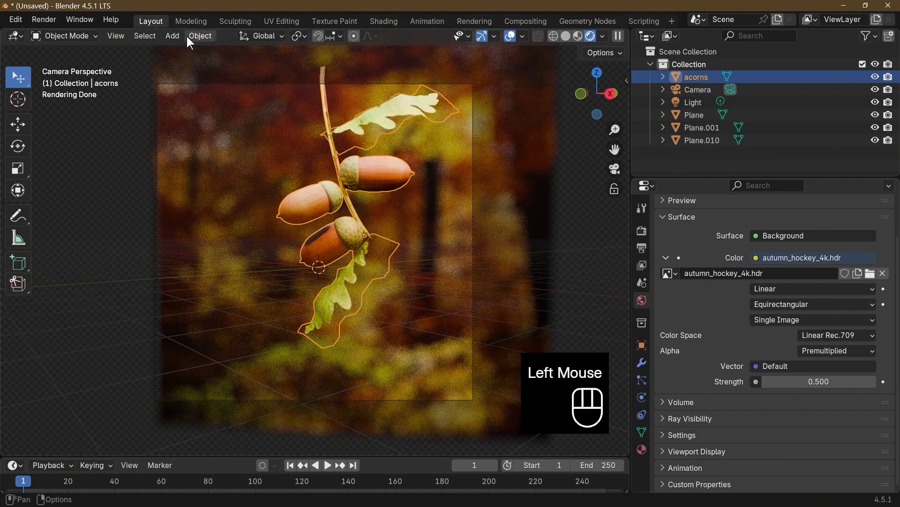
click(175, 37)
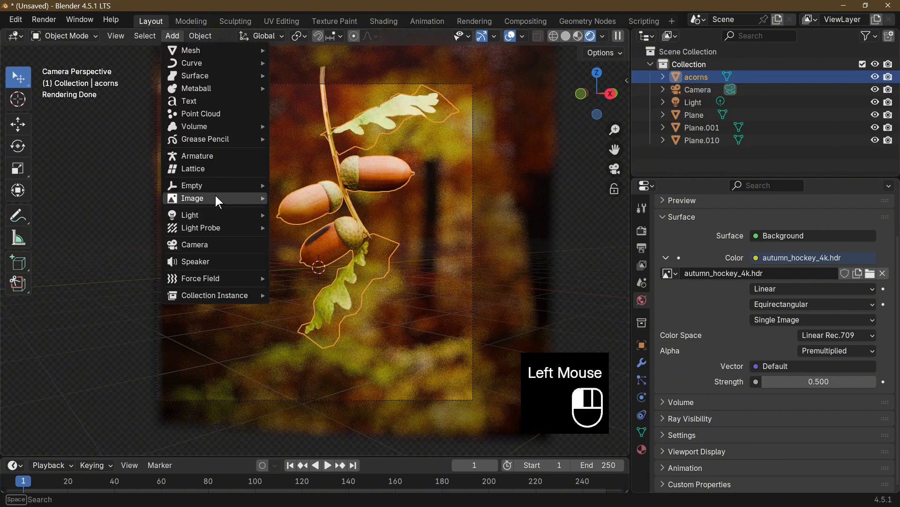
mouse_move(217, 195)
mouse_move(214, 217)
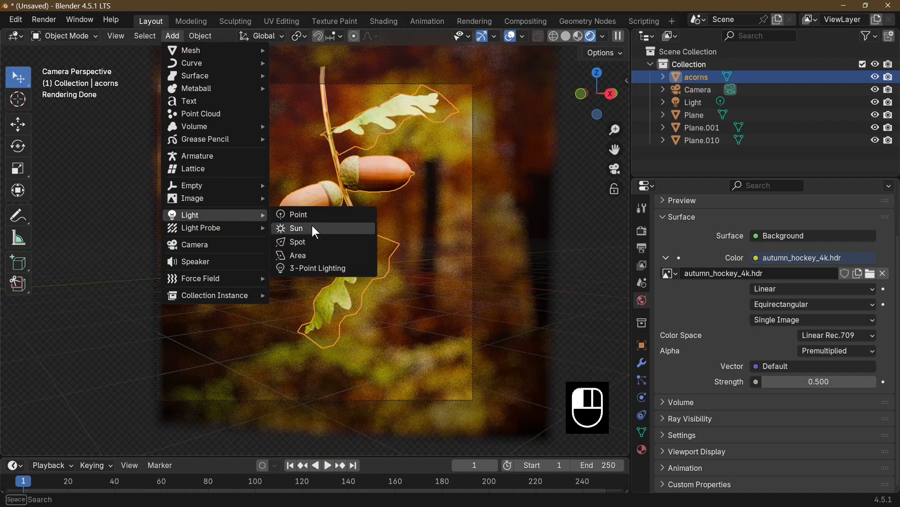
click(344, 277)
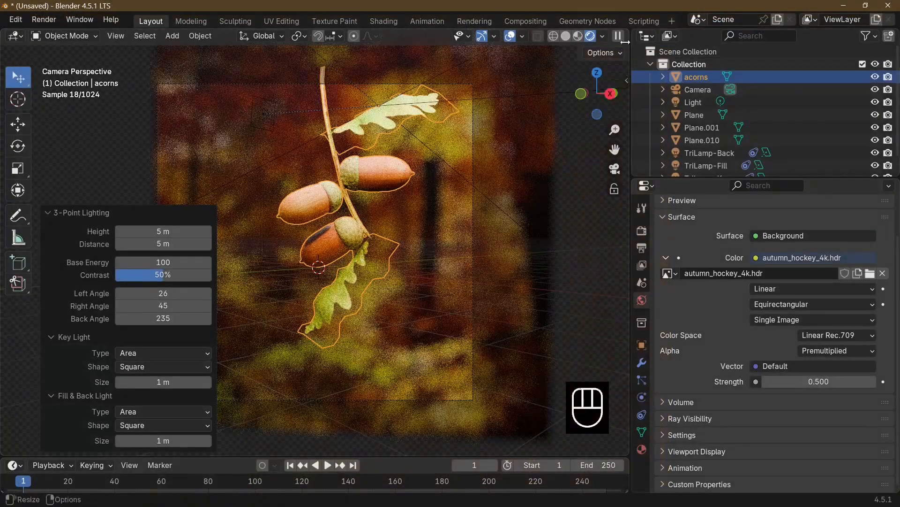
Enable compositing nodes and insert a Denoise node between Render Layers and the Composite and Viewer outputs
click(530, 22)
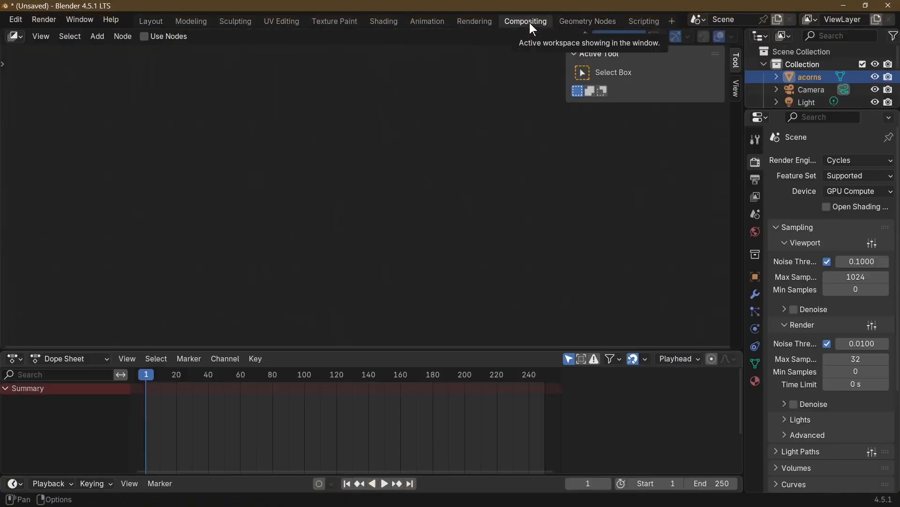
click(132, 38)
click(145, 38)
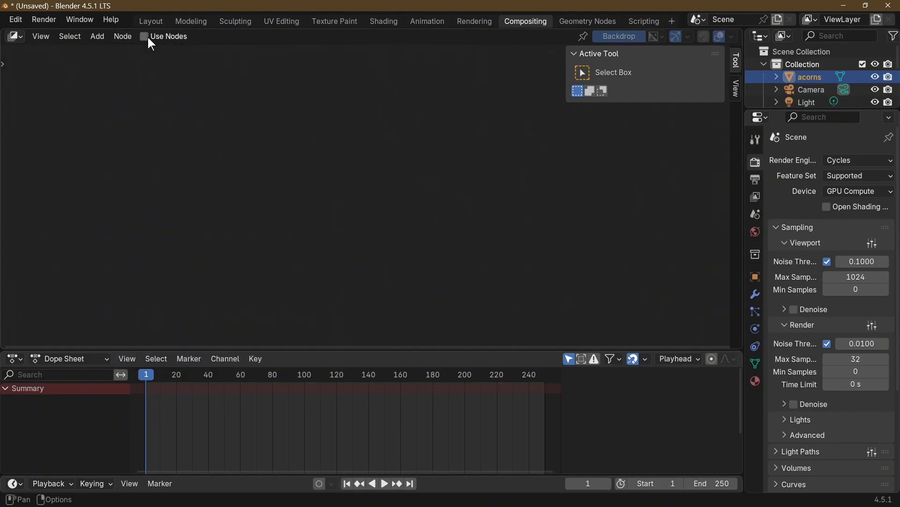
click(147, 36)
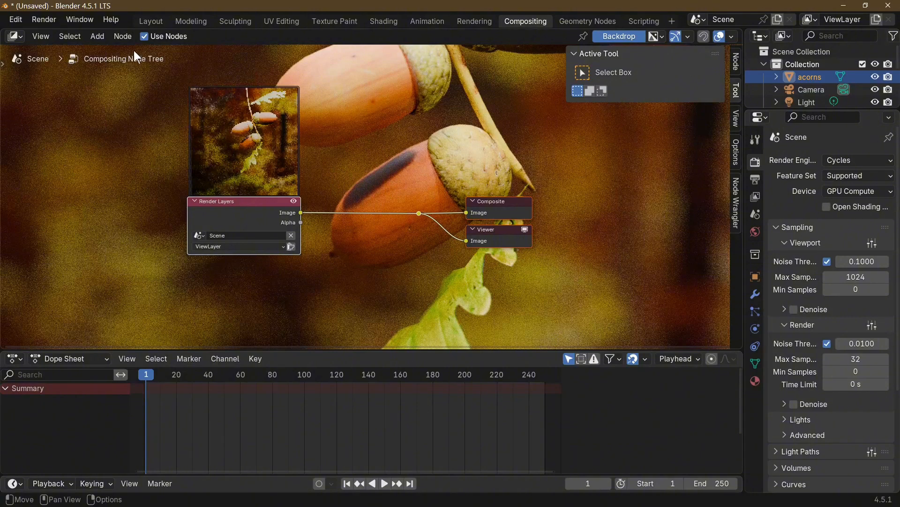
click(98, 36)
mouse_move(131, 92)
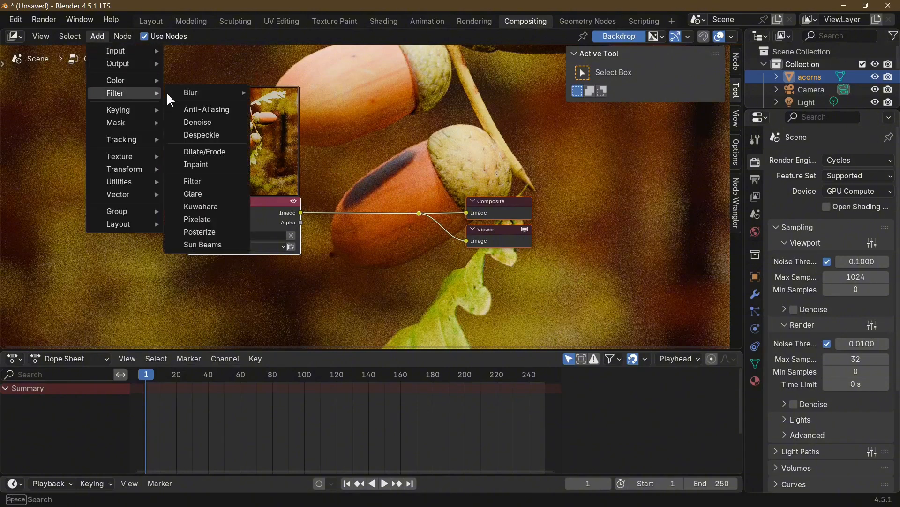
click(217, 123)
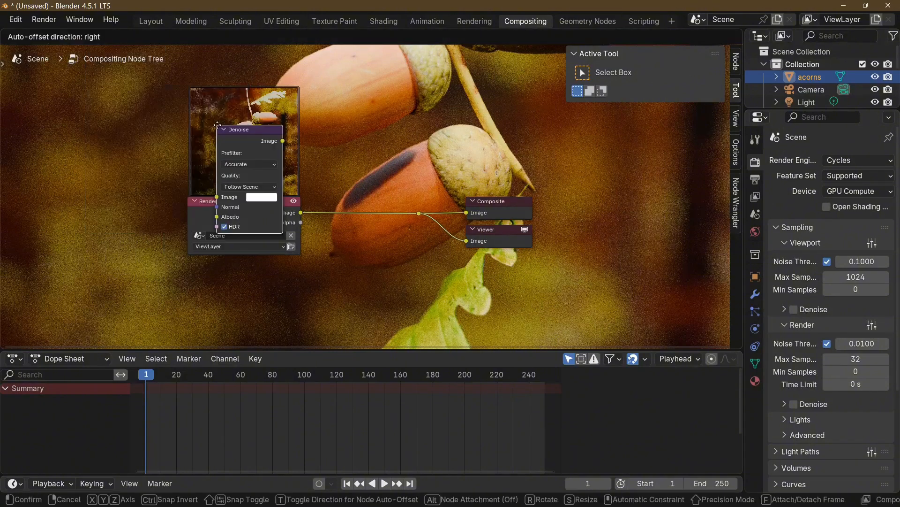
click(332, 162)
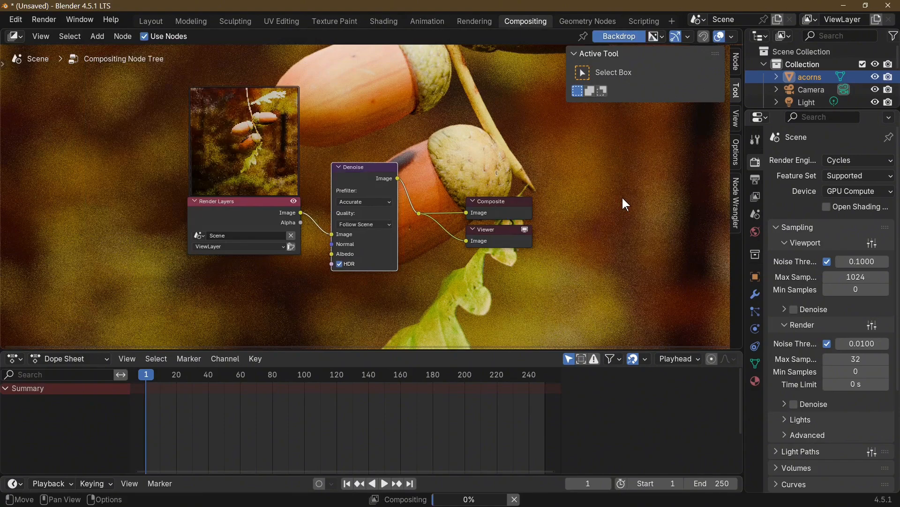
Render the scene, examine the acorns in the result up close, and close the render window
key(F12)
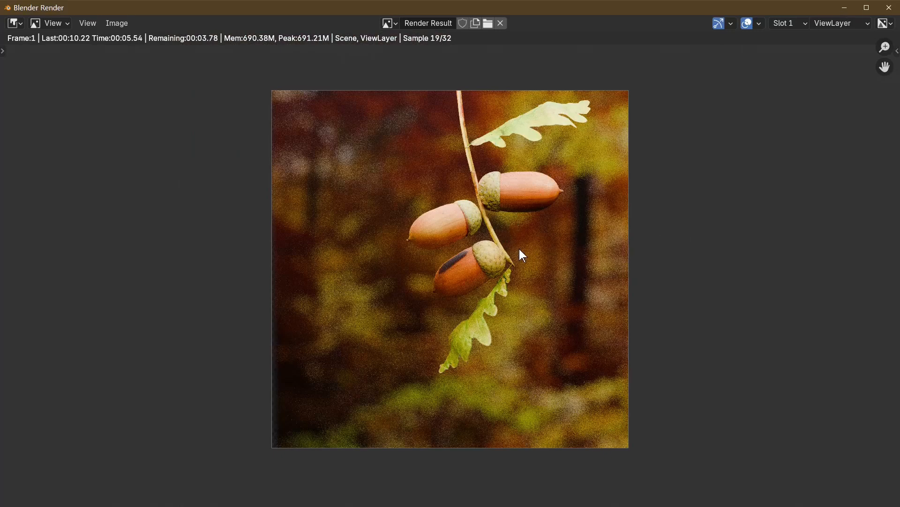
scroll(513, 219, up, 3)
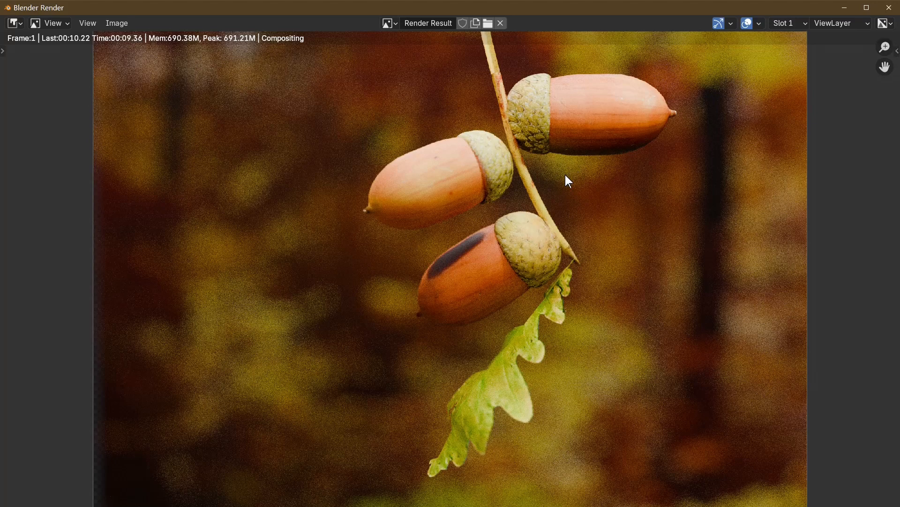
key(Escape)
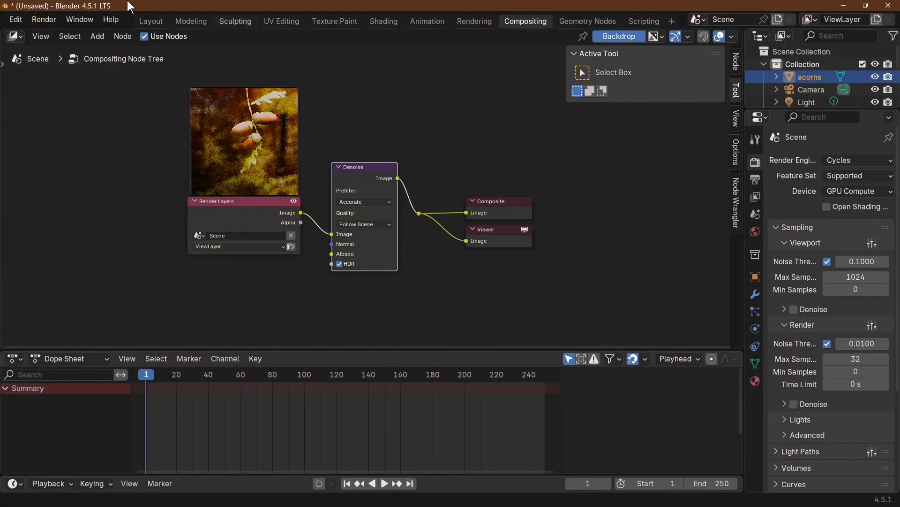
Return to the Layout workspace, switch the viewport to solid shading and enter Edit Mode on the acorns object
click(150, 22)
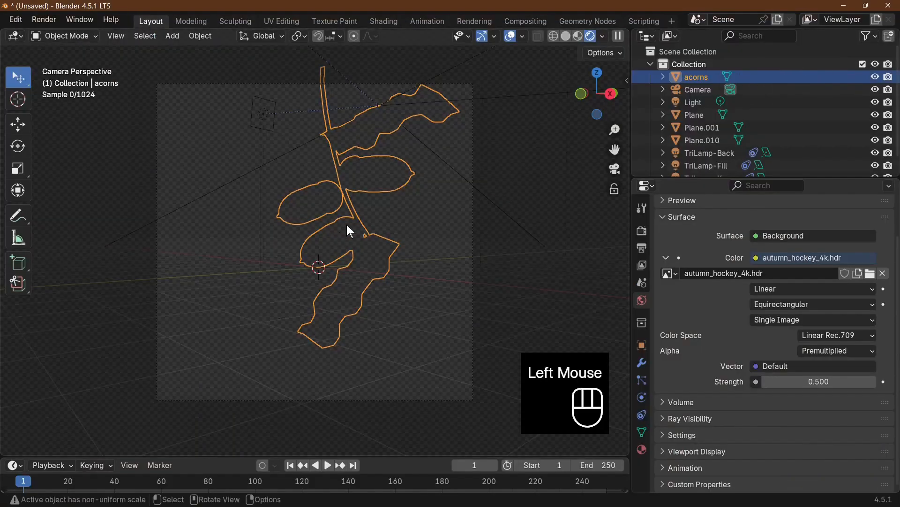
scroll(347, 224, up, 5)
click(376, 101)
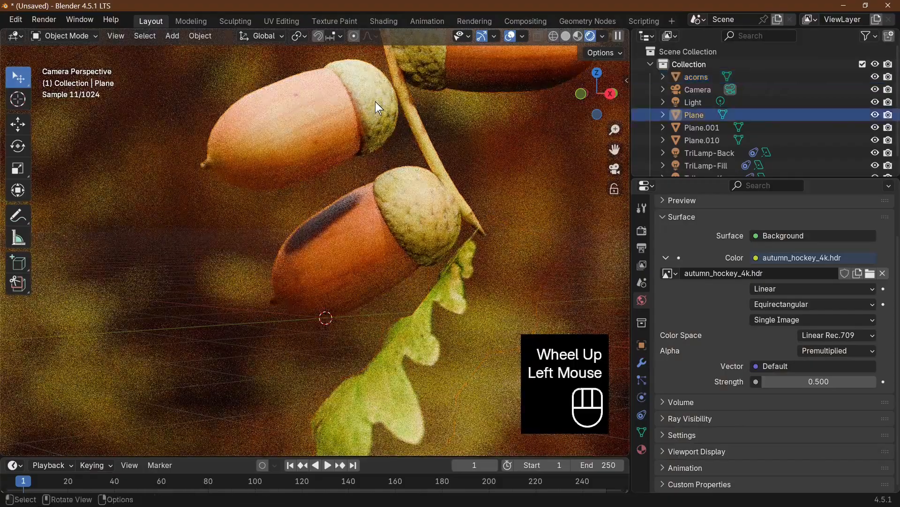
key(Tab)
click(376, 102)
key(Tab)
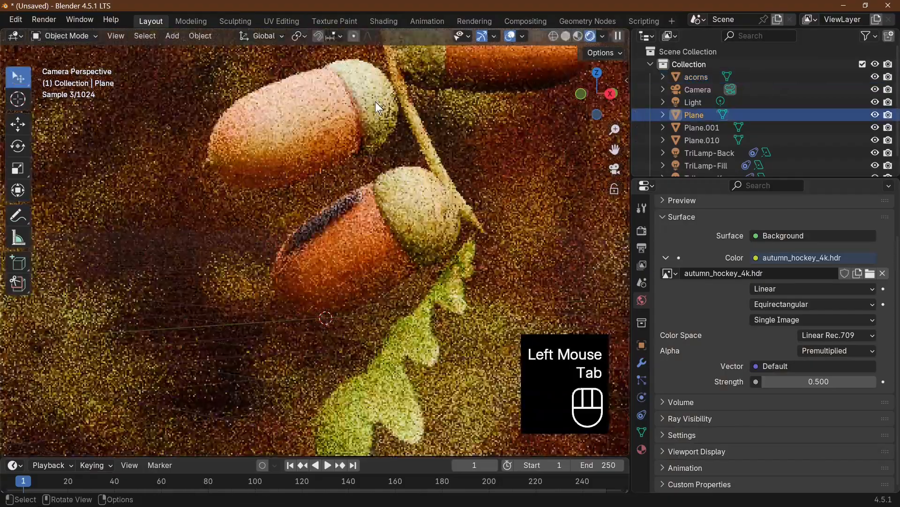
click(577, 37)
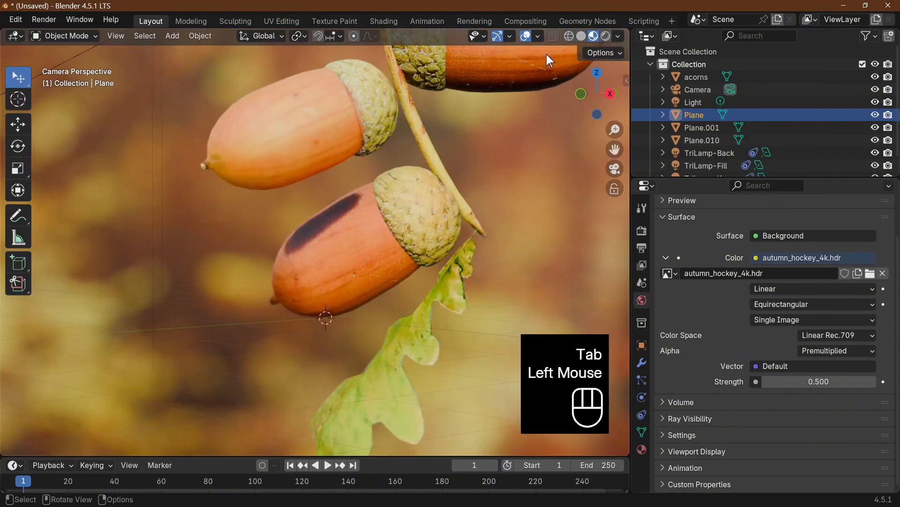
click(581, 36)
click(389, 102)
key(Tab)
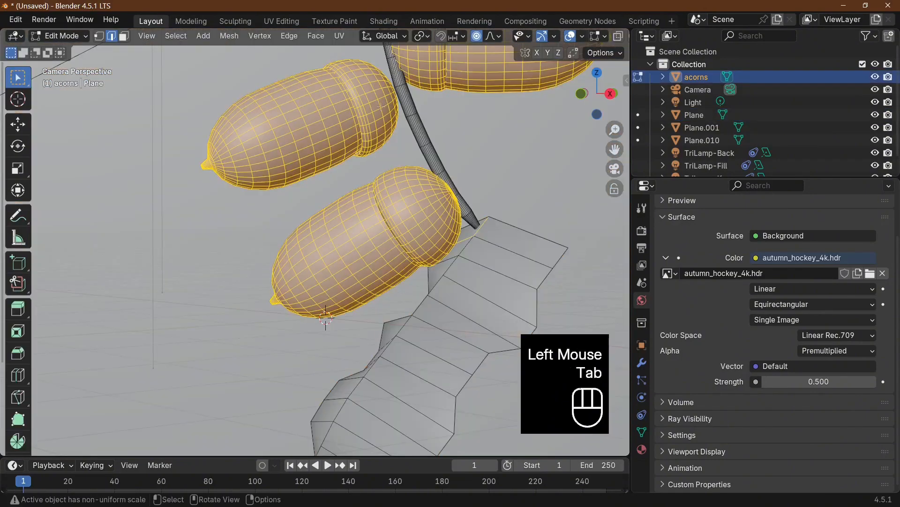
Select the linked geometry of the acorn cups and separate the acorns mesh by loose parts
click(379, 102)
key(l)
key(l)
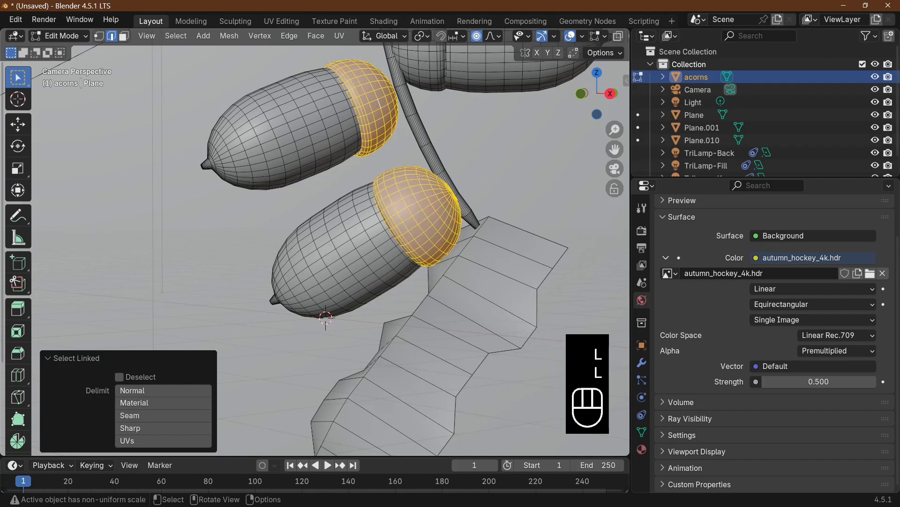
key(p)
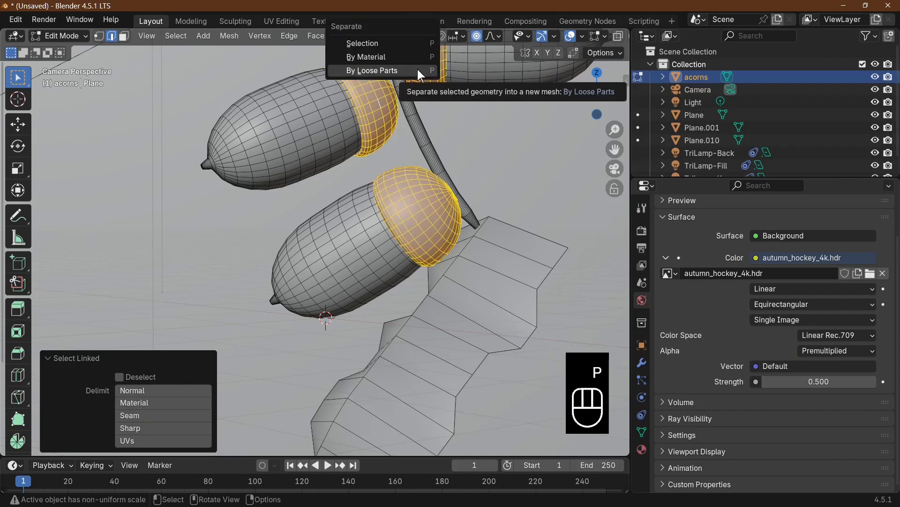
click(419, 70)
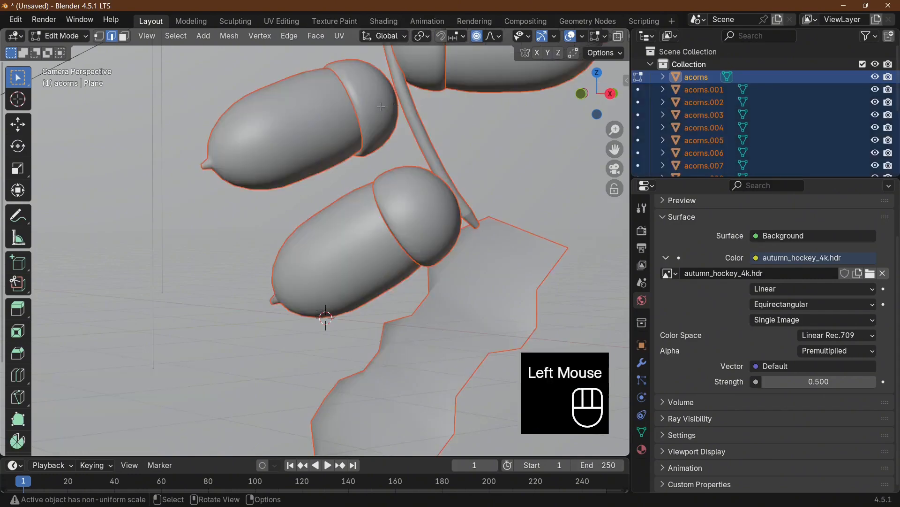
Leave the acorns mesh and enter Edit Mode on the separated cup of the upper-left acorn
key(Tab)
click(379, 99)
key(Tab)
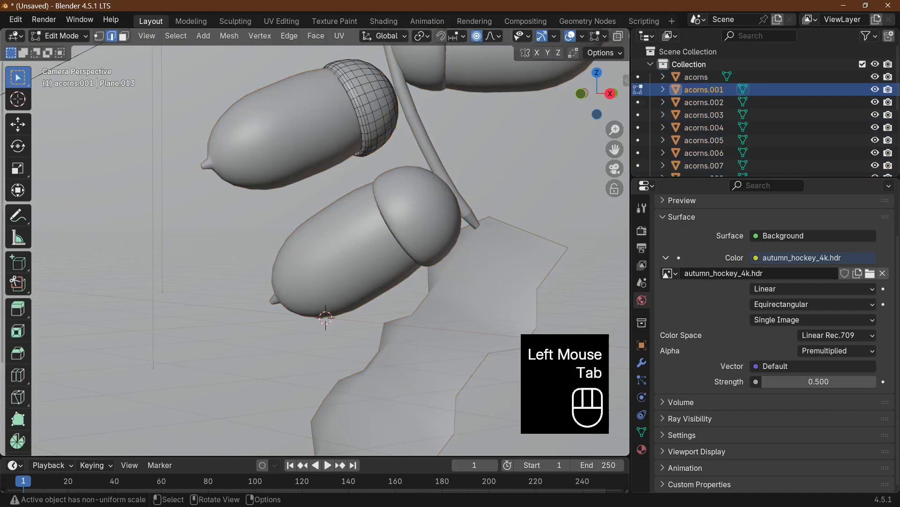
Try poking all faces of the upper-left acorn's cup at once, and undo it
key(a)
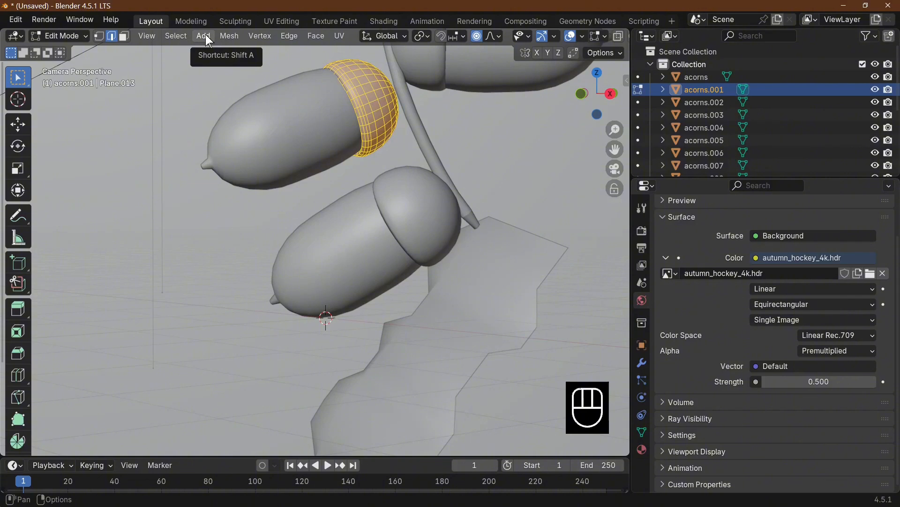
click(227, 37)
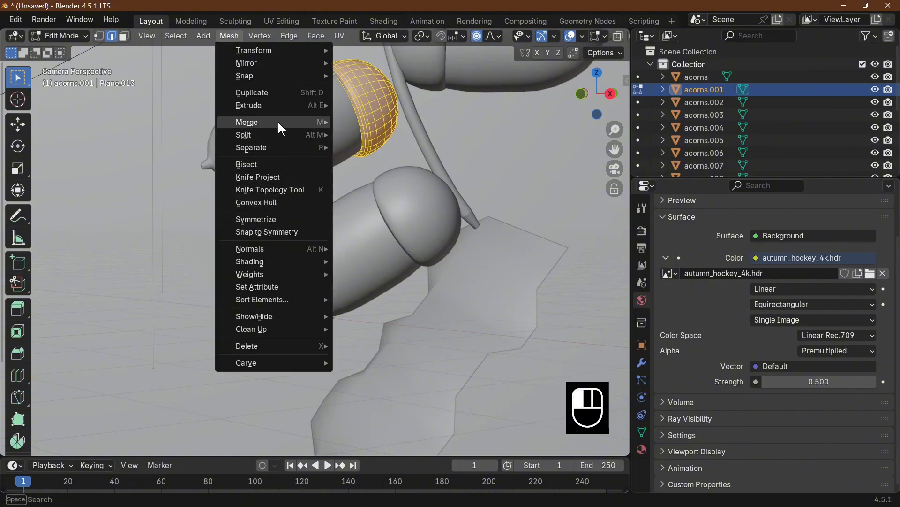
click(260, 36)
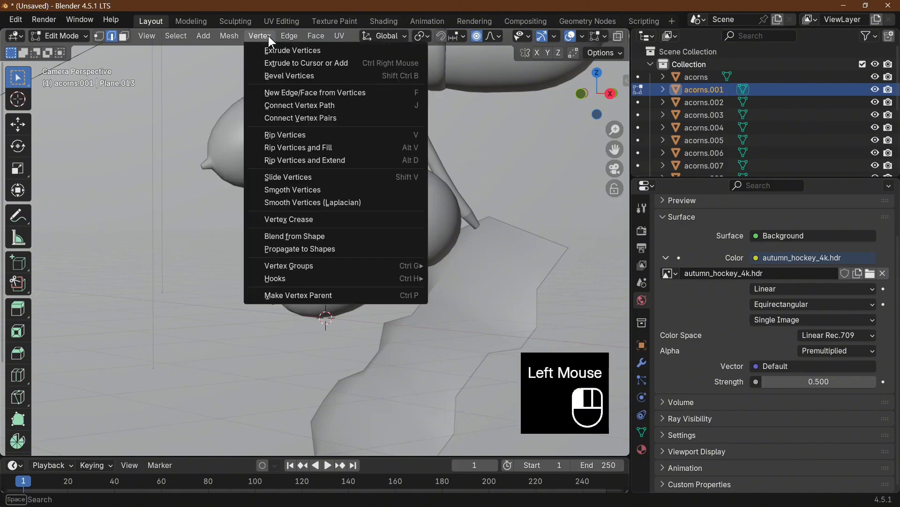
click(99, 36)
click(260, 37)
click(123, 37)
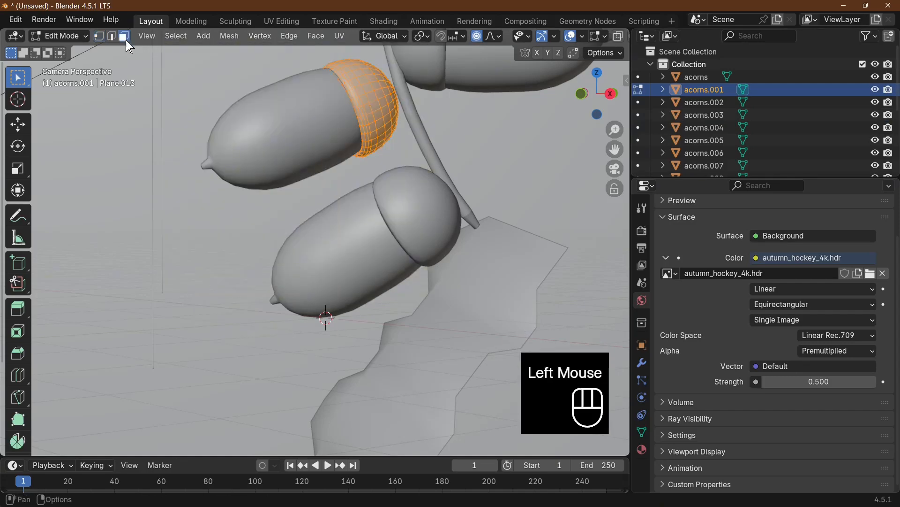
right_click(367, 101)
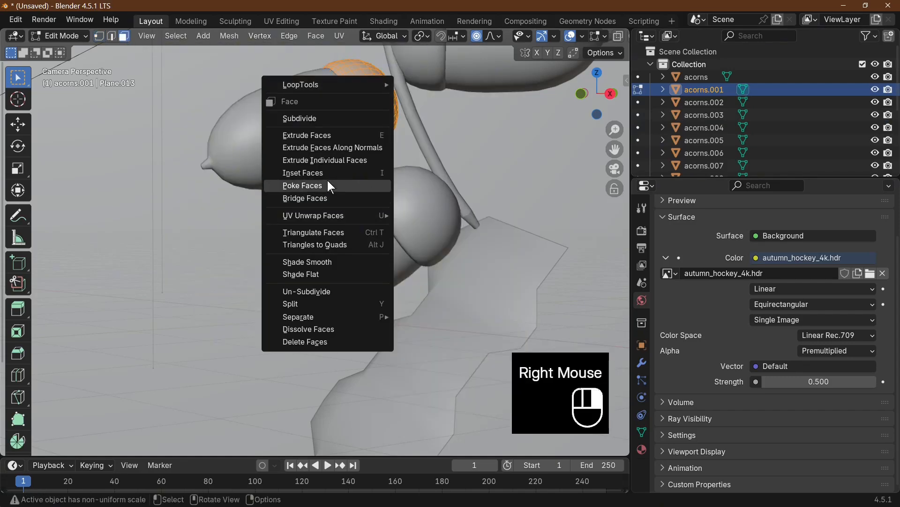
click(327, 182)
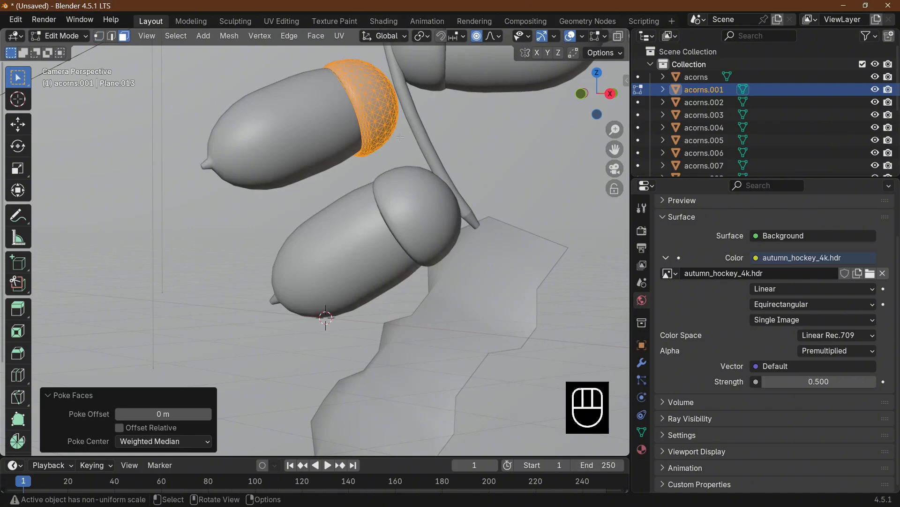
key(ctrl+z)
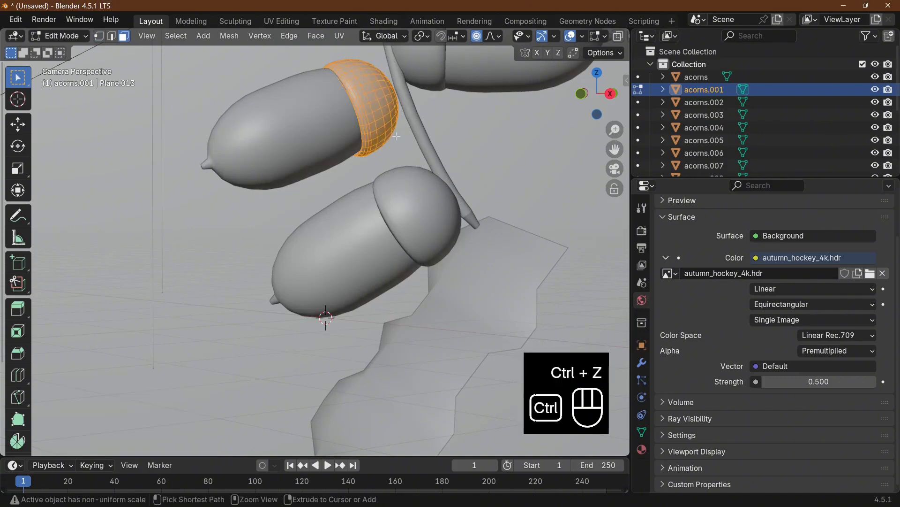
Select an edge loop near the cup's stem end, grow the selection to just short of the rim, and poke the selected faces
alt+click(390, 92)
alt+click(390, 94)
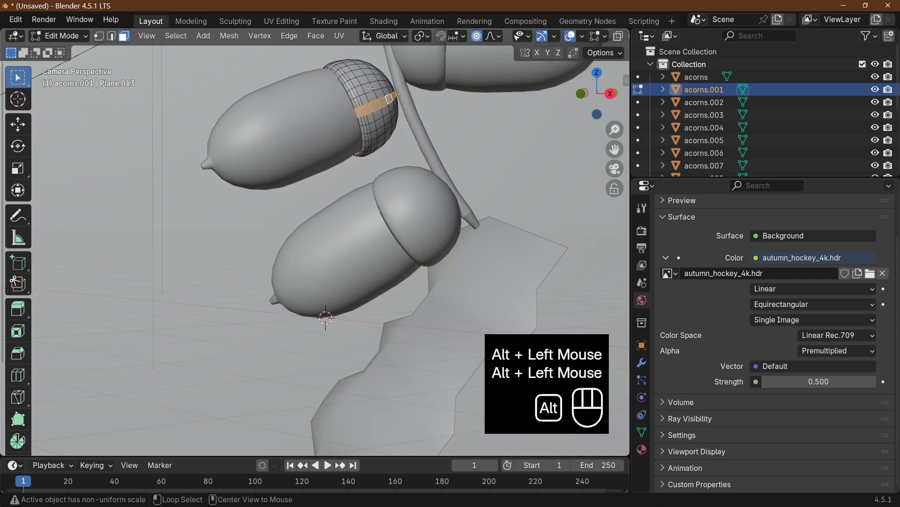
click(111, 36)
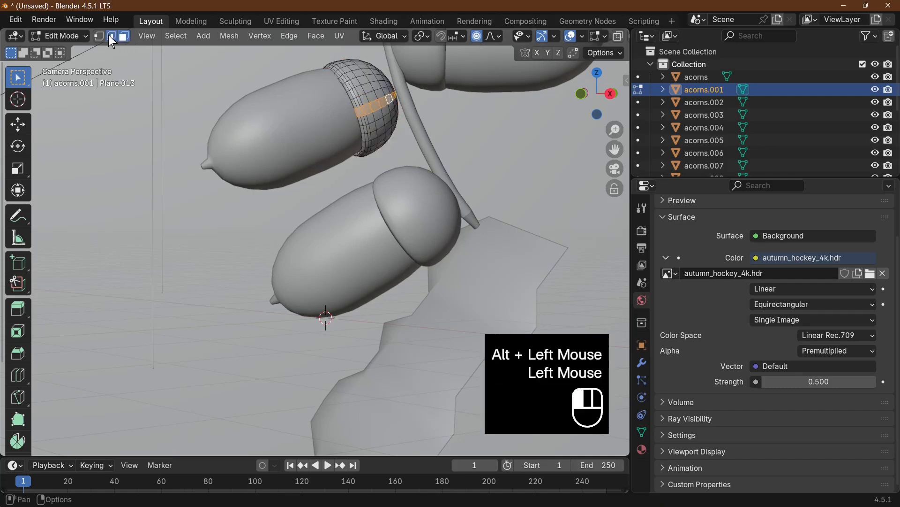
alt+click(396, 106)
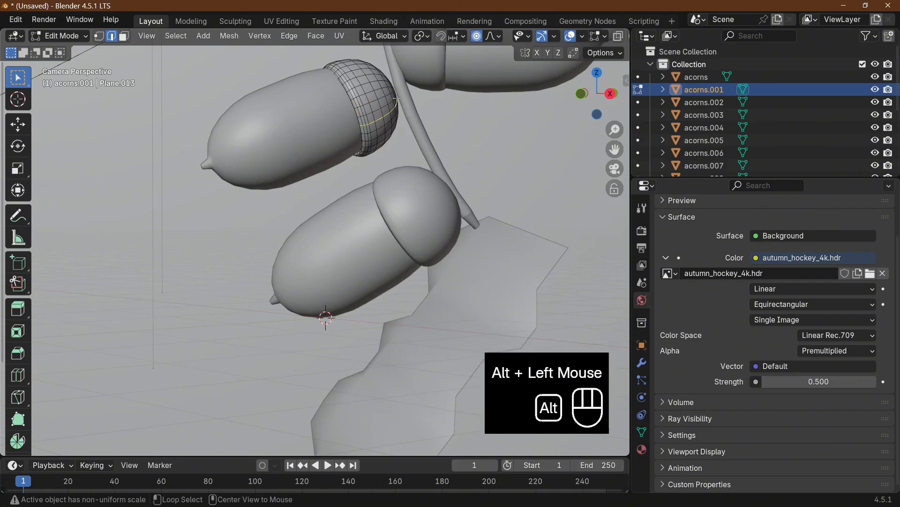
alt+click(397, 100)
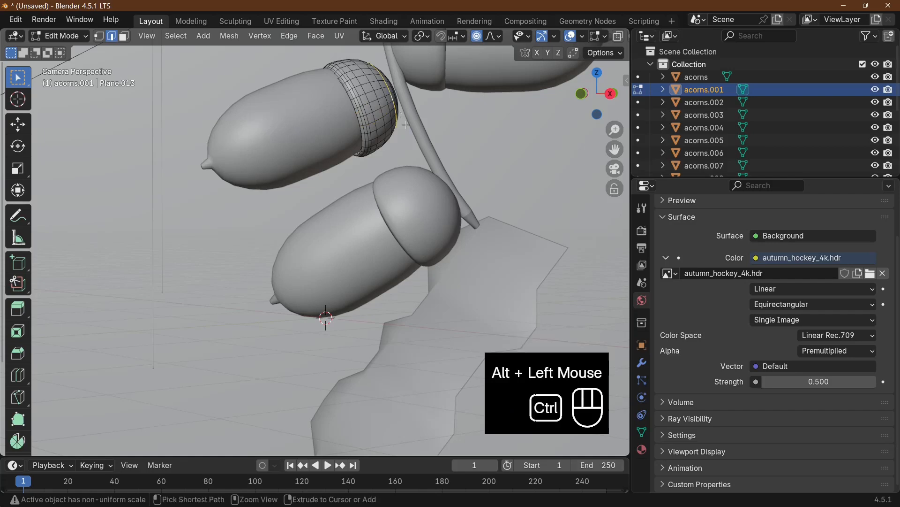
key(ctrl+KP_Add)
key(ctrl+KP_Add)
key(ctrl+KP_Add)
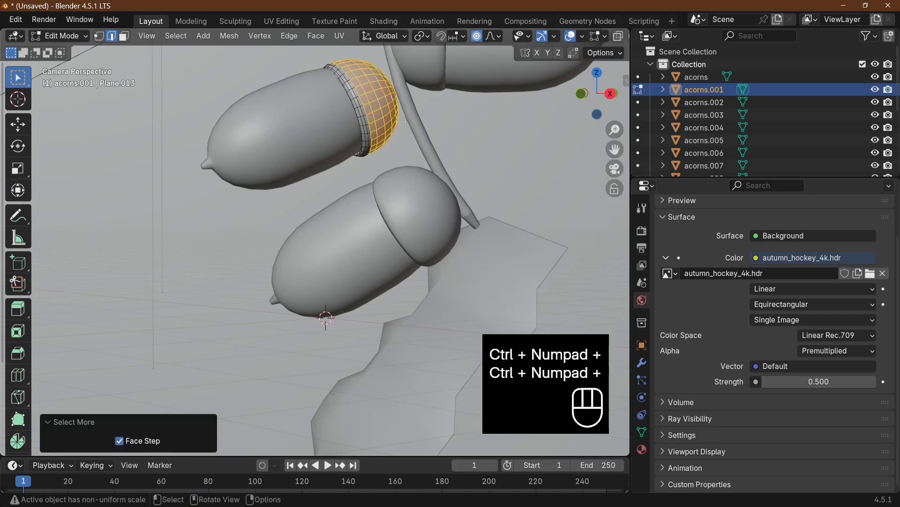
click(313, 37)
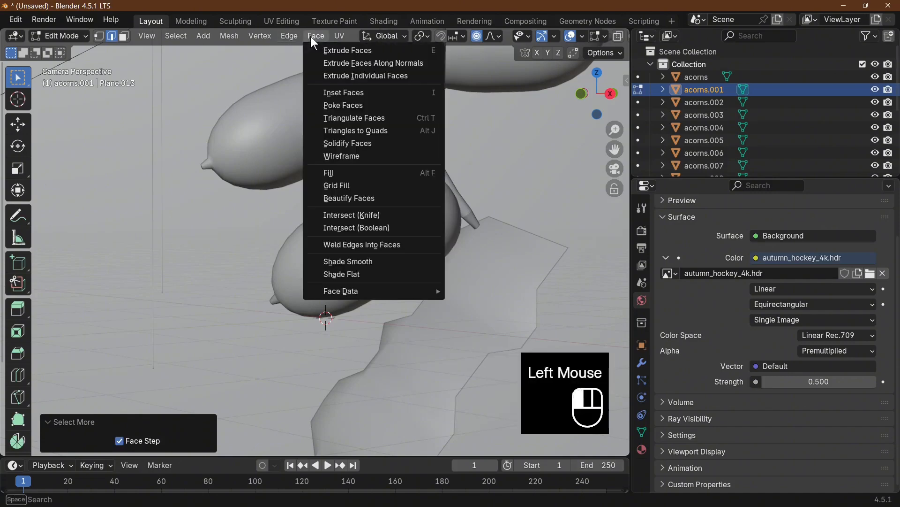
click(373, 106)
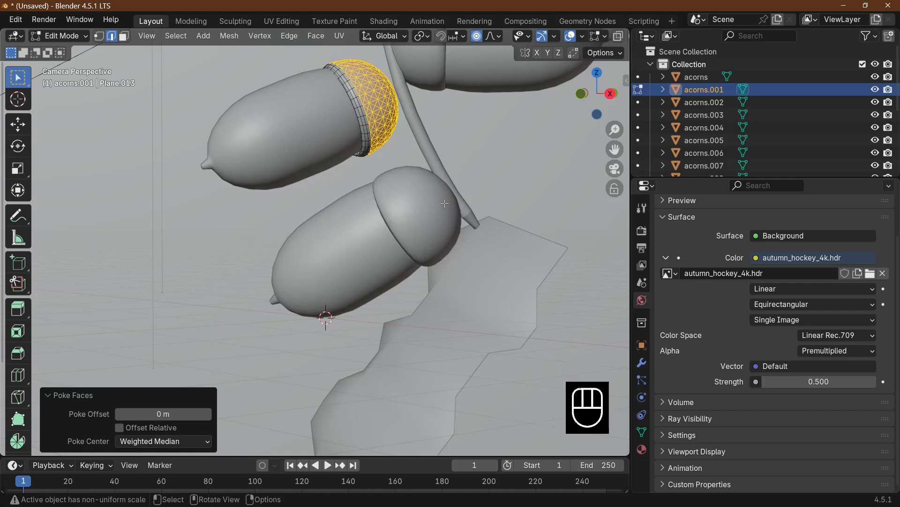
On the lowest acorn's cup, grow a selection from a loop near the stem end to just before the rim and poke those faces
key(Tab)
click(443, 208)
key(Tab)
alt+click(443, 199)
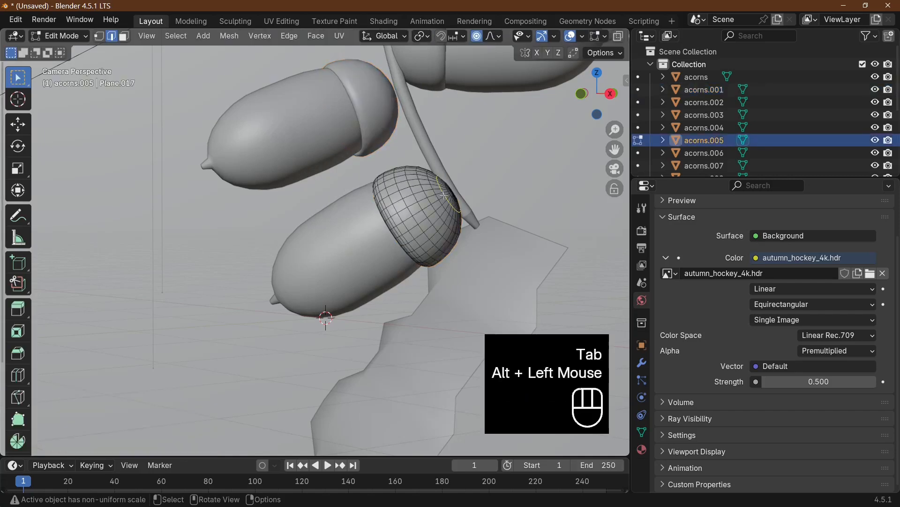
key(ctrl+KP_Add)
key(ctrl+KP_Add)
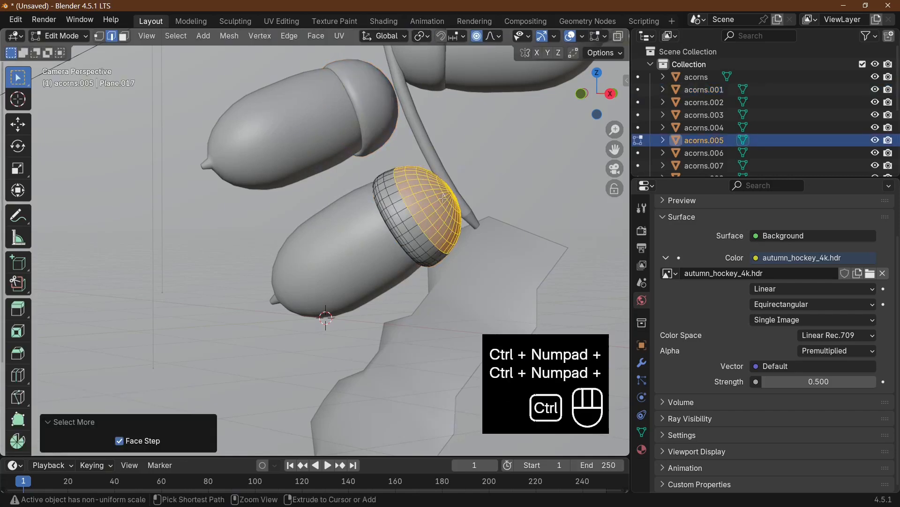
key(ctrl+KP_Add)
click(316, 35)
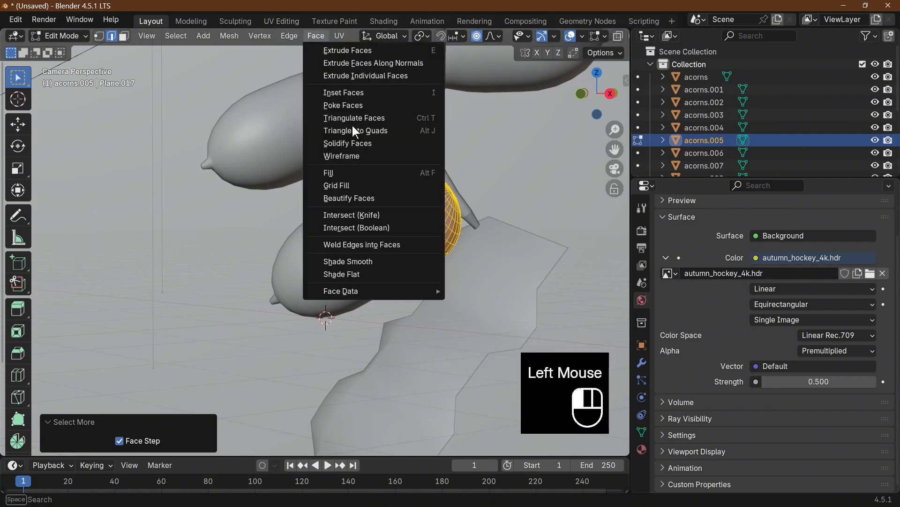
click(370, 107)
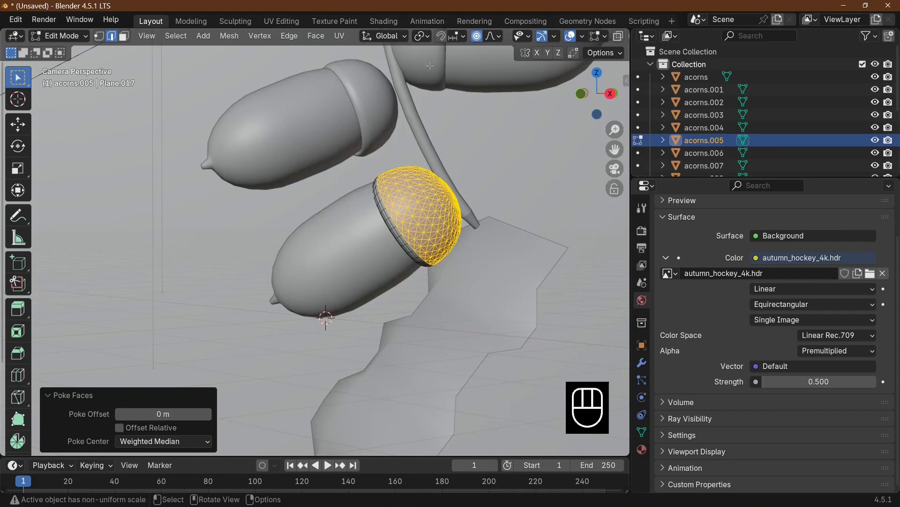
Poke the faces of the right-hand acorn's cup, growing the selection from the stem end and leaving out the rim rows
scroll(436, 68, down, 2)
key(Tab)
click(363, 111)
key(Tab)
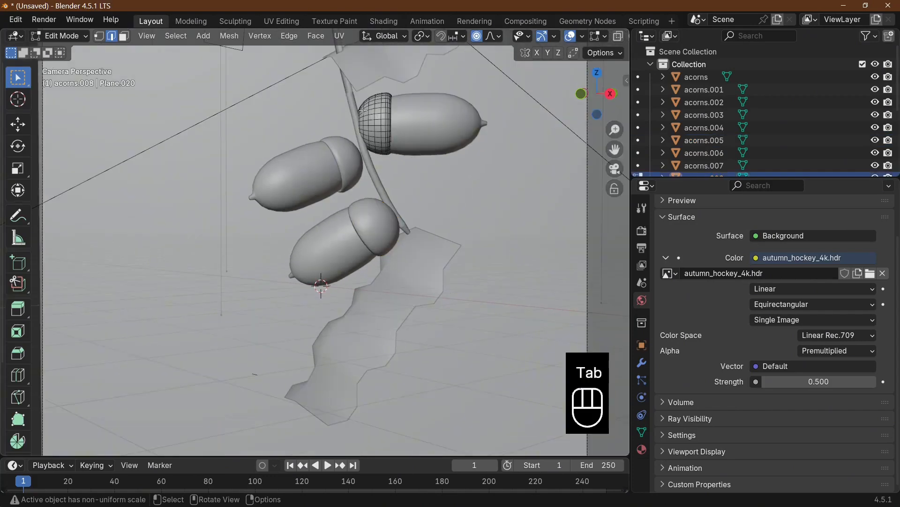
alt+click(363, 112)
key(ctrl+KP_Add)
key(ctrl+KP_Add)
click(316, 35)
click(363, 107)
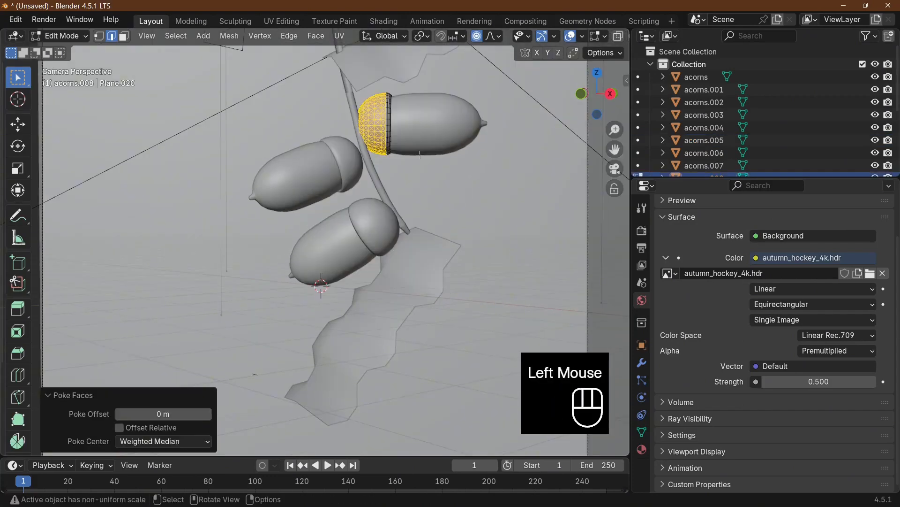
On the lowest acorn's cup, pick a poked-face centre vertex and select similar vertices by Amount of Adjacent Faces
key(Tab)
scroll(434, 212, up, 2)
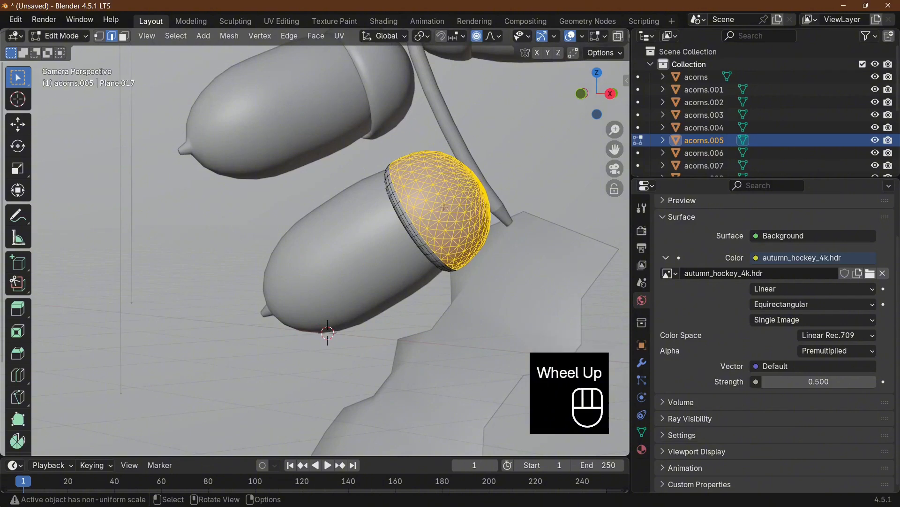
click(421, 180)
click(99, 36)
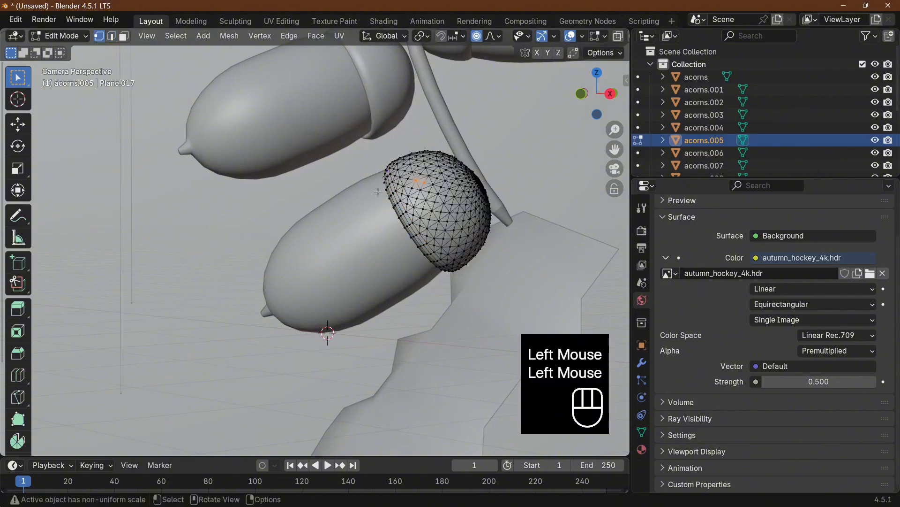
click(426, 183)
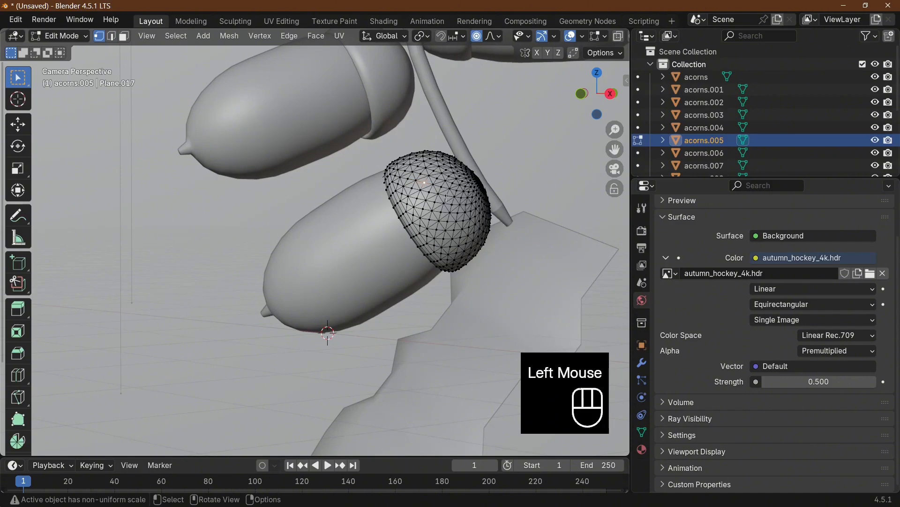
click(175, 36)
mouse_move(228, 193)
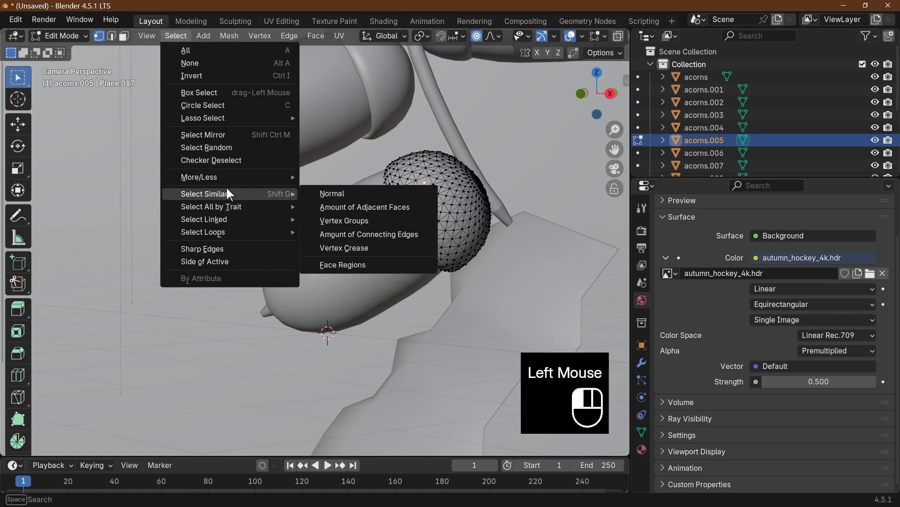
click(400, 206)
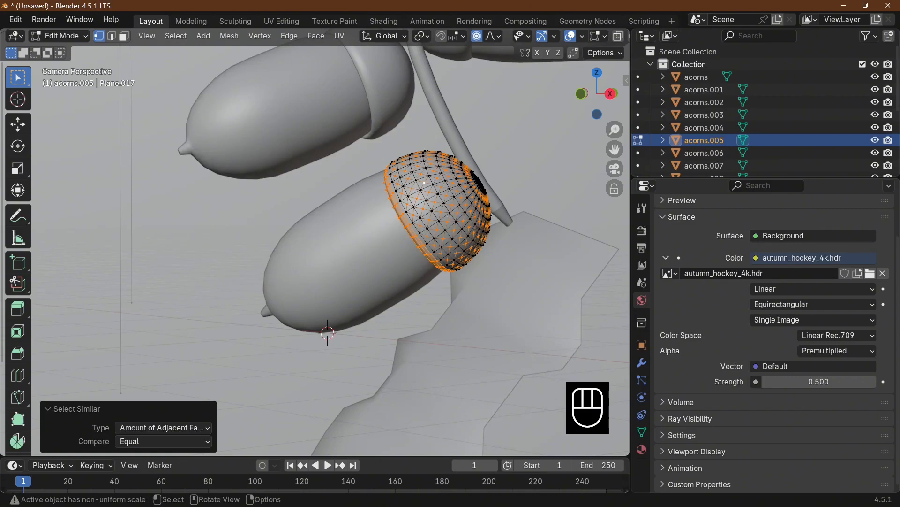
Try scaling the selected cup vertices up by about 1.12 with proportional editing on, and undo it
key(s)
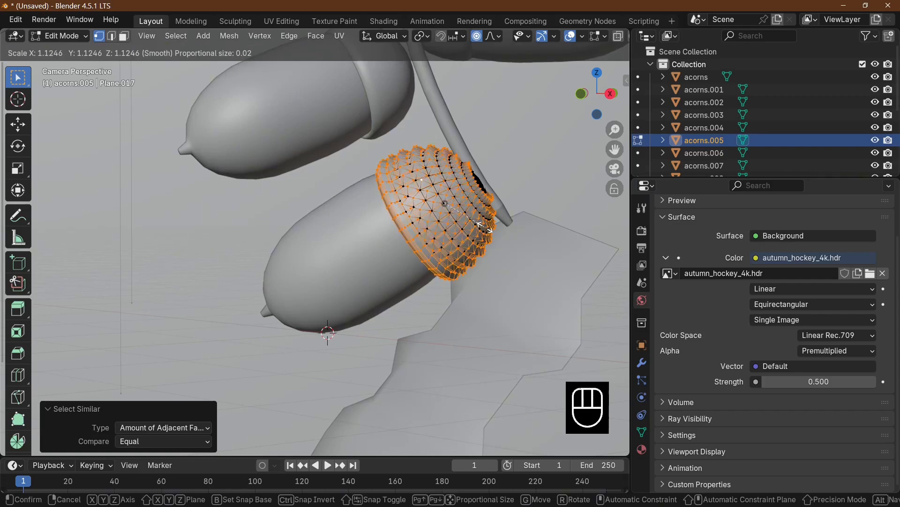
click(483, 228)
key(ctrl+z)
Scale the selected cup vertices up by about 1.10 with proportional editing off, and leave Edit Mode
key(s)
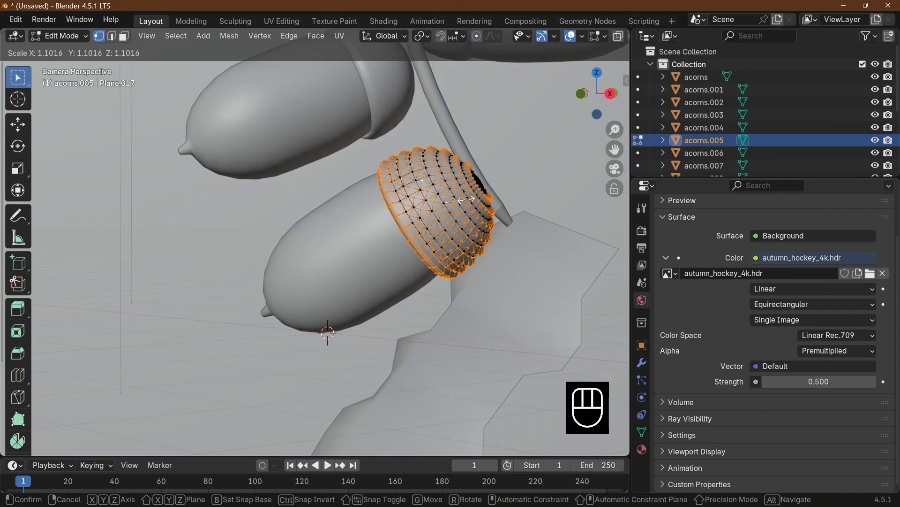
click(466, 199)
key(Tab)
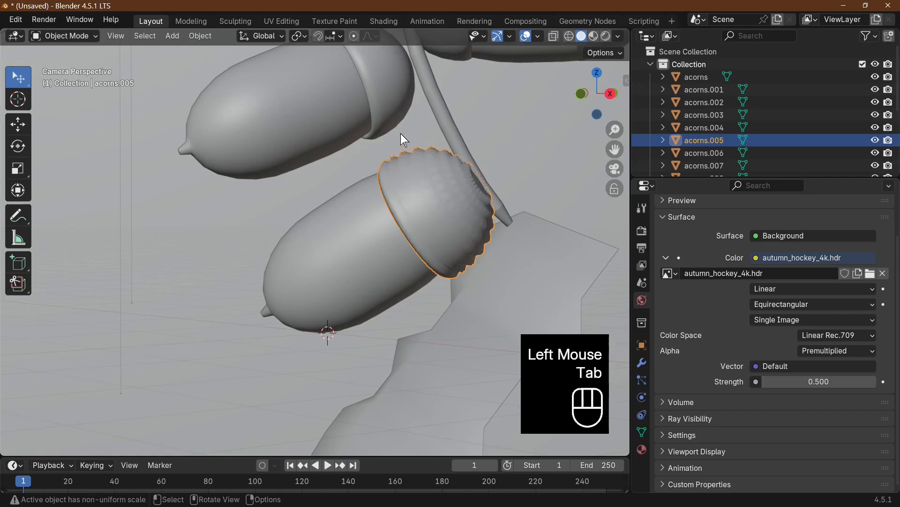
On the upper-left acorn's cup, select the poked centre vertices by Amount of Adjacent Faces and scale them up slightly
click(390, 97)
key(Tab)
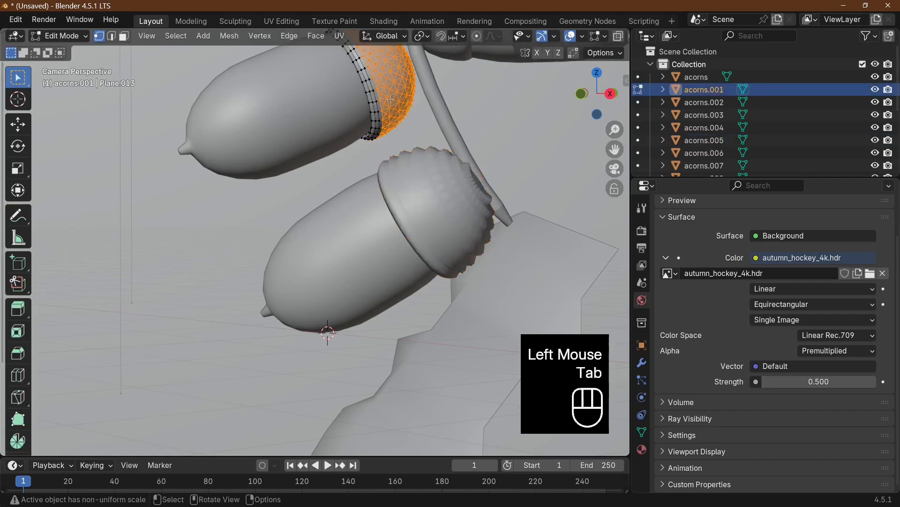
click(393, 62)
click(180, 36)
mouse_move(202, 193)
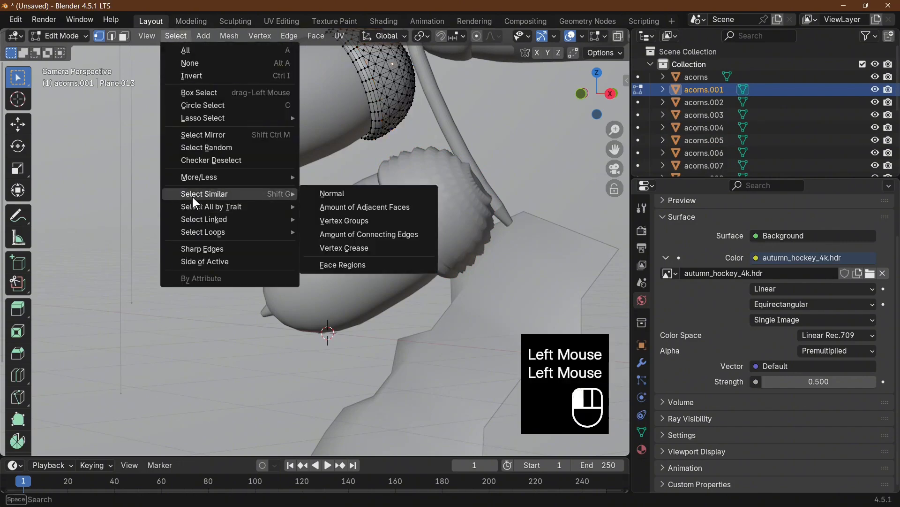
click(337, 207)
key(s)
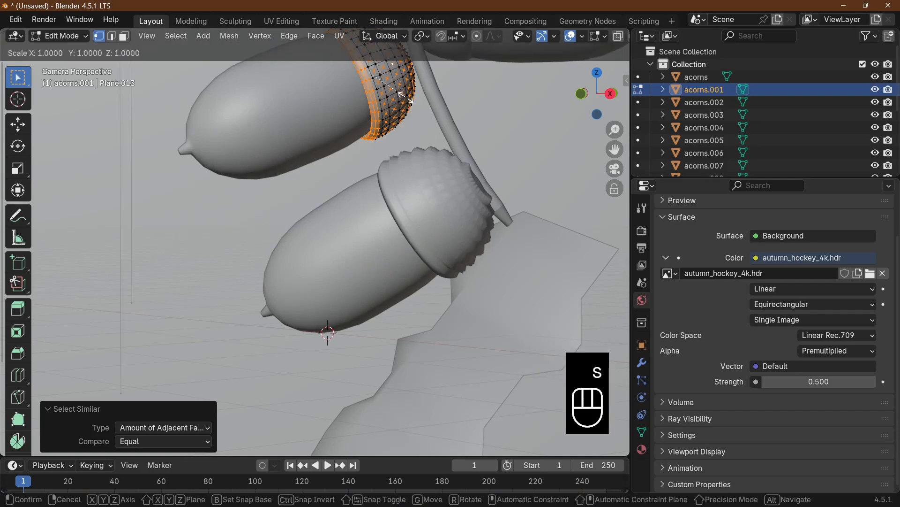
click(409, 97)
key(Tab)
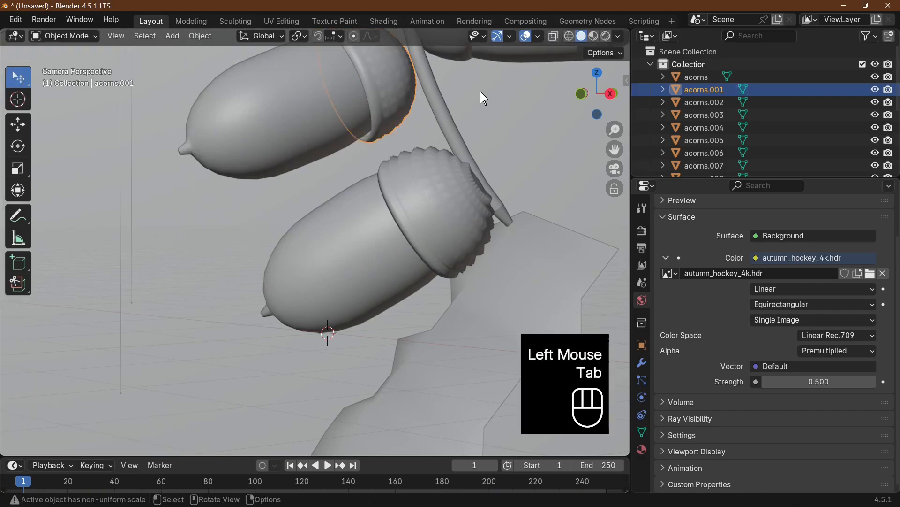
Select the cup of the upper-right acorn and enter Edit Mode on it
scroll(480, 96, down, 2)
click(415, 73)
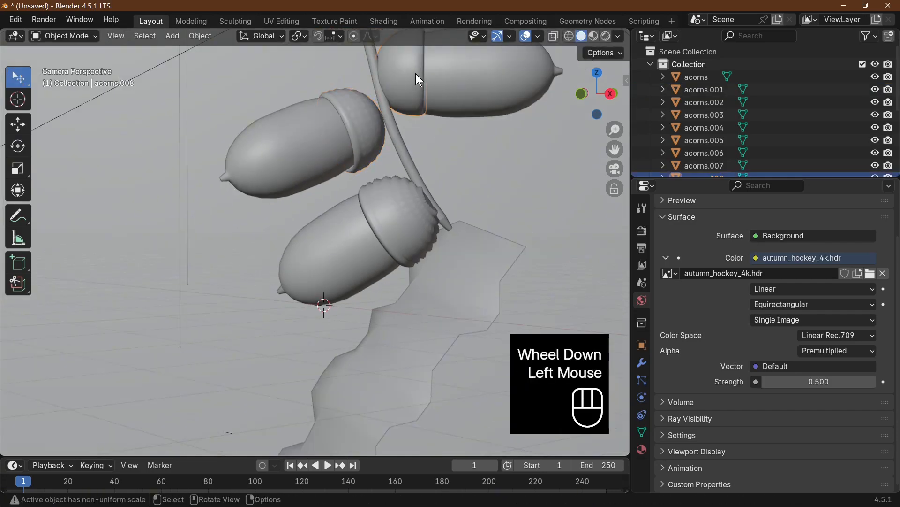
key(Tab)
click(415, 73)
scroll(416, 73, up, 2)
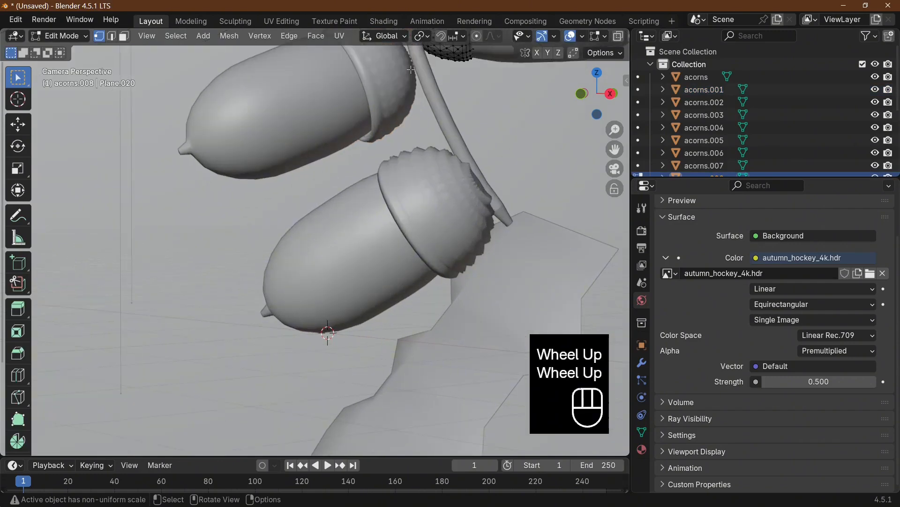
shift+middle_drag(415, 73, 419, 178)
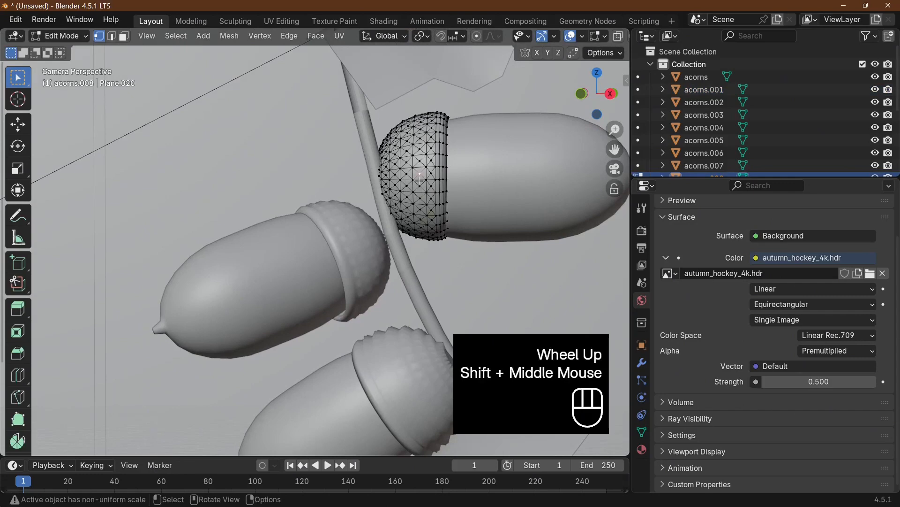
click(177, 36)
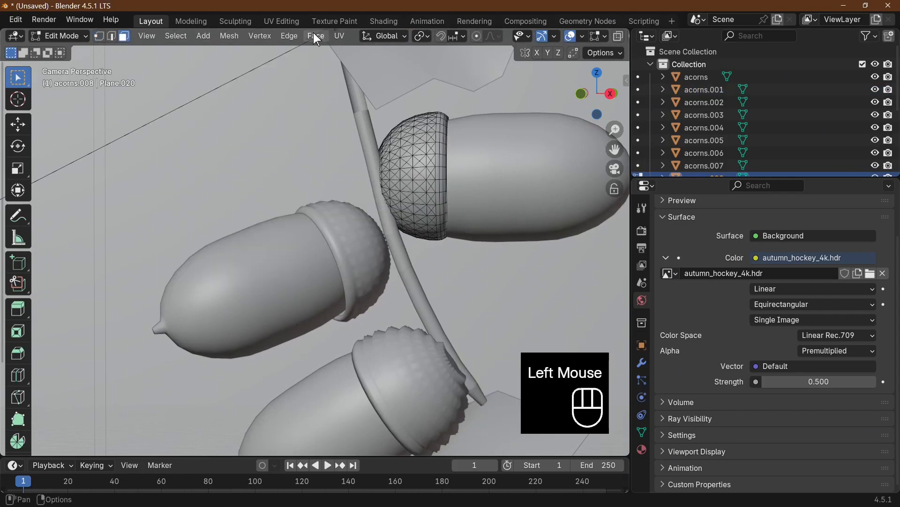
click(314, 35)
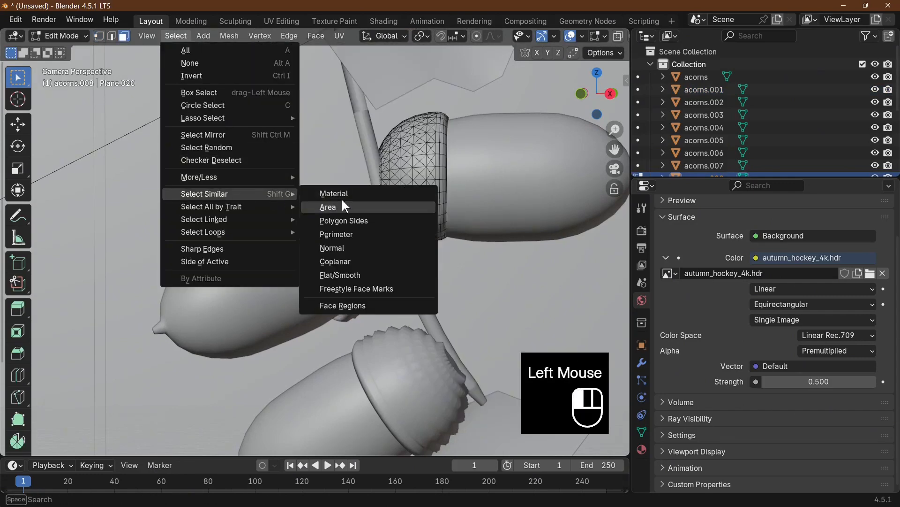
click(347, 207)
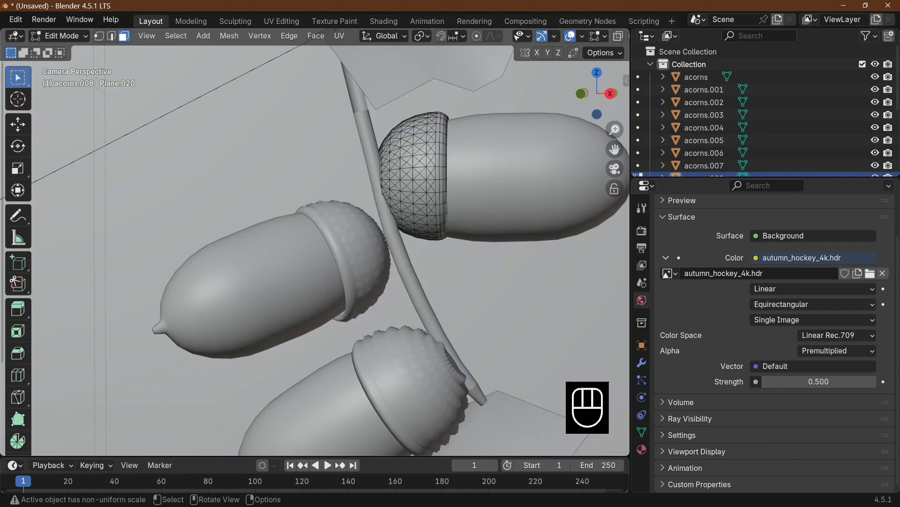
In vertex select mode, select the upper-right cup's poked-face centre vertices by Amount of Adjacent Faces
click(419, 150)
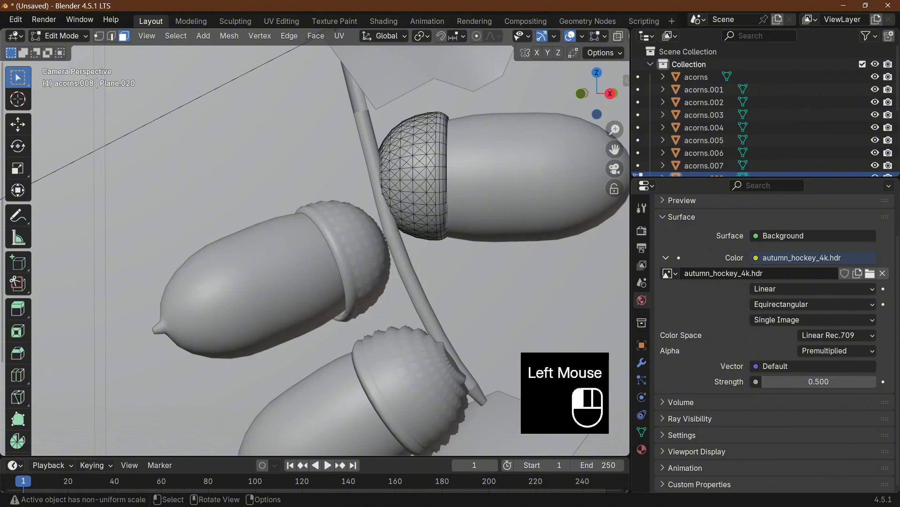
click(98, 36)
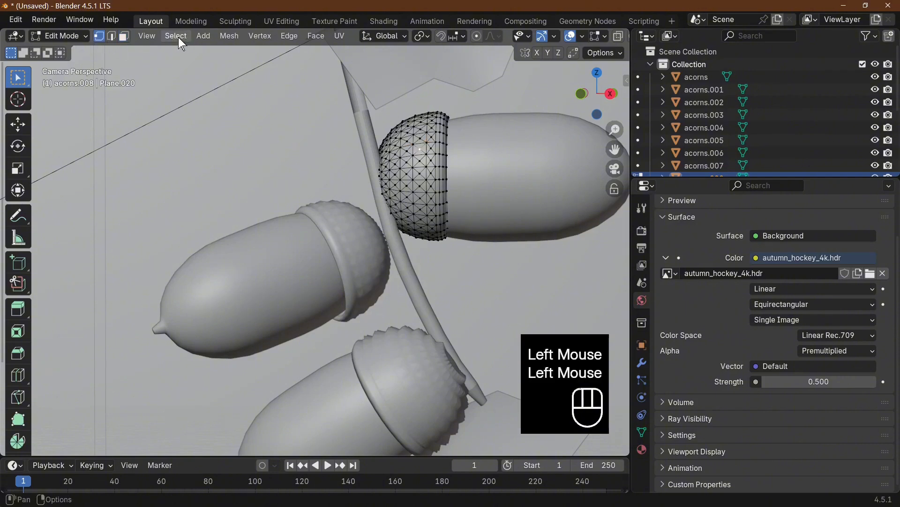
click(176, 36)
click(371, 207)
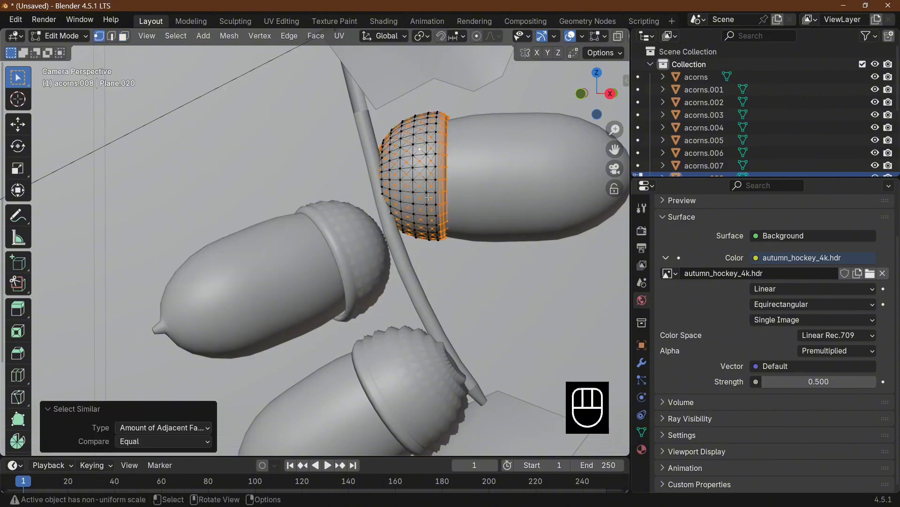
Scale the selected vertices of the upper-right acorn's cup up slightly and leave Edit Mode
key(s)
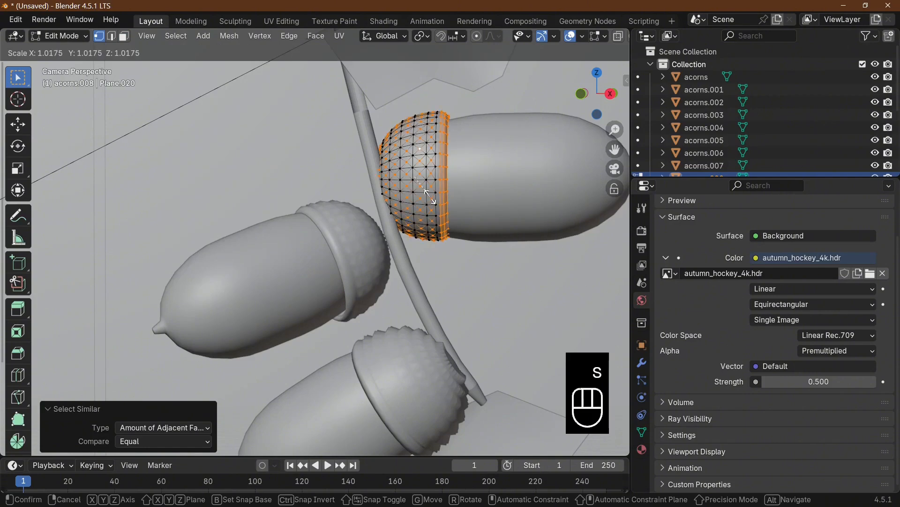
click(429, 198)
key(Tab)
scroll(489, 261, down, 2)
scroll(486, 253, down, 1)
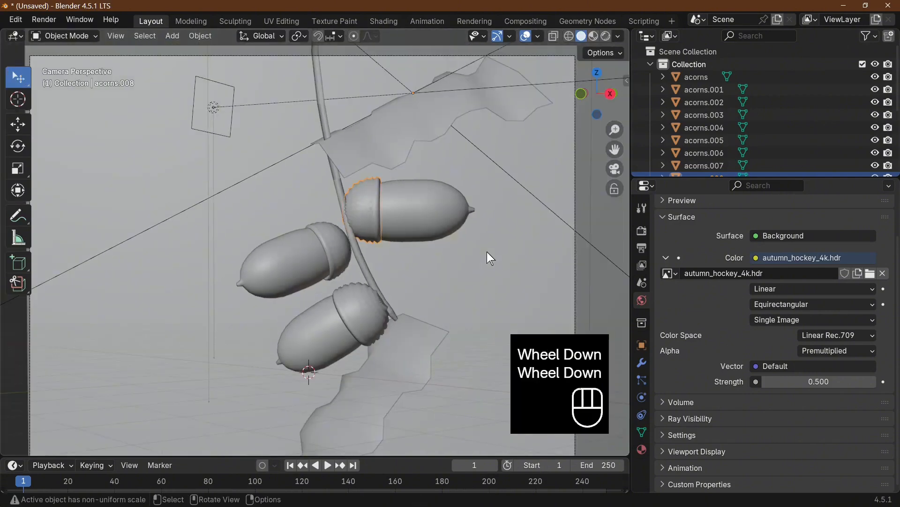
Show the scene in rendered shading and move the background image plane by about -1.1 m in X, -1.34 m in Y and -0.18 m in Z
click(606, 36)
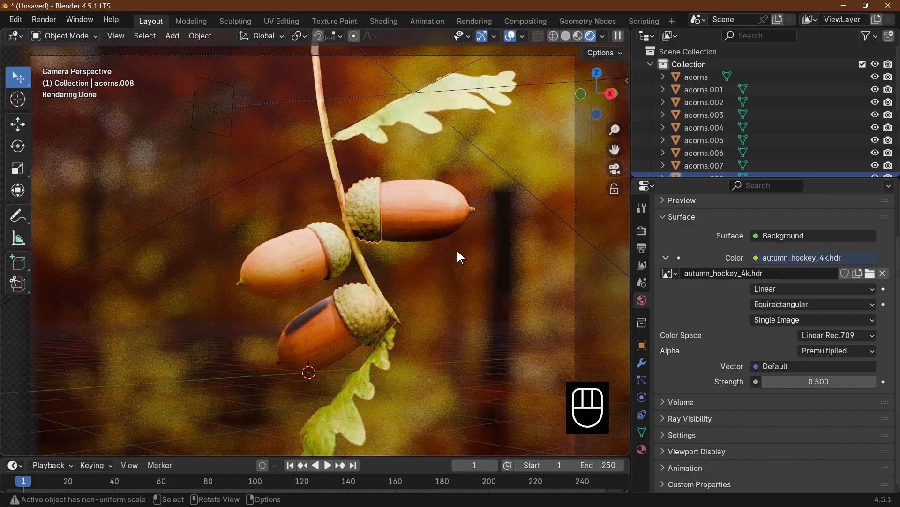
scroll(457, 249, down, 2)
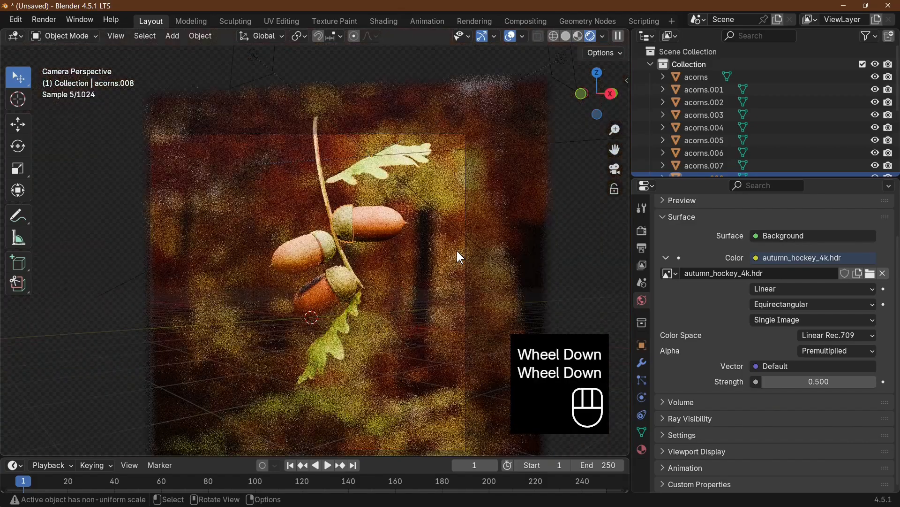
scroll(458, 251, down, 1)
click(484, 290)
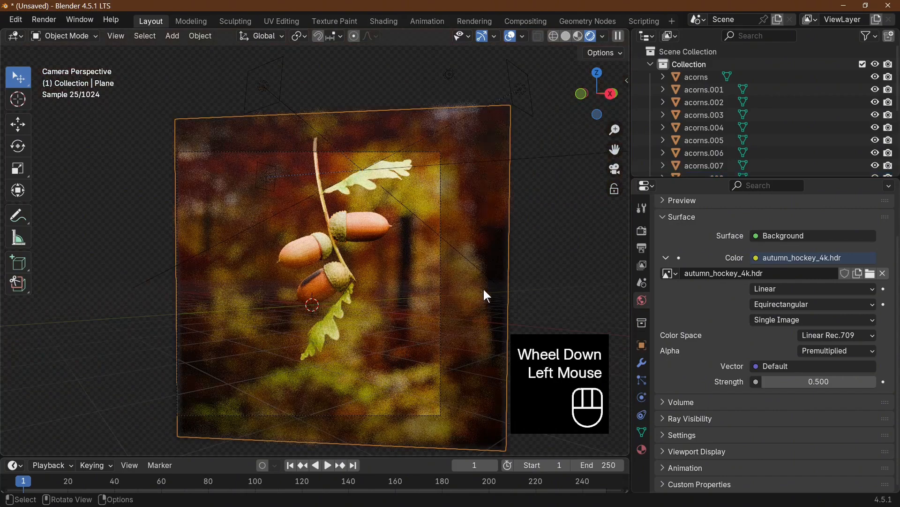
drag(480, 286, 469, 262)
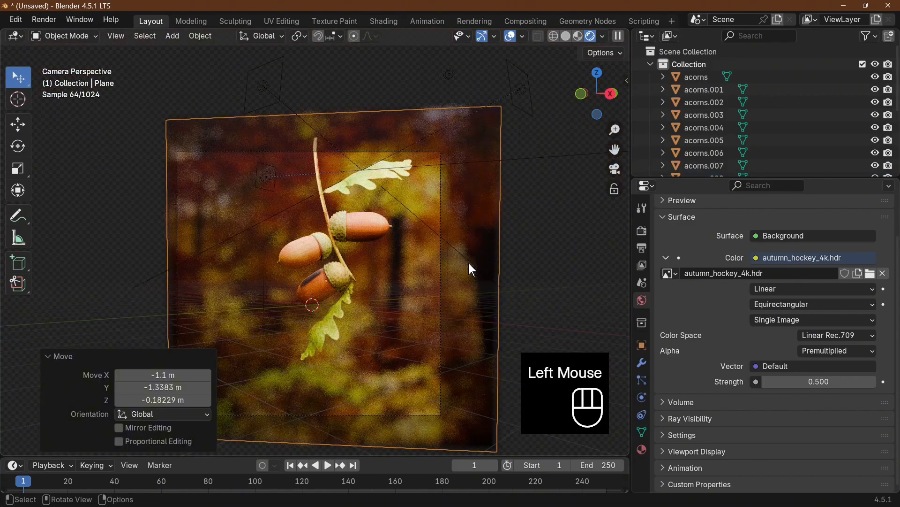
Set the final render's maximum samples to 500 and render the image
click(641, 231)
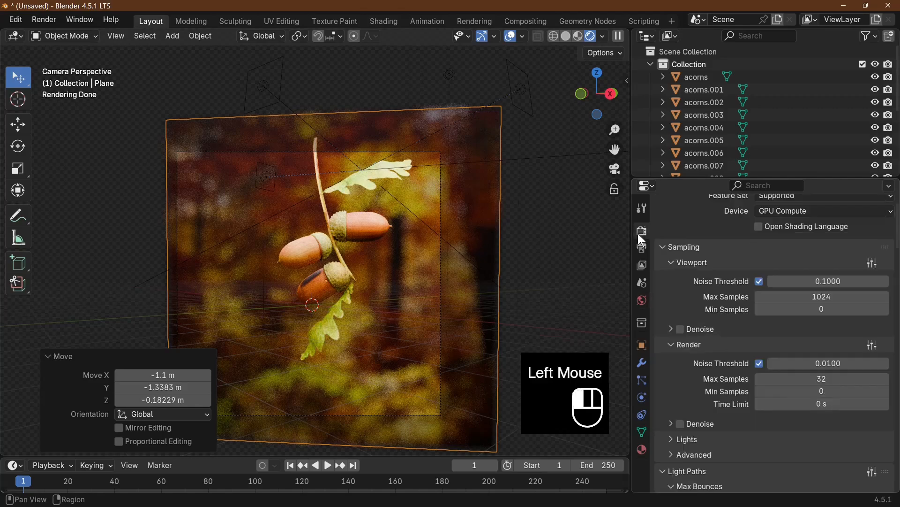
click(825, 378)
text(500)
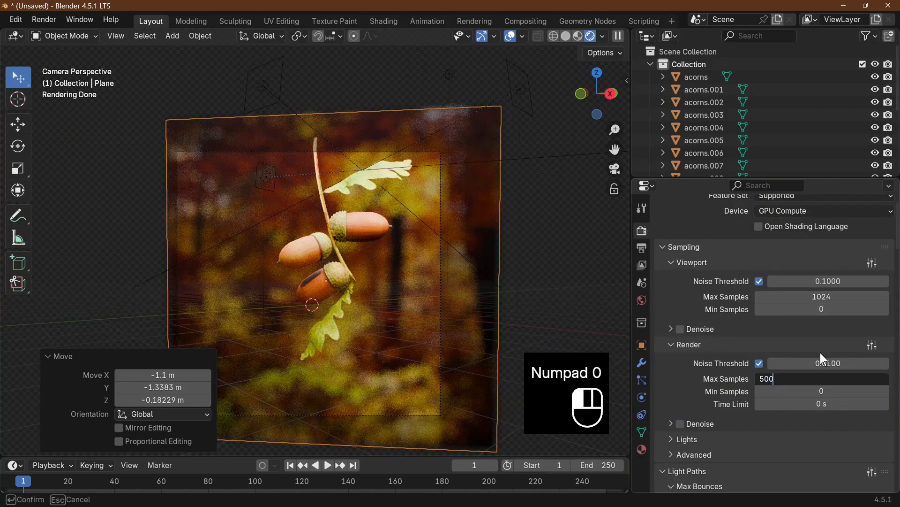
click(820, 353)
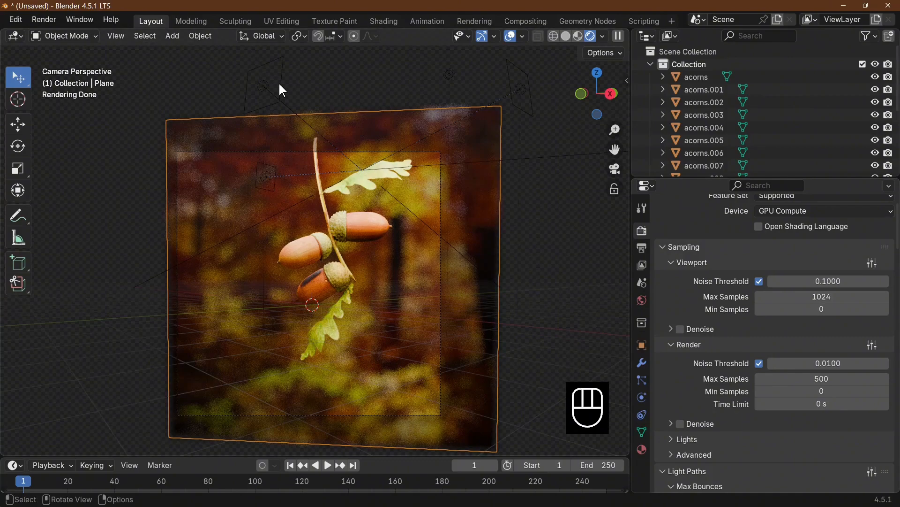
key(F12)
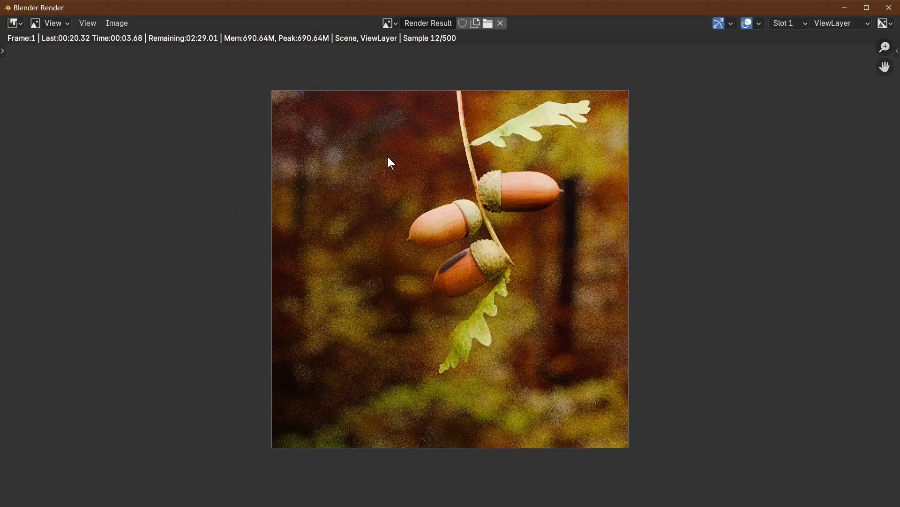